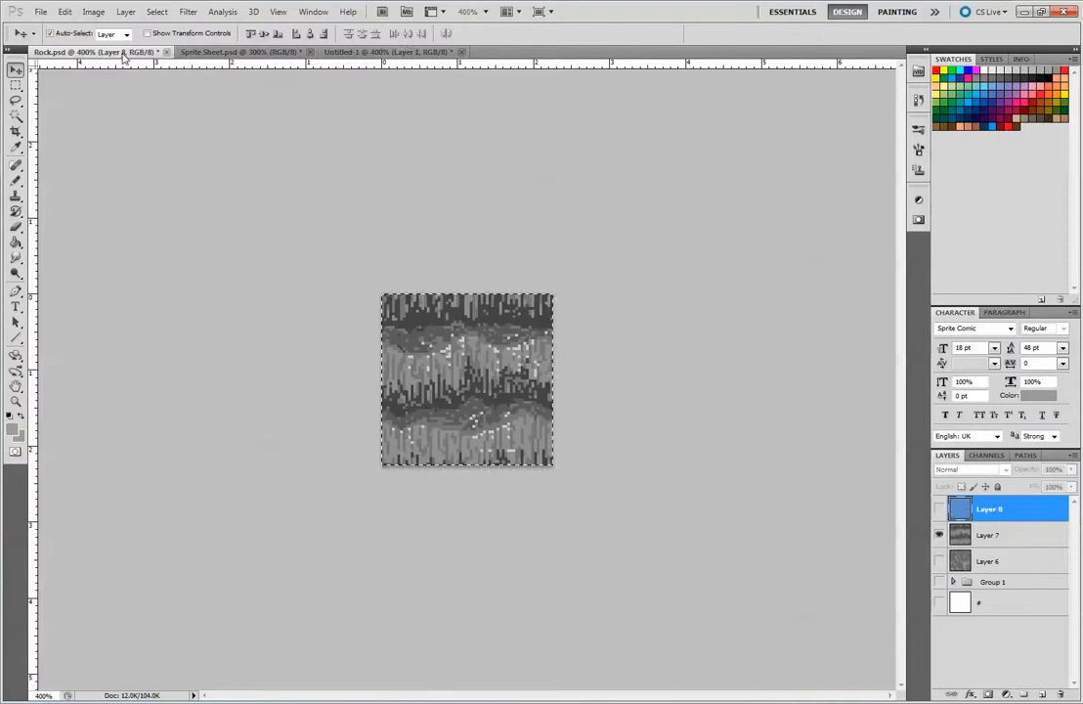
Step: Try moving the rock face tiles around in the Sprite Sheet document, and undo the moves
click(192, 53)
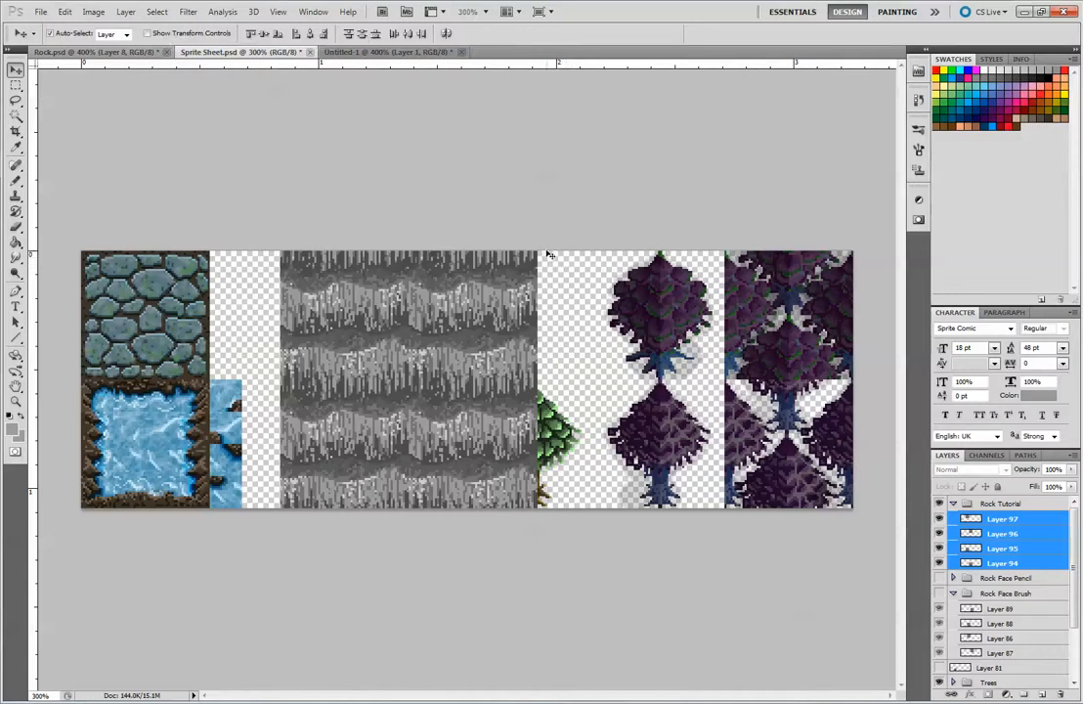
drag(482, 457, 453, 444)
click(559, 371)
drag(440, 326, 670, 322)
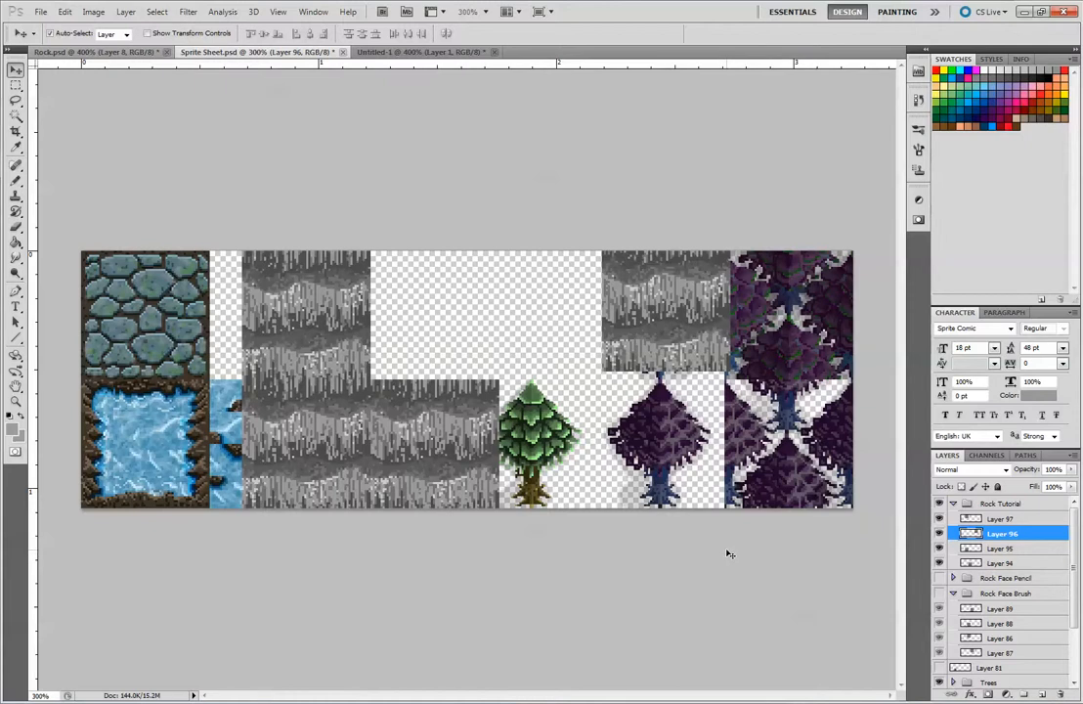
key(ctrl+alt+z)
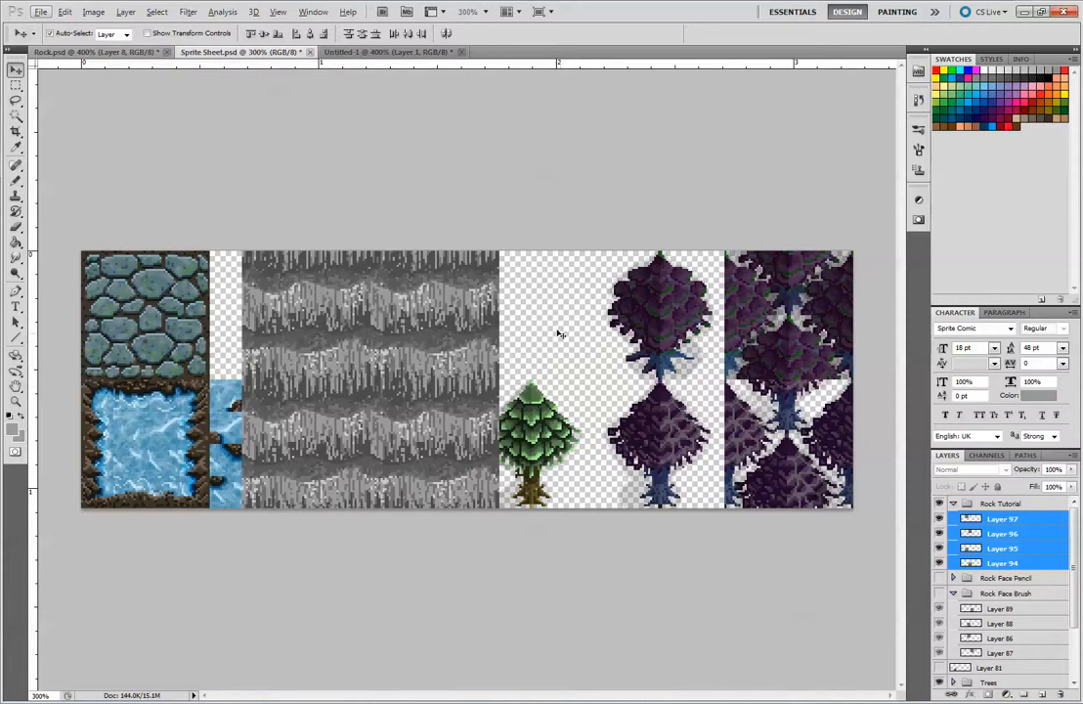
Step: In the Untitled-1 document, duplicate Layer 1, lock and hide the original, and make the copy active
click(408, 51)
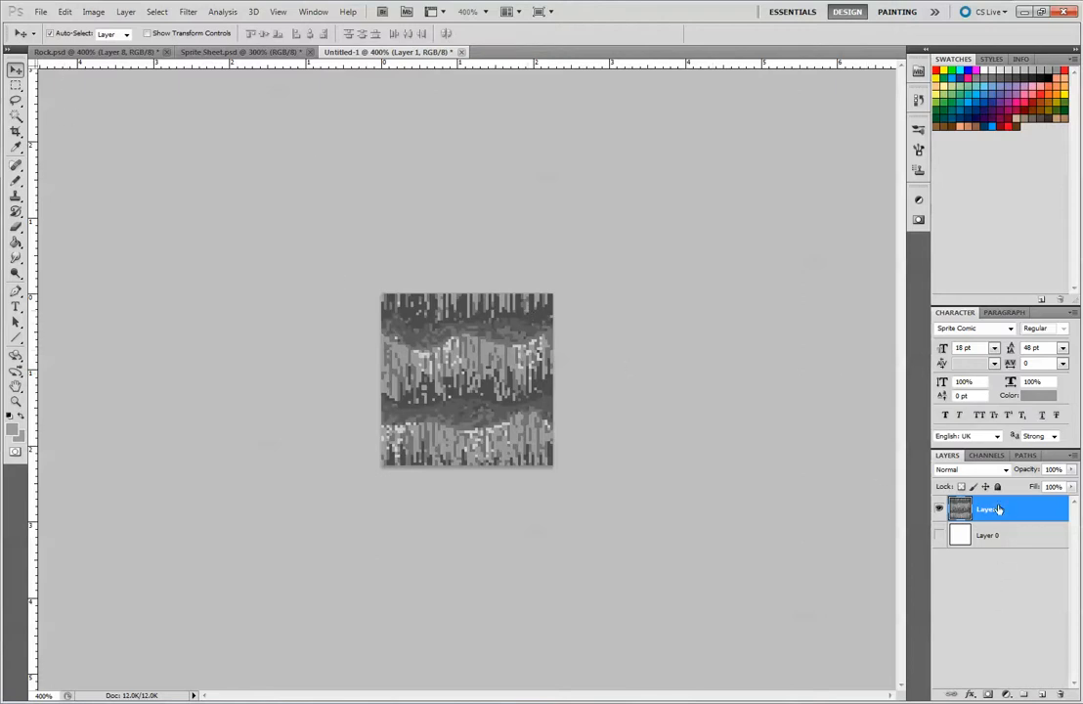
drag(989, 509, 1042, 693)
click(963, 537)
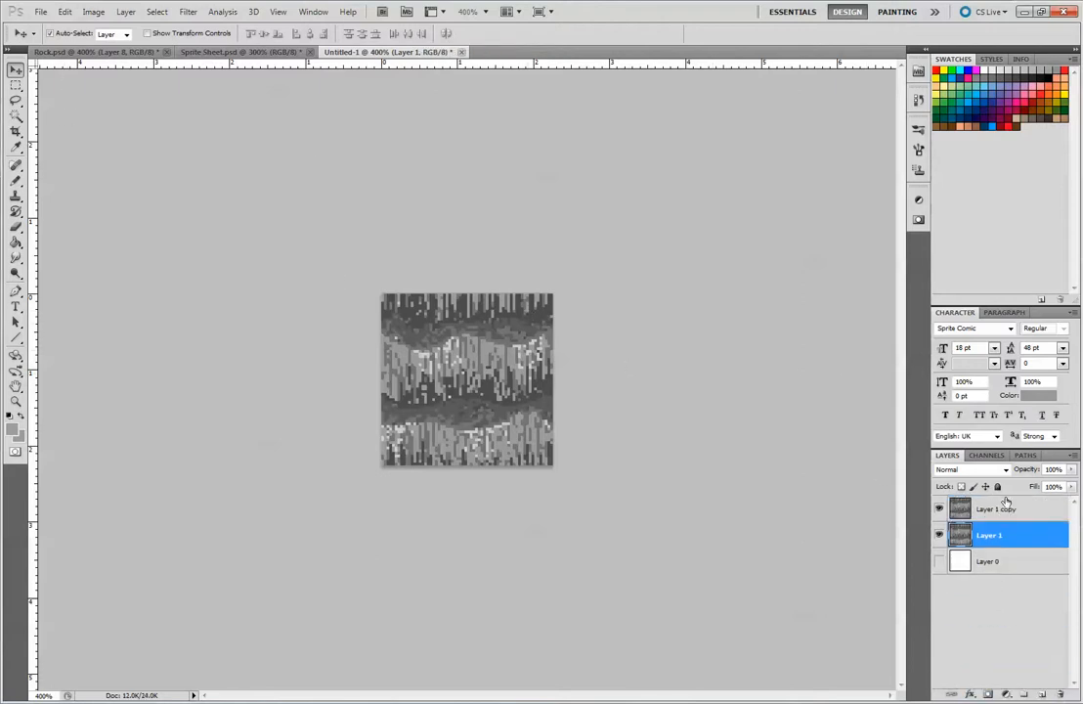
click(998, 487)
click(939, 535)
click(995, 508)
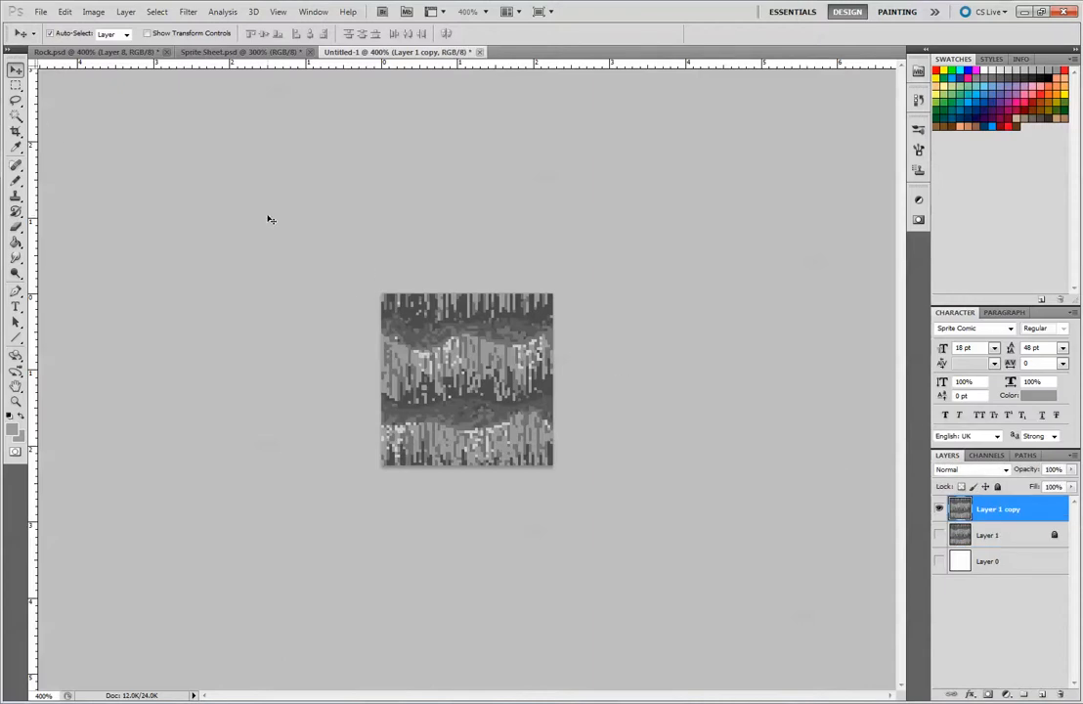
Step: Set up the Eraser in Pencil mode with a 1-pixel tip and 90% opacity
key(ctrl+plus)
key(ctrl+plus)
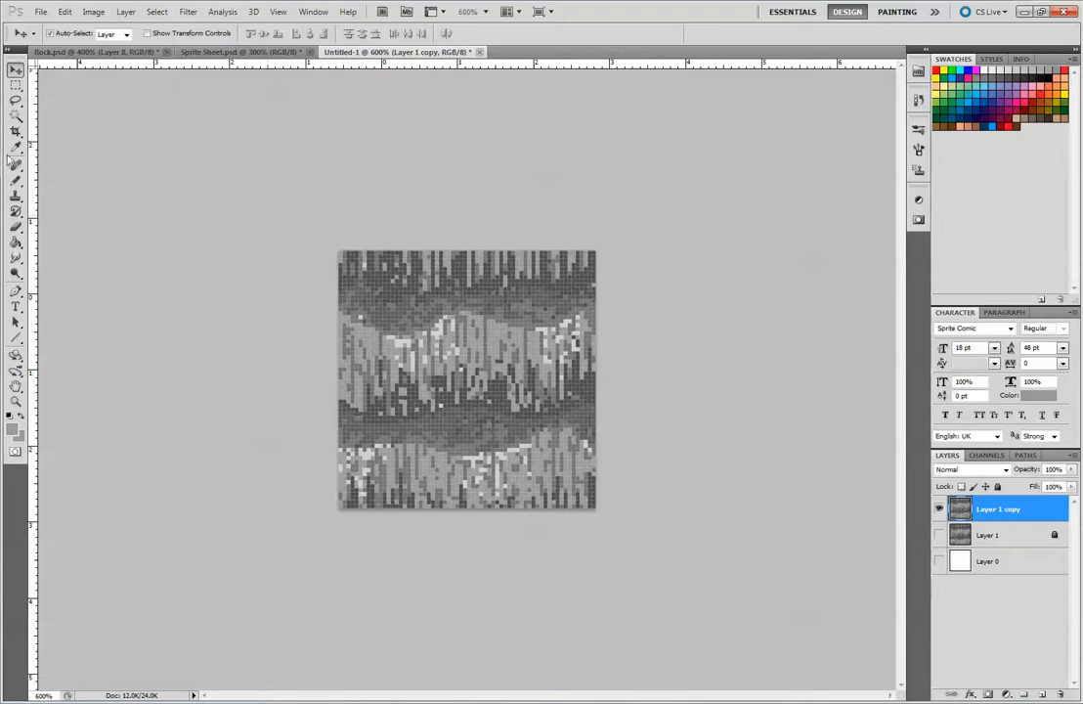
click(16, 225)
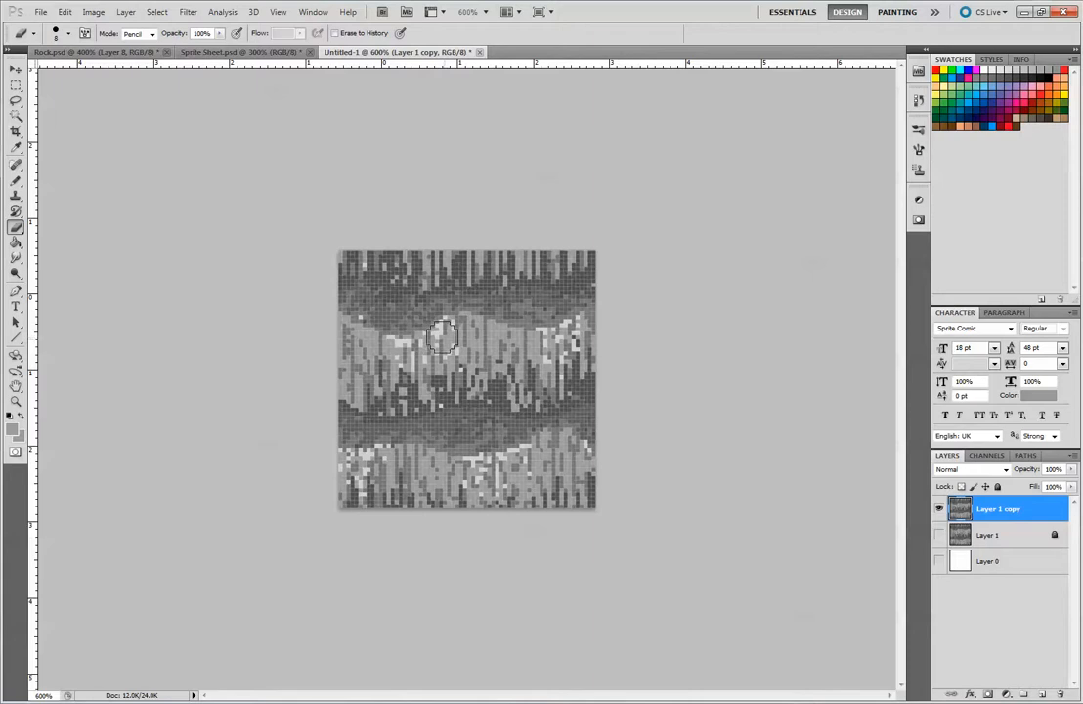
key(bracketleft)
key(bracketleft)
key(bracketleft)
key(bracketleft)
key(bracketleft)
key(9)
drag(344, 250, 352, 254)
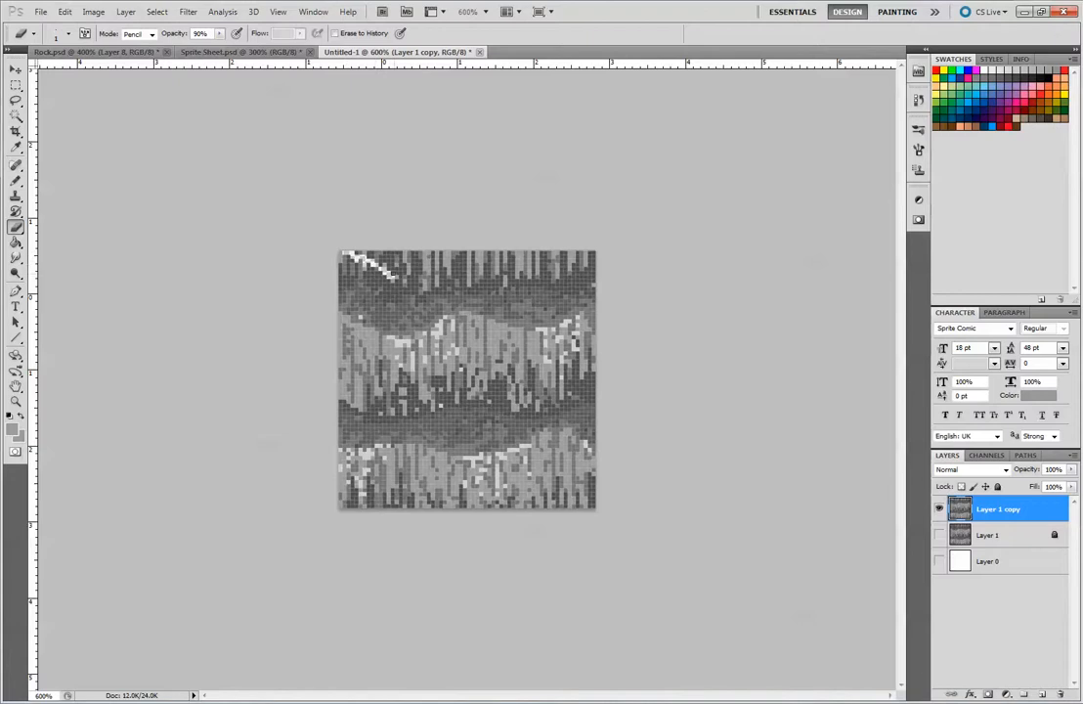
key(ctrl+alt+z)
key(ctrl+alt+z)
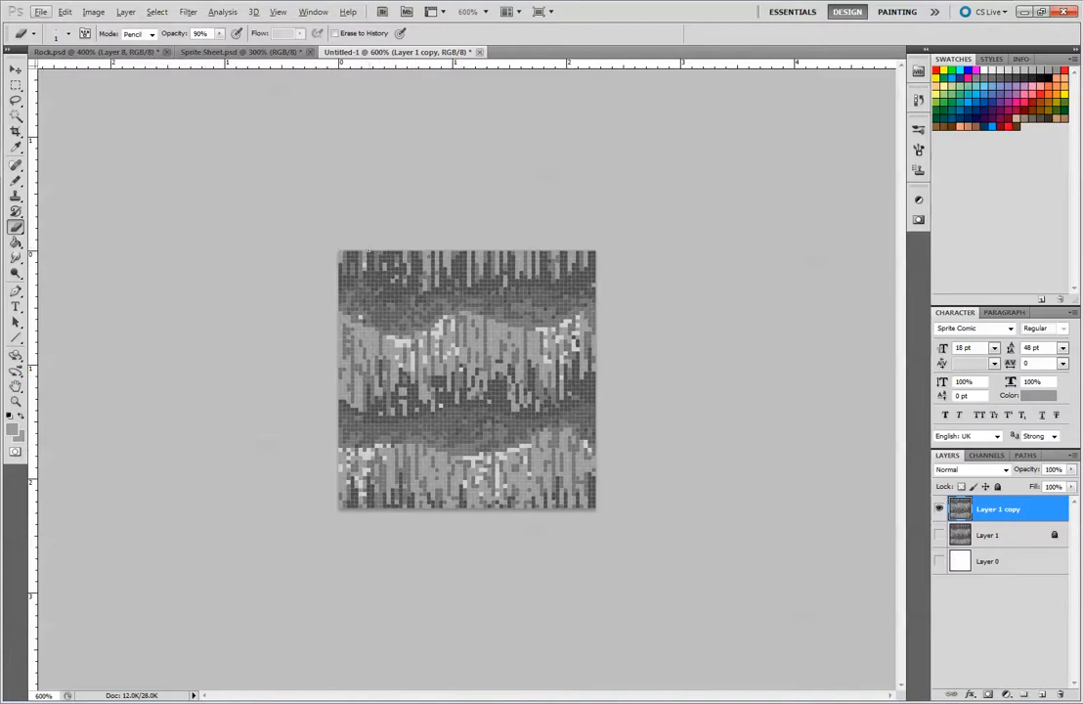
Step: Erase a jagged diagonal cliff outline from upper left to lower right of the tile, and clear most of the rock above it
mouse_move(354, 251)
mouse_down()
mouse_move(415, 292)
mouse_move(396, 289)
mouse_move(412, 290)
mouse_move(426, 327)
mouse_move(491, 360)
mouse_move(460, 346)
mouse_move(470, 406)
mouse_move(535, 437)
mouse_move(521, 423)
mouse_move(520, 449)
mouse_move(596, 509)
mouse_up()
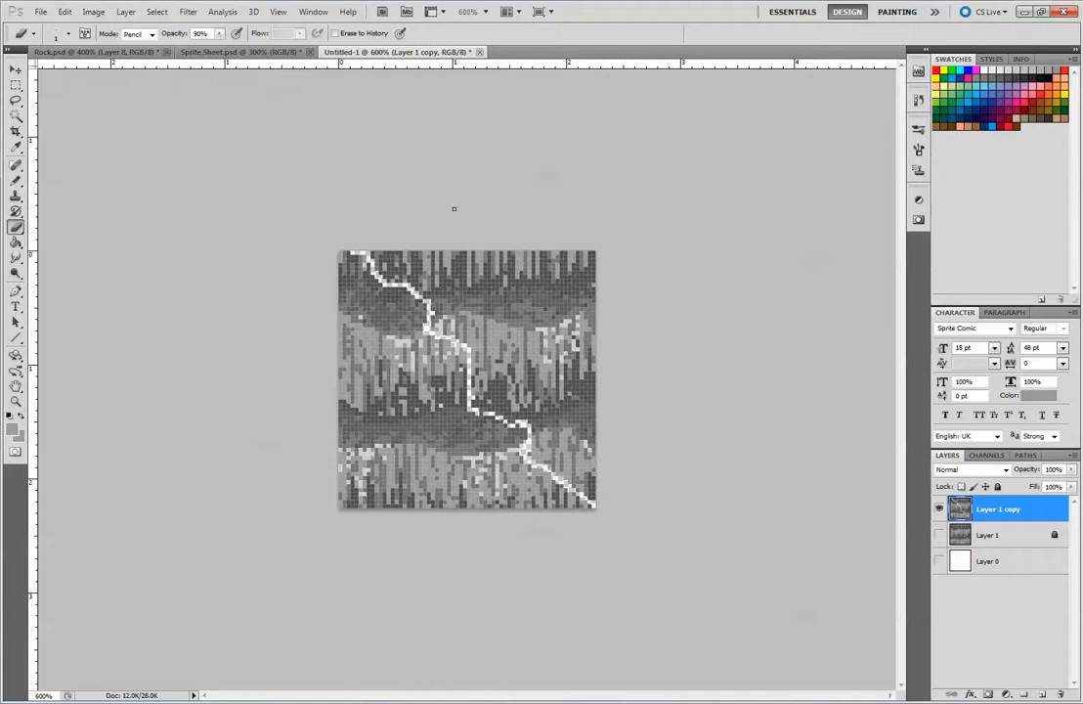
key(bracketright)
key(bracketright)
key(bracketright)
key(bracketright)
mouse_move(581, 262)
mouse_down()
mouse_move(543, 278)
mouse_move(492, 235)
mouse_move(451, 235)
mouse_move(549, 315)
mouse_move(610, 346)
mouse_move(593, 314)
mouse_move(619, 341)
mouse_move(619, 314)
mouse_move(599, 335)
mouse_move(598, 360)
mouse_move(544, 347)
mouse_move(577, 391)
mouse_move(552, 342)
mouse_move(572, 366)
mouse_move(614, 464)
mouse_move(569, 448)
mouse_move(582, 464)
mouse_move(601, 456)
mouse_move(498, 372)
mouse_move(508, 377)
mouse_move(498, 384)
mouse_move(484, 323)
mouse_move(416, 231)
mouse_move(385, 242)
mouse_move(435, 269)
mouse_move(435, 293)
mouse_move(454, 312)
mouse_move(445, 313)
mouse_move(489, 334)
mouse_move(515, 402)
mouse_up()
key(bracketright)
key(bracketright)
key(bracketright)
key(bracketright)
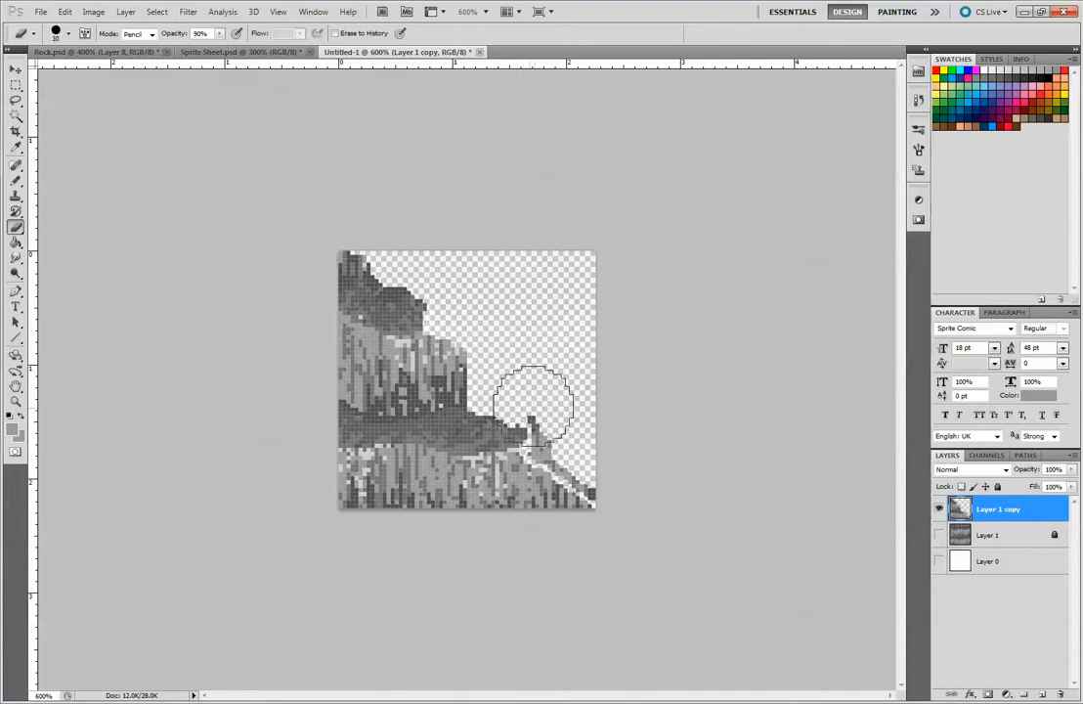
Step: Reduce the Eraser to 5 pixels and clear the leftover rock along the lower slope
key(bracketleft)
key(bracketleft)
key(bracketleft)
key(bracketleft)
mouse_move(536, 405)
mouse_down()
mouse_move(538, 452)
mouse_move(555, 451)
mouse_move(587, 488)
mouse_up()
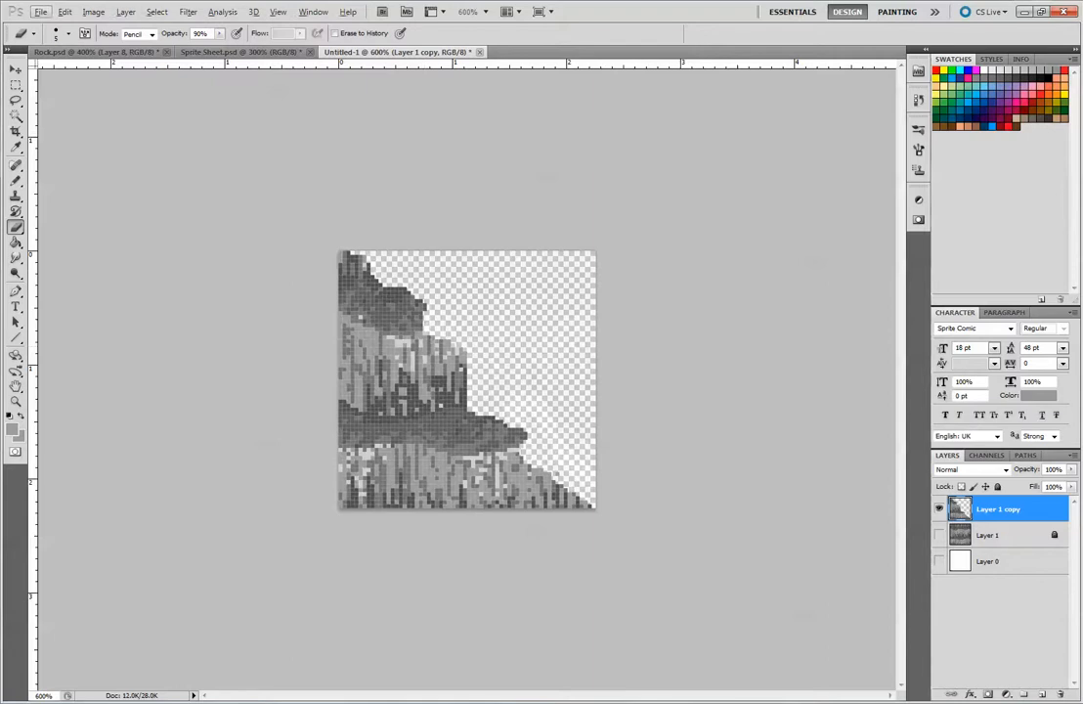
Step: Repaint the stepped cliff edge with a 1-pixel Pencil, laying down light grey and shading it with darker greys sampled from the rock
click(16, 181)
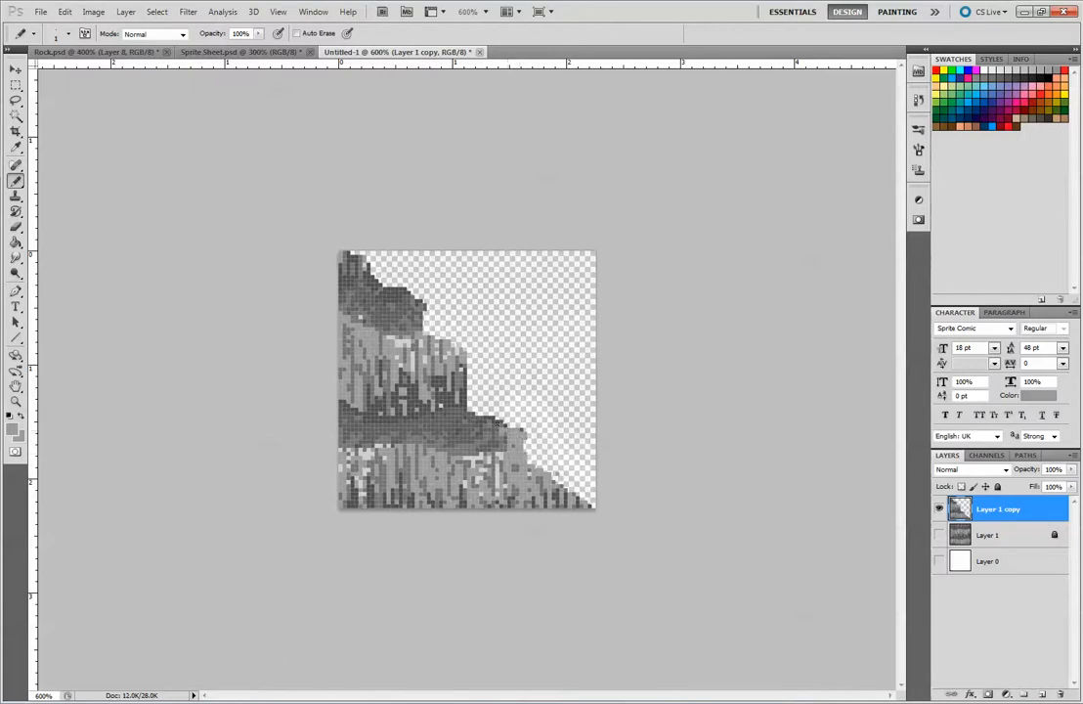
drag(493, 437, 476, 445)
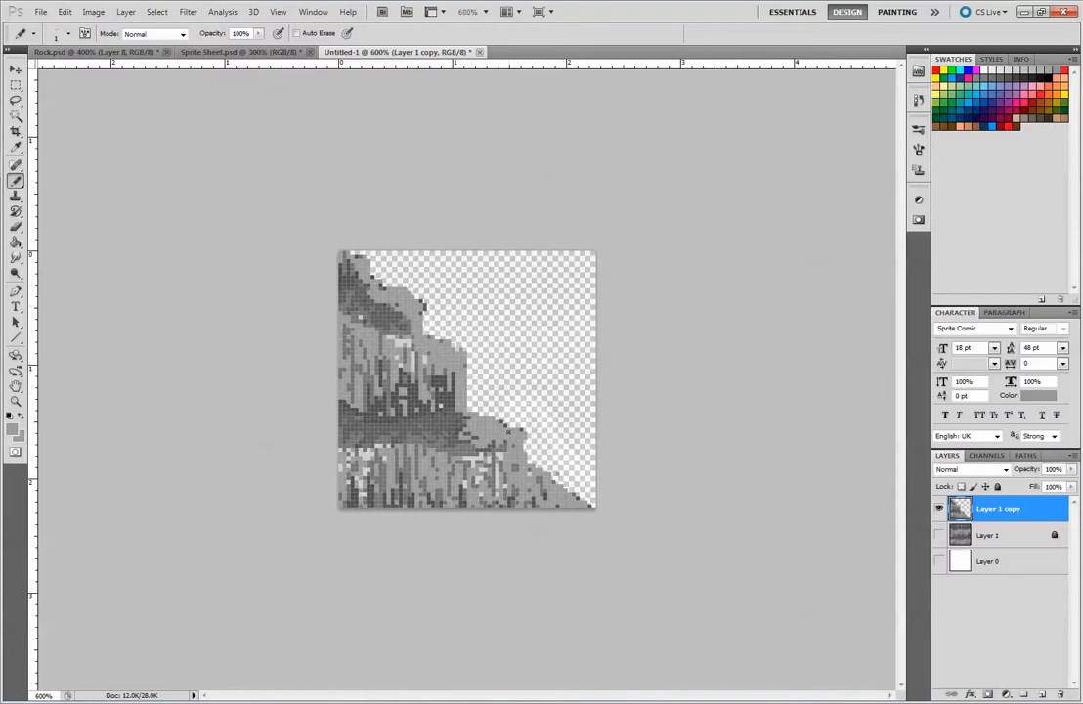
alt+click(452, 421)
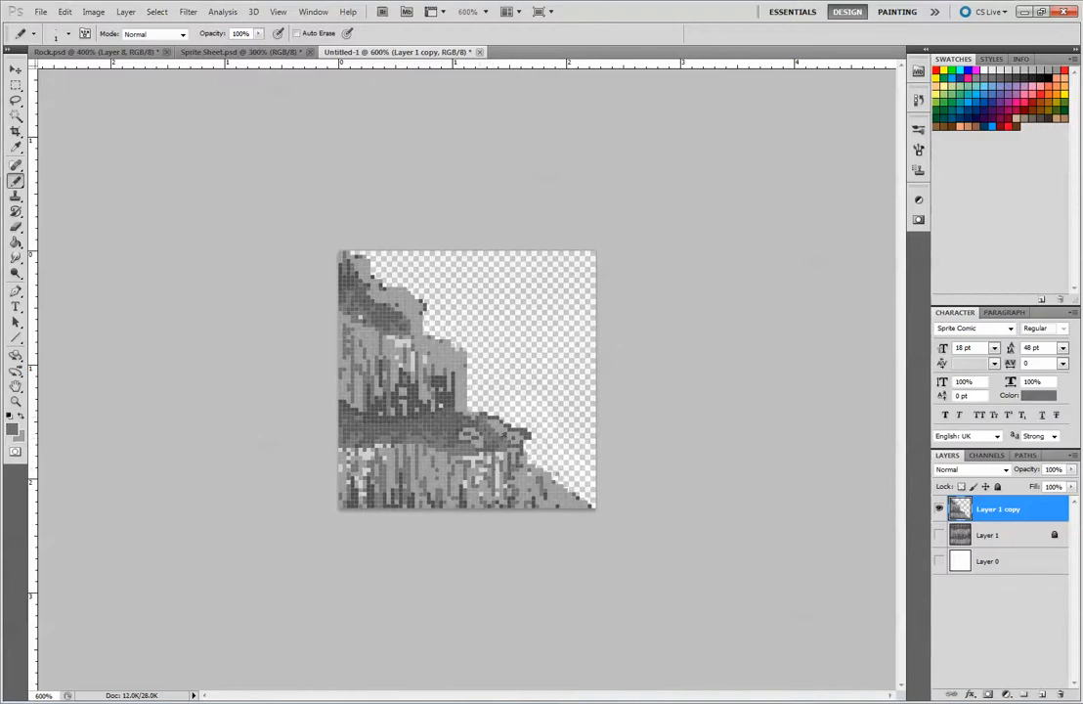
key(alt)
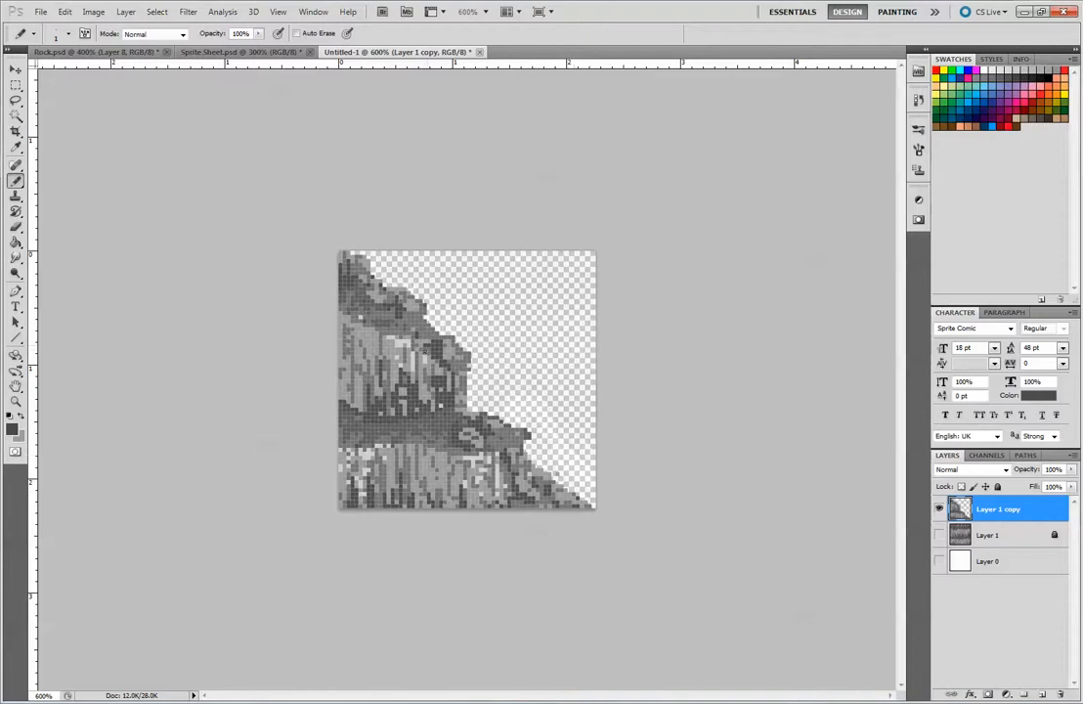
Step: Refine the lower ledge's edge with light, mid and dark grey pixels sampled from the rock
alt+click(498, 421)
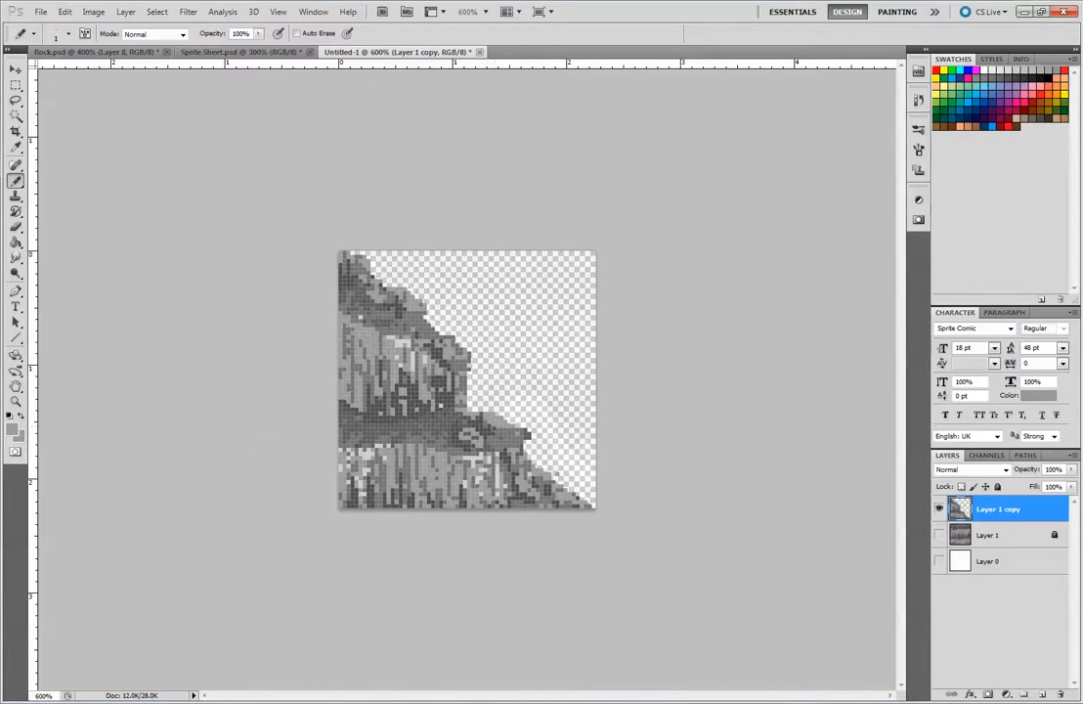
alt+click(419, 367)
alt+click(419, 367)
alt+click(420, 374)
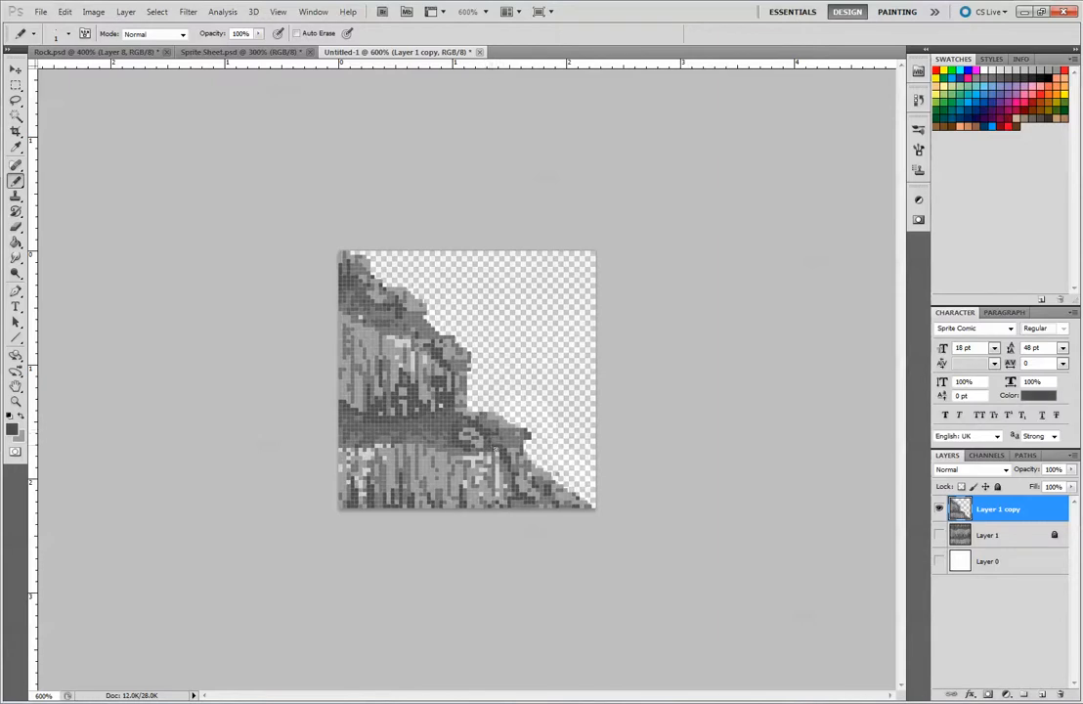
alt+click(448, 391)
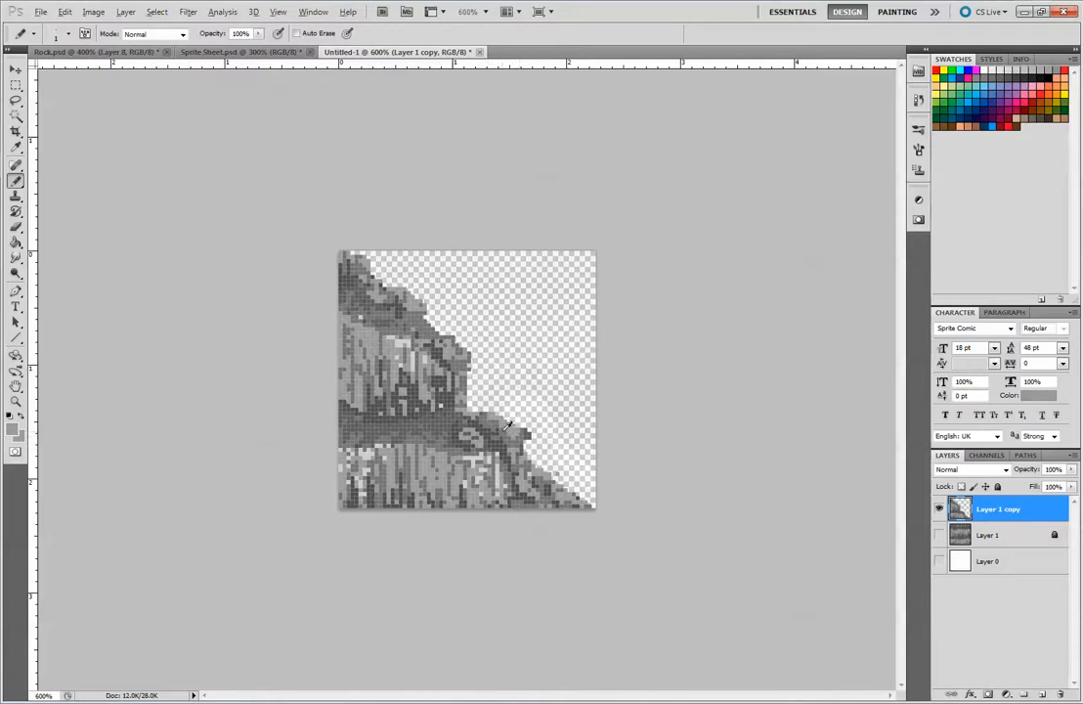
alt+click(507, 429)
alt+click(521, 431)
alt+click(526, 444)
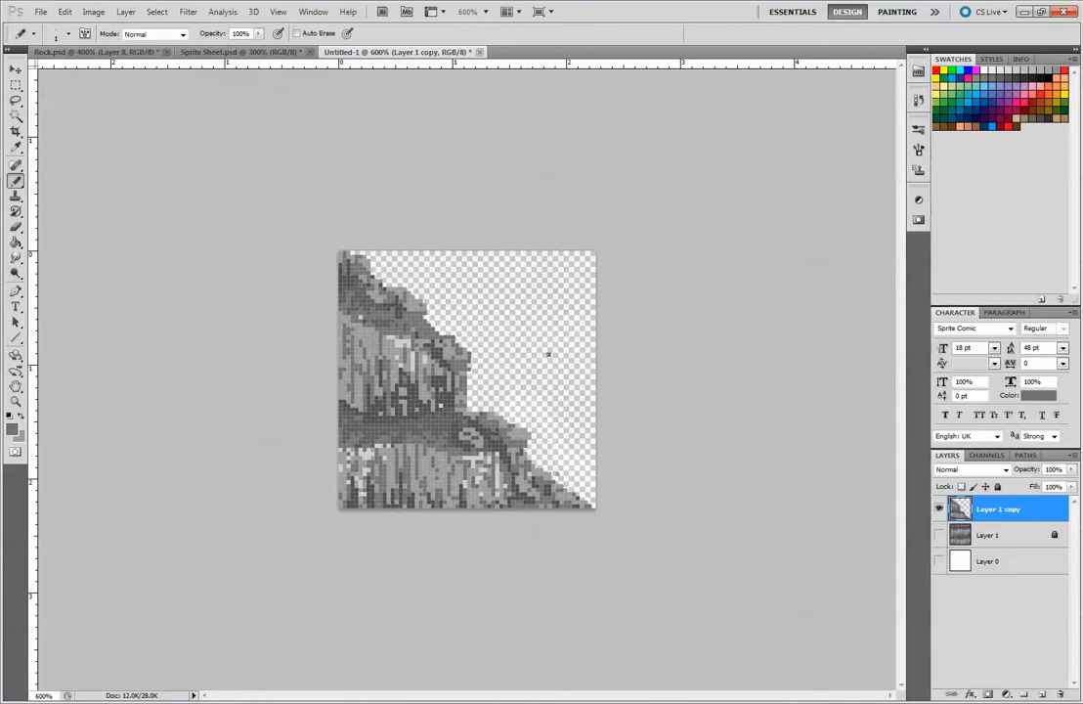
Step: Break up the dark shading at the base of the middle rock face with mid and light grey pixels sampled from the rock
key(ctrl+minus)
key(ctrl+minus)
key(ctrl+minus)
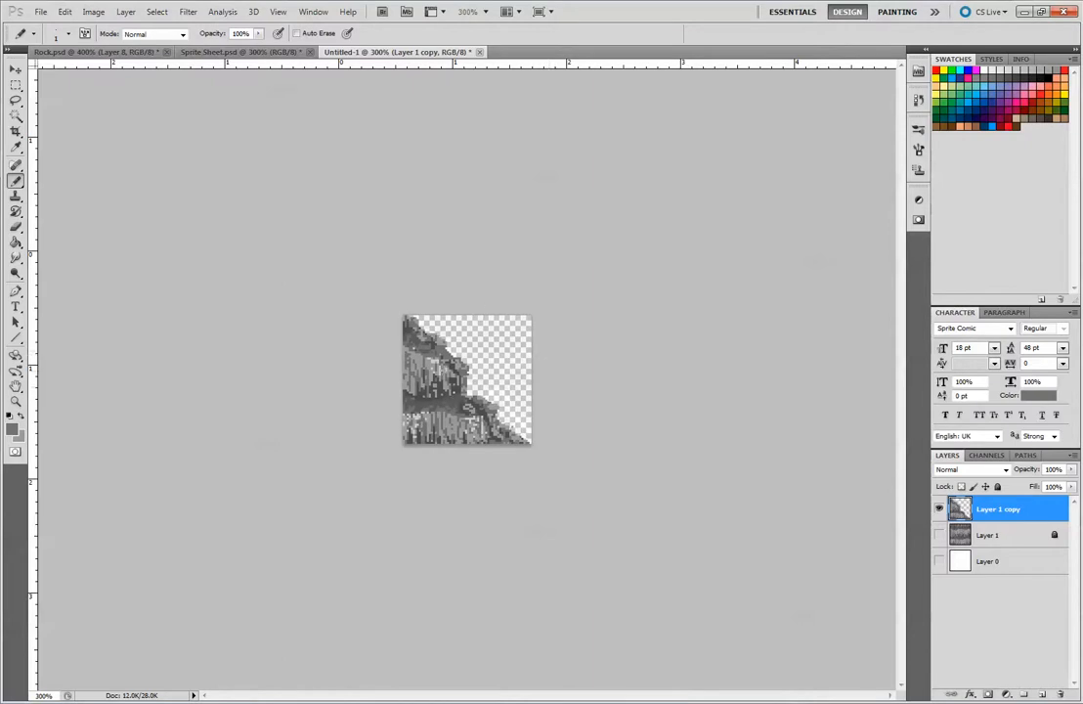
alt+click(430, 362)
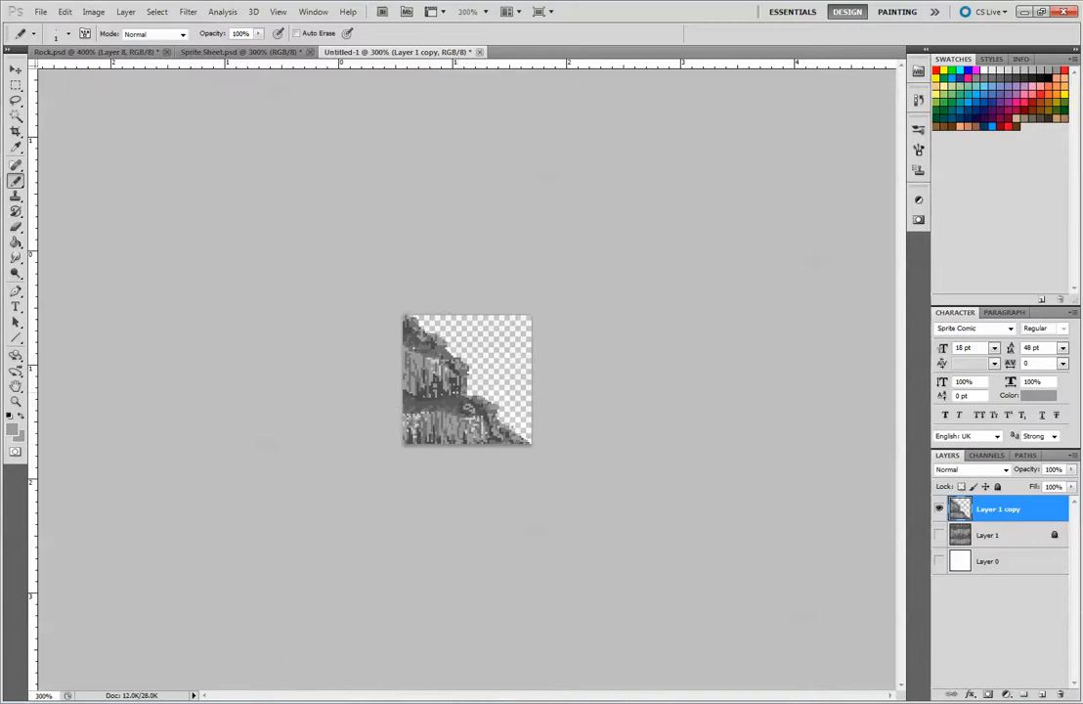
alt+click(448, 380)
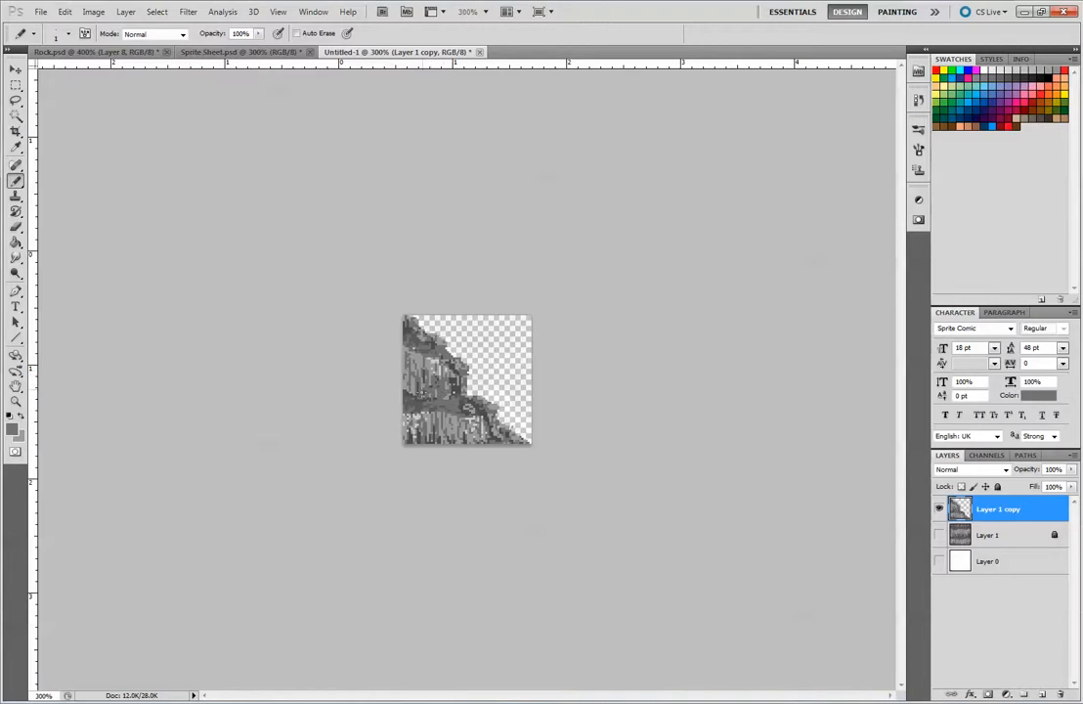
alt+click(445, 394)
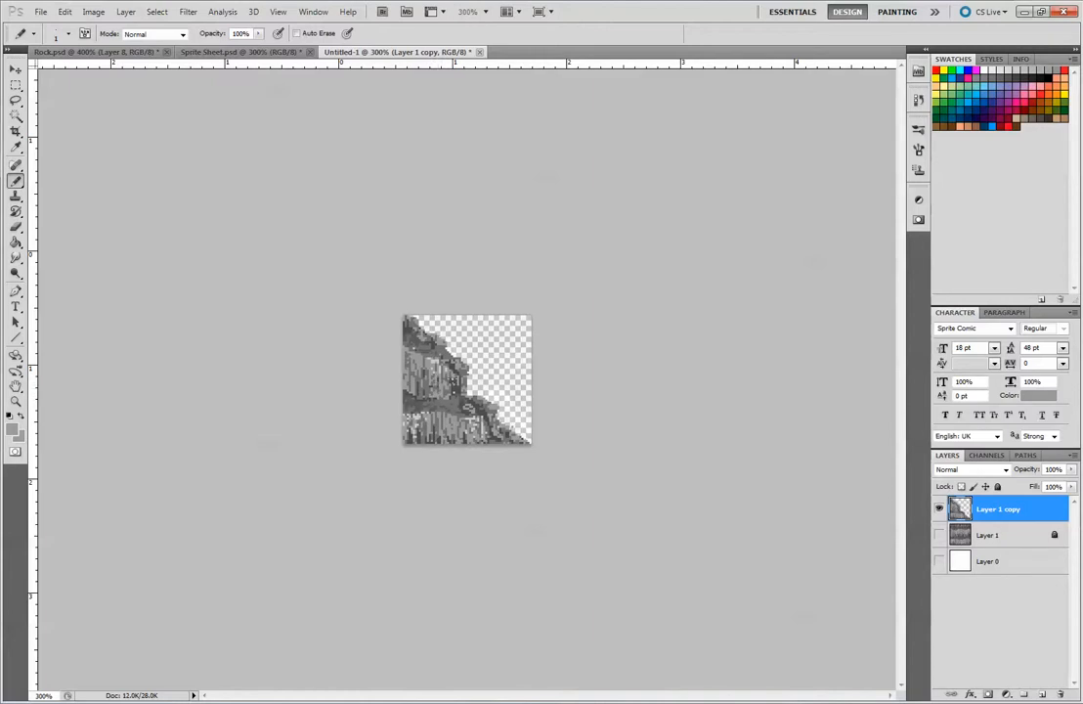
alt+click(455, 394)
Step: Add the rock's lightest grey as highlights along the stepped cliff edge, and touch up the shading with sampled greys
alt+click(436, 360)
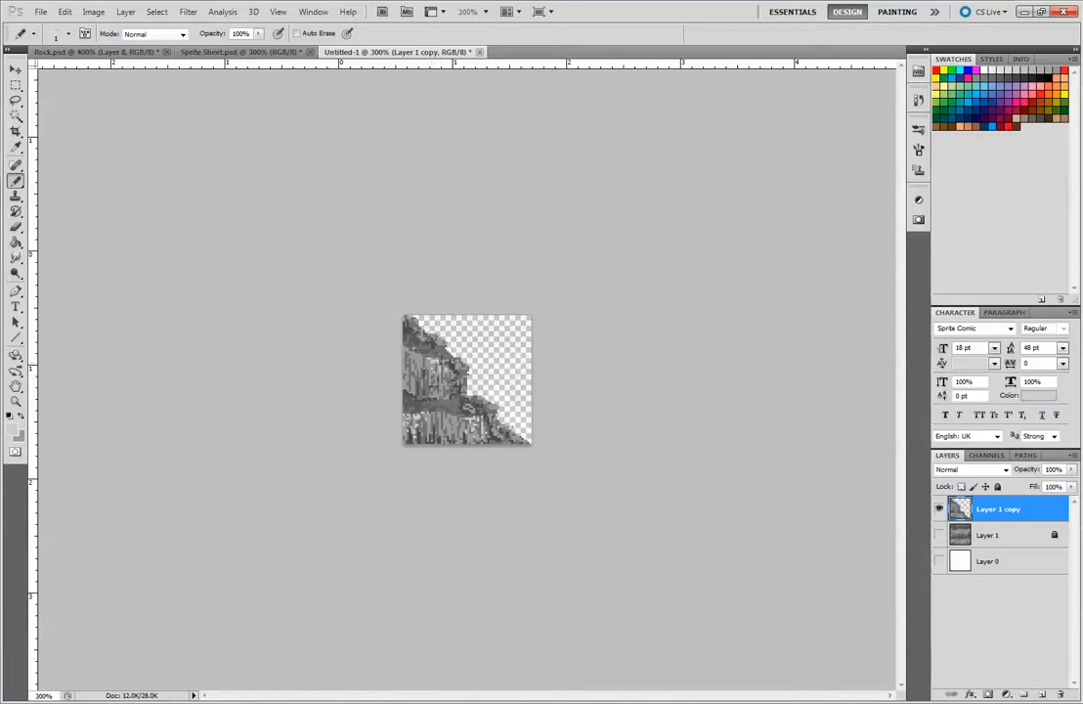
key(ctrl+plus)
key(ctrl+plus)
key(ctrl+plus)
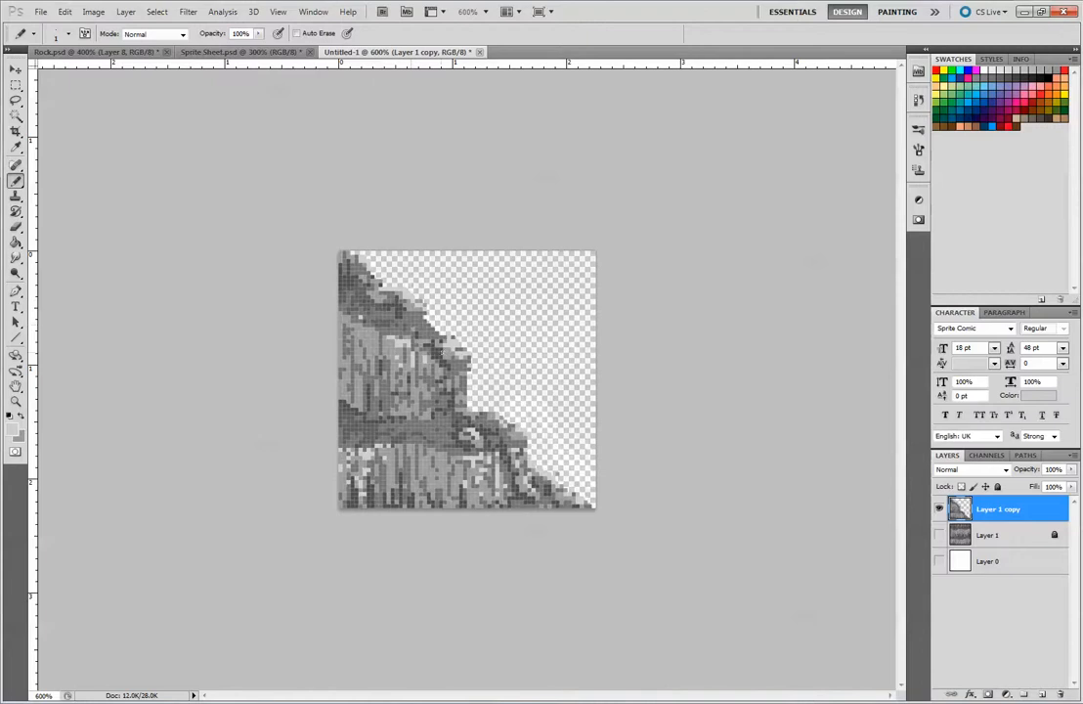
alt+click(401, 342)
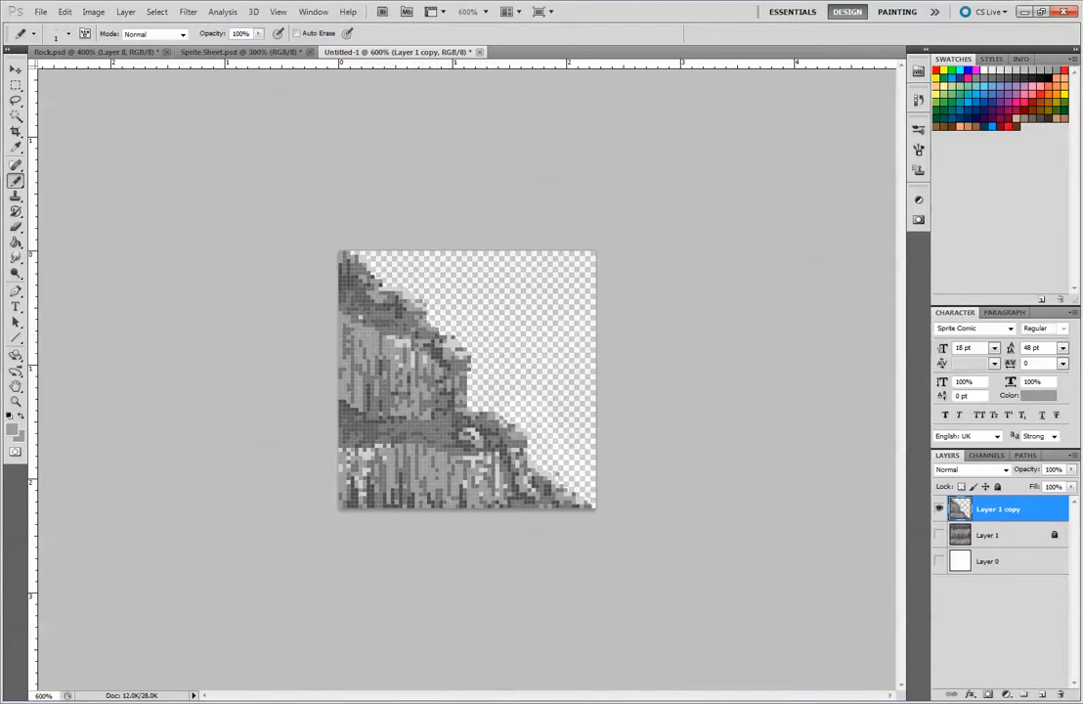
alt+click(417, 348)
alt+click(362, 279)
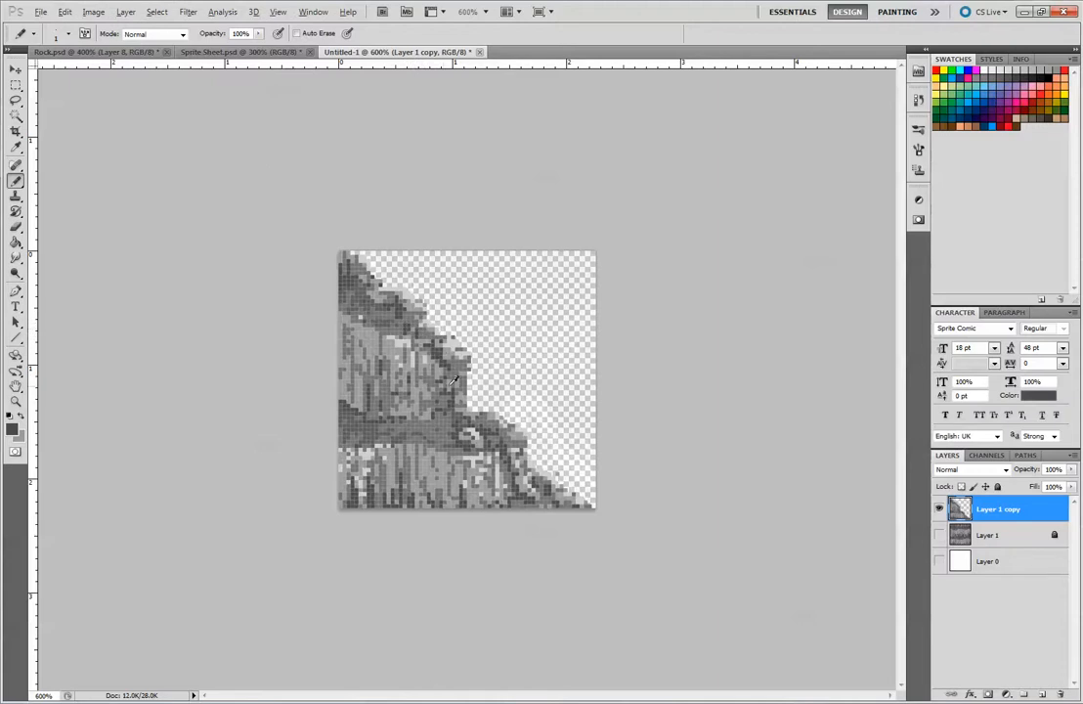
alt+click(420, 342)
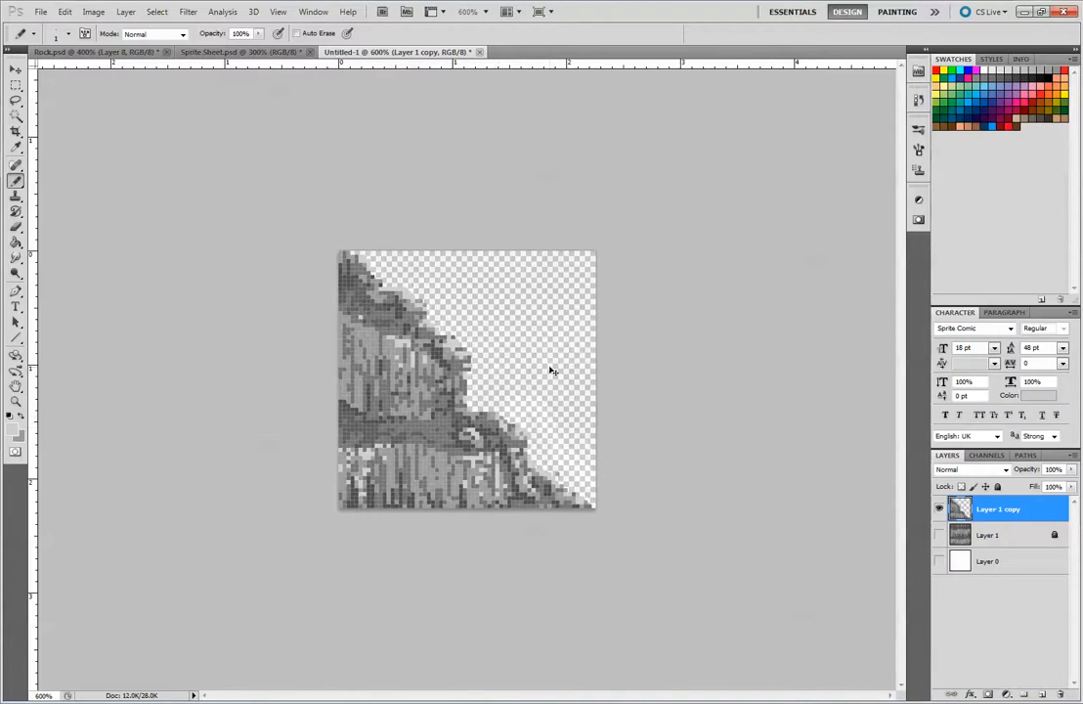
Step: Select the whole cliff tile with a fixed-size rectangular marquee 64 px wide and 64 px high
key(ctrl+minus)
key(ctrl+minus)
key(ctrl+minus)
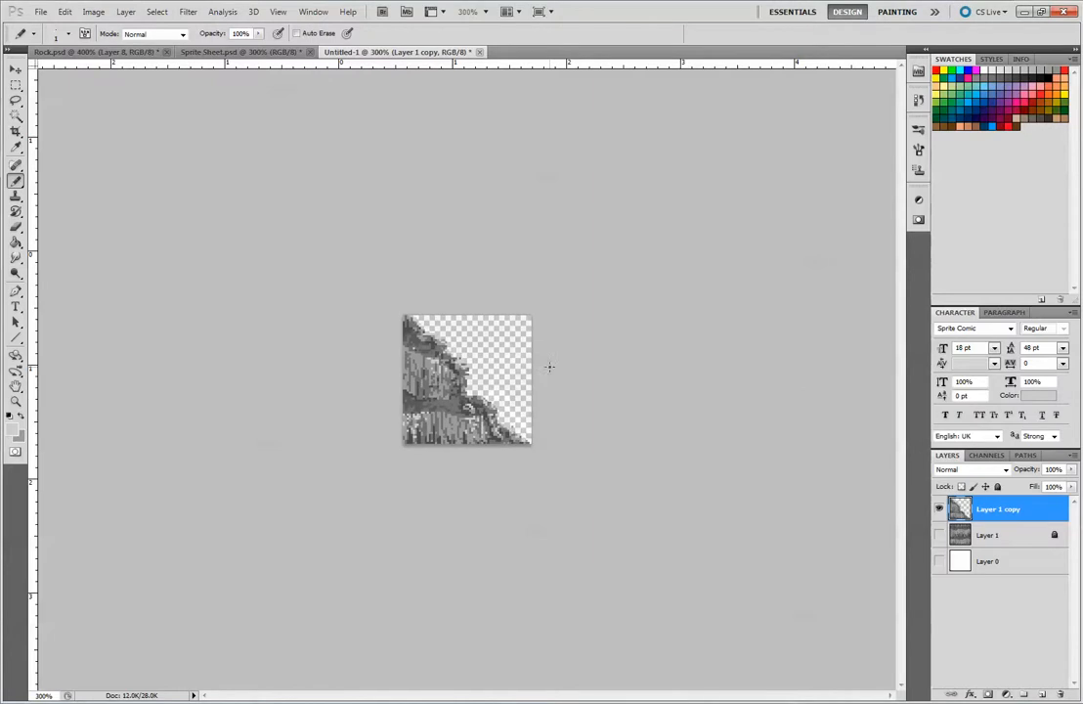
click(15, 85)
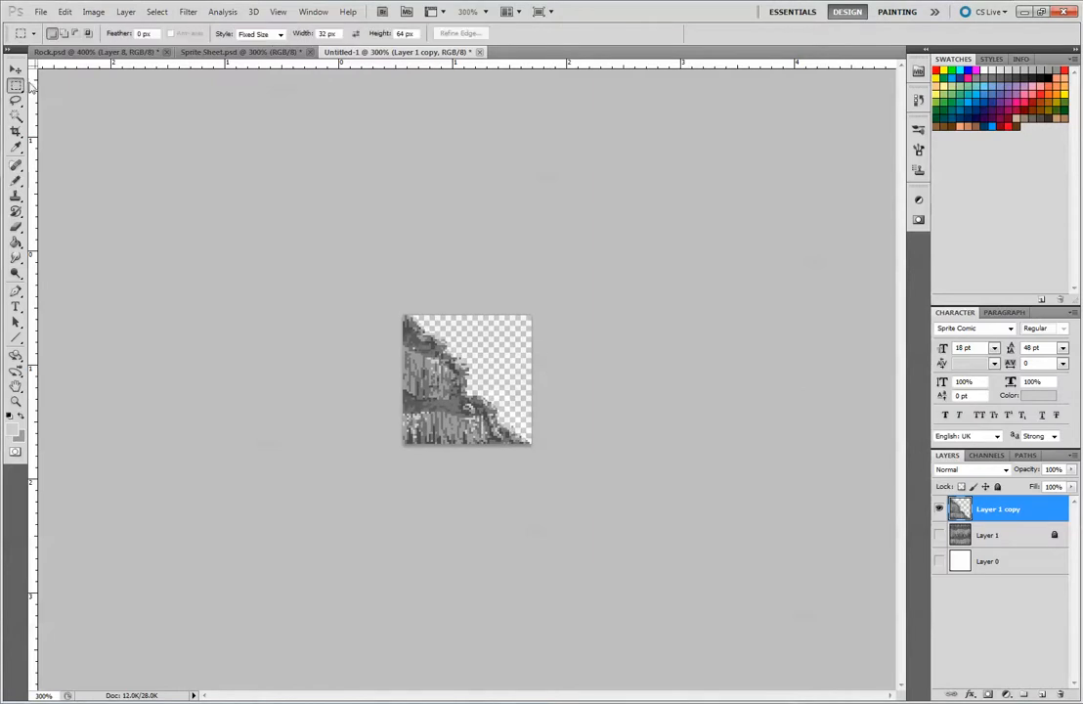
click(396, 312)
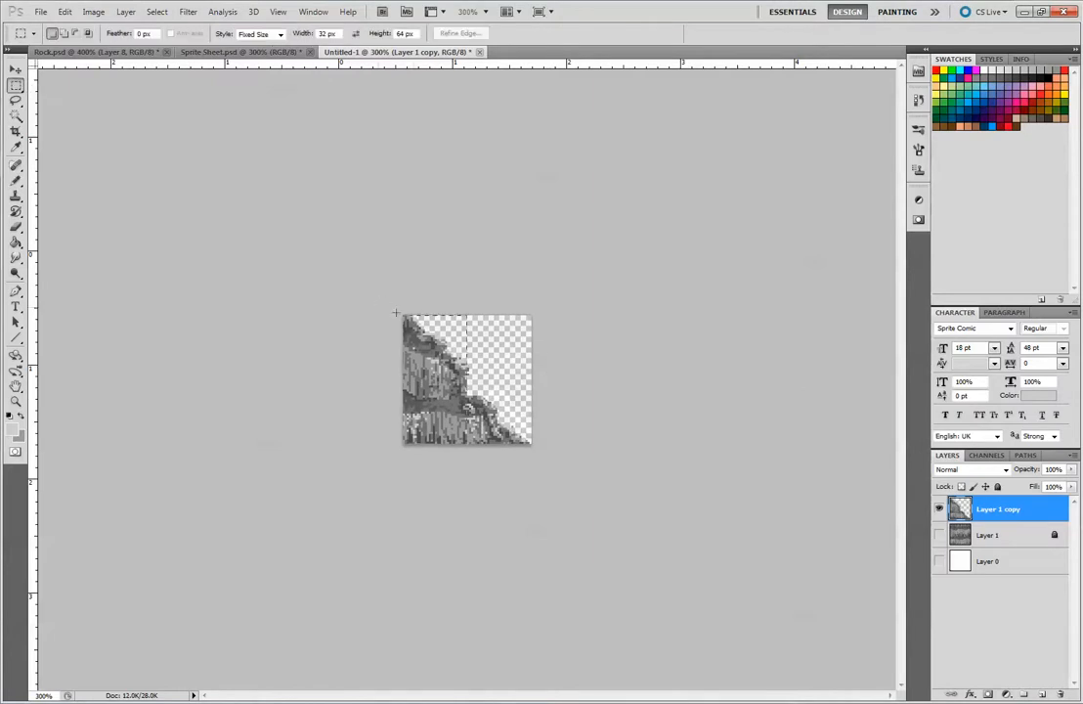
click(306, 35)
text(64)
key(Return)
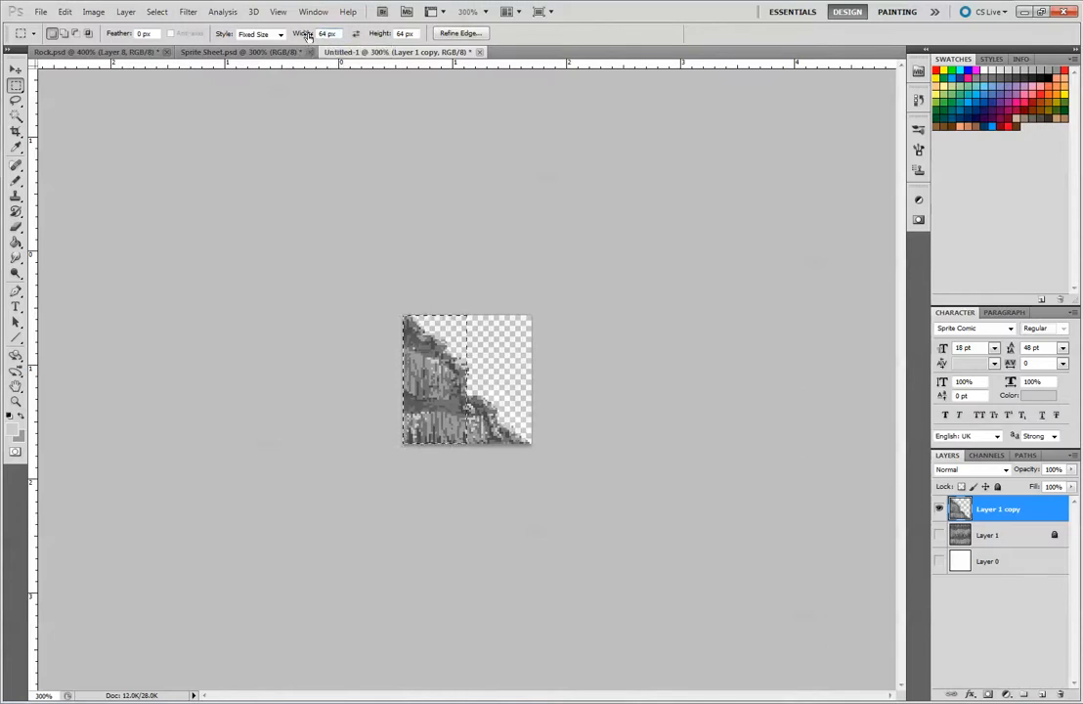
click(517, 368)
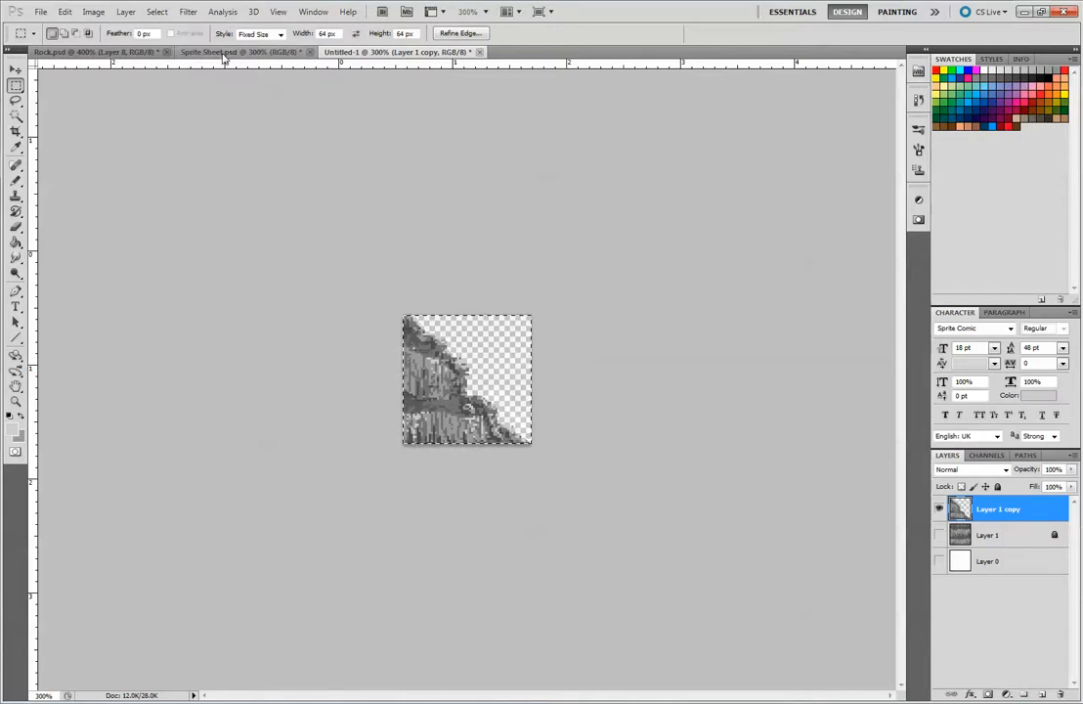
Step: Paste the cliff tile into Sprite Sheet.psd and align it flush against the right end of the upper rock row
click(176, 52)
key(ctrl+v)
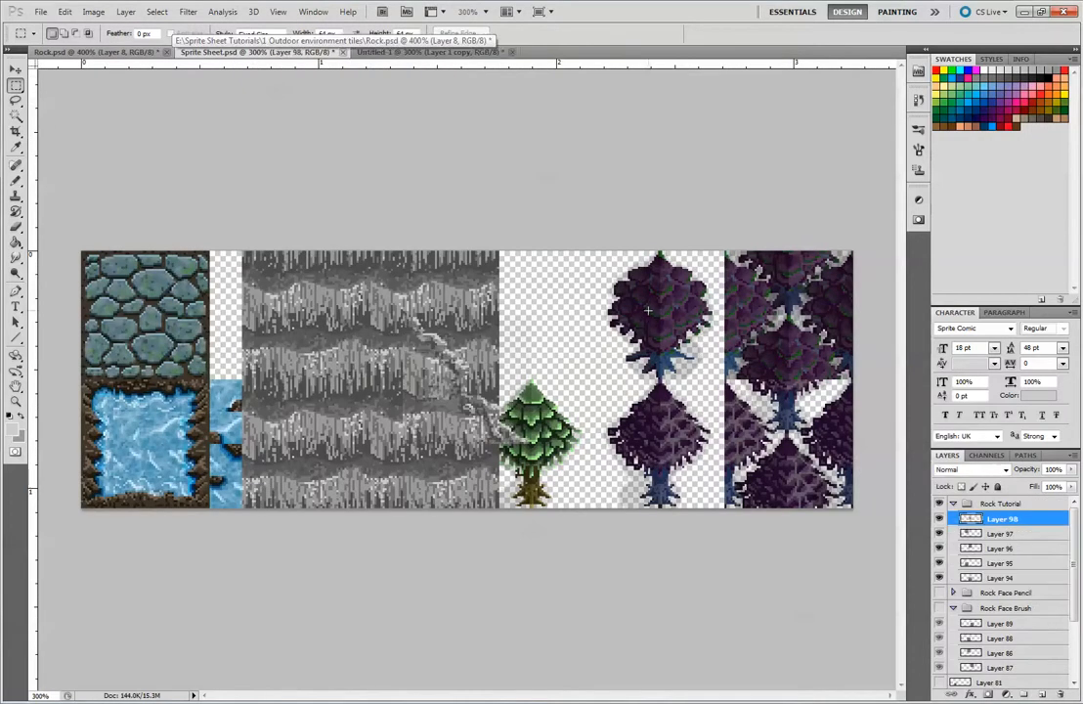
key(v)
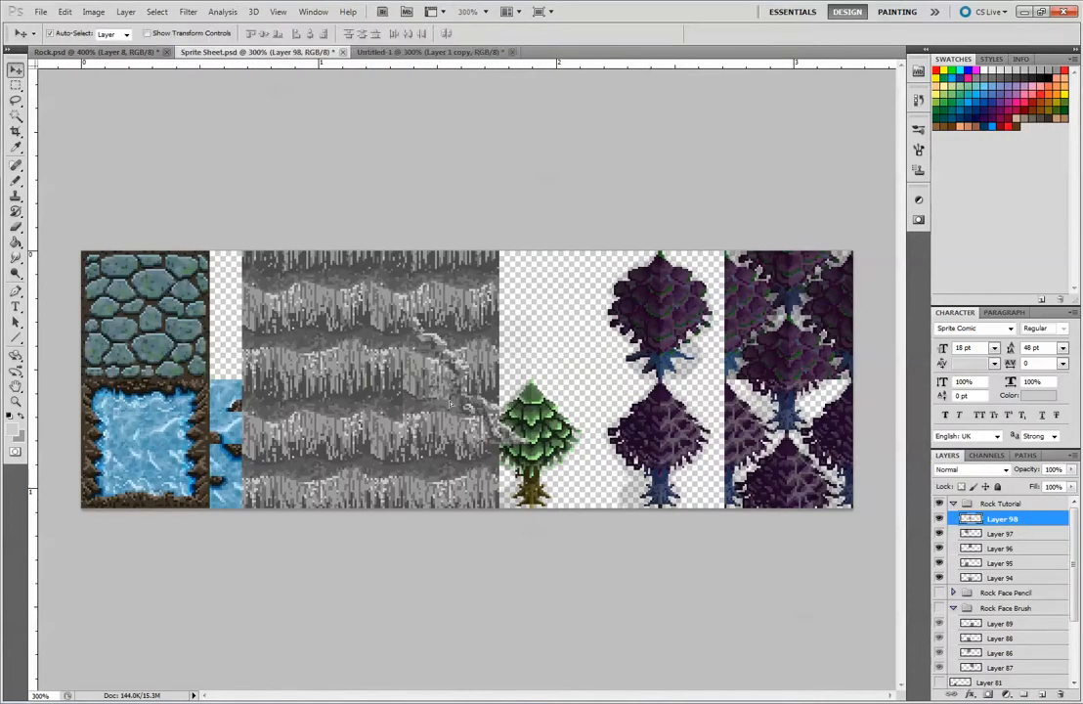
drag(392, 354, 535, 335)
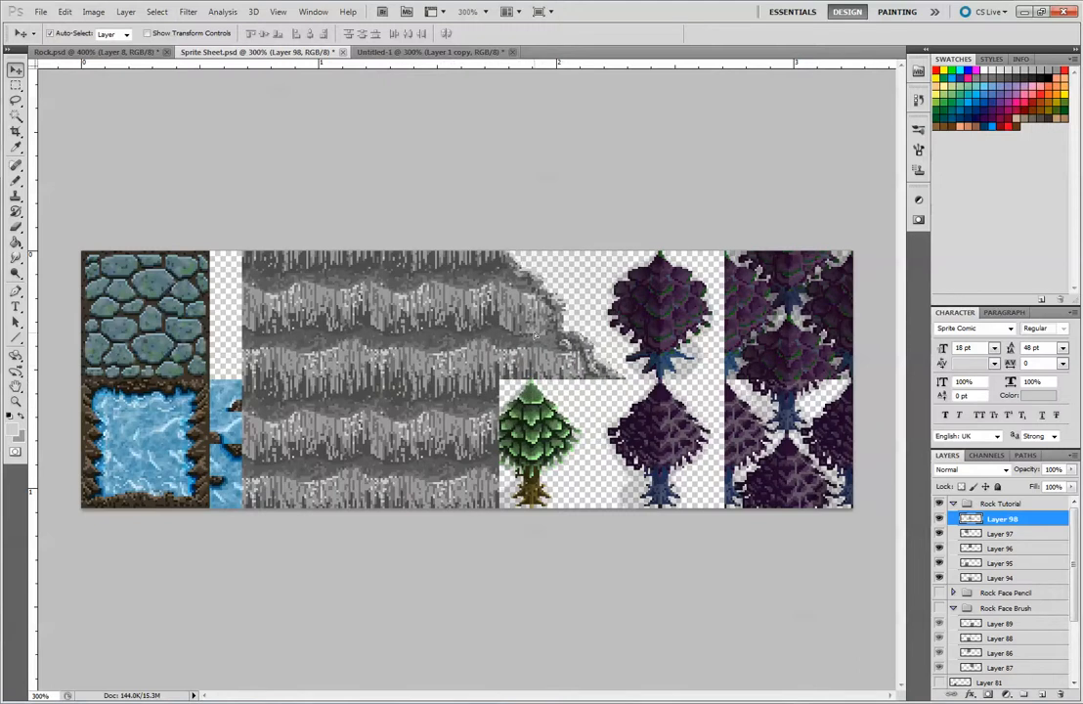
key(Up)
key(Up)
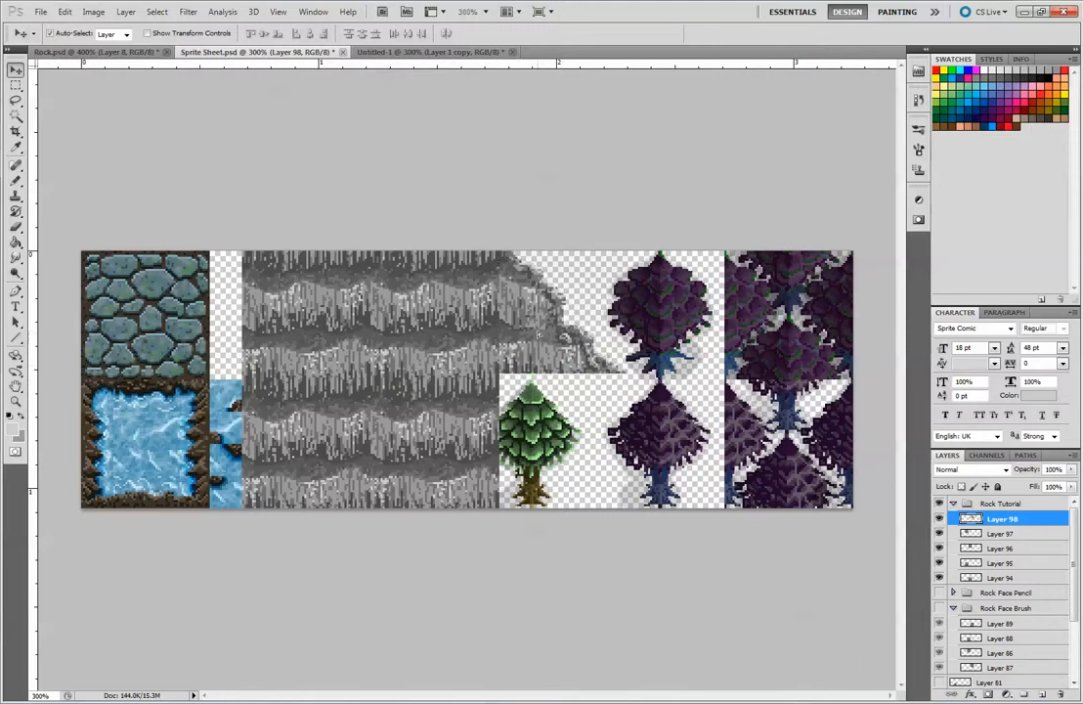
key(Right)
key(Right)
drag(539, 337, 536, 338)
Step: Move the lower-right rock tile down out of the tiled rock face, then realign it with its neighbouring tiles
drag(474, 429, 479, 445)
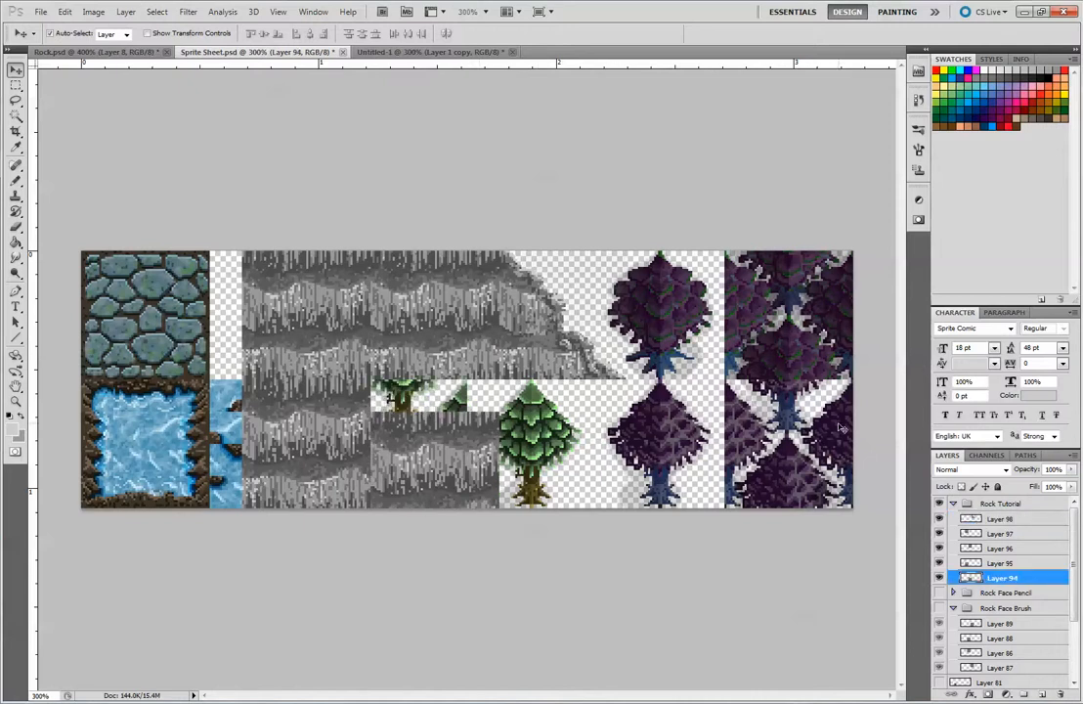
drag(567, 419, 534, 336)
click(471, 341)
shift+click(528, 330)
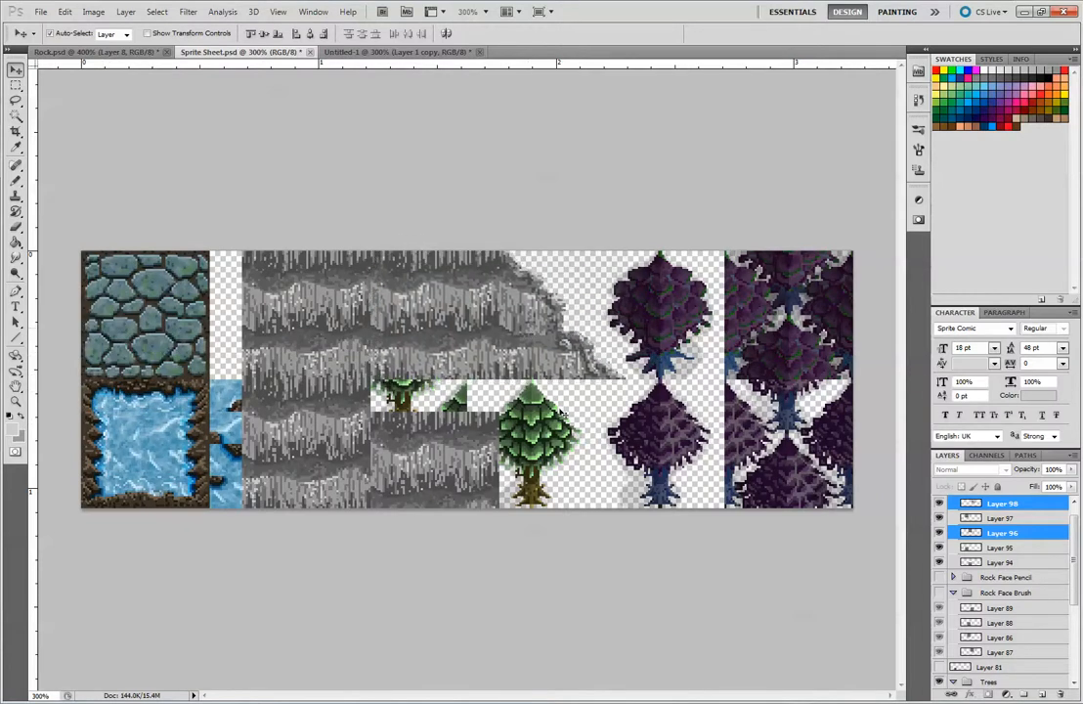
drag(465, 458, 467, 426)
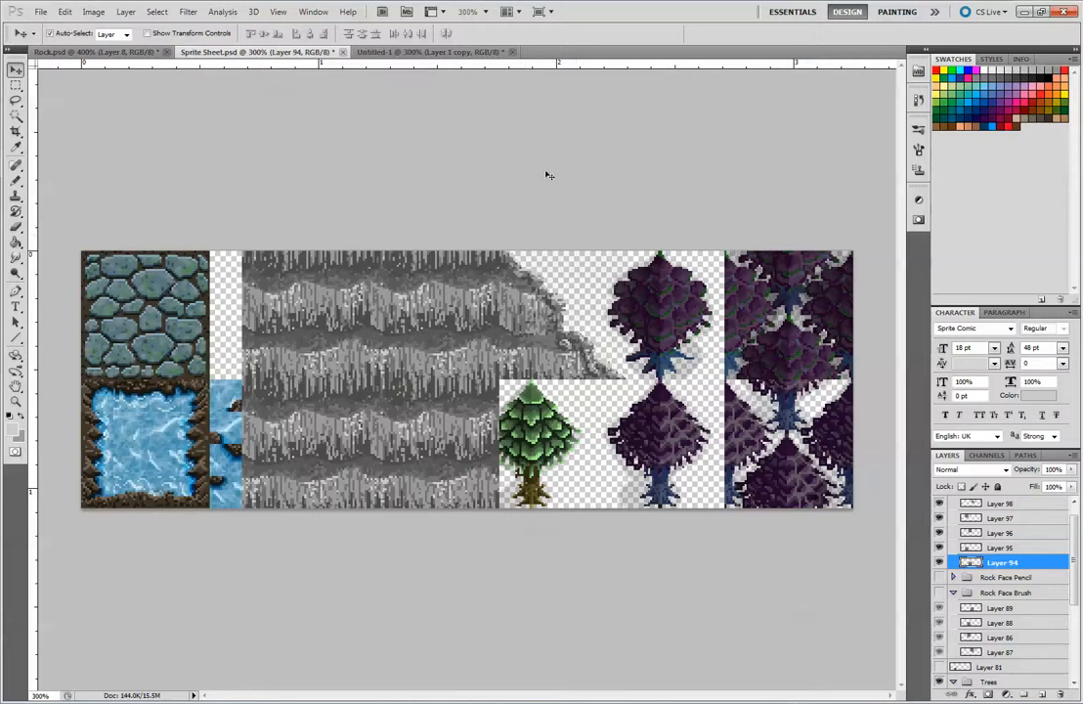
Step: In Untitled-1, hide the cliff layer, show Layer 1 and duplicate it to the top of the layer stack
click(401, 51)
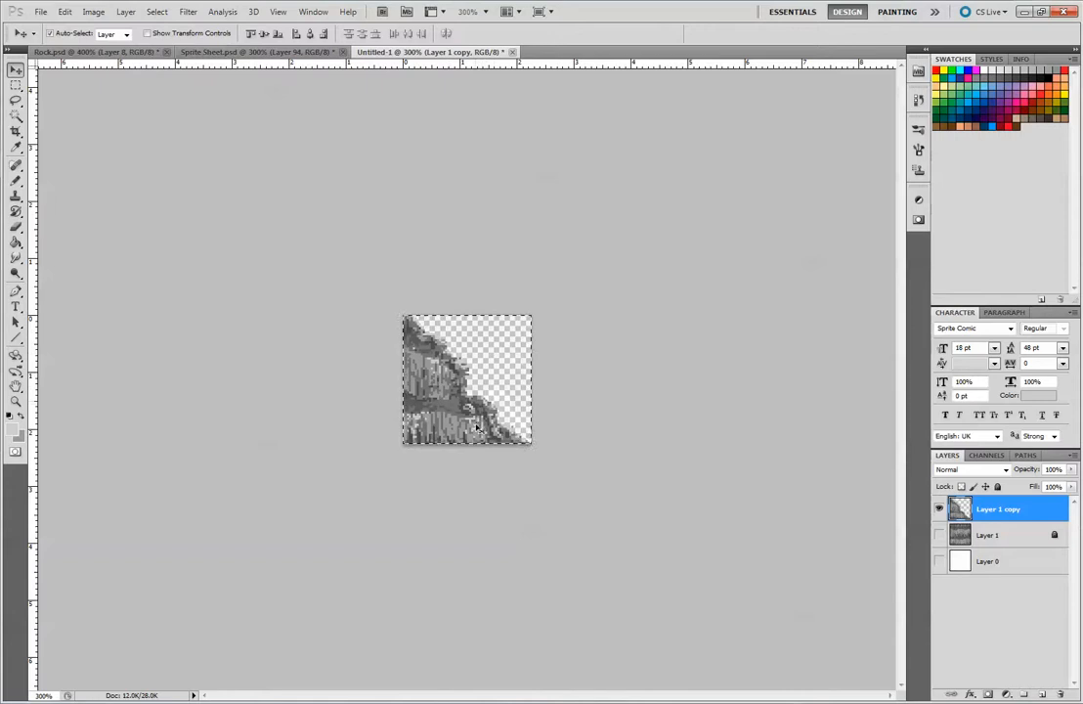
click(938, 509)
click(1012, 537)
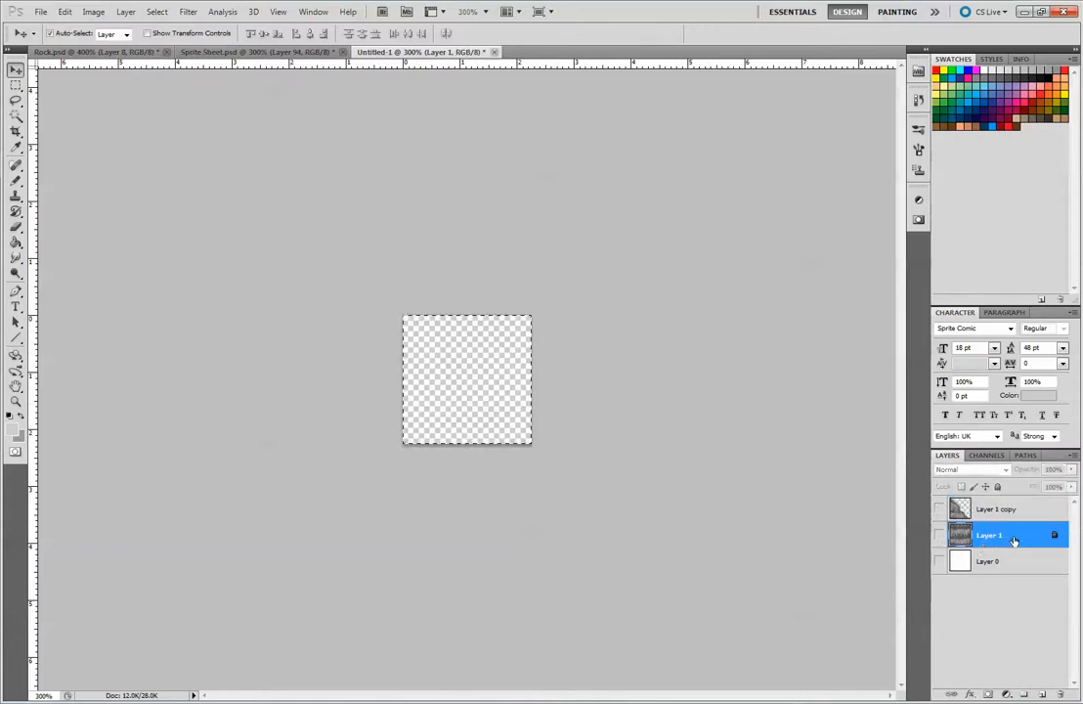
click(939, 536)
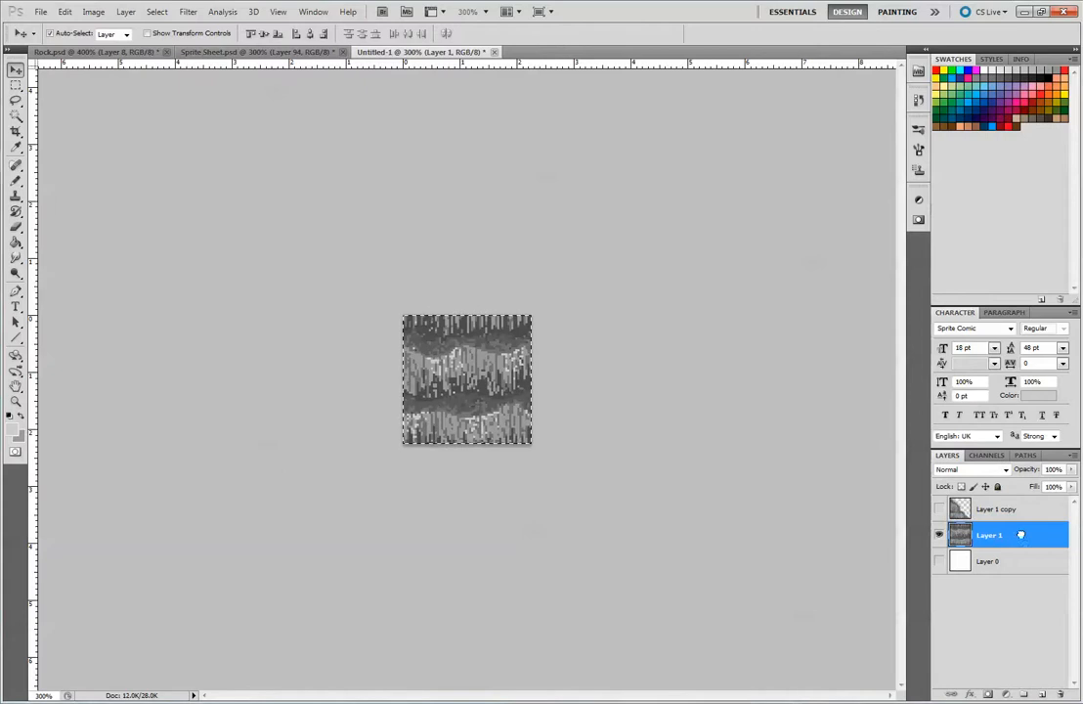
drag(1020, 535, 1042, 691)
drag(981, 537, 997, 500)
Step: Lock Layer 1 copy, leave only Layer 1 copy 2 visible and active, and clear the selection
click(1012, 563)
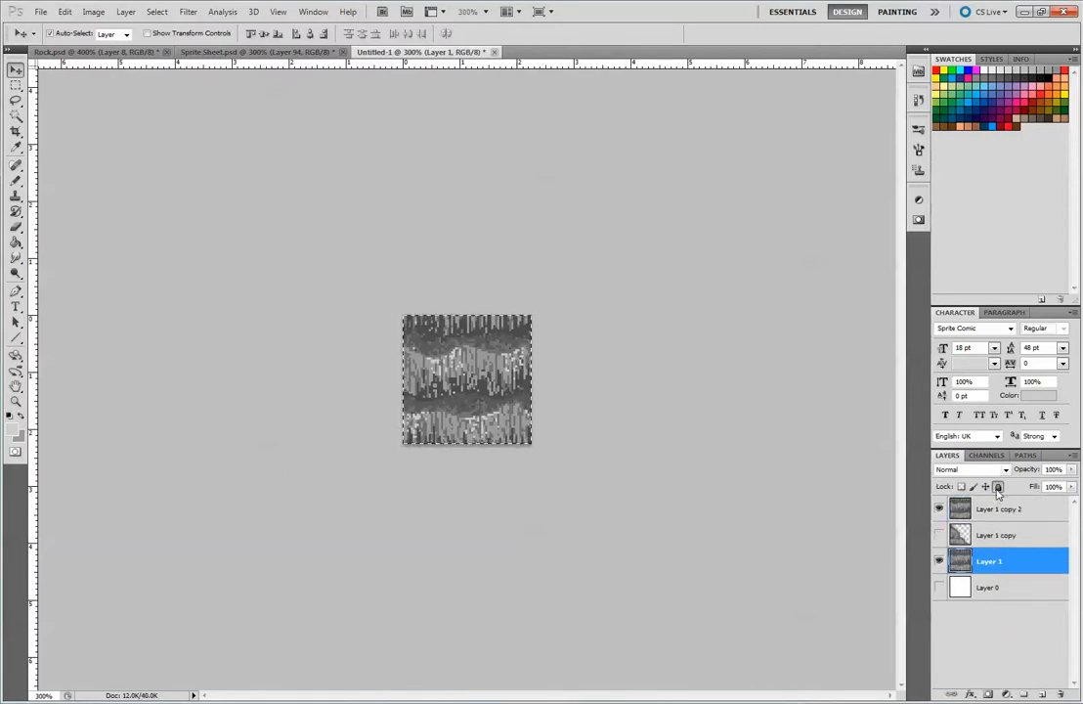
click(1002, 533)
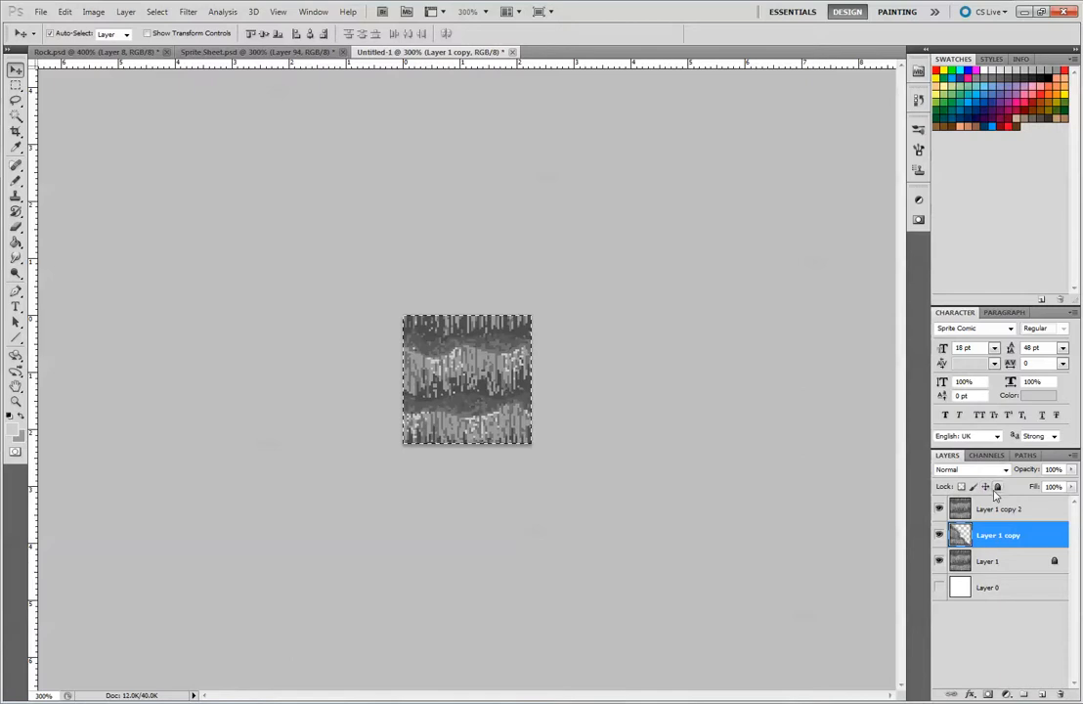
click(938, 536)
click(999, 510)
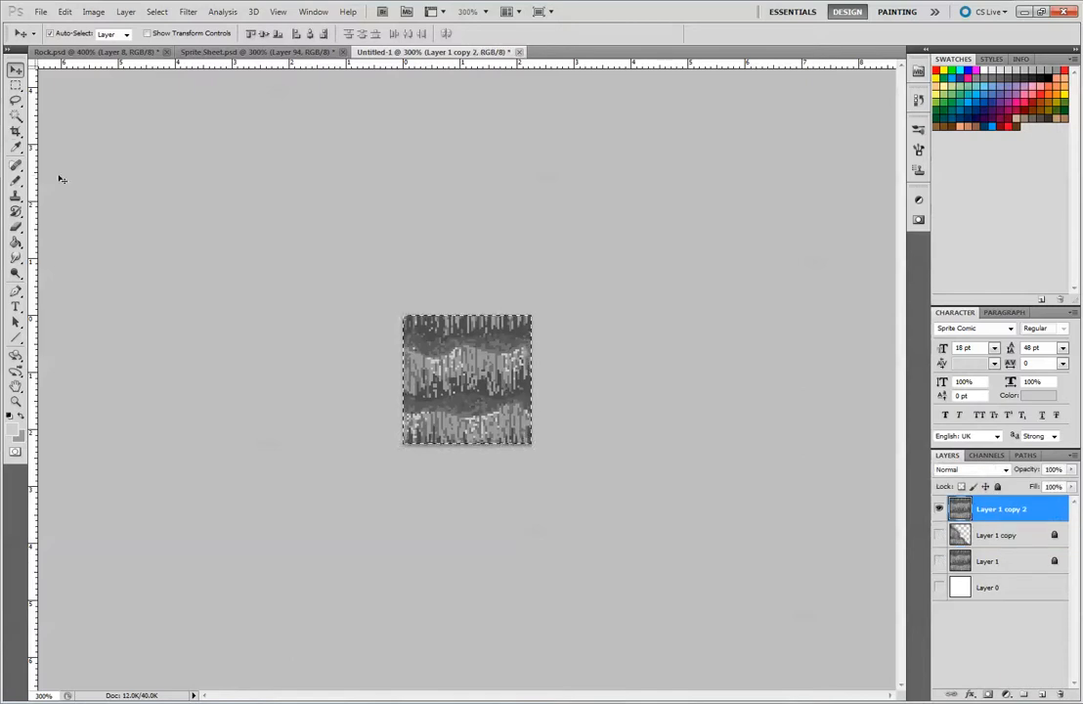
key(ctrl+d)
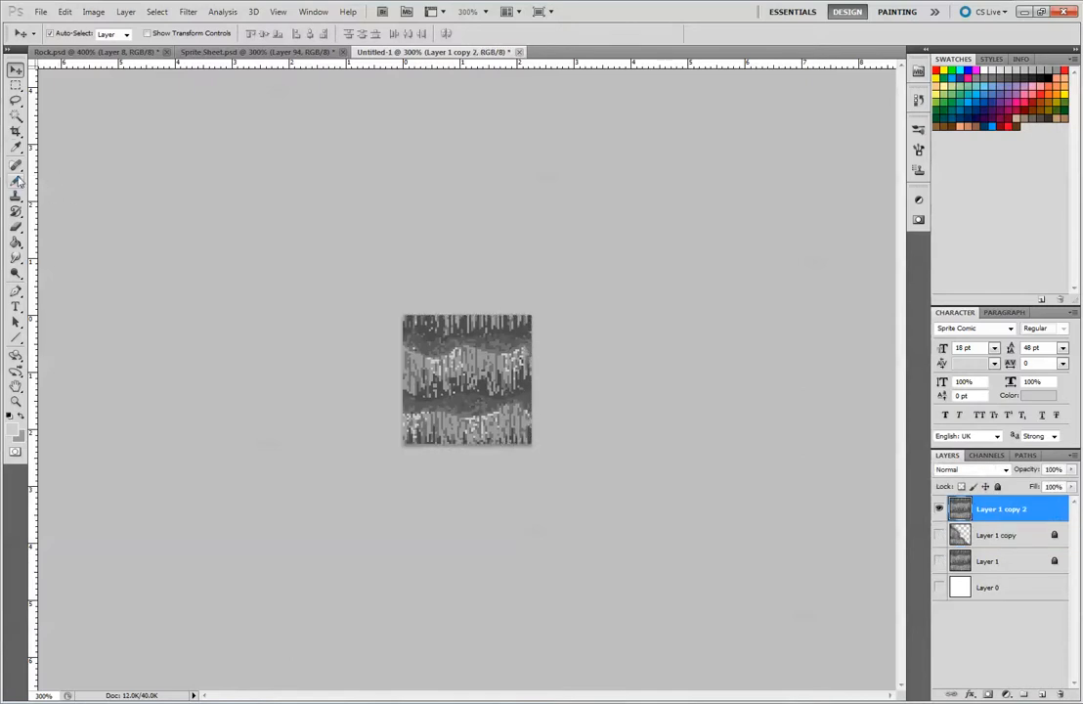
Step: Erase a stepped 1 px line across the rock copy from its upper-right corner to its lower-left corner
click(16, 226)
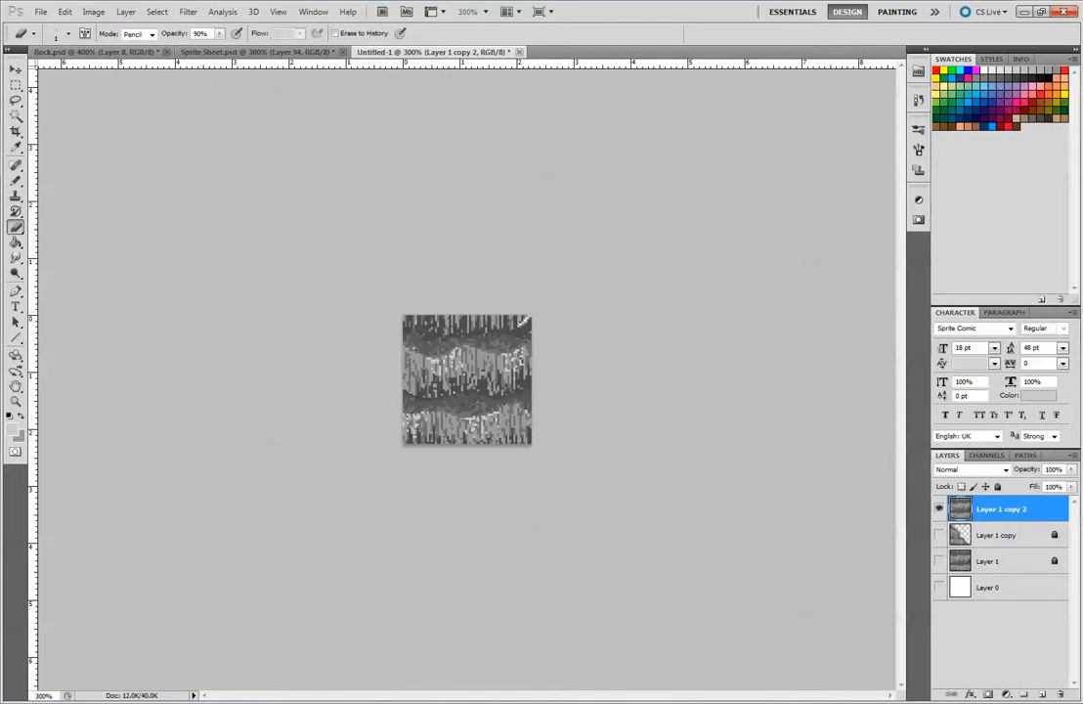
drag(504, 326, 482, 347)
drag(447, 405, 410, 430)
Step: Erase all the rock above and left of the stepped line with a larger Pencil-mode Eraser, shrinking it to 3 px near the edge
key(ctrl+plus)
key(ctrl+plus)
key(ctrl+plus)
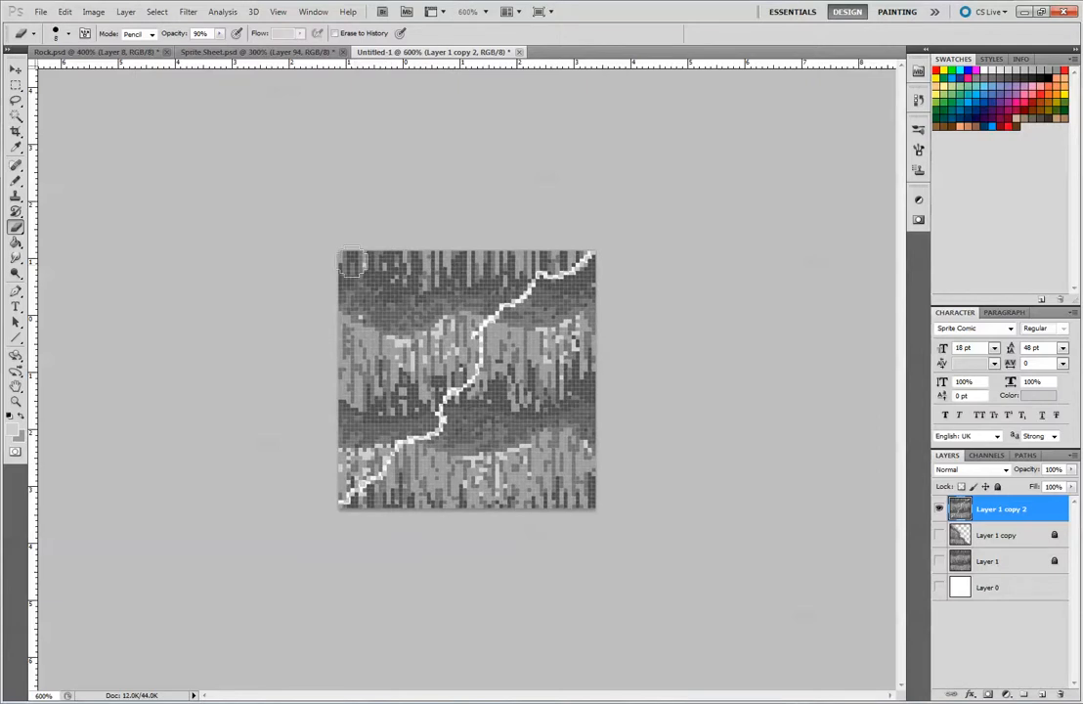
key(])
key(])
key(])
key(])
key(])
key(])
key(])
key(])
key(])
mouse_move(320, 277)
mouse_down()
mouse_move(454, 225)
mouse_move(382, 356)
mouse_move(394, 332)
mouse_move(321, 426)
mouse_move(364, 417)
mouse_move(353, 450)
mouse_move(499, 238)
mouse_move(584, 247)
mouse_move(528, 270)
mouse_move(506, 264)
mouse_move(517, 265)
mouse_move(511, 288)
mouse_move(534, 272)
mouse_move(463, 330)
mouse_move(458, 348)
mouse_move(474, 335)
mouse_move(474, 360)
mouse_move(441, 372)
mouse_move(463, 373)
mouse_move(454, 383)
mouse_move(470, 368)
mouse_move(421, 386)
mouse_move(400, 413)
mouse_move(435, 393)
mouse_move(431, 425)
mouse_move(387, 436)
mouse_move(326, 516)
mouse_up()
key([)
key([)
key([)
key([)
key([)
key([)
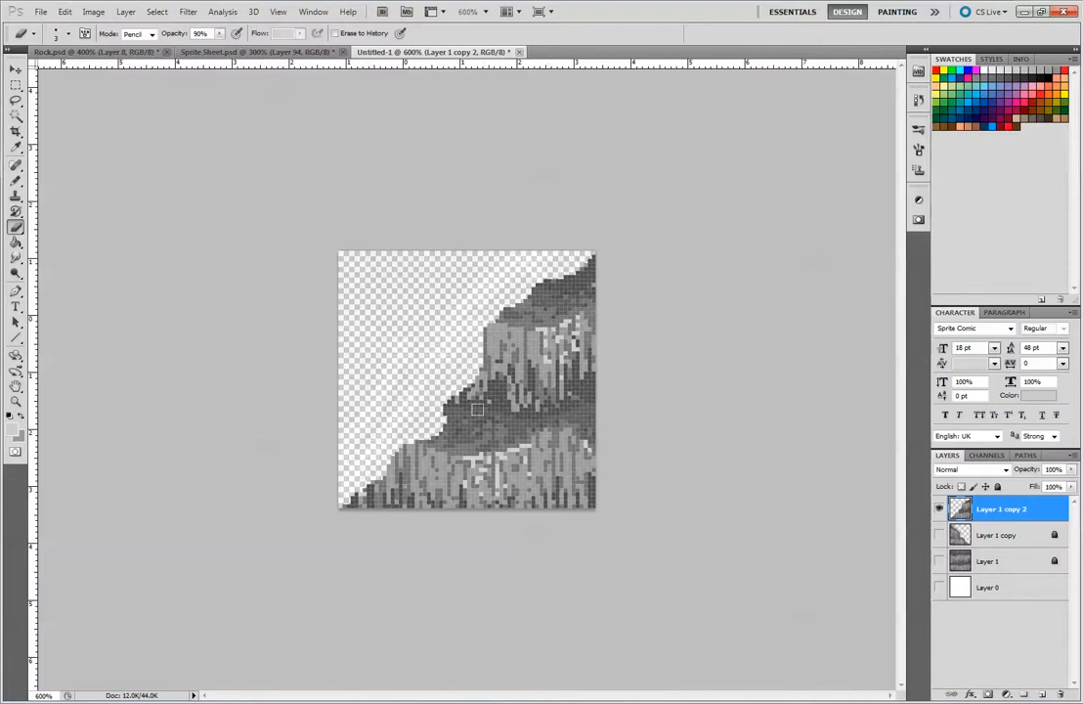
Step: Shade the stepped cliff edge with 1 px pencil strokes in dark grey sampled from the rock
click(16, 181)
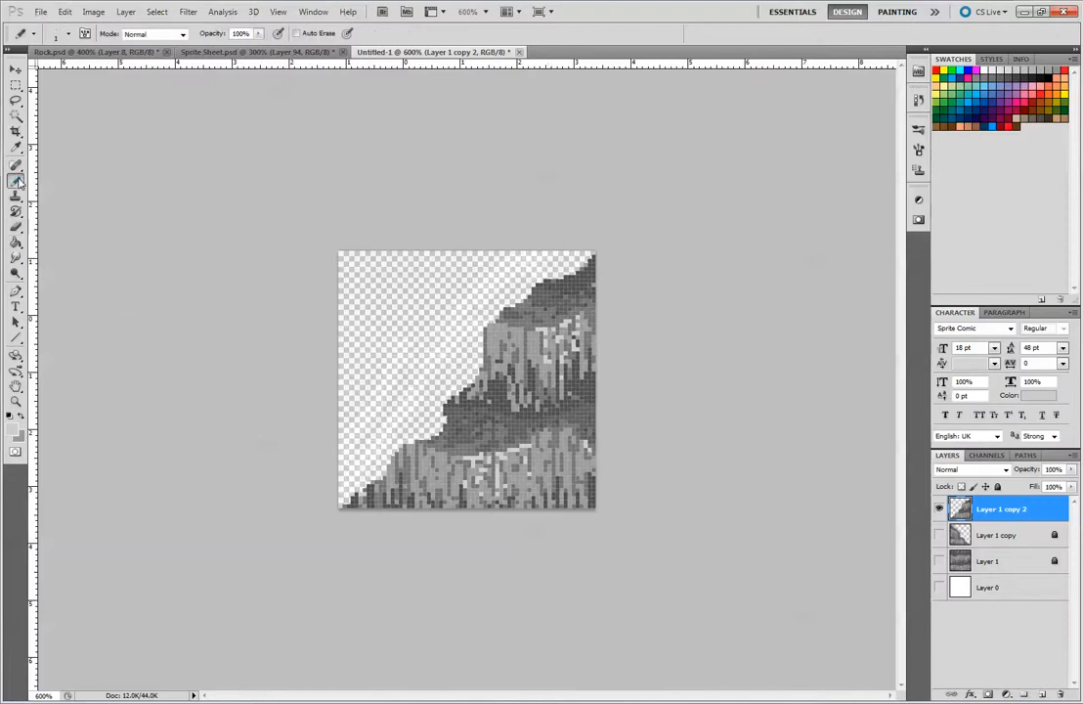
alt+click(370, 496)
alt+click(363, 497)
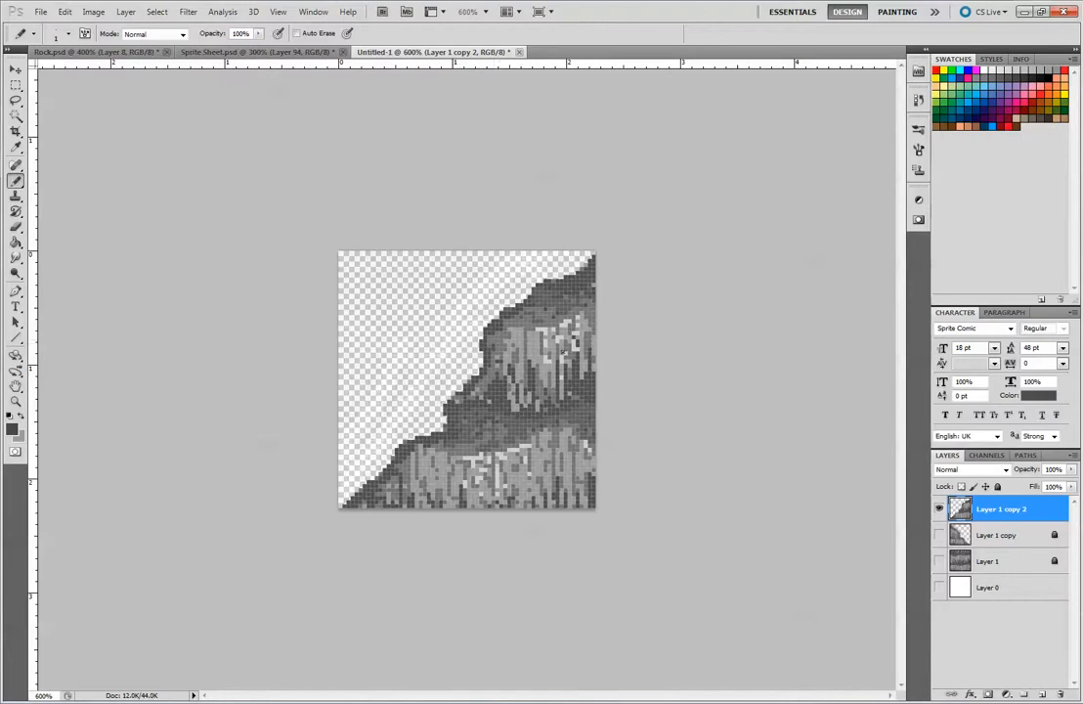
Step: Copy the whole left-facing cliff tile and paste it into Sprite Sheet.psd
key(ctrl+minus)
key(ctrl+minus)
key(ctrl+minus)
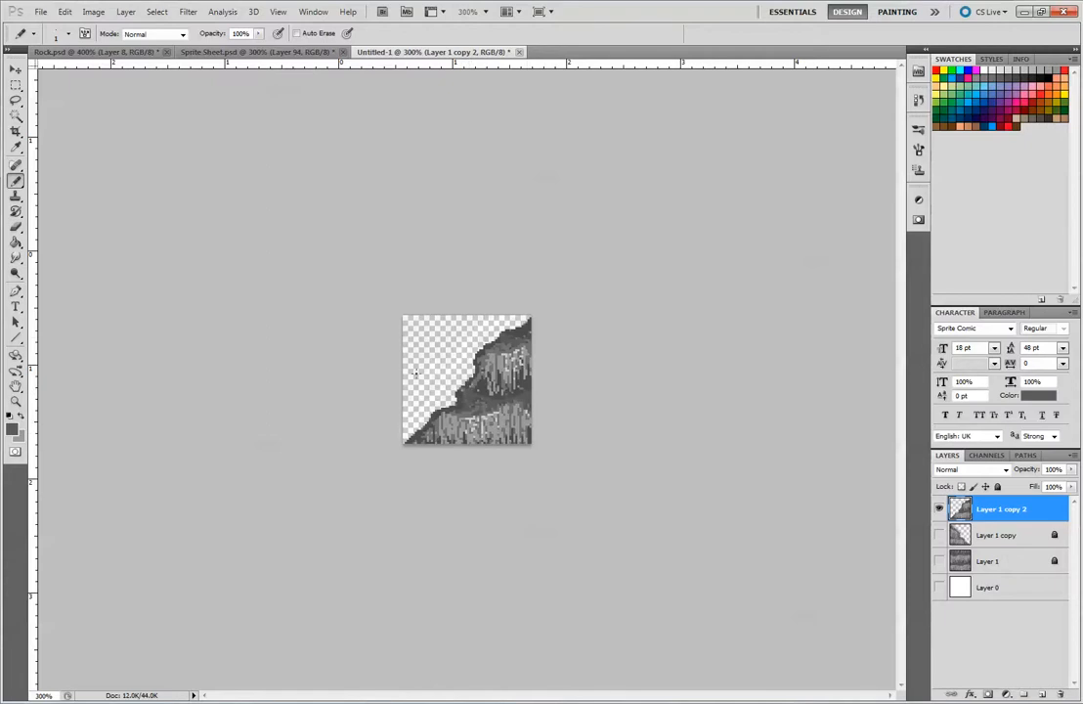
click(15, 85)
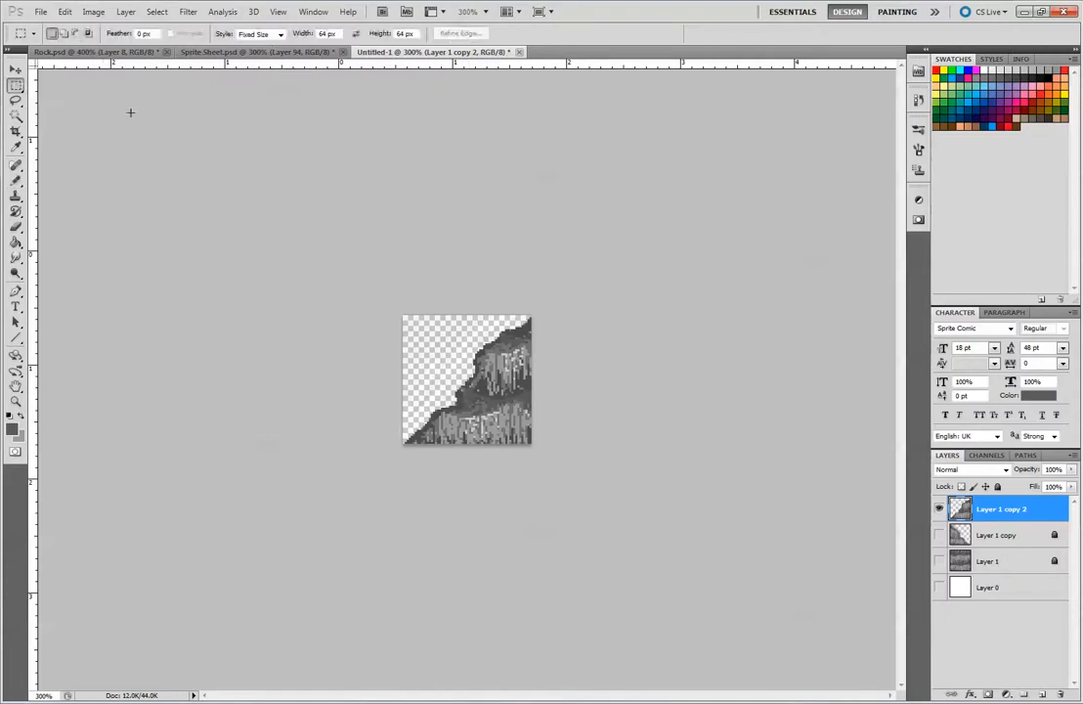
key(ctrl+a)
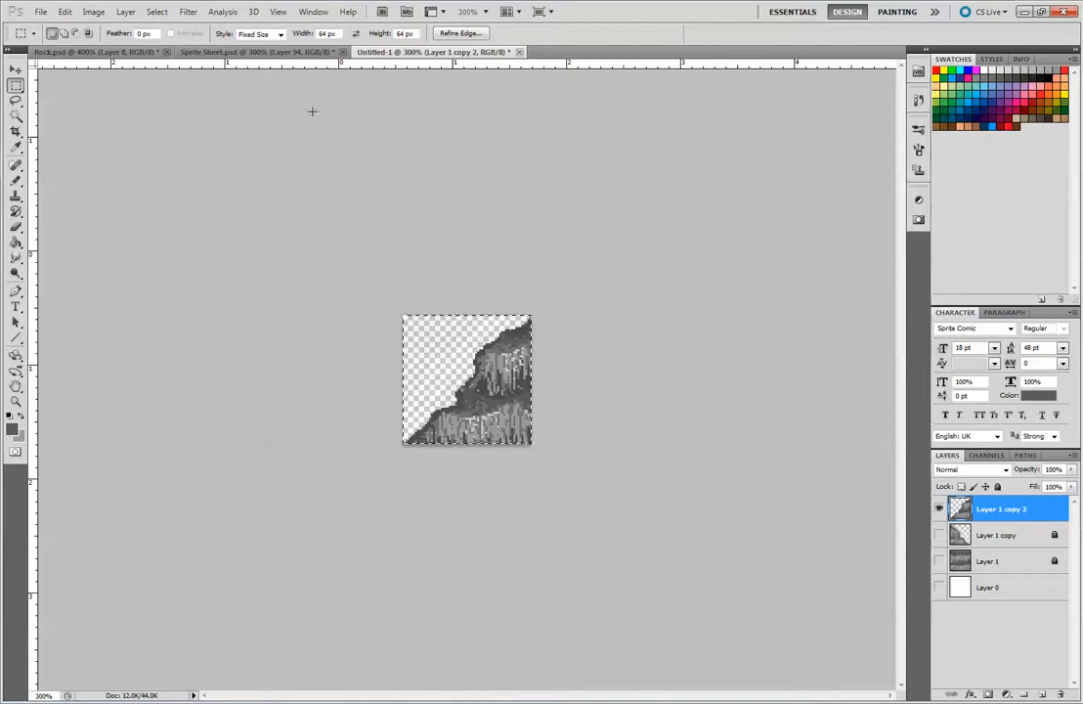
click(223, 54)
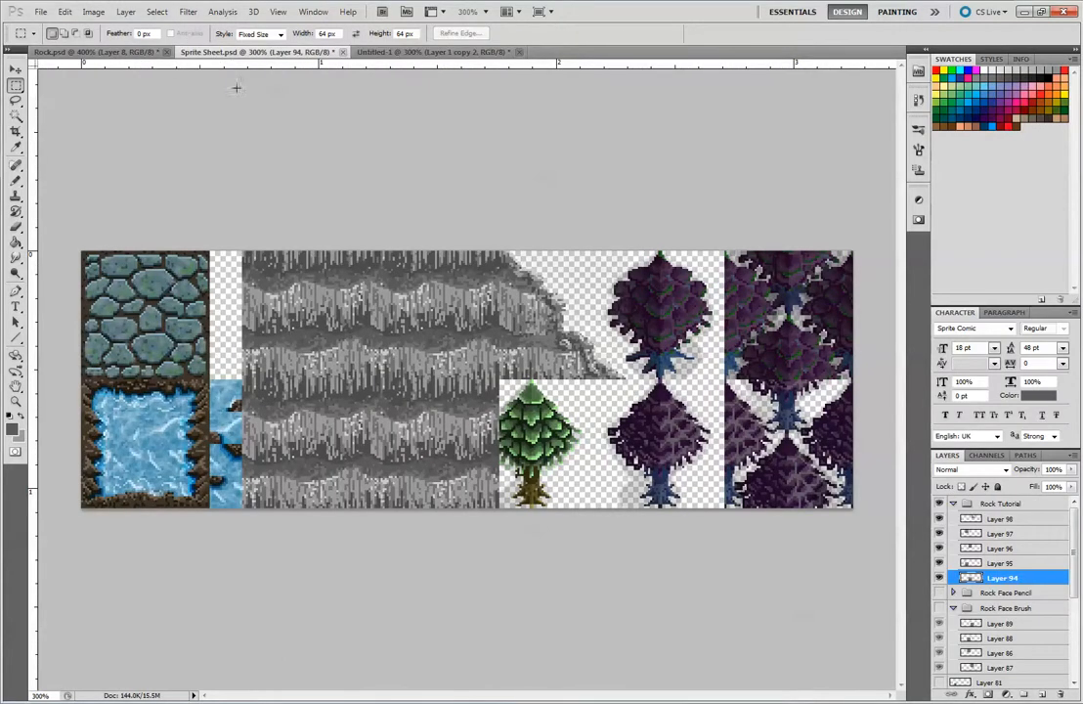
key(ctrl+v)
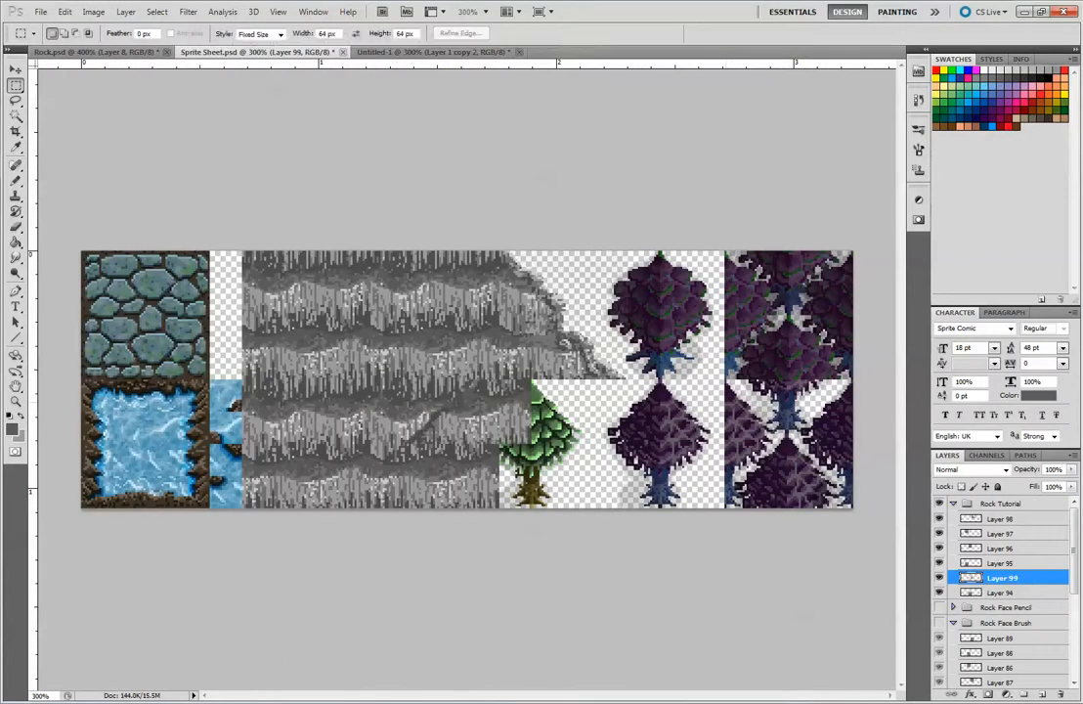
Step: Move the pasted cliff tile on Layer 99 against the left end of the upper rock row
click(16, 69)
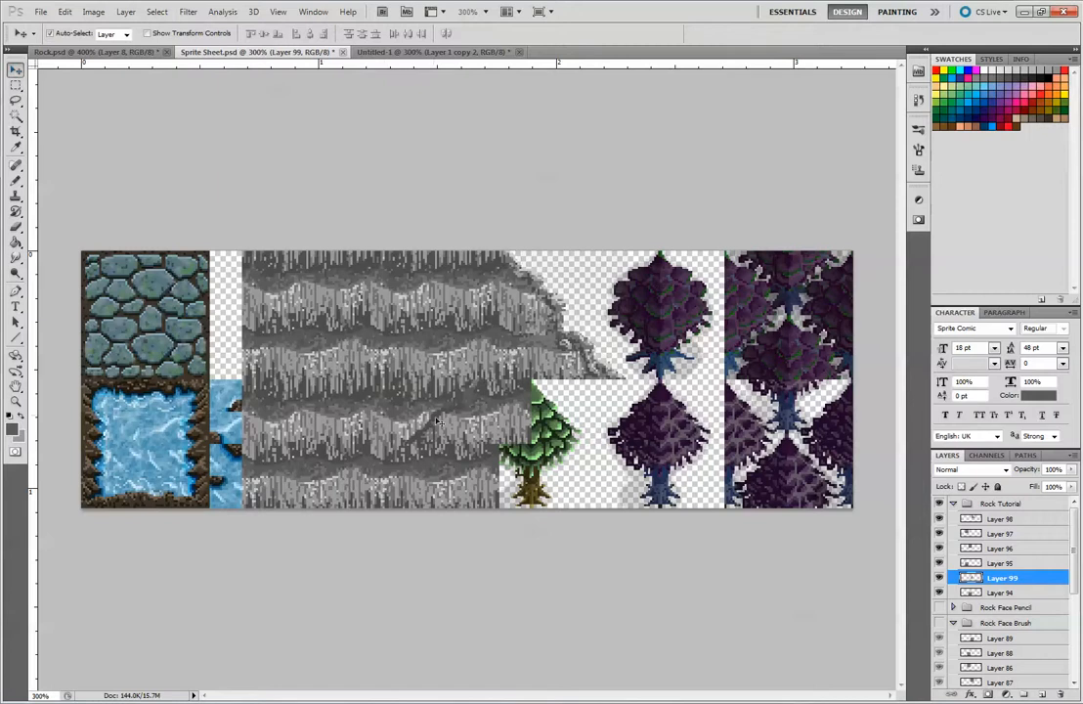
mouse_move(405, 366)
mouse_down()
mouse_move(406, 406)
mouse_move(405, 366)
mouse_up()
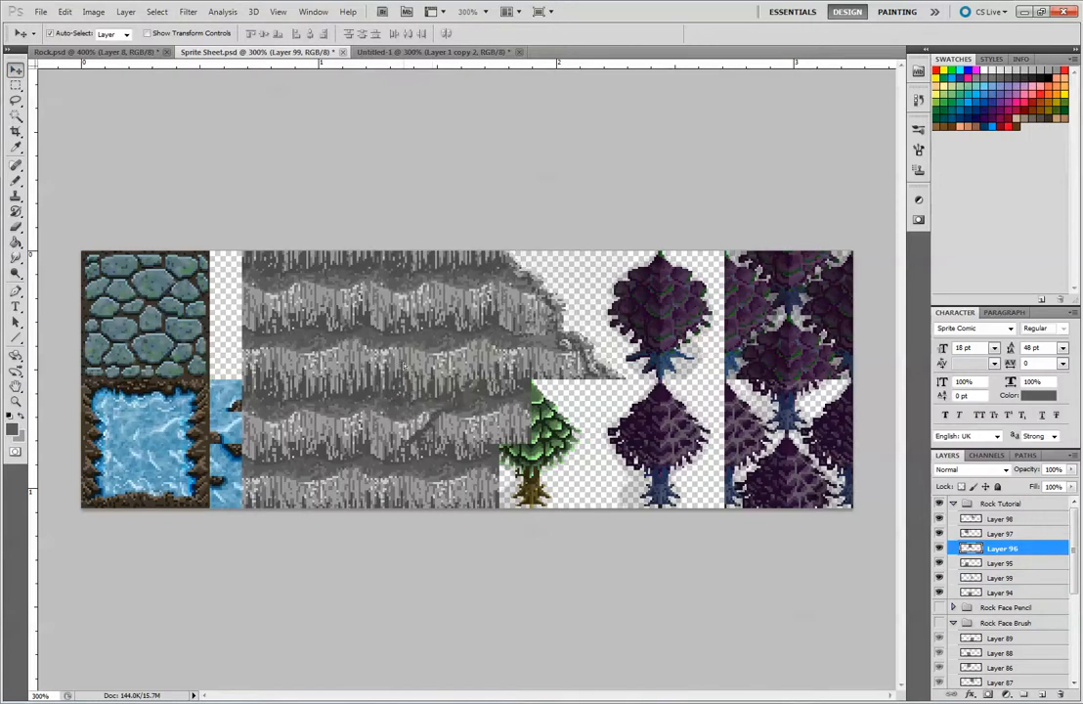
click(995, 521)
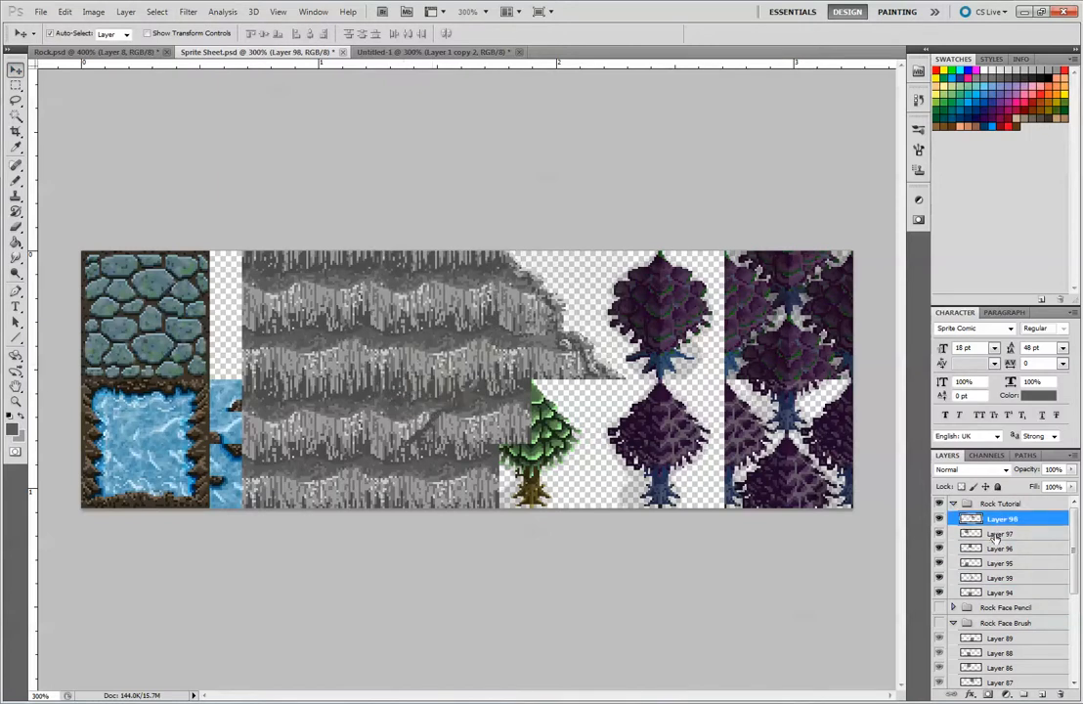
click(994, 578)
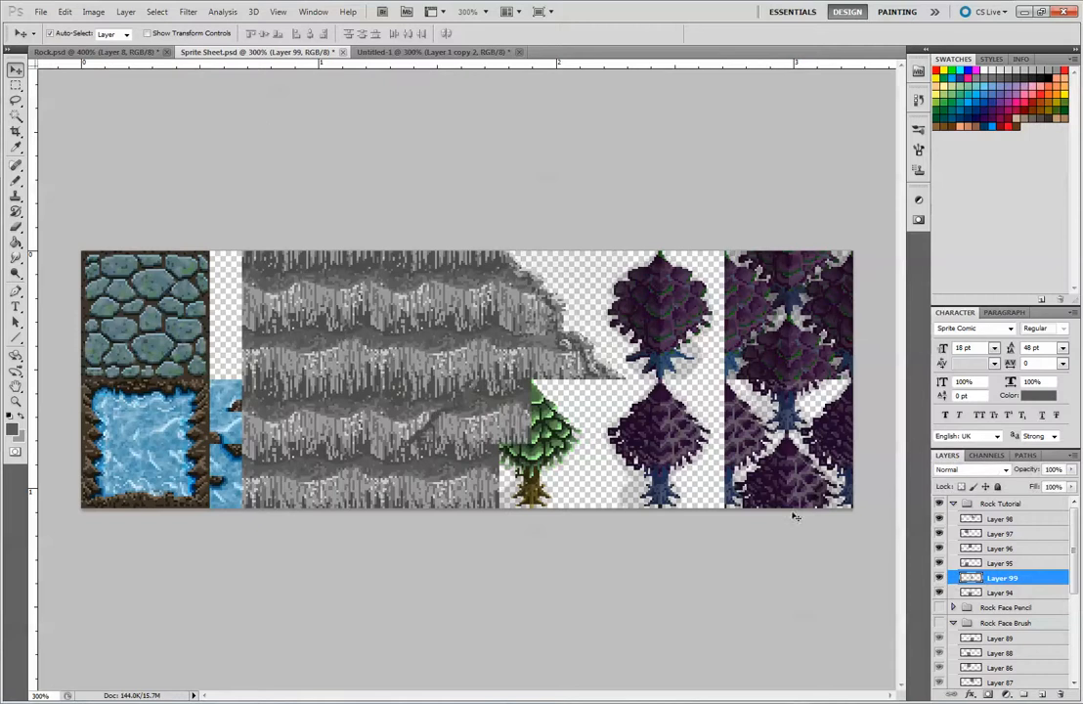
drag(549, 421, 225, 356)
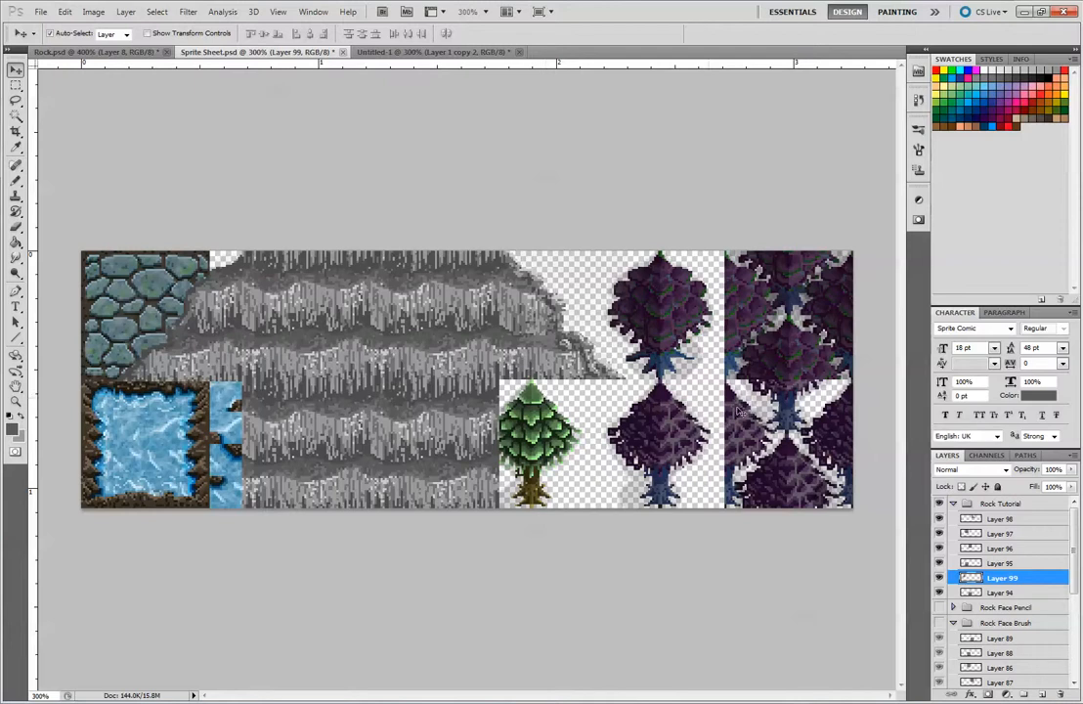
Step: Hide all the rock tile layers, Layer 94 through Layer 99, in the Rock Tutorial group
click(939, 578)
click(941, 592)
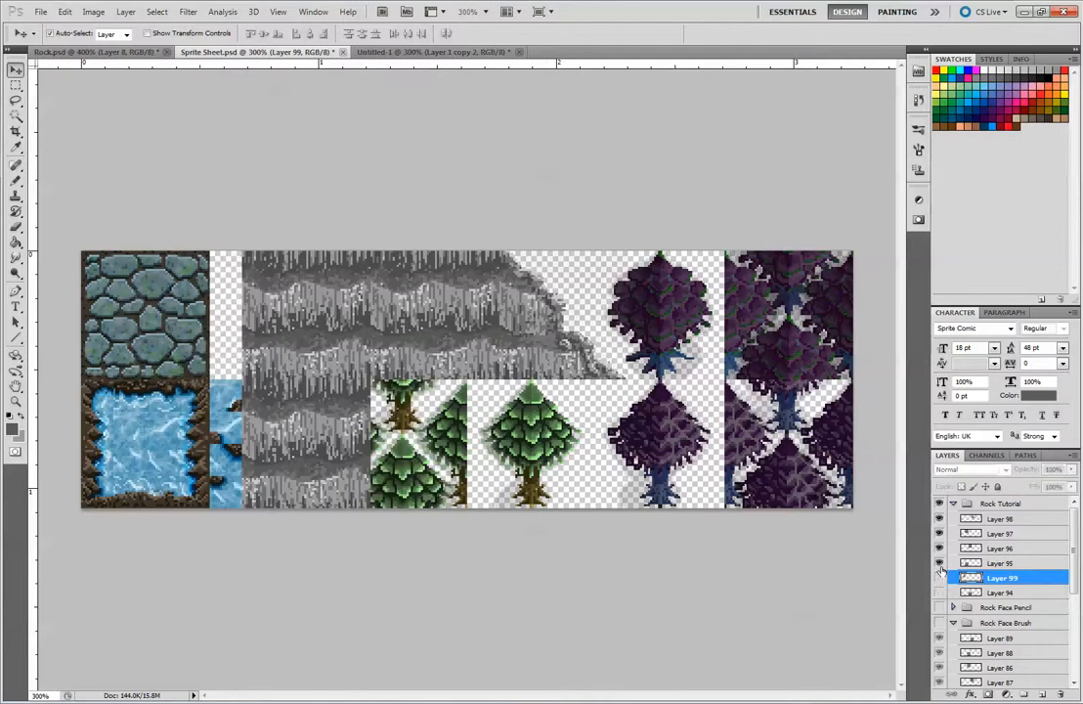
click(941, 564)
click(941, 549)
click(941, 534)
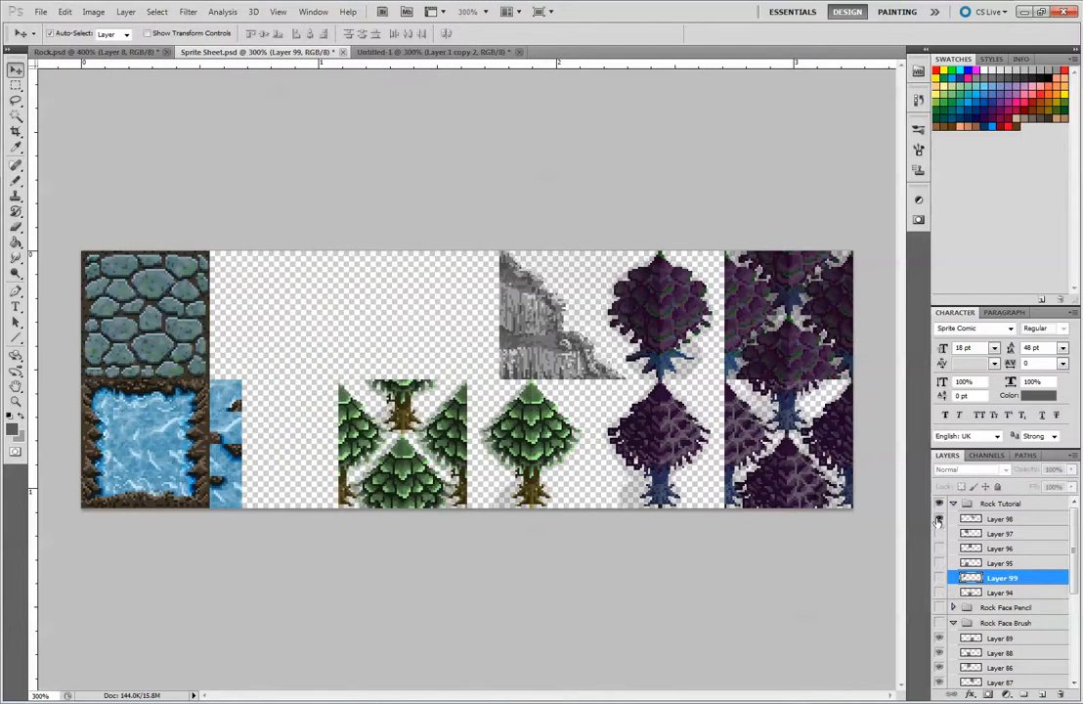
click(941, 519)
Step: Switch to the Untitled-1 document, show only Layer 1 copy, and ready the Eraser in Pencil mode
click(430, 51)
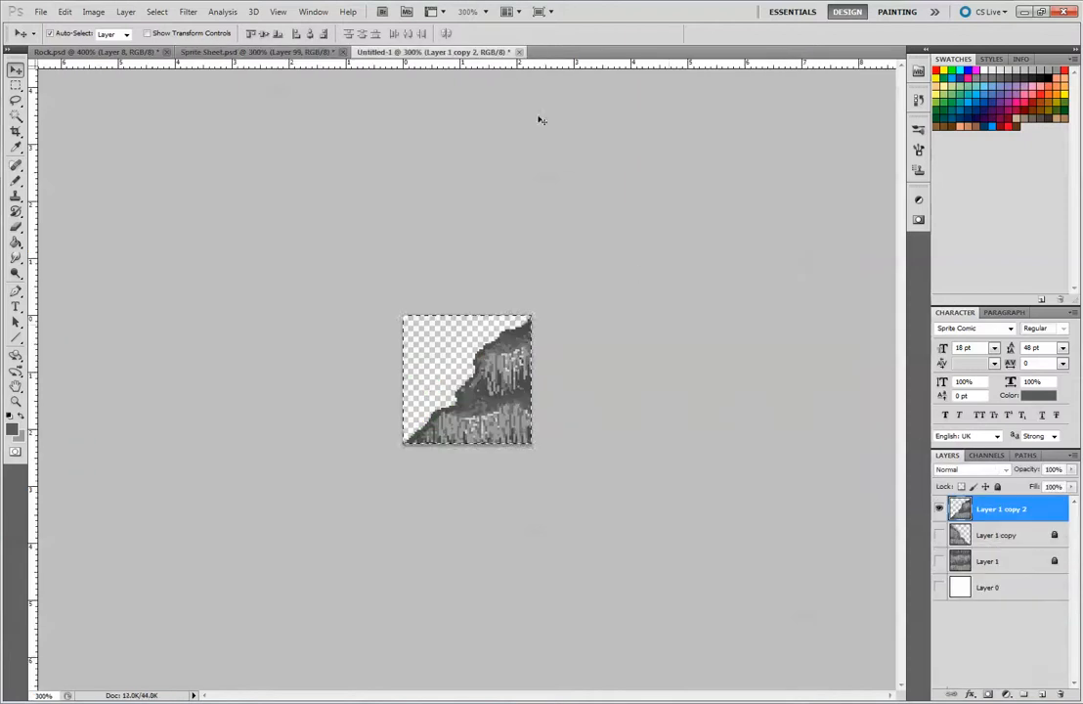
click(938, 509)
click(938, 587)
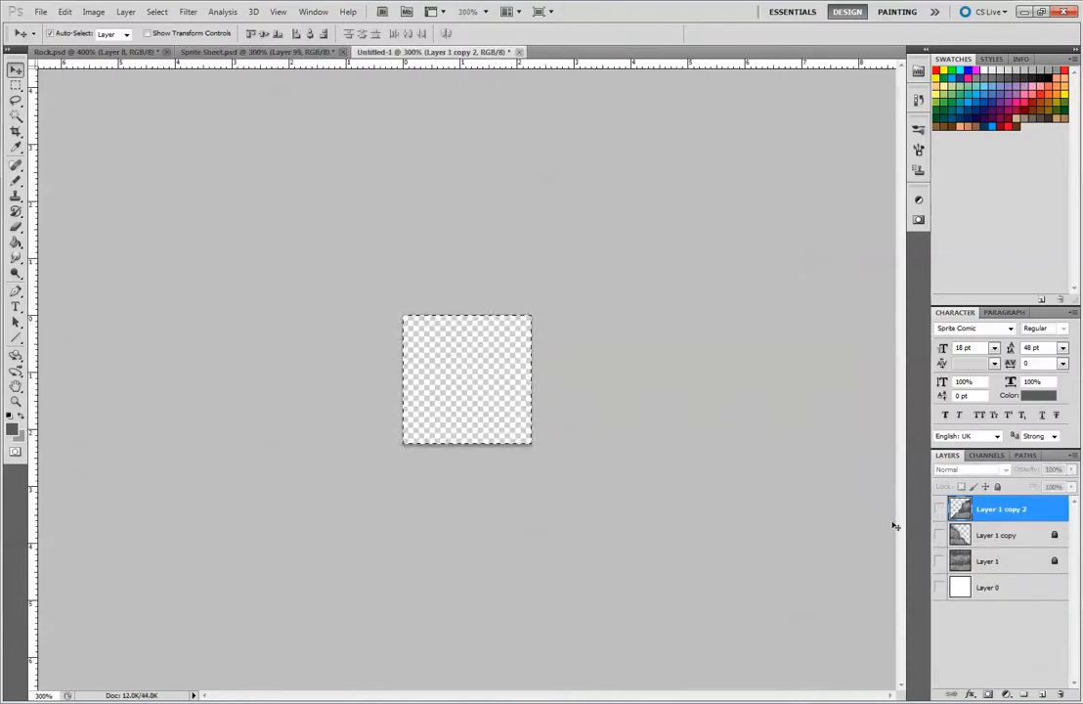
click(938, 535)
click(16, 181)
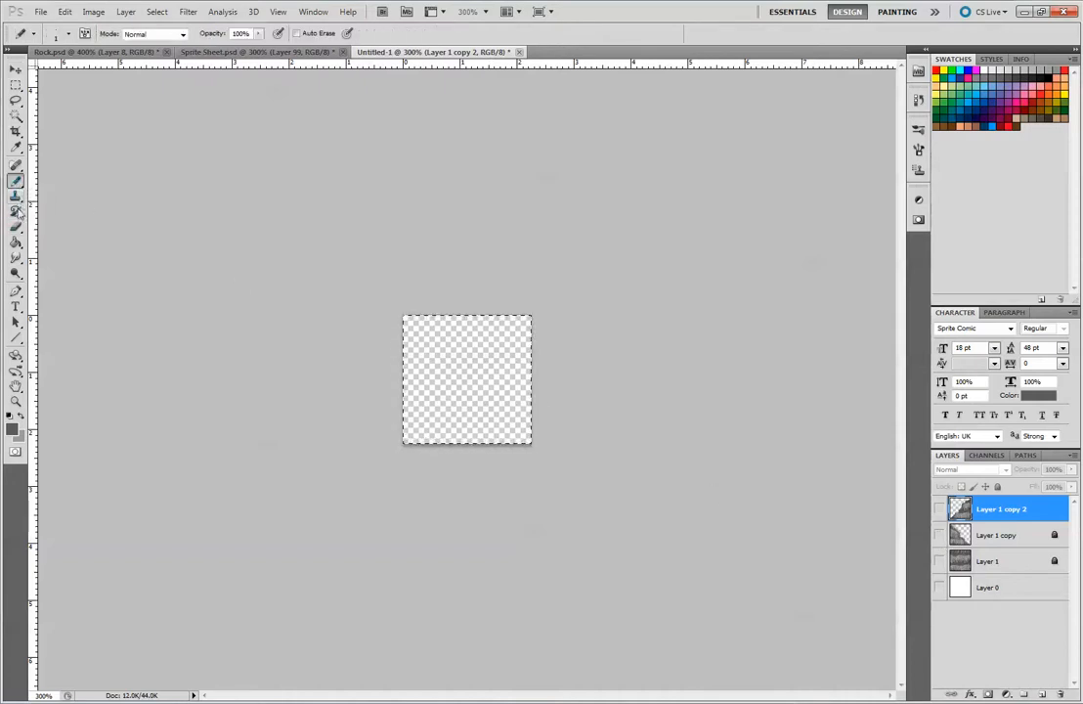
click(20, 227)
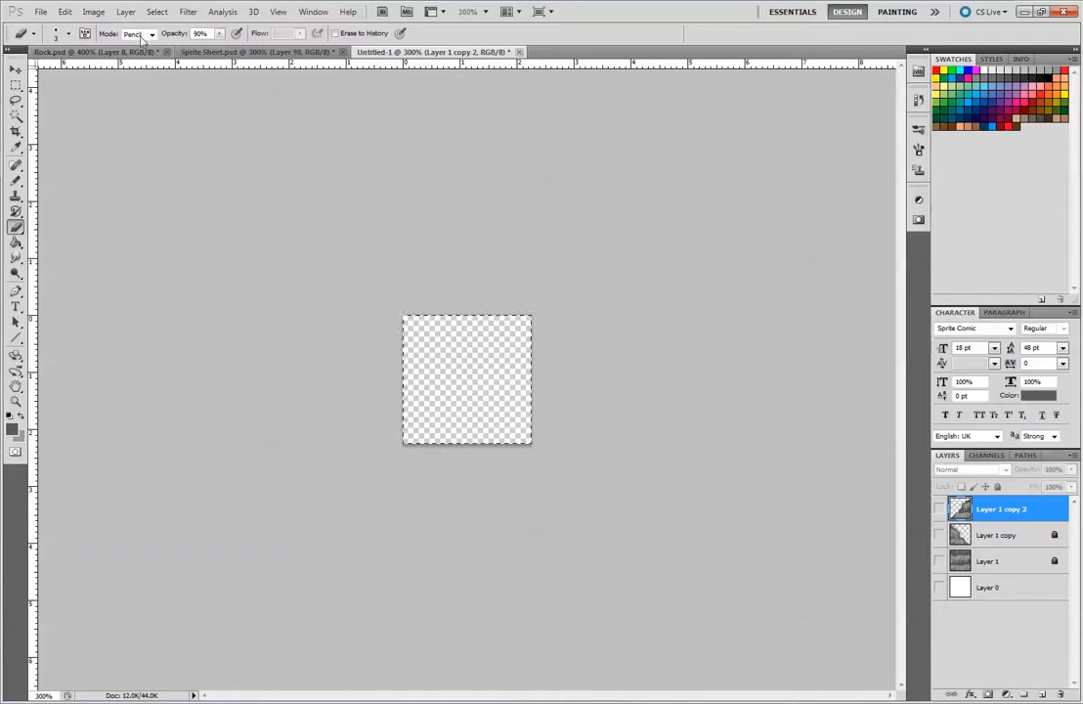
click(939, 535)
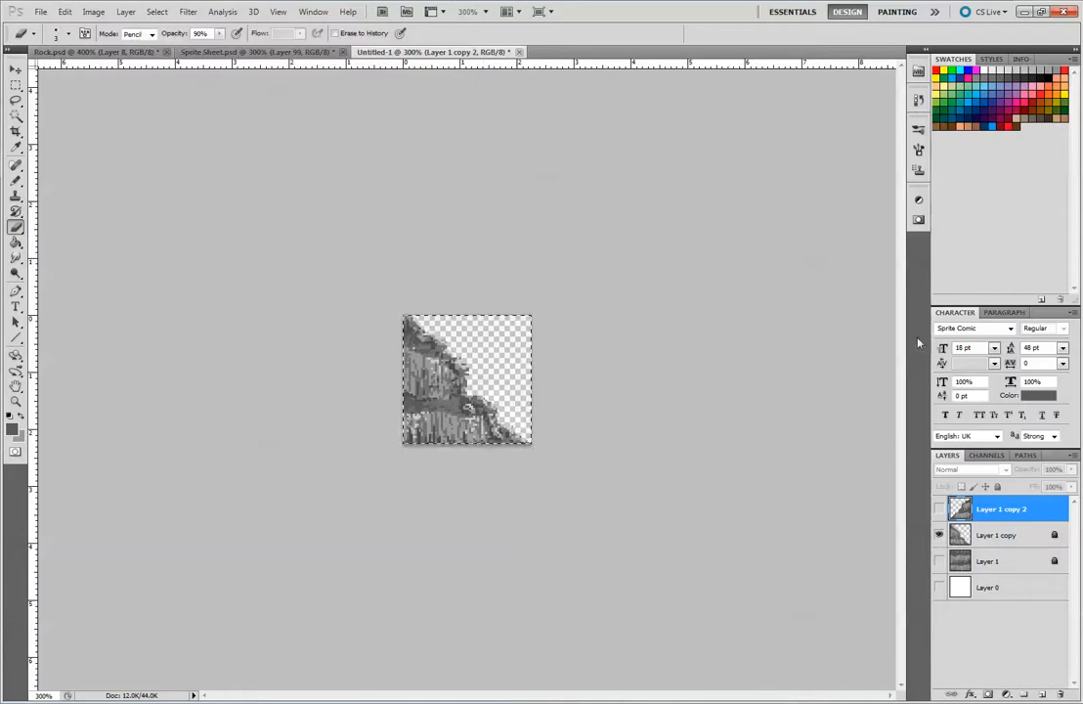
Step: Add a new layer directly above Layer 0 and fill it with the dark grey foreground color at 100% opacity
click(990, 587)
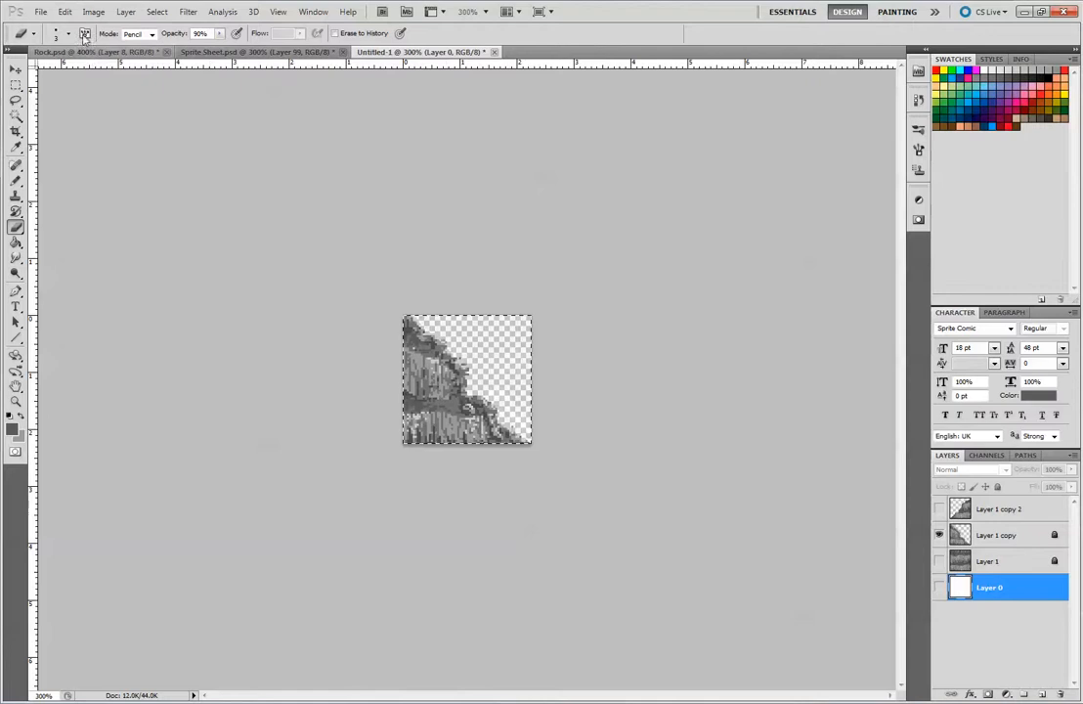
click(65, 12)
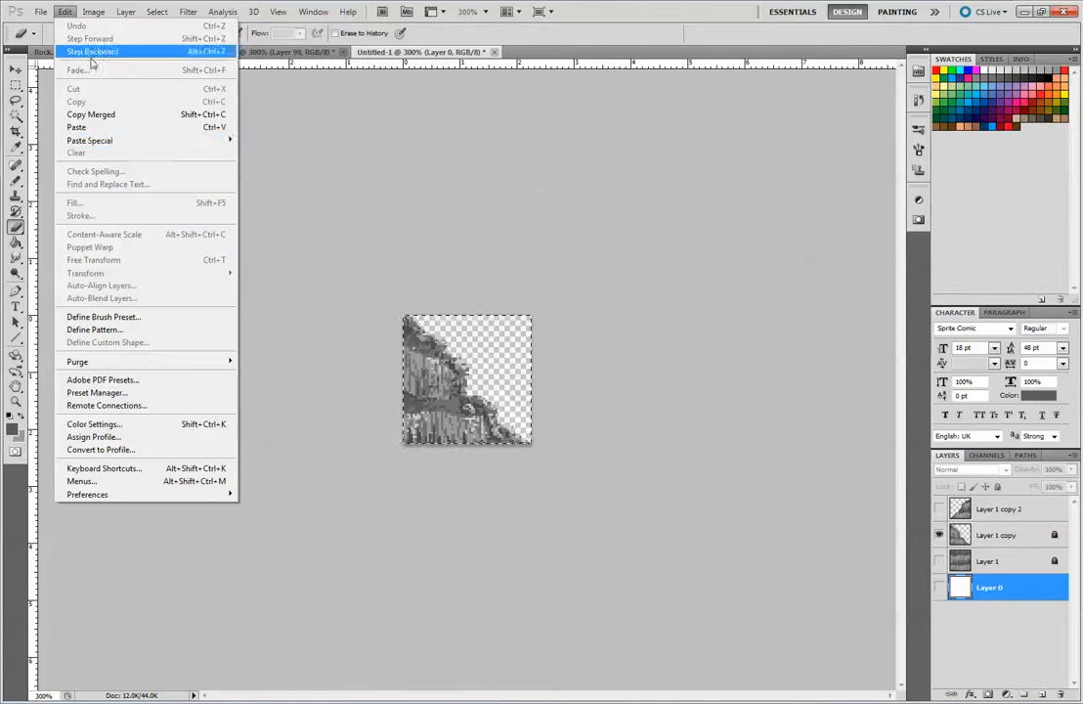
click(1034, 656)
click(1032, 589)
click(1042, 695)
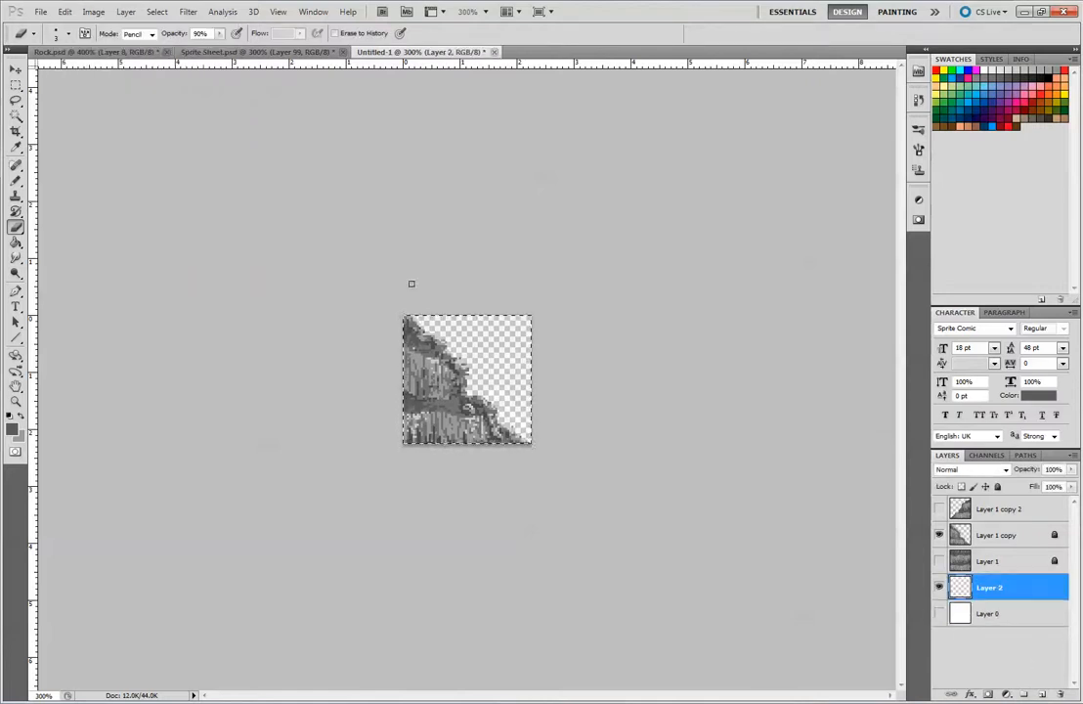
click(64, 12)
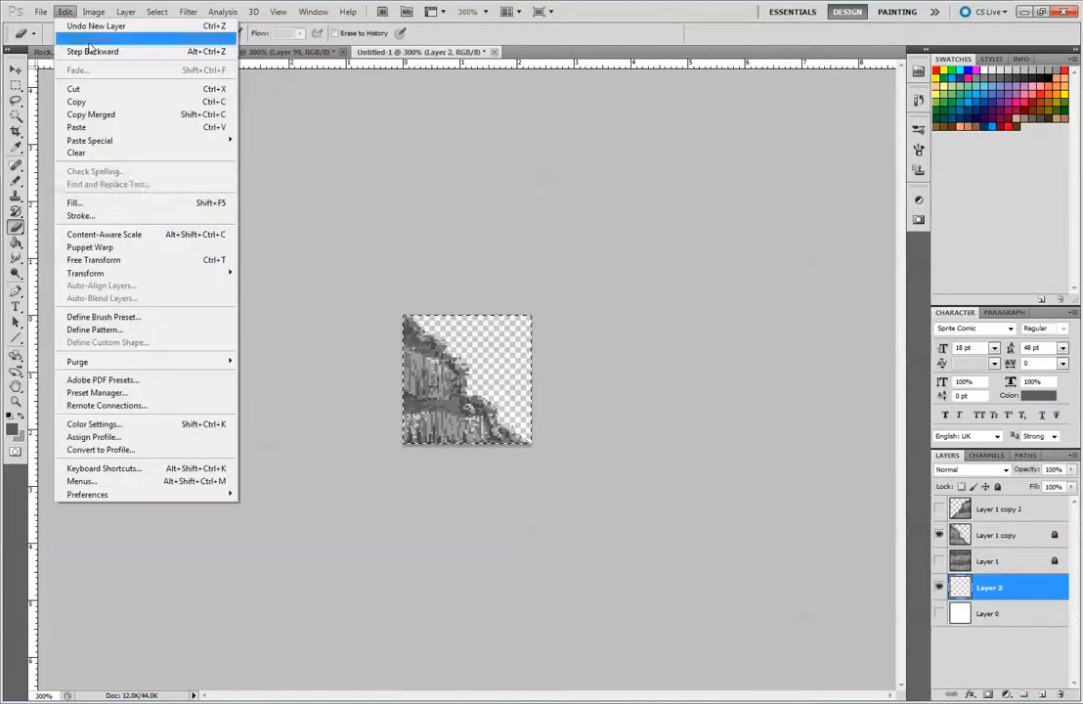
click(107, 201)
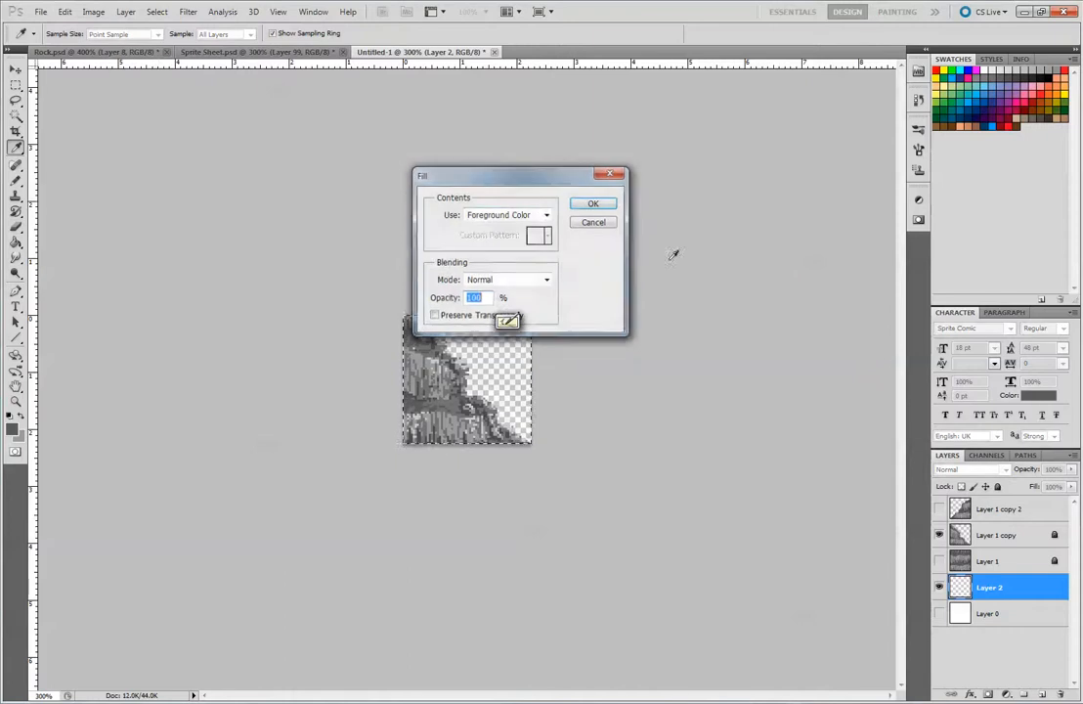
click(598, 206)
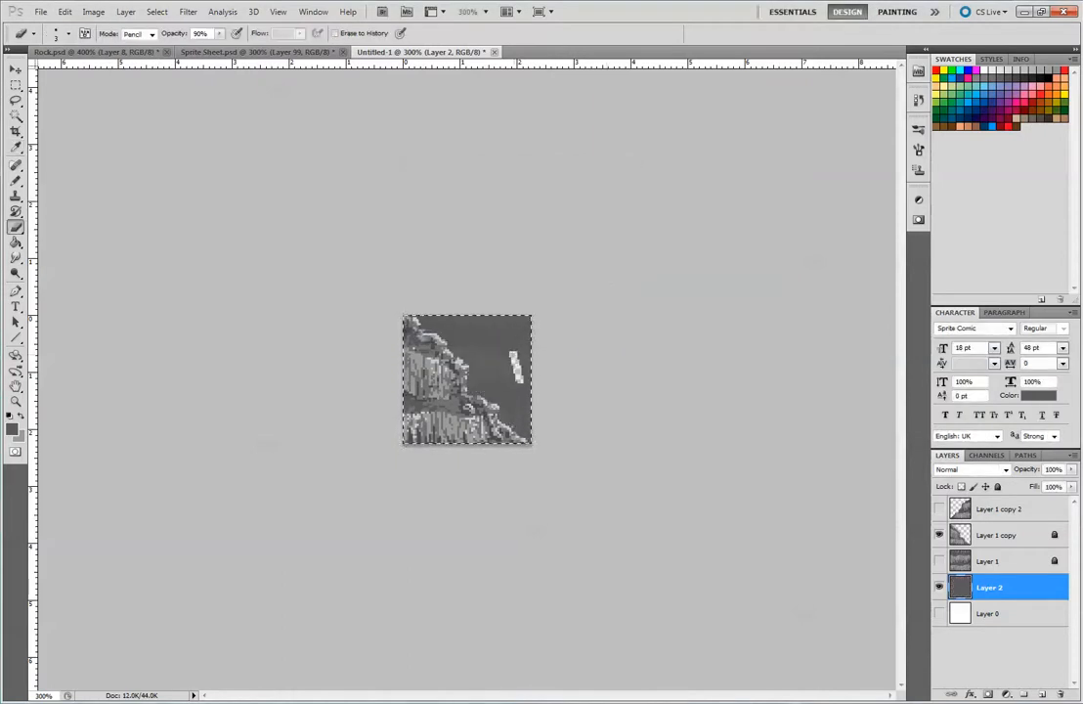
Step: Undo the eraser stroke on the grey layer and erase the faint leftover pixels beside the slope on Layer 1 copy 2
key(ctrl+z)
click(1008, 533)
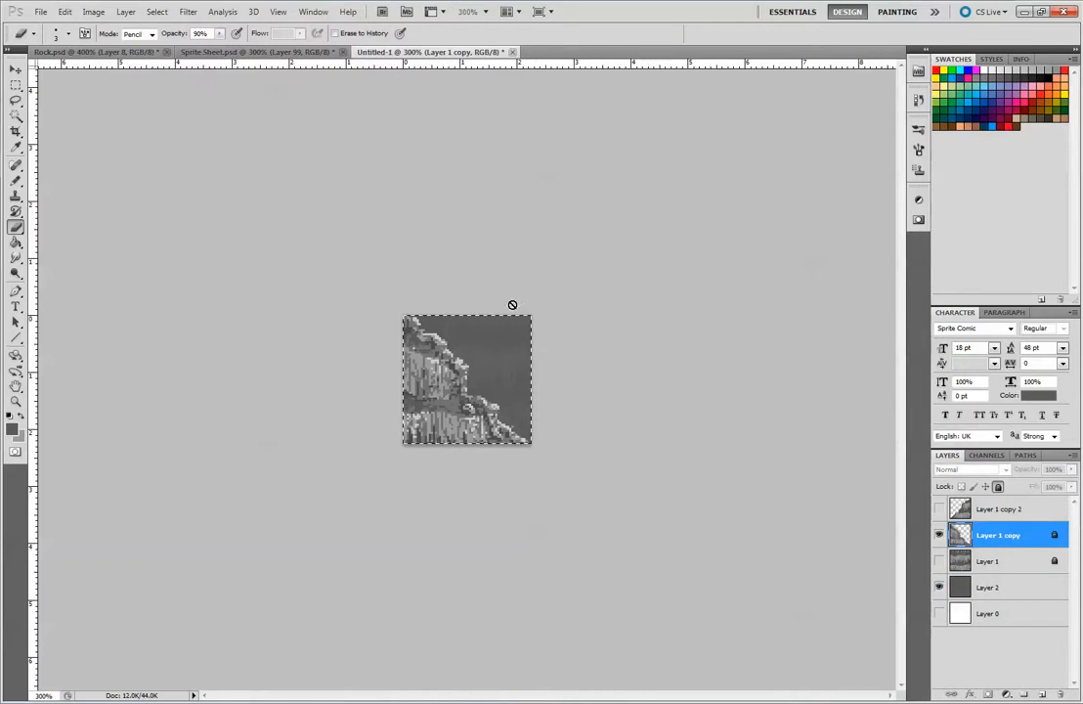
click(939, 508)
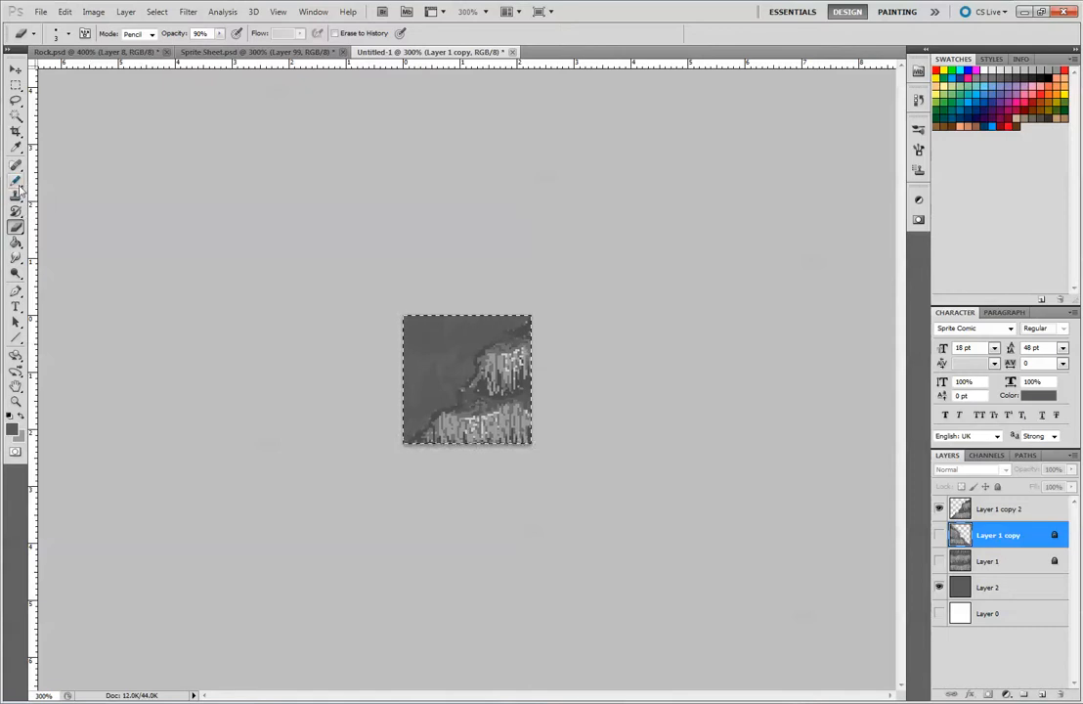
click(1015, 506)
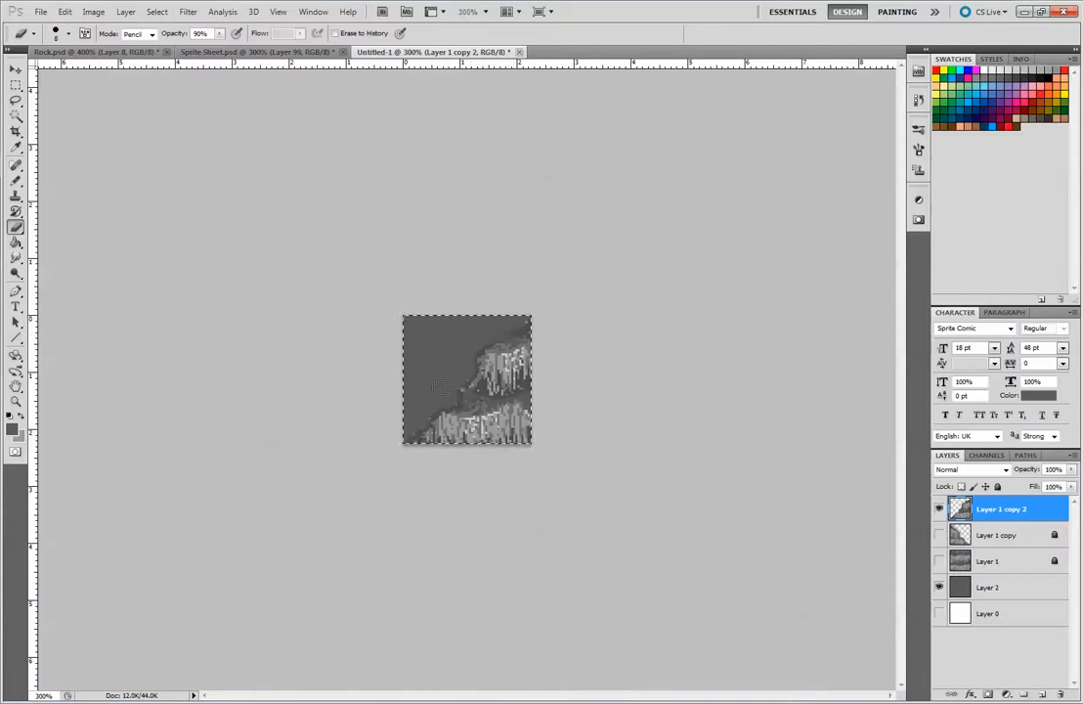
Step: Show Layer 1 copy instead of Layer 1 copy 2, unlock it, and erase the faint leftover pixels beside its slope
click(938, 508)
click(938, 534)
click(527, 327)
key(Return)
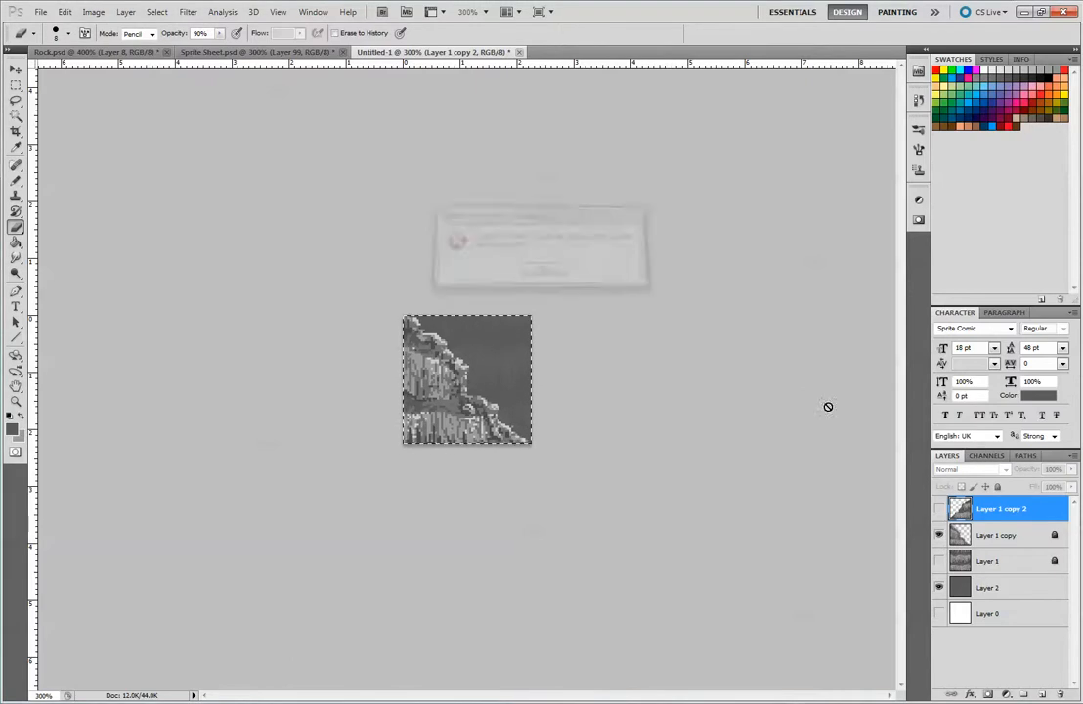
click(997, 535)
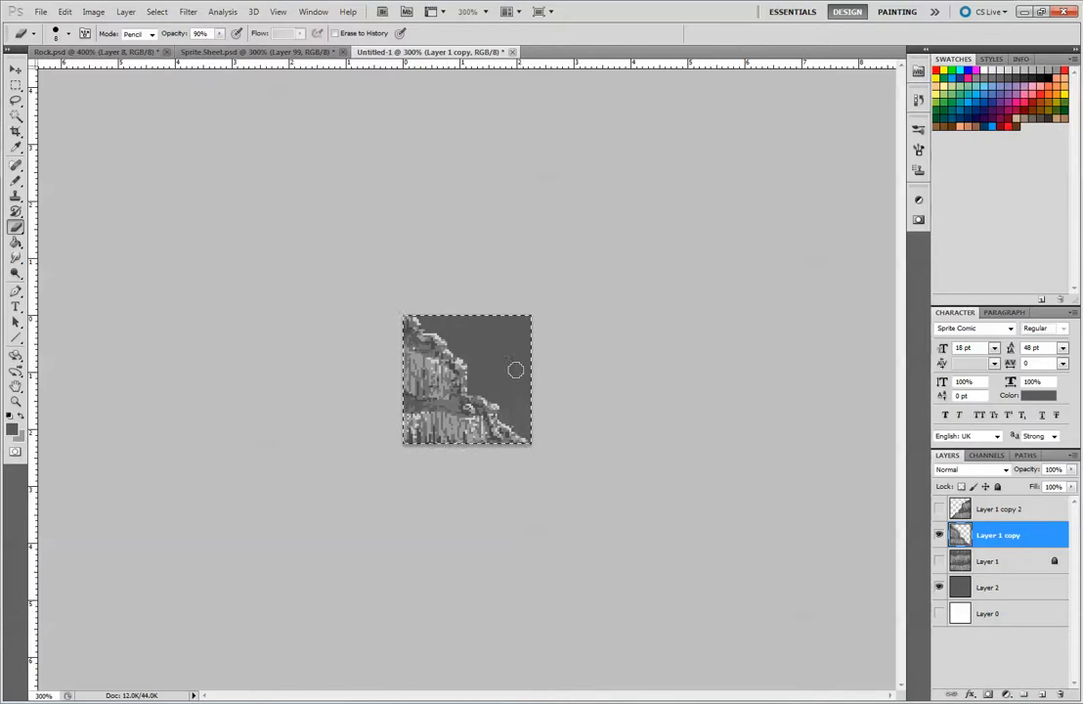
key(alt+bracketright)
click(499, 352)
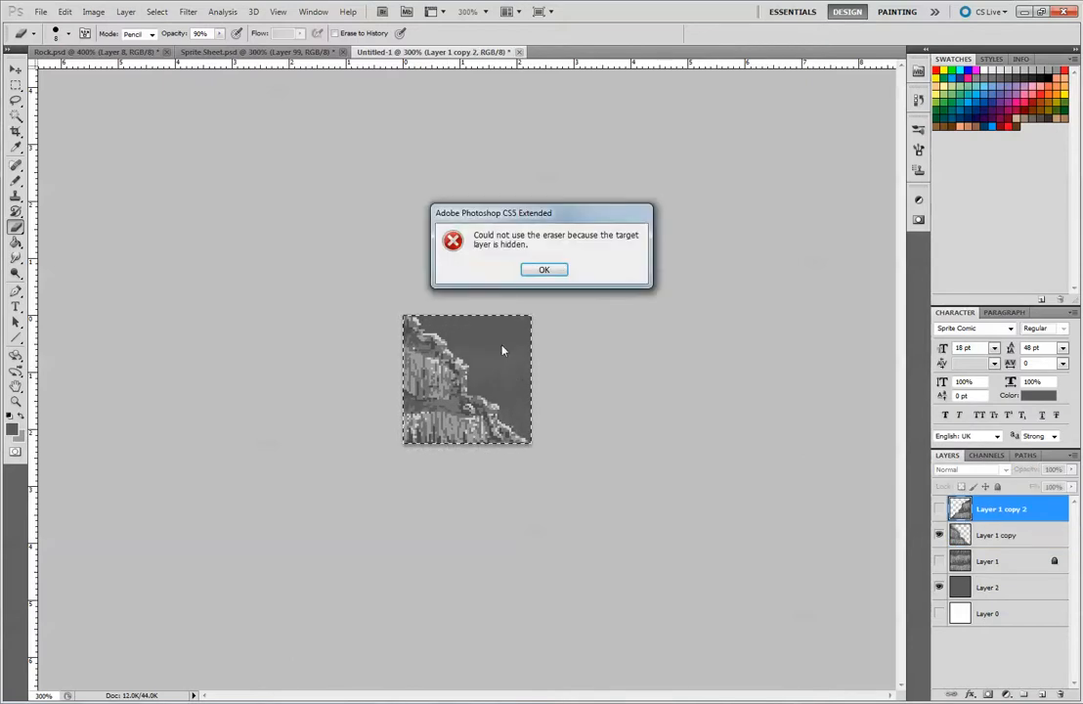
click(547, 270)
key(alt+bracketleft)
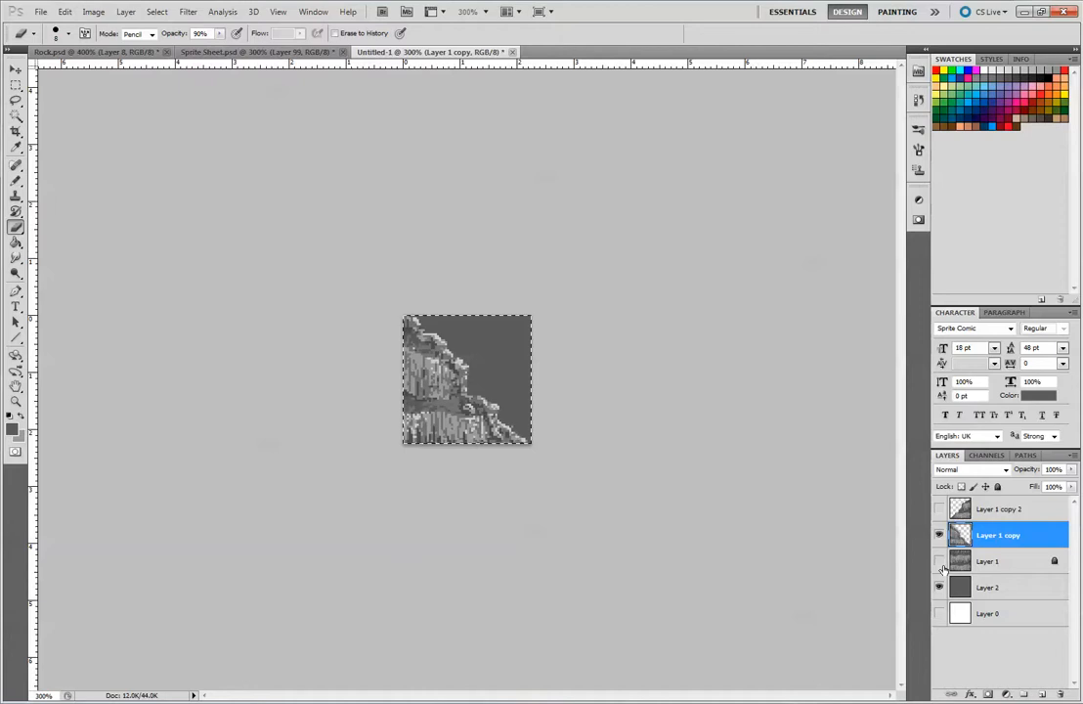
Step: Clear the selection and fully lock both cliff-edge layers, Layer 1 copy and Layer 1 copy 2
key(ctrl+d)
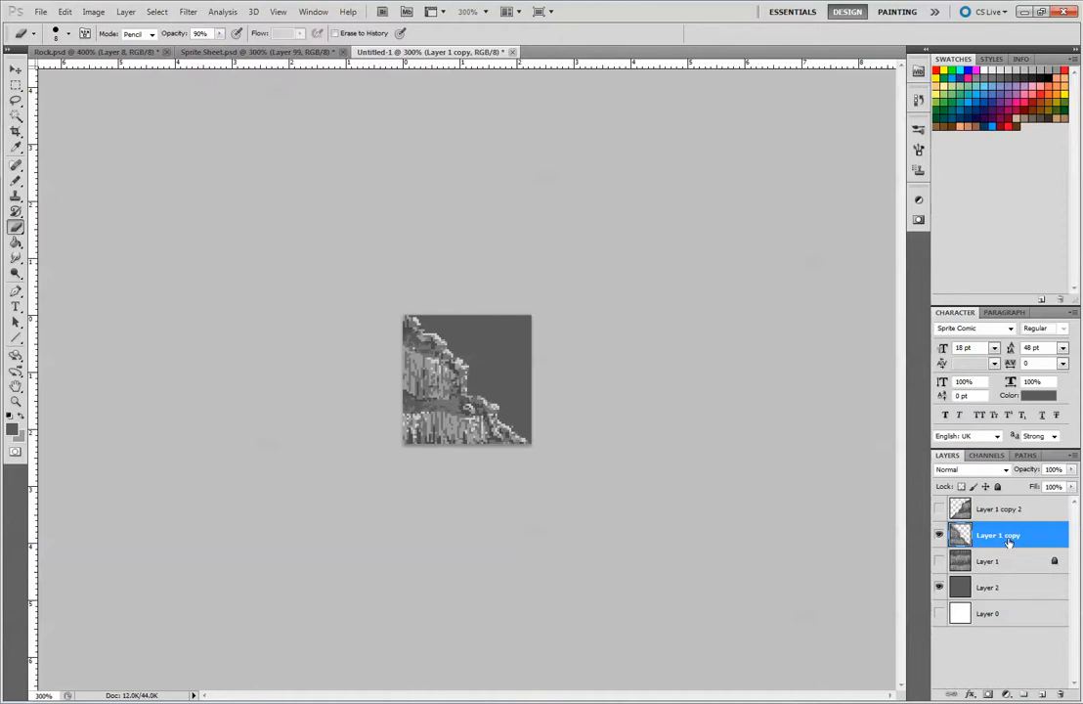
click(939, 508)
click(998, 486)
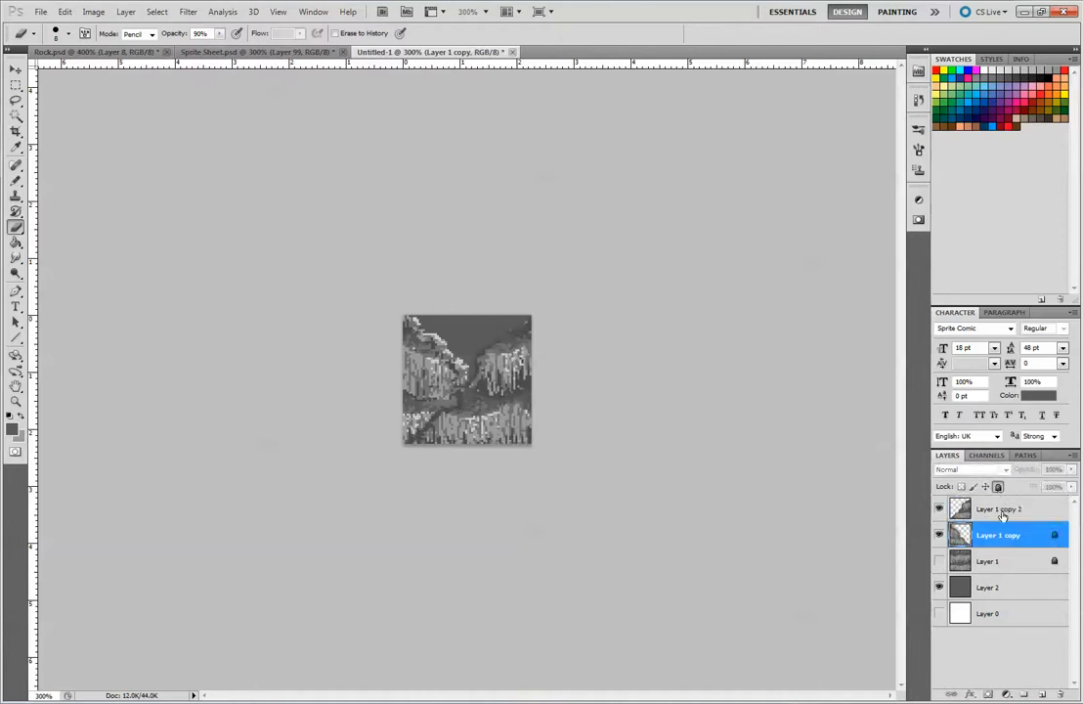
click(997, 508)
click(998, 486)
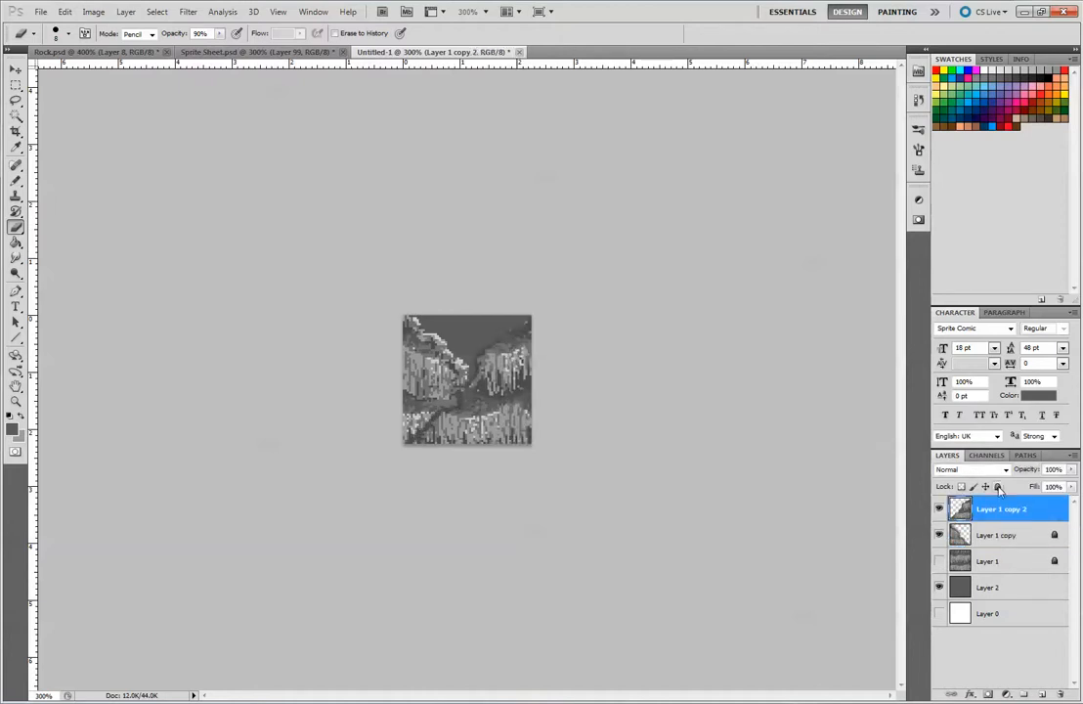
Step: Show only the full rock tile on Layer 1, unlock it, duplicate it, and hide the original
click(940, 587)
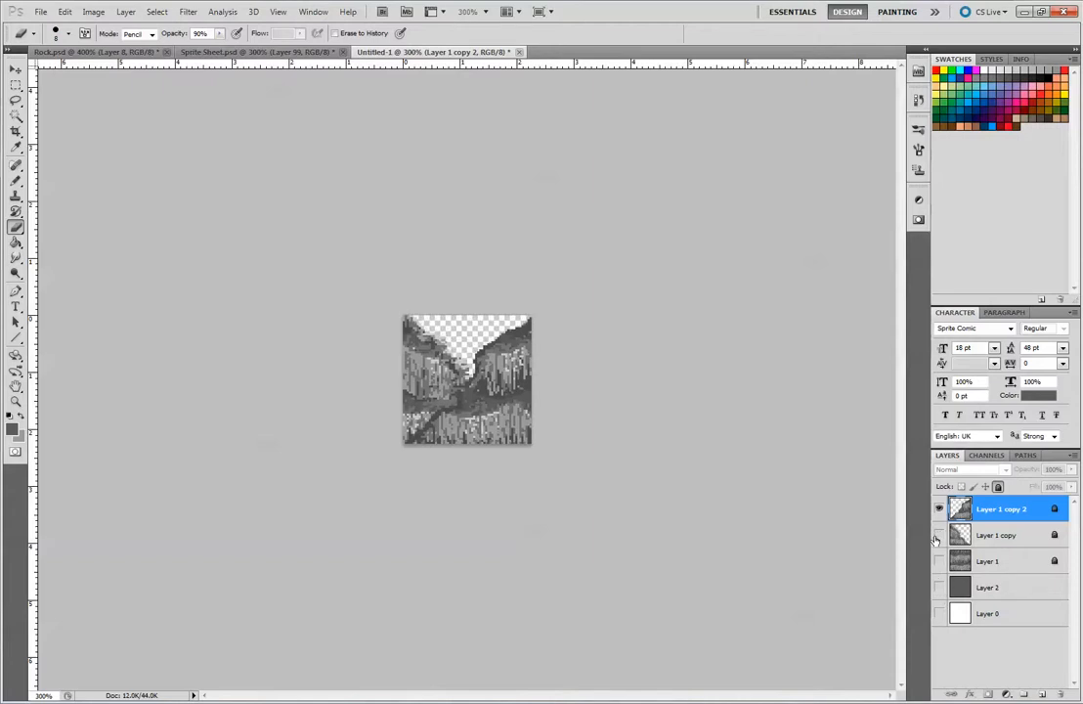
click(938, 509)
click(938, 535)
click(939, 560)
click(989, 560)
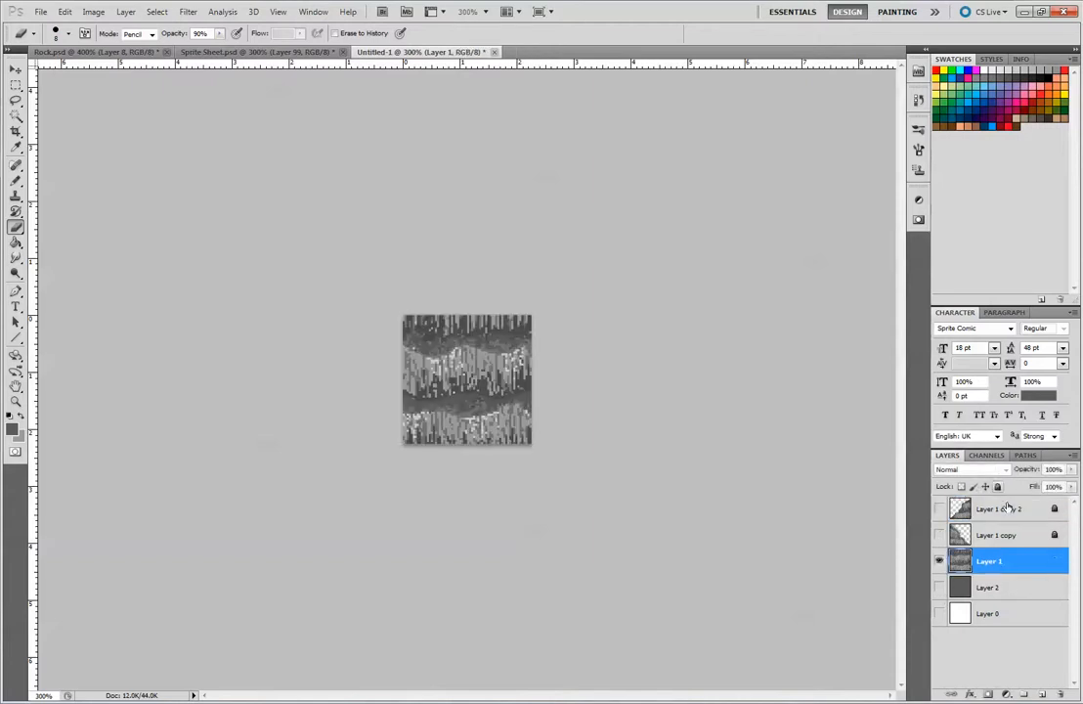
drag(1016, 565, 1037, 695)
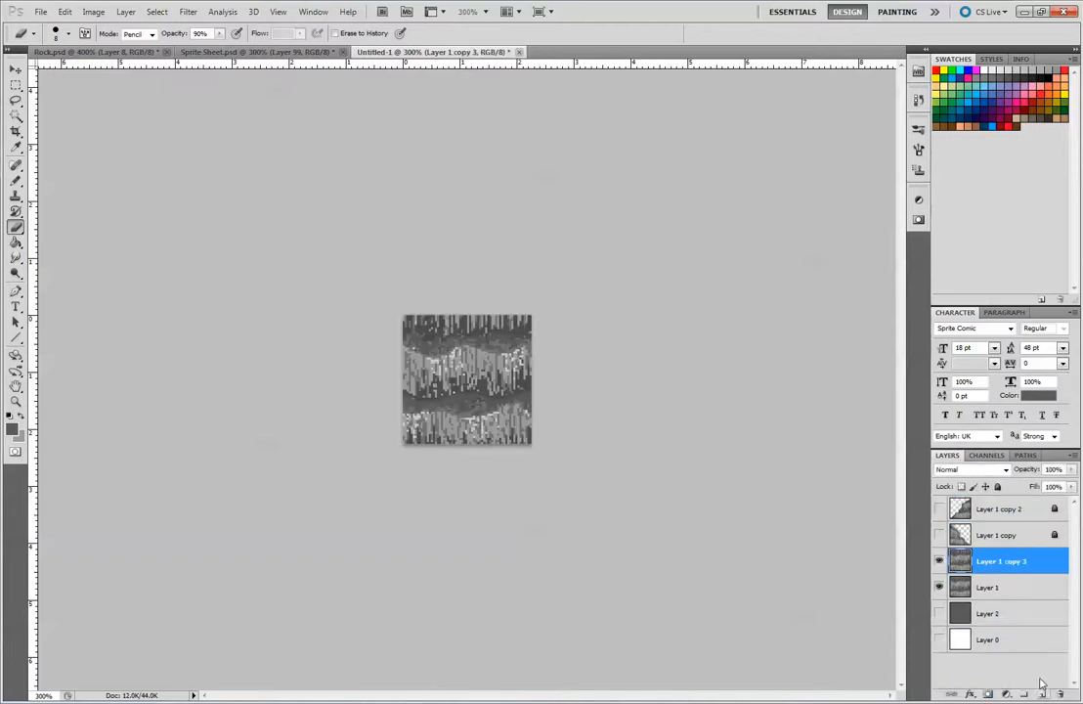
click(939, 587)
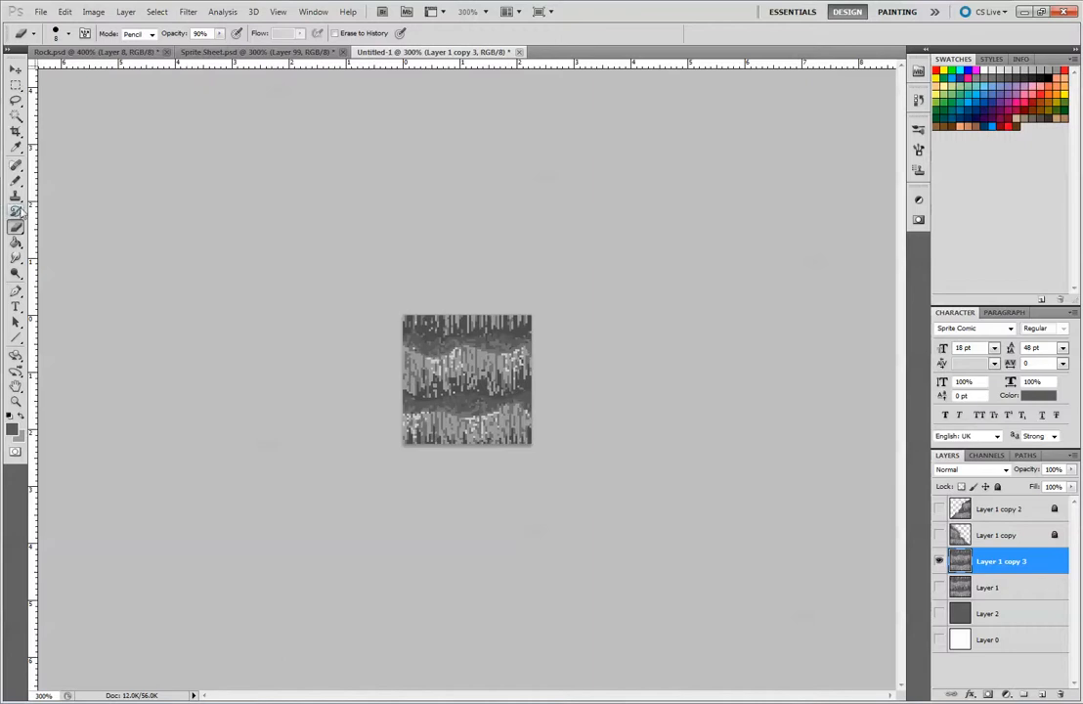
click(16, 69)
mouse_move(474, 410)
mouse_down()
mouse_move(475, 362)
mouse_move(475, 418)
mouse_up()
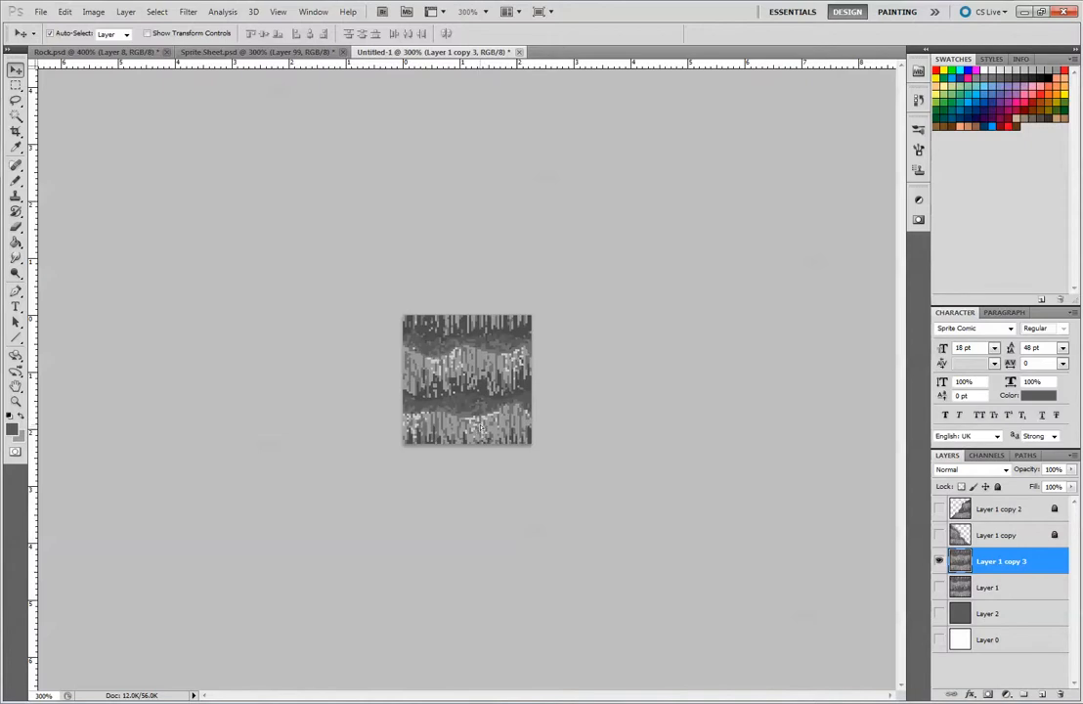
key(Down)
key(Down)
key(Up)
key(Up)
Step: Select the lower half of the rock tile with a fixed-size rectangular marquee of 64 × 32 px
click(14, 85)
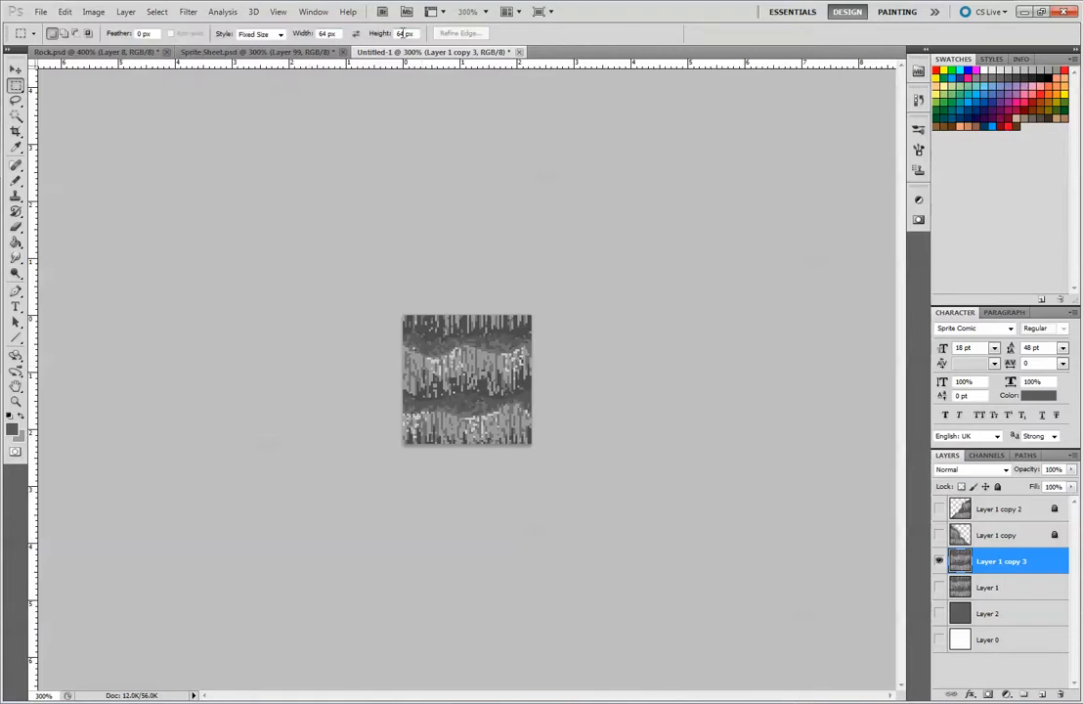
drag(403, 33, 398, 33)
text(32)
click(416, 262)
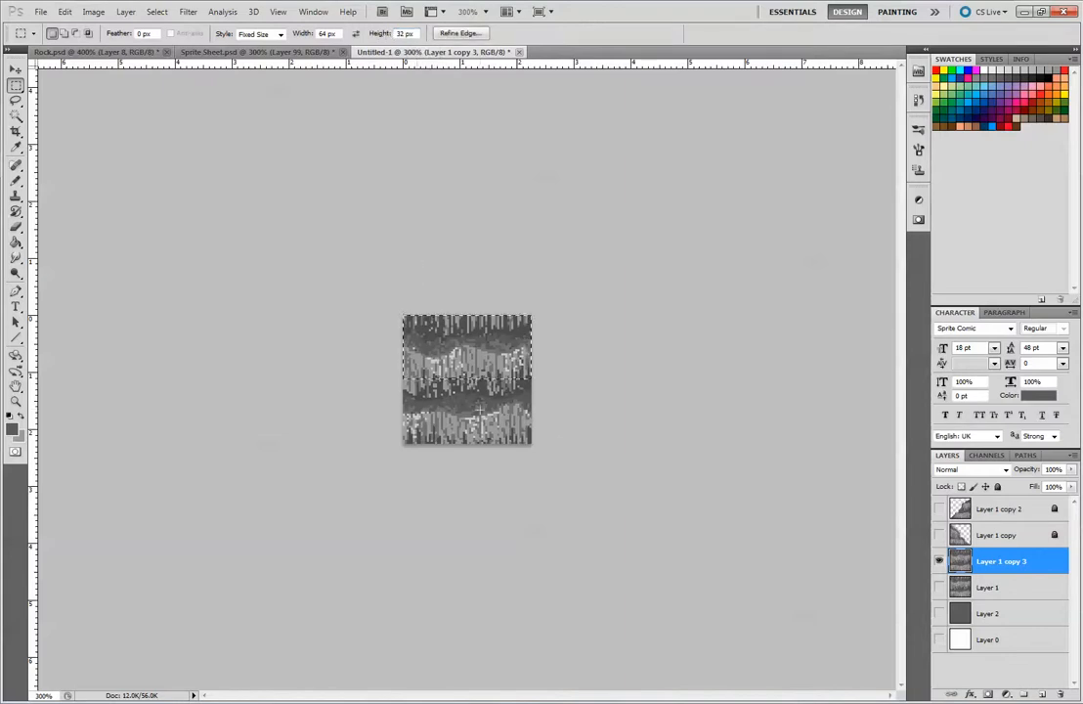
key(ctrl+d)
Step: Erase the selected lower half of Layer 1 copy 3, showing the grey Layer 2 behind it to reveal leftovers
click(15, 227)
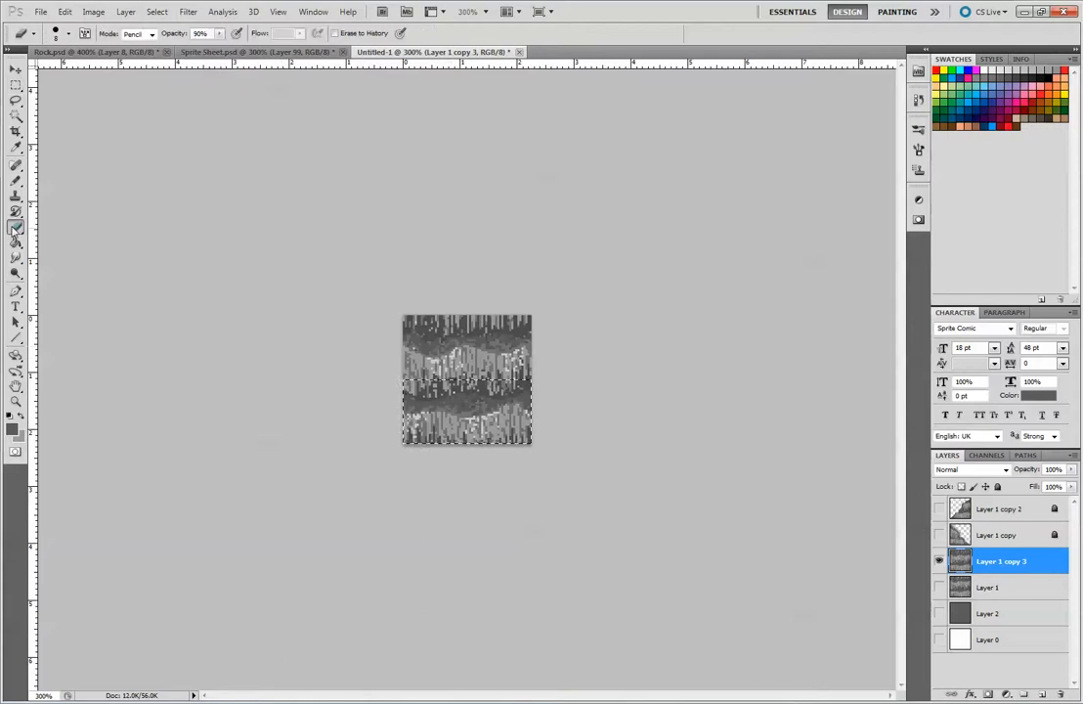
mouse_move(441, 384)
mouse_down()
mouse_move(412, 404)
mouse_move(411, 387)
mouse_up()
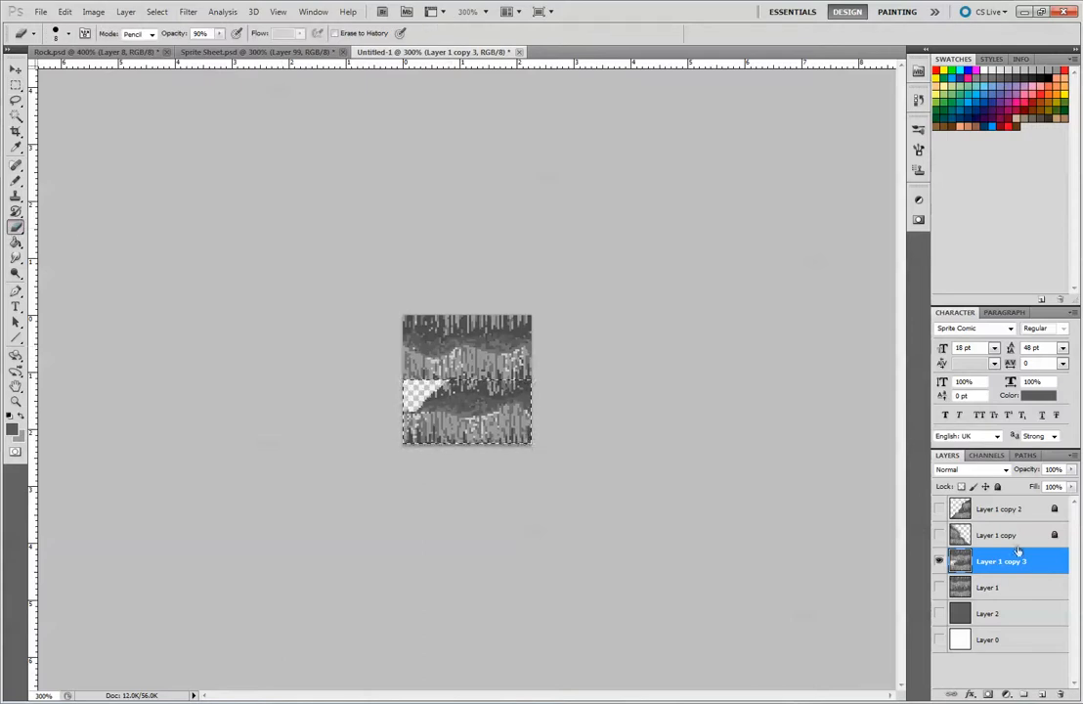
click(939, 613)
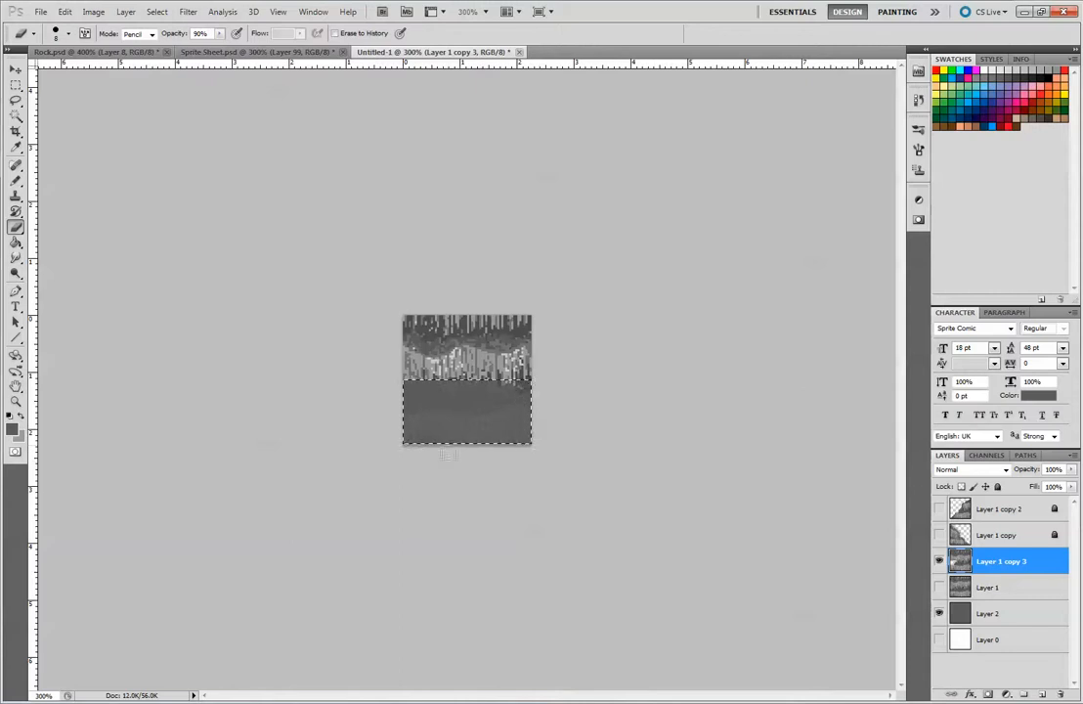
drag(453, 390, 444, 411)
Step: Raise the eraser opacity to 100%, clear the remaining traces from the tile's lower half, and remove the selection
click(219, 33)
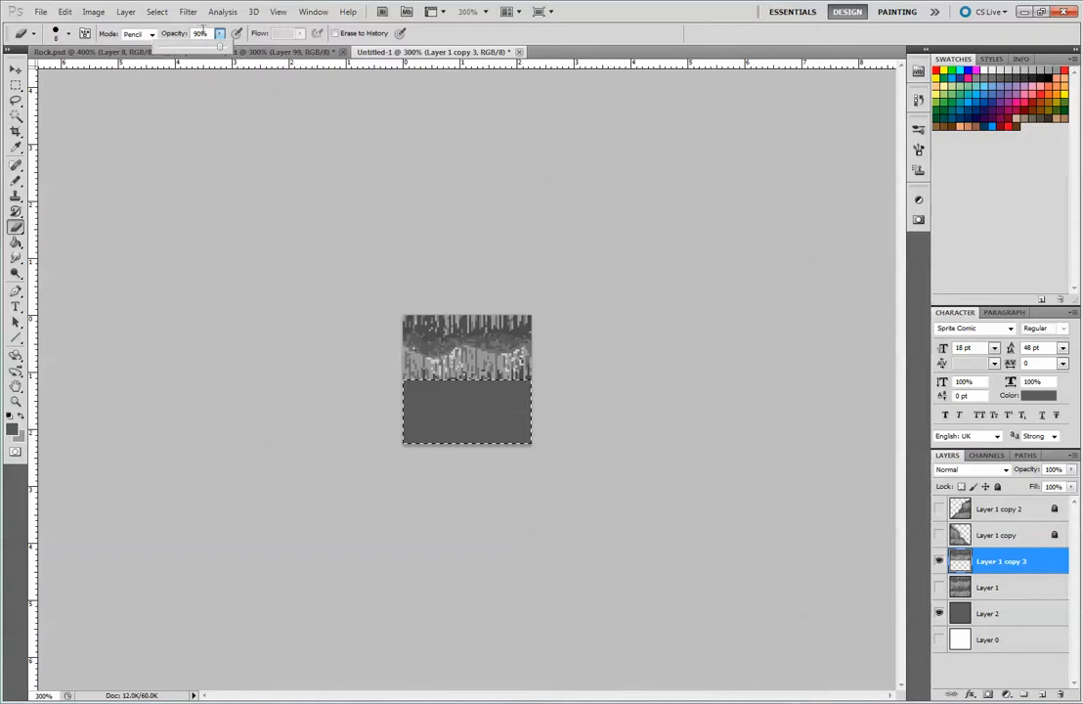
drag(206, 43, 217, 44)
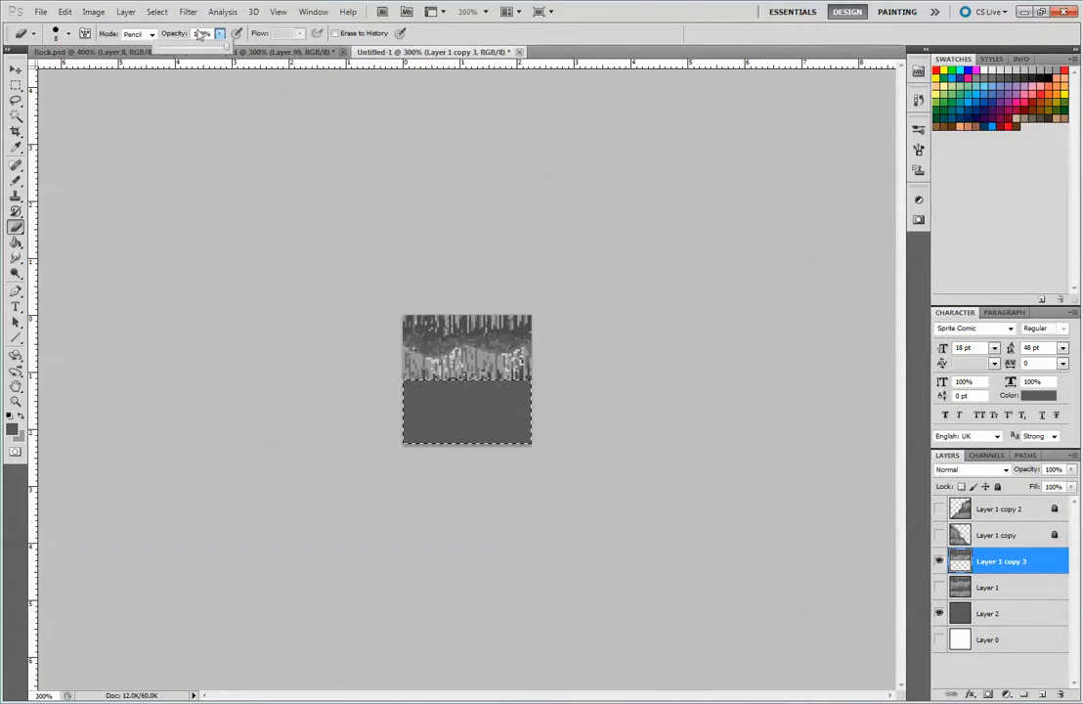
click(457, 420)
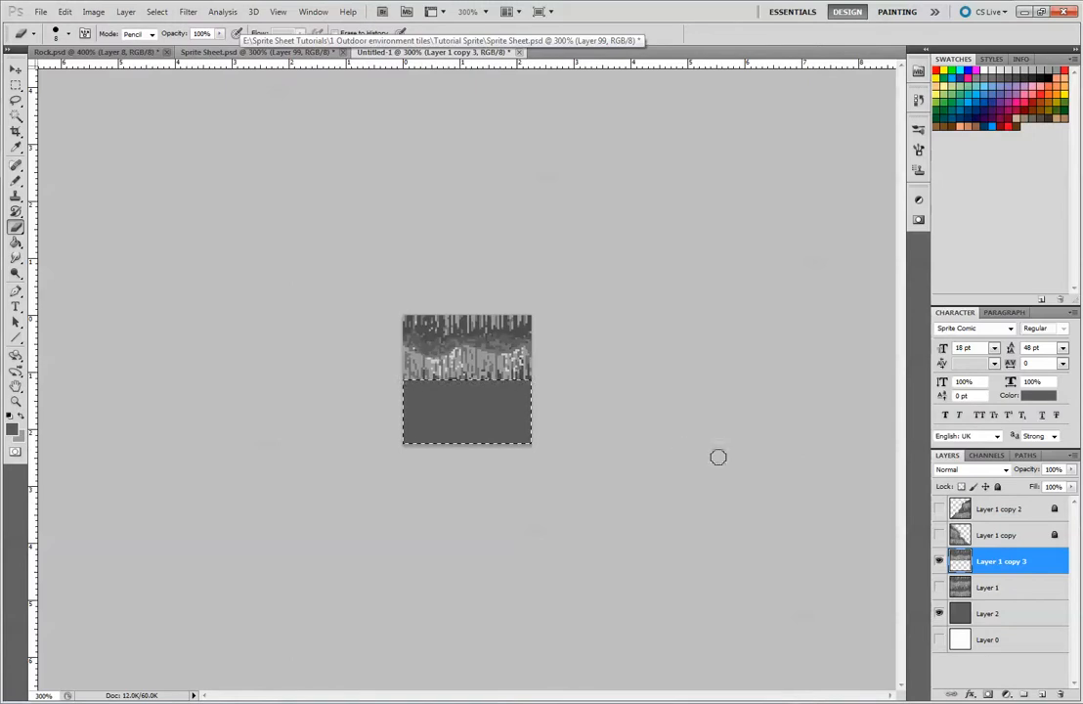
key(ctrl+d)
click(15, 69)
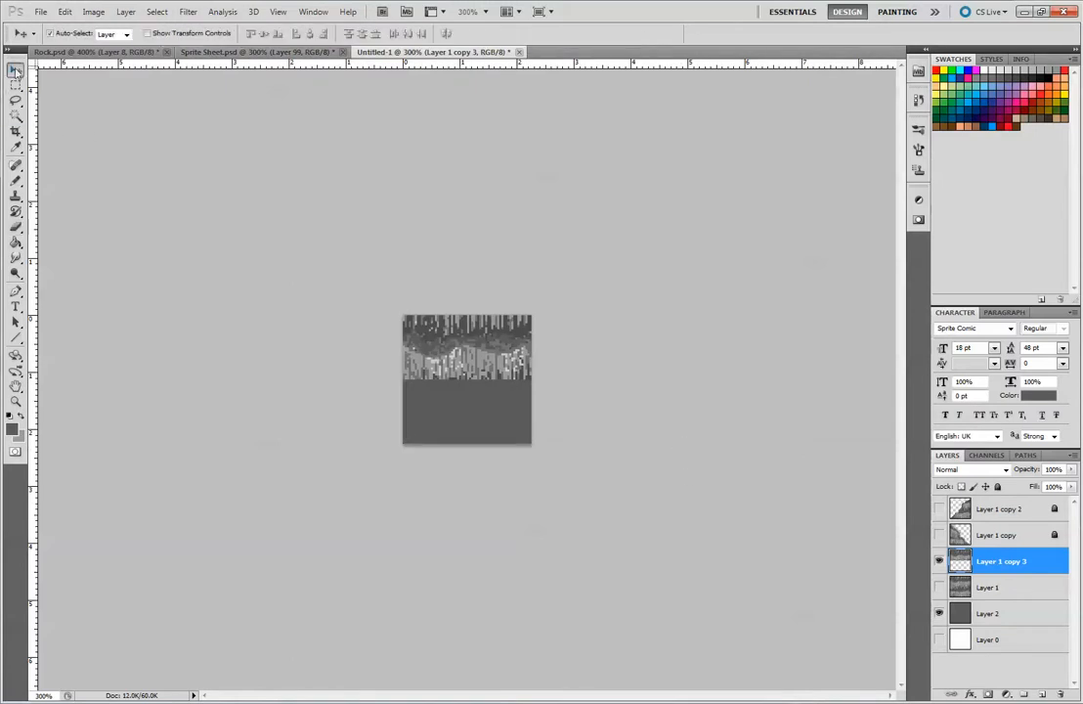
Step: Check the half-height tile by toggling its layer's visibility, then hide the grey Layer 2 behind it
click(939, 561)
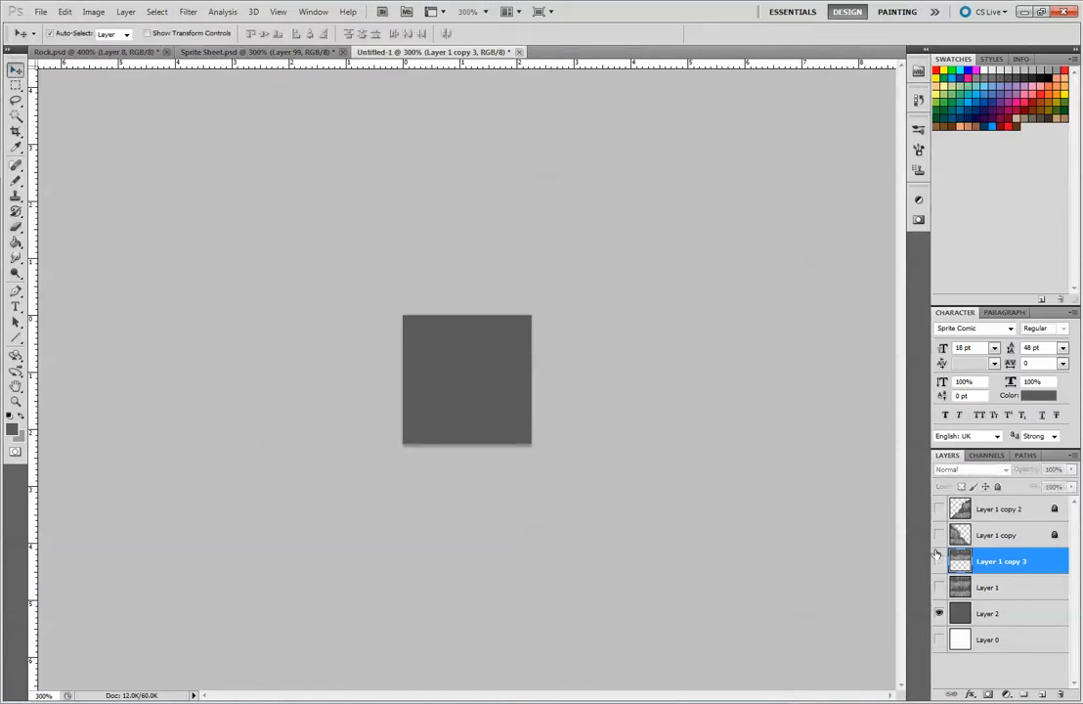
click(940, 561)
click(940, 612)
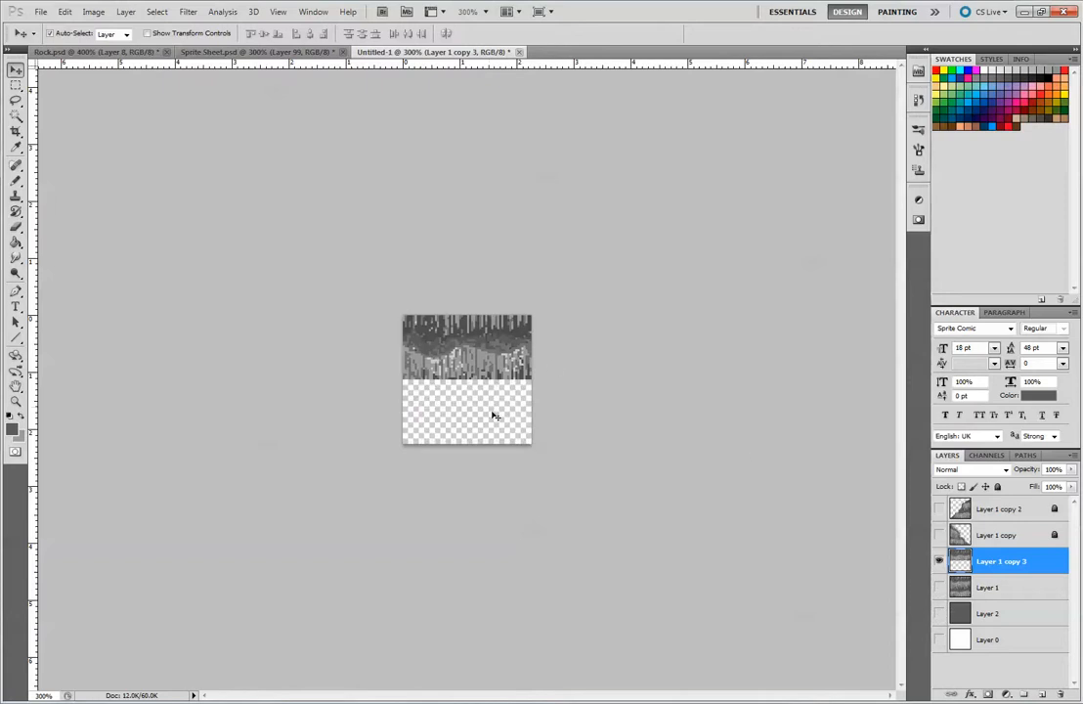
Step: Sample a mid grey from the rock for the Pencil and select the tile's upper half with the 64 × 32 px marquee
key(ctrl+plus)
key(ctrl+plus)
key(ctrl+plus)
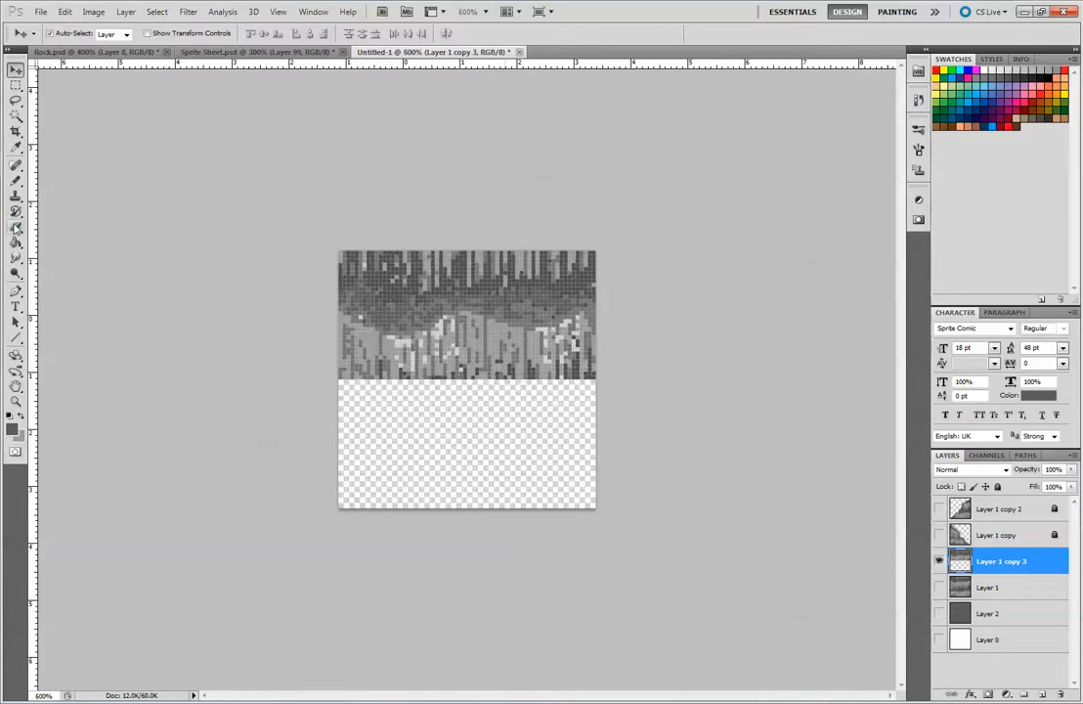
click(15, 181)
alt+click(482, 345)
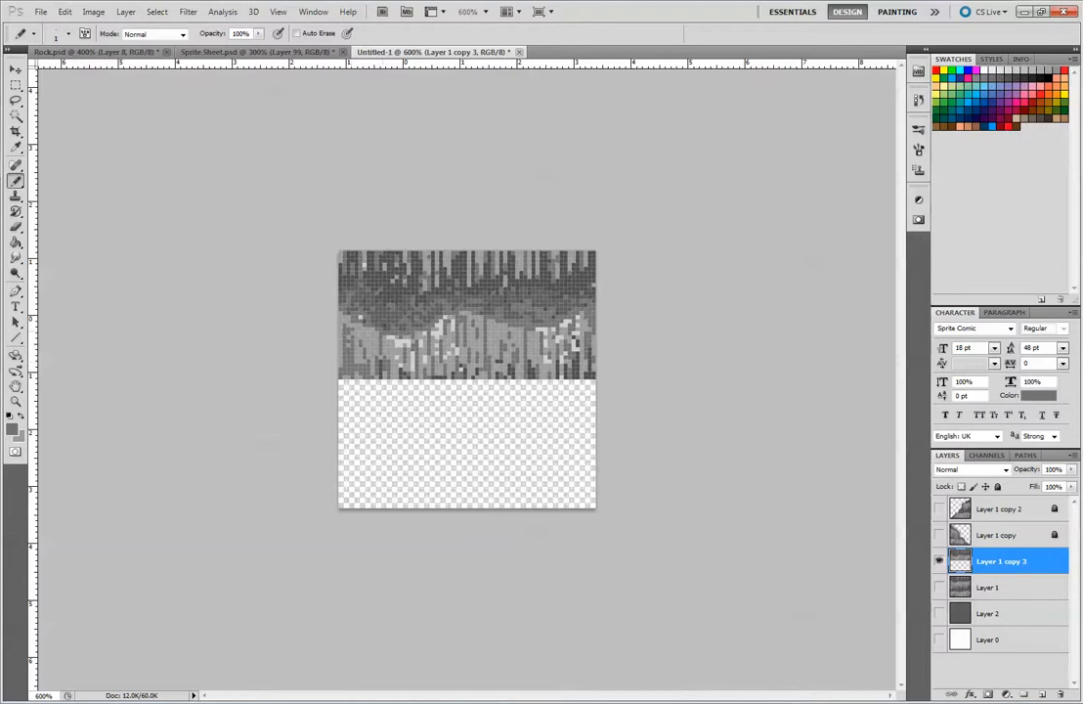
click(16, 86)
drag(420, 275, 436, 289)
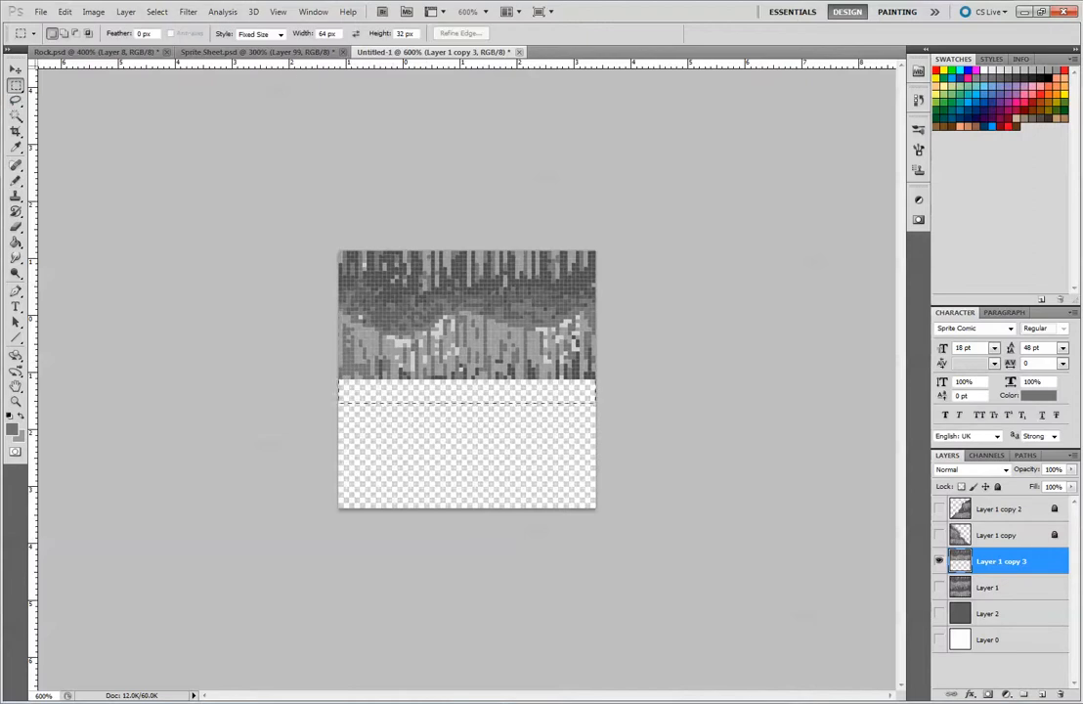
Step: Pencil rounded boulders along the lower left edge of the half tile, using dark, mid and light greys sampled from the rock
click(15, 180)
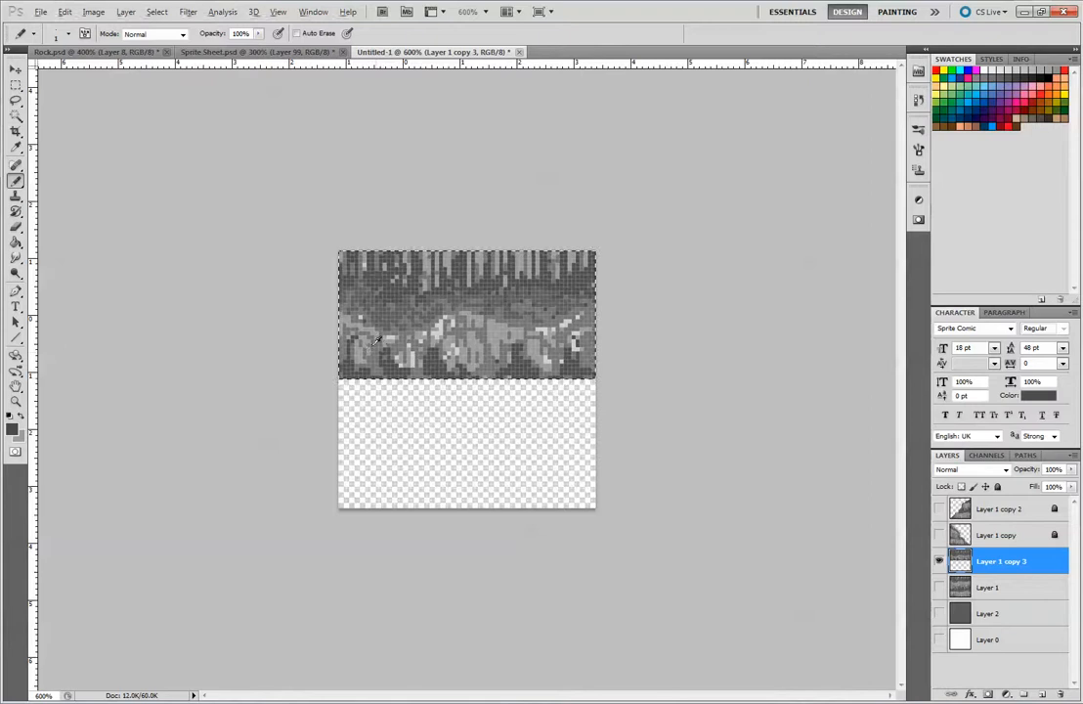
alt+click(365, 343)
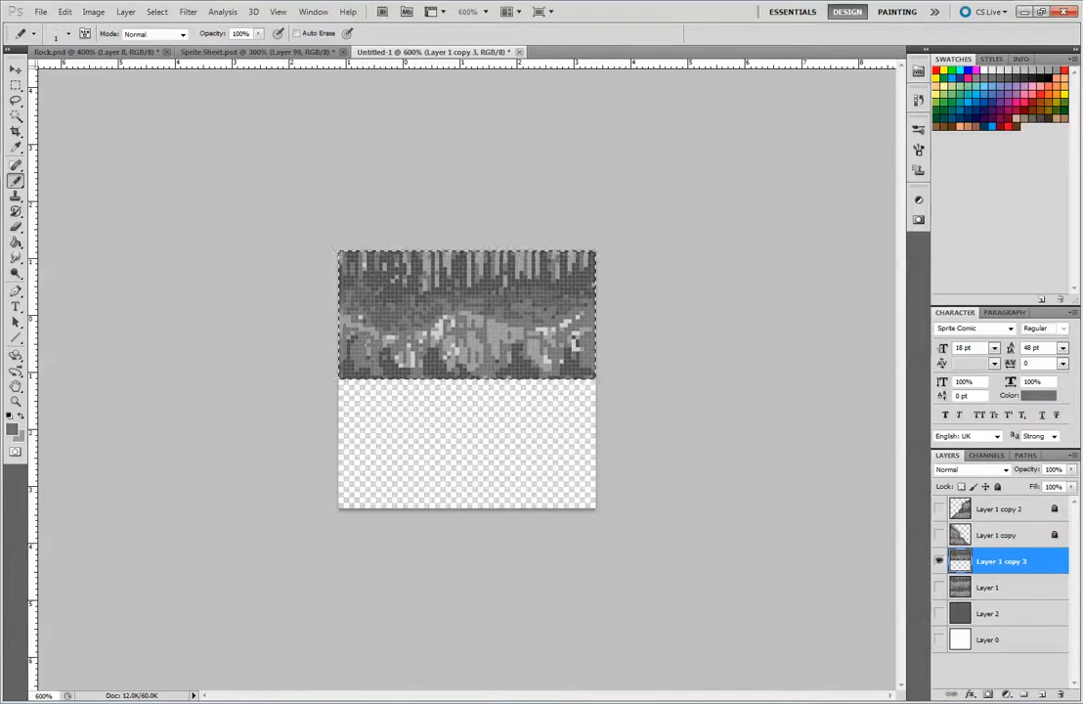
alt+click(377, 330)
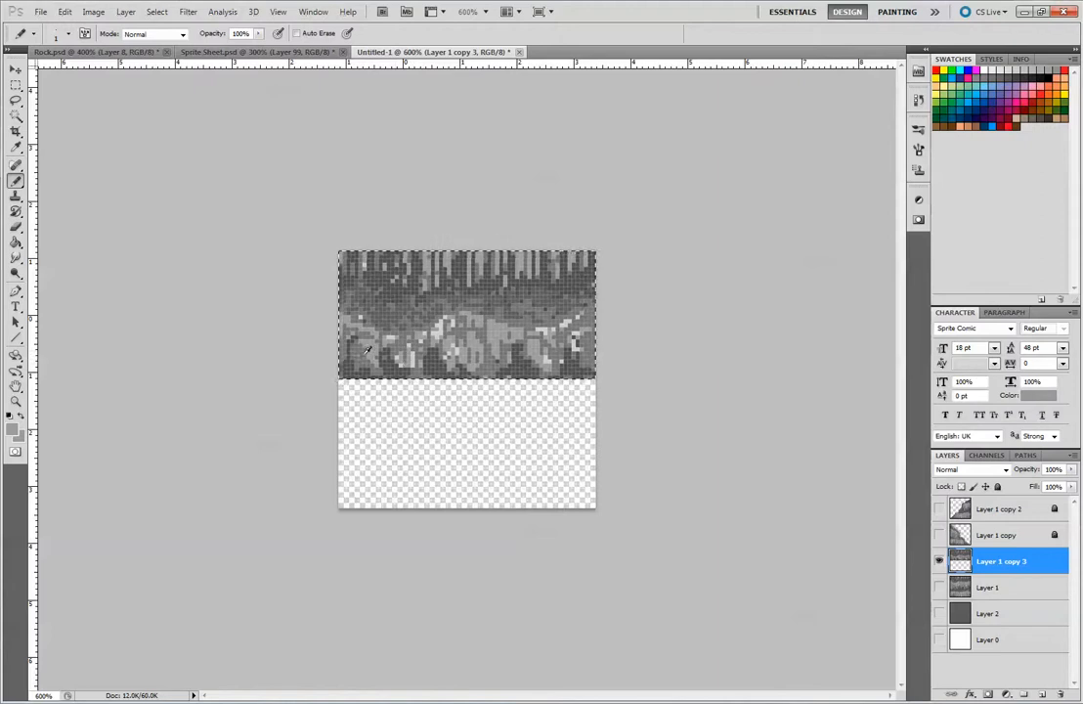
alt+click(399, 358)
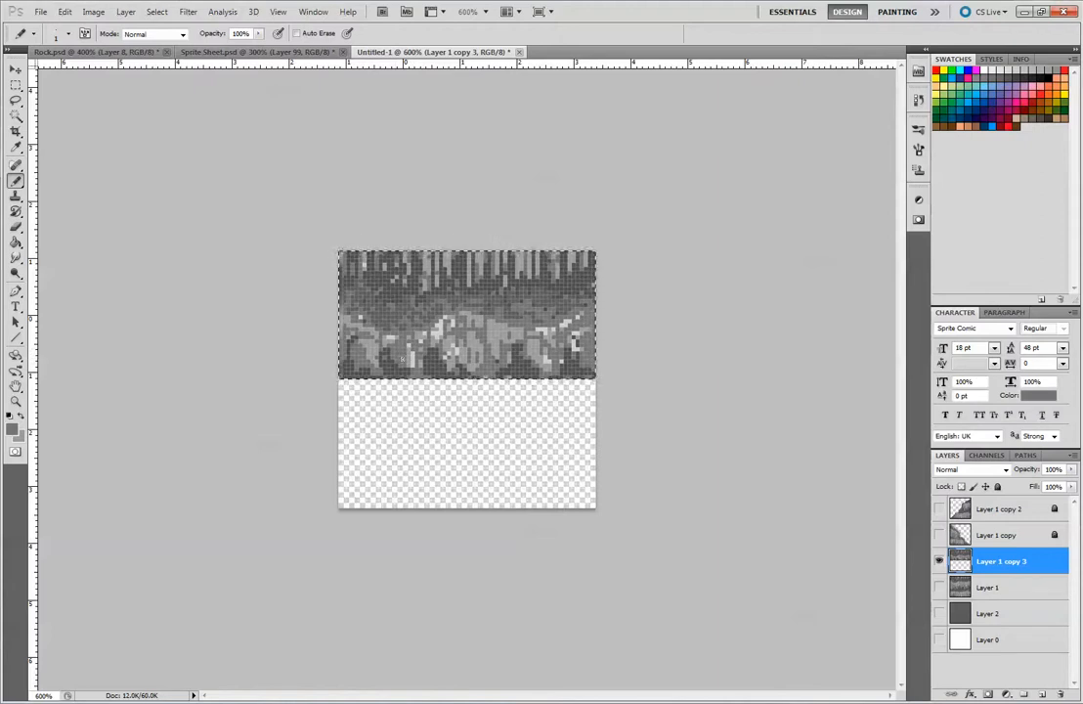
alt+click(381, 344)
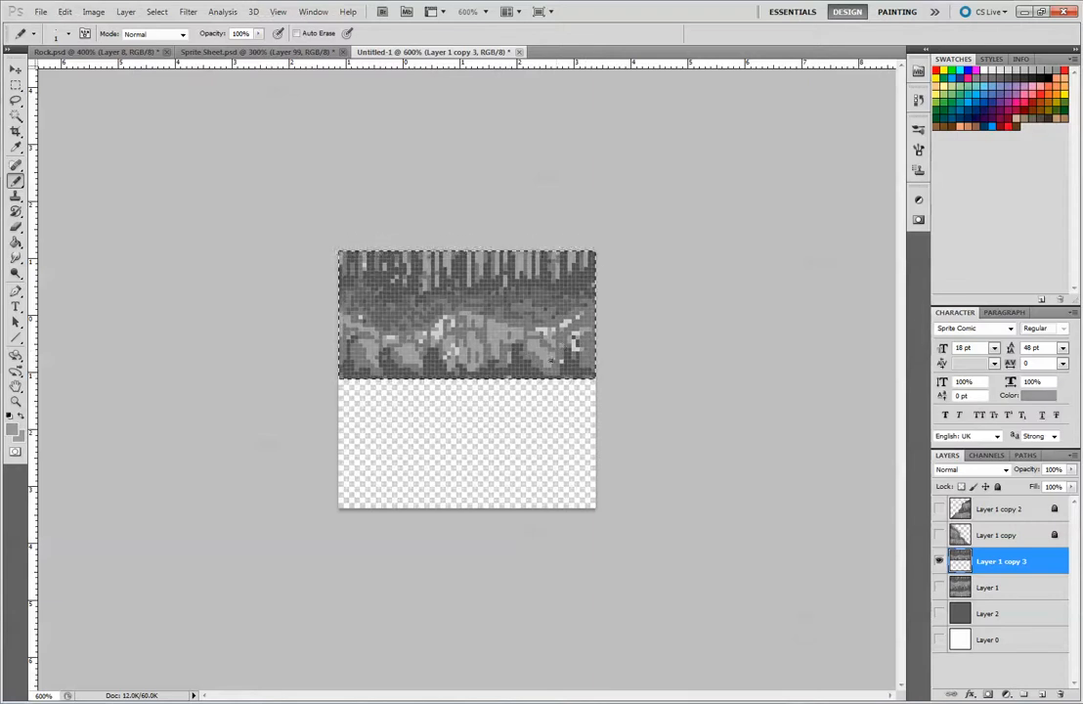
Step: Continue the rounded boulders along the half tile's lower right edge with sampled greys, matching them to the opposite side
alt+click(543, 339)
key(alt)
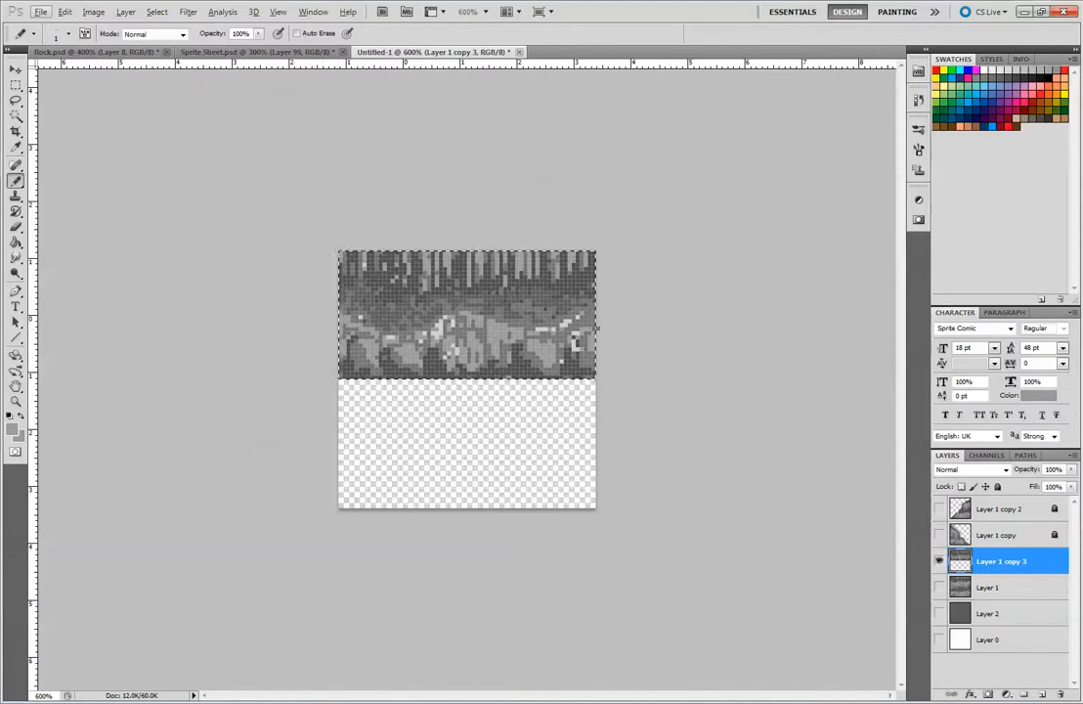
key(alt)
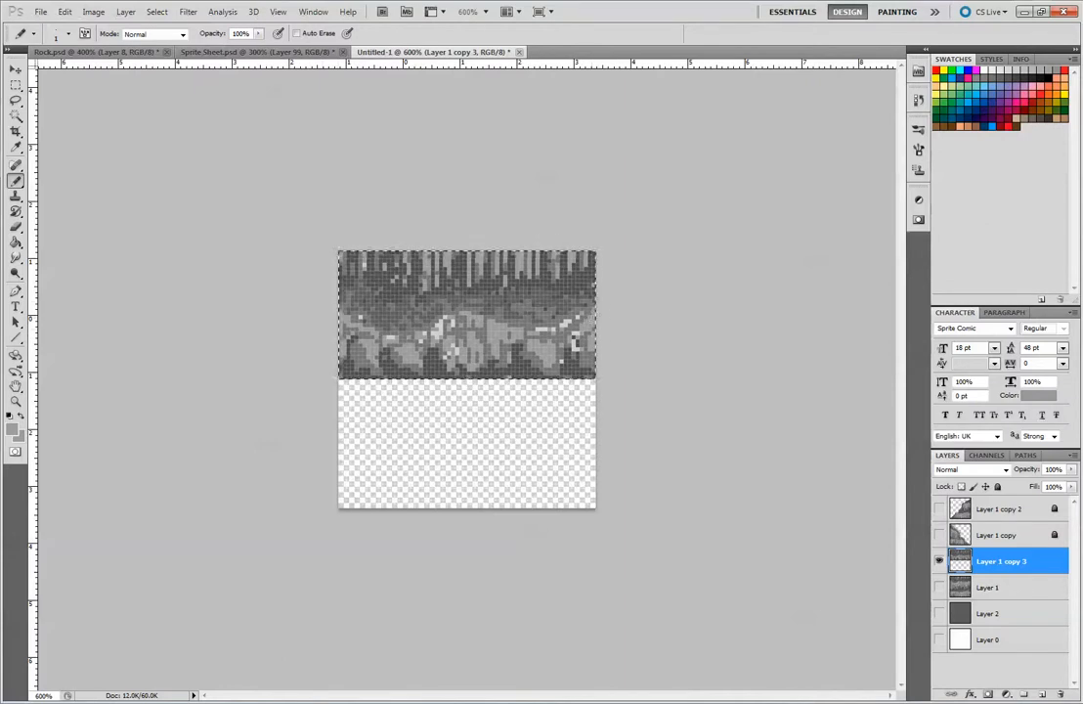
alt+click(350, 330)
click(580, 347)
alt+click(567, 340)
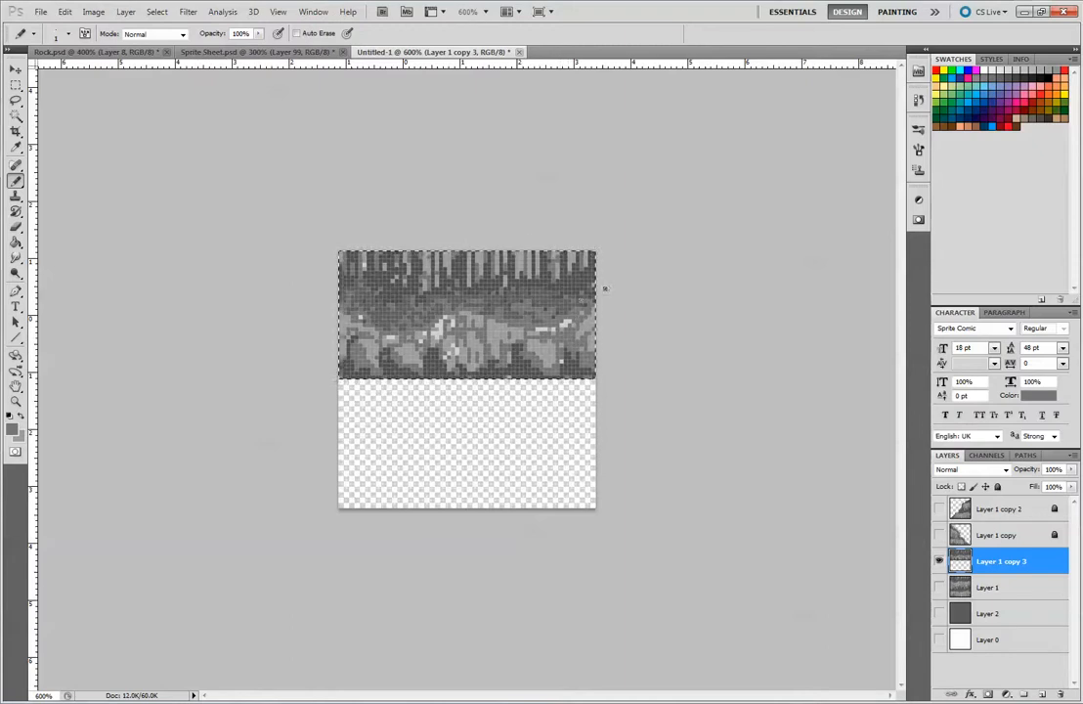
Step: Add light highlights to the boulders and shape the central ones with dark gaps, using greys sampled from the tile
alt+click(443, 325)
alt+click(440, 327)
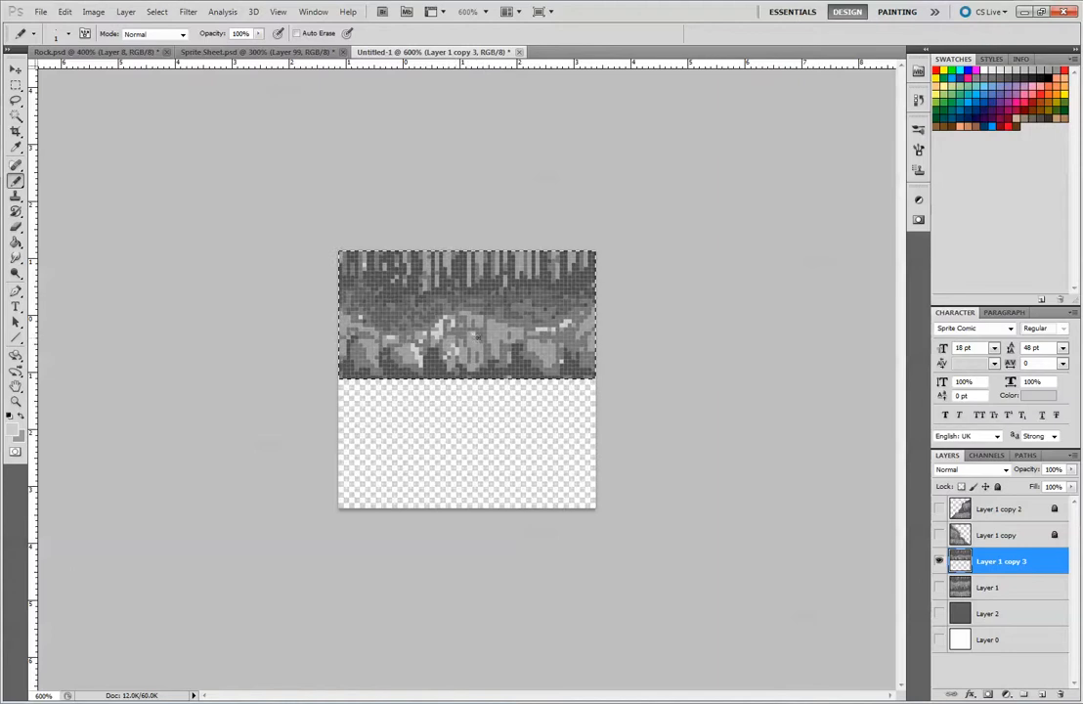
alt+click(459, 369)
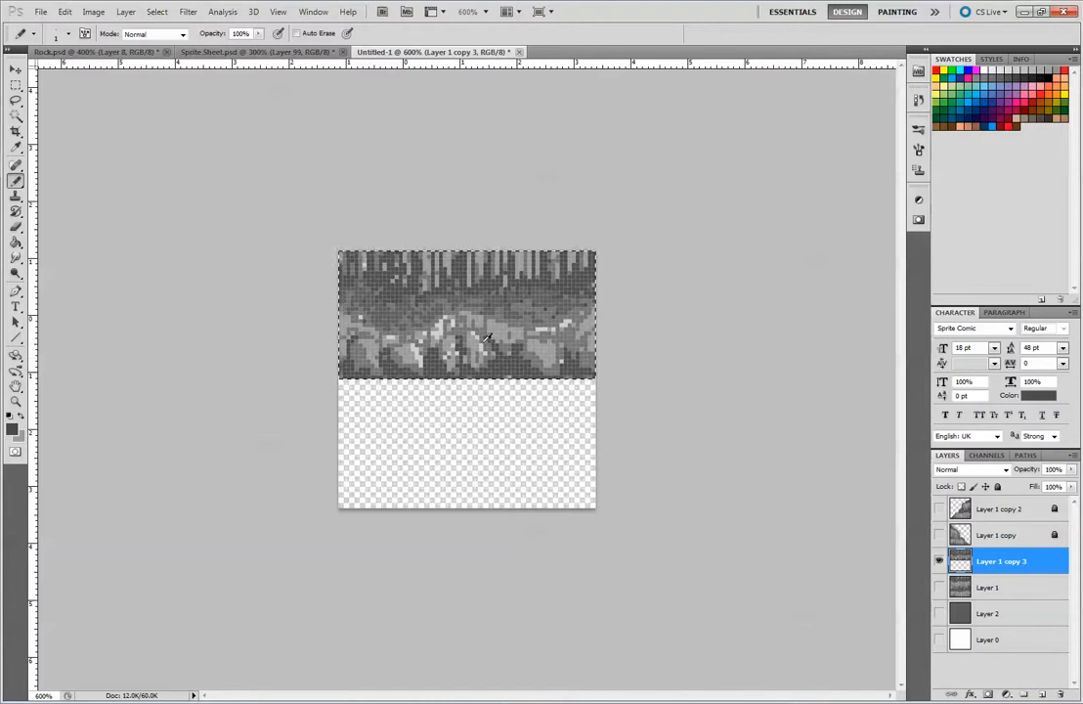
alt+click(469, 365)
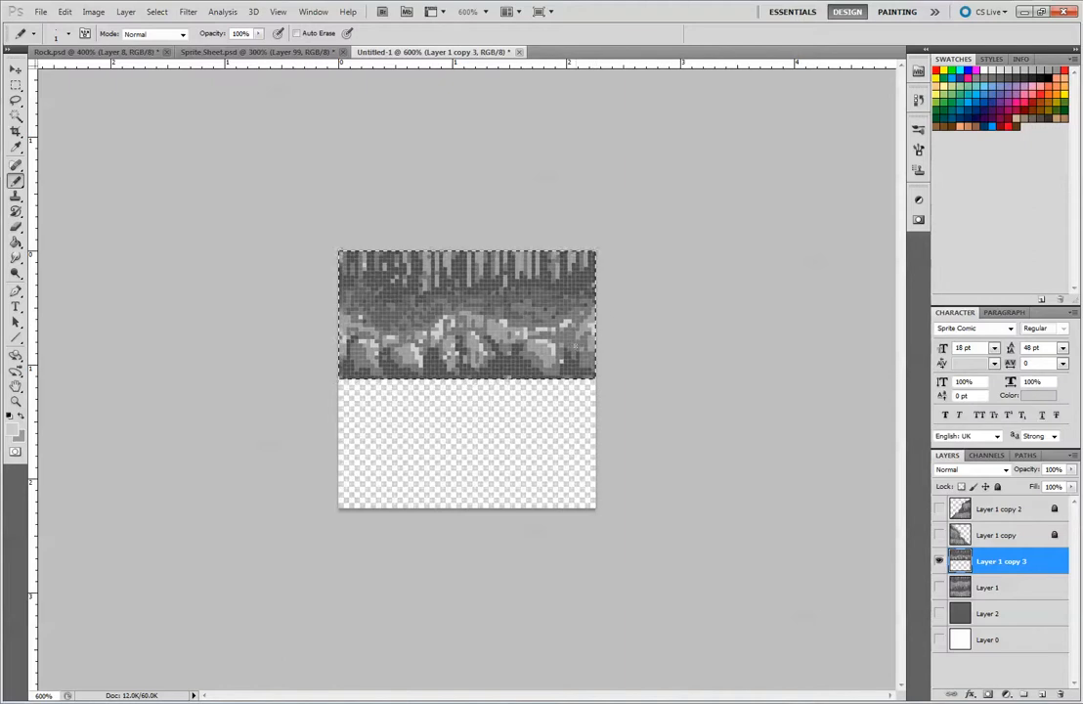
Step: Check the finished half tile at a smaller scale, then select its 64 × 32 px area and copy it
key(ctrl+minus)
key(ctrl+minus)
key(ctrl+minus)
key(ctrl+minus)
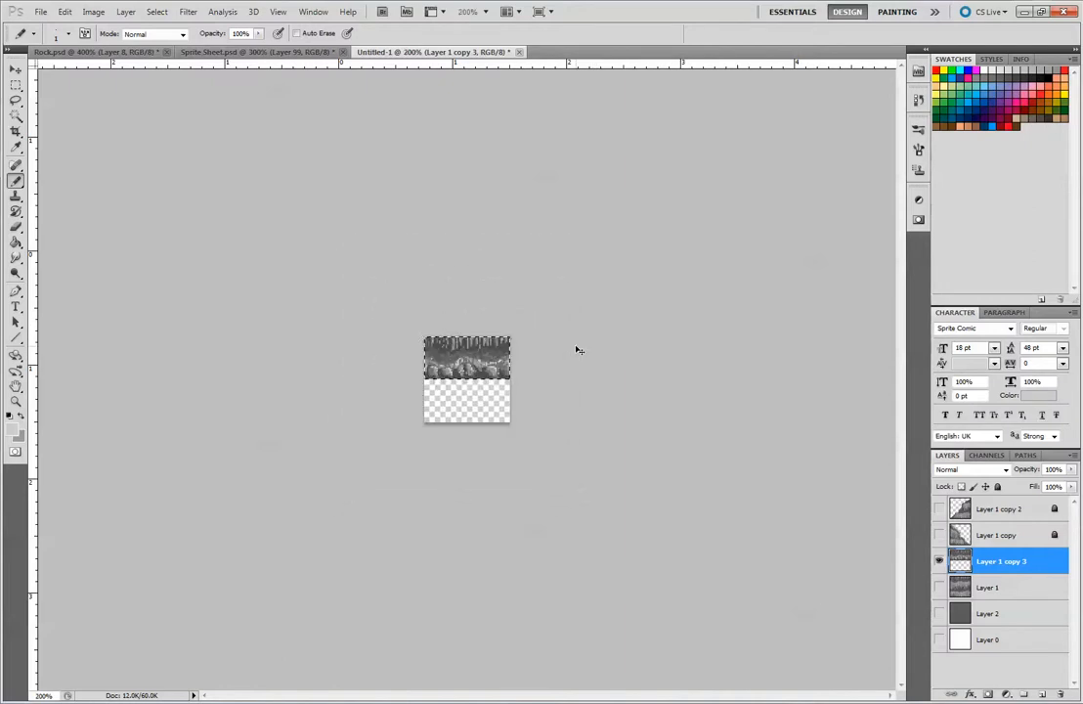
key(ctrl+plus)
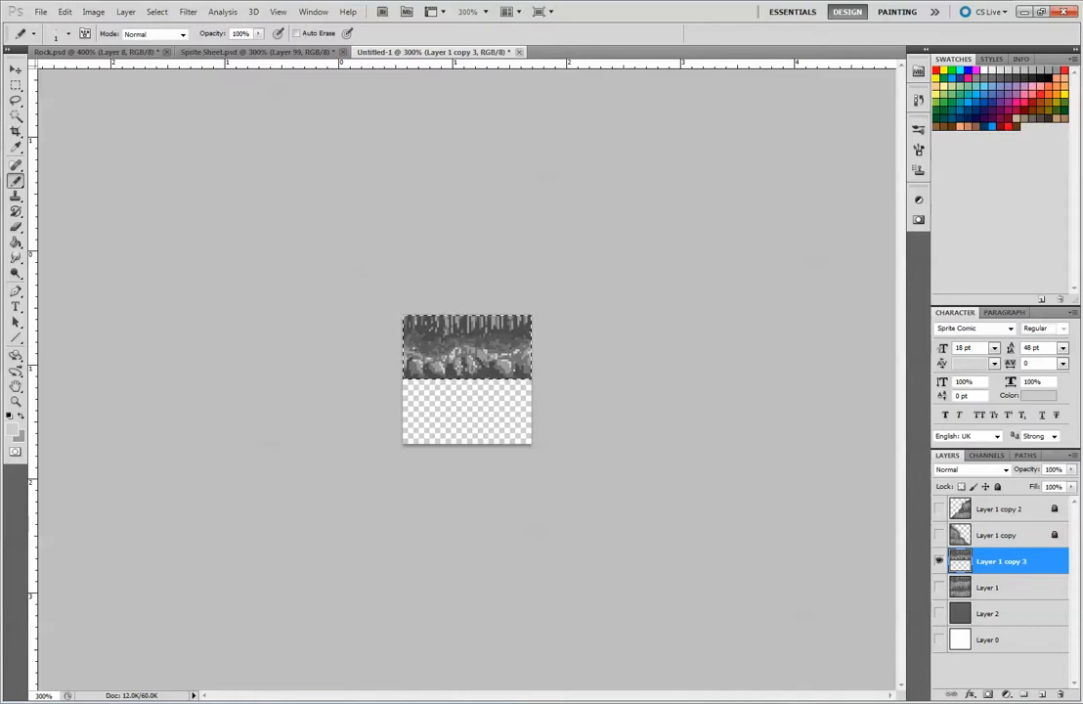
click(15, 71)
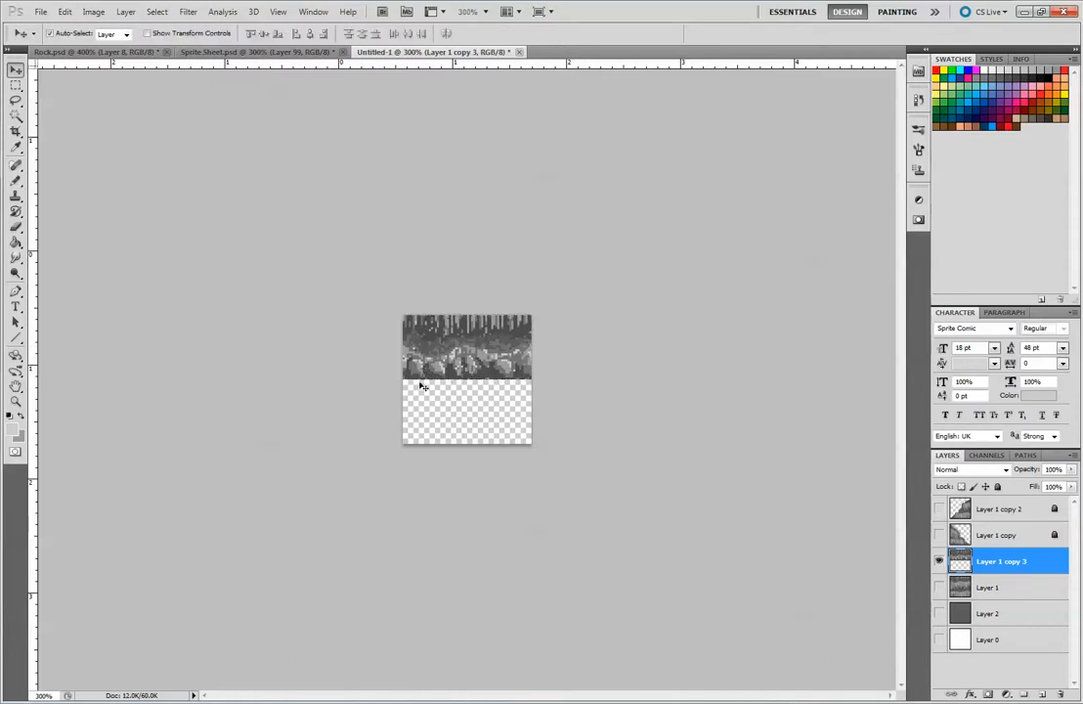
click(16, 86)
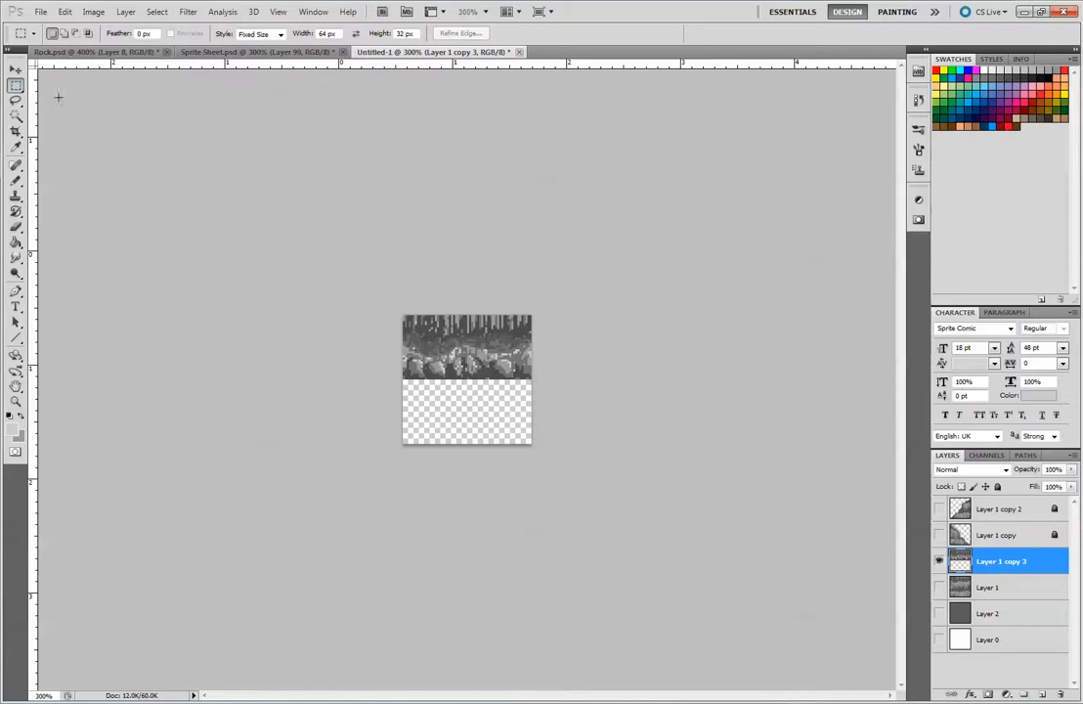
click(445, 308)
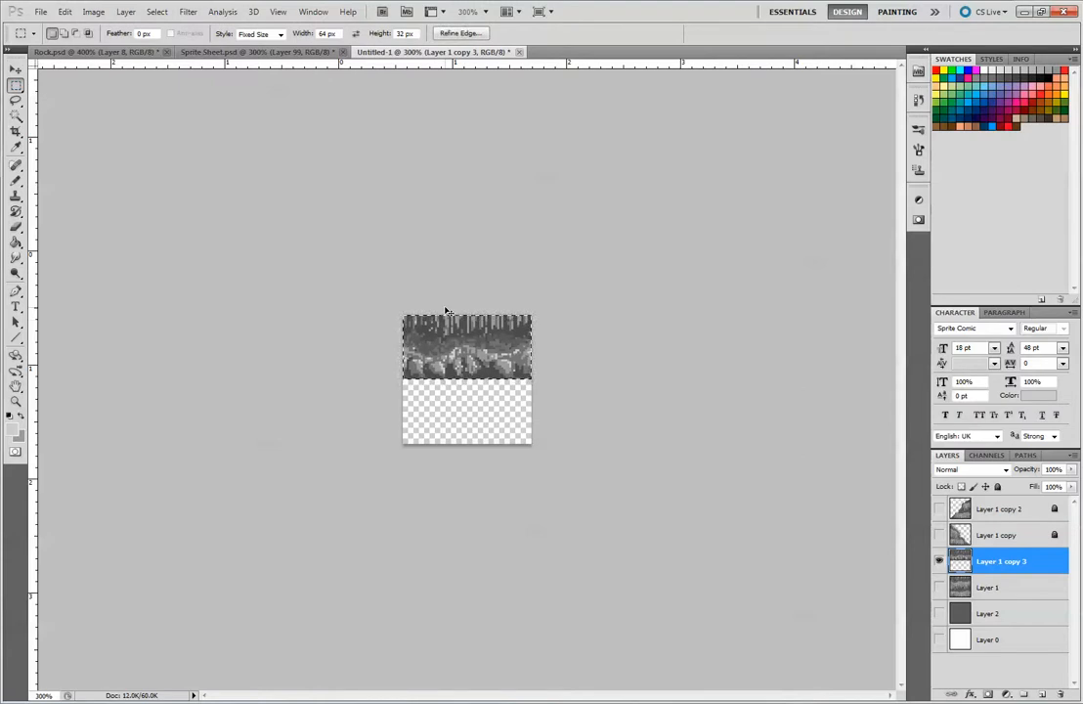
Step: In Sprite Sheet.psd, show Layer 97, paste the half tile and position it directly beneath the full rock tile
click(222, 52)
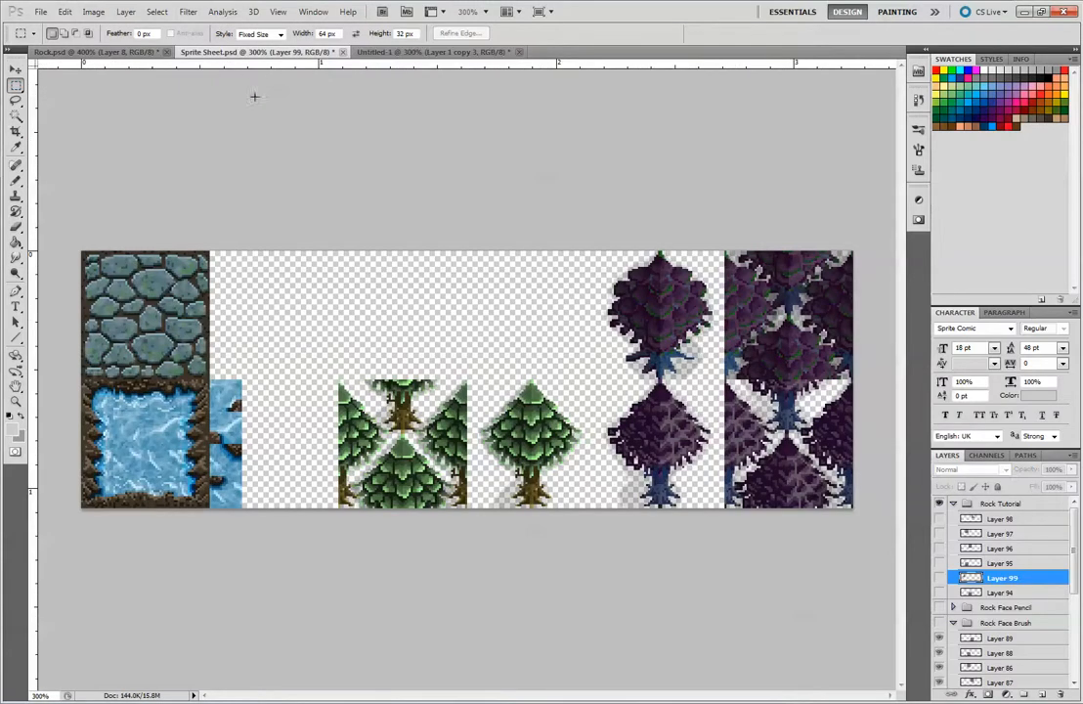
click(940, 535)
key(ctrl+v)
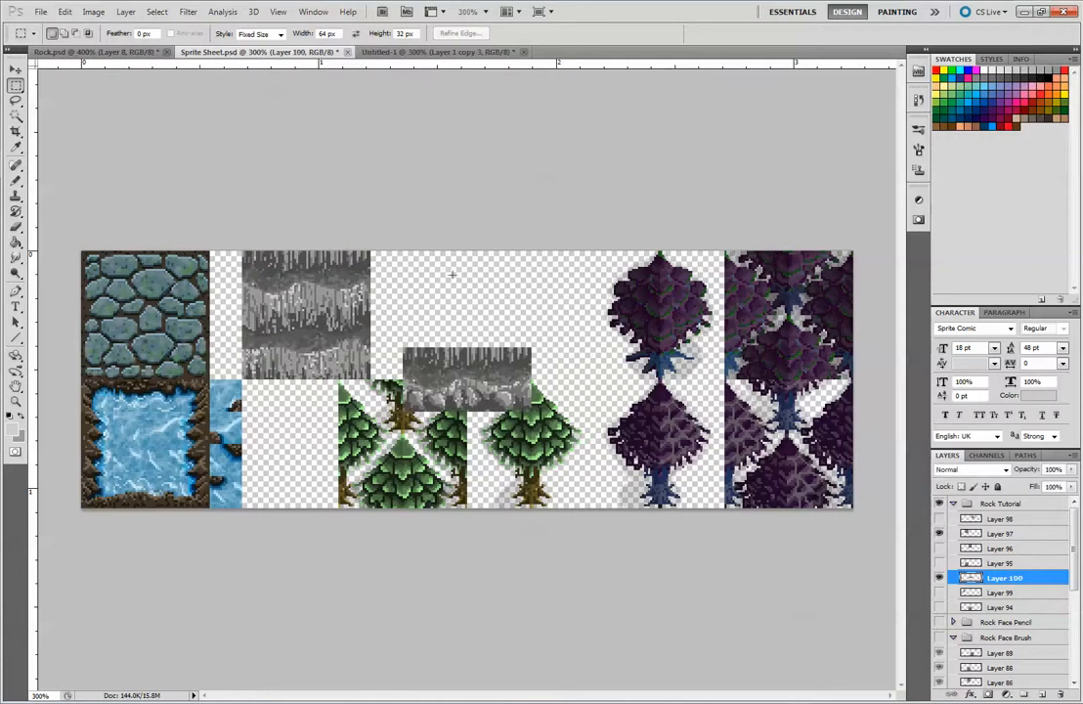
click(15, 70)
drag(466, 366, 306, 398)
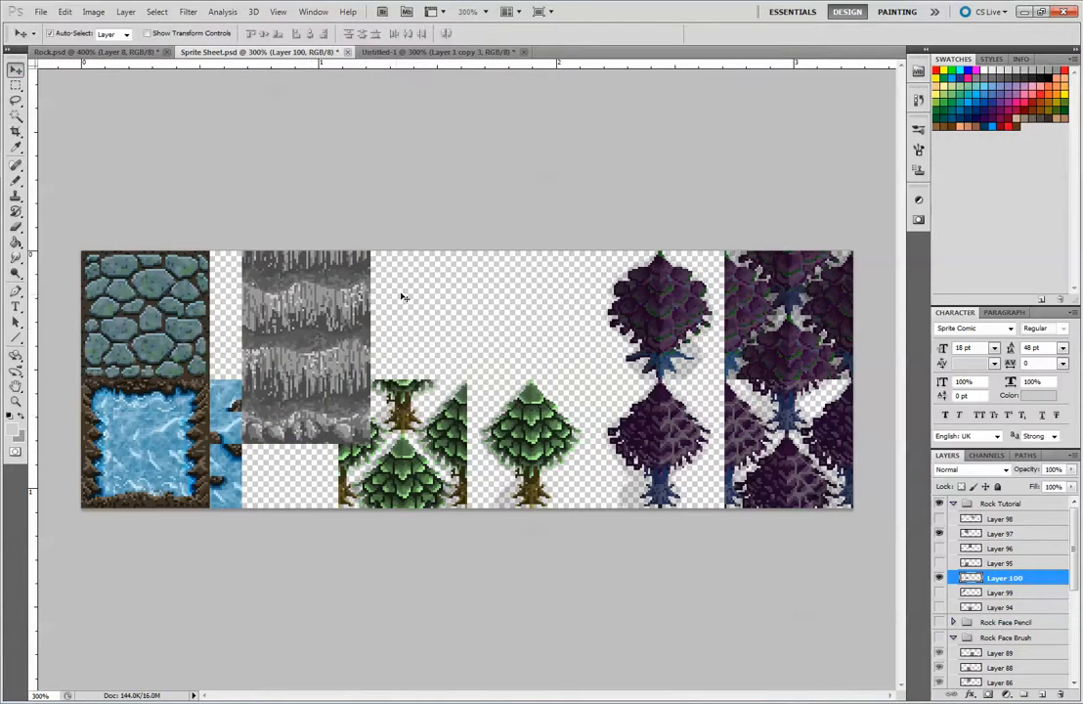
Step: Select the full rock tile and the half tile together and shift them slightly on the sprite sheet
drag(406, 283, 316, 391)
drag(320, 341, 399, 306)
key(ctrl+z)
click(430, 290)
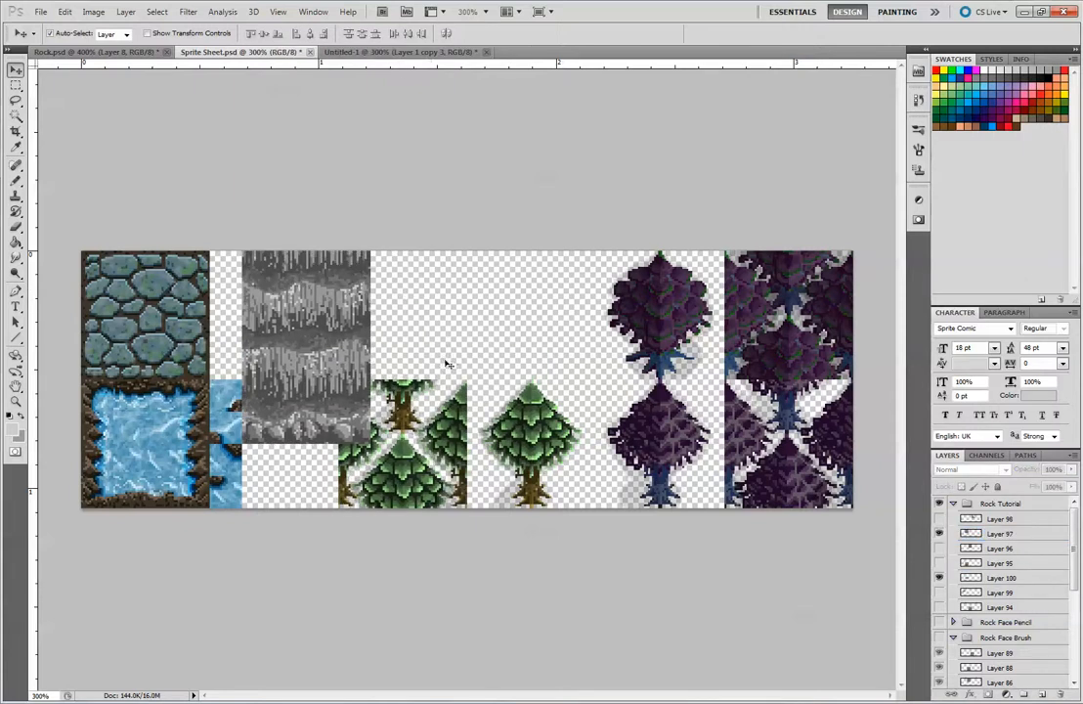
drag(297, 464, 289, 385)
mouse_move(311, 362)
mouse_down()
mouse_move(315, 379)
mouse_move(309, 341)
mouse_up()
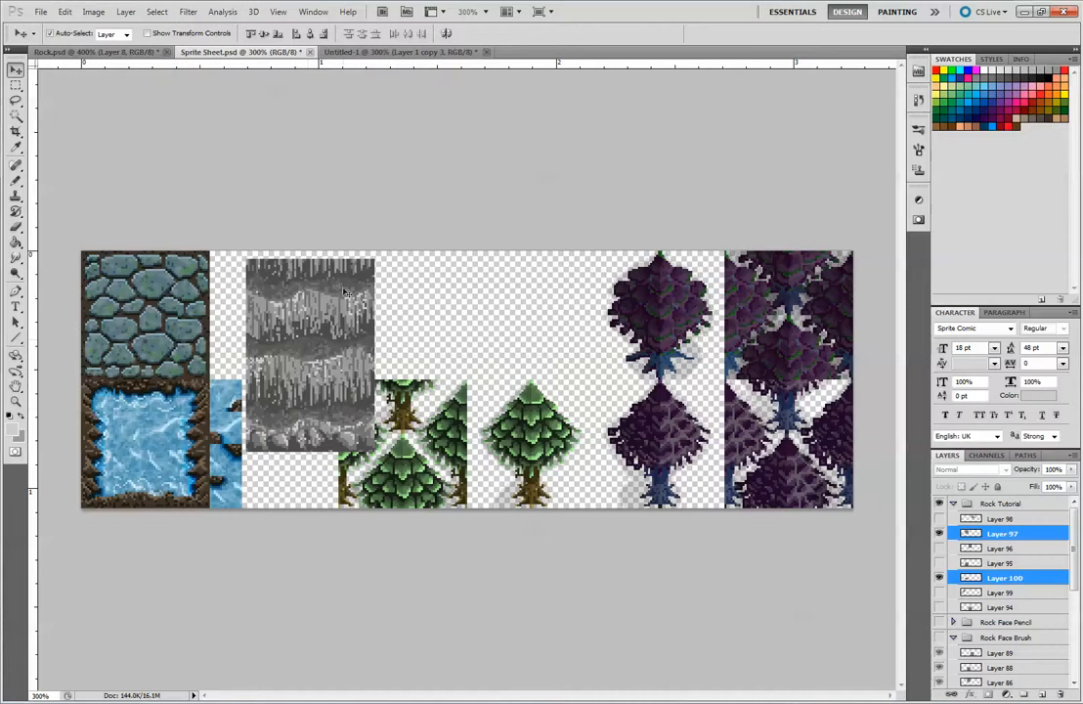
Step: In the Untitled-1 document, hide Layer 1 copy 3, show Layer 1, remove the selection and duplicate Layer 1
click(334, 50)
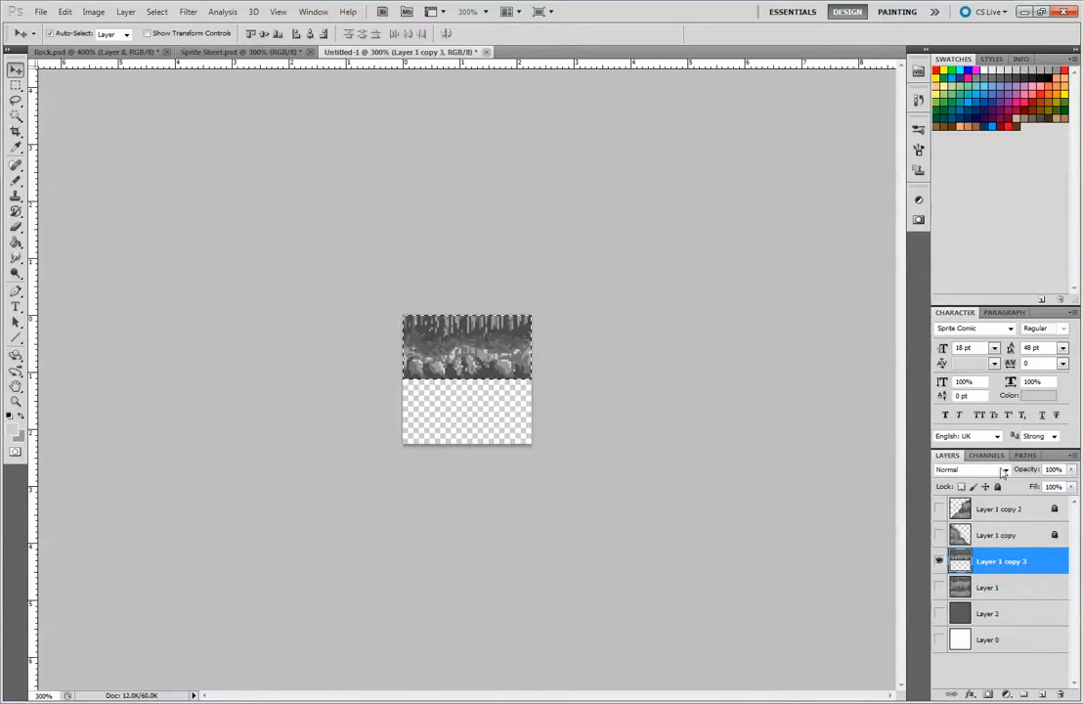
click(938, 560)
click(1010, 589)
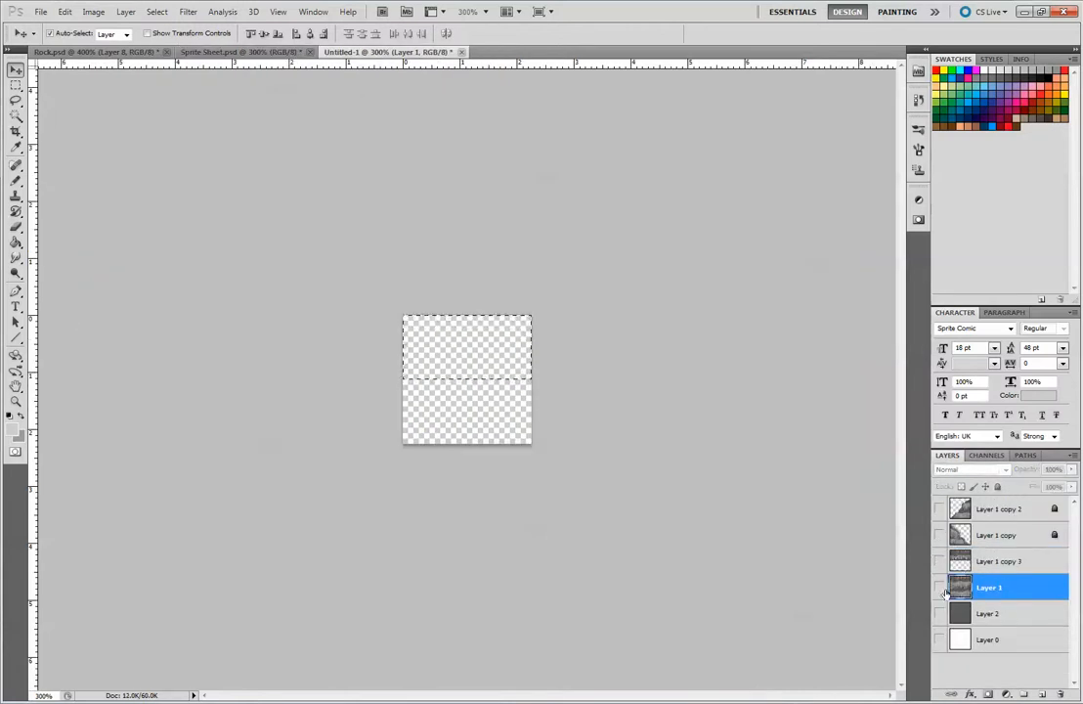
click(939, 587)
key(ctrl+d)
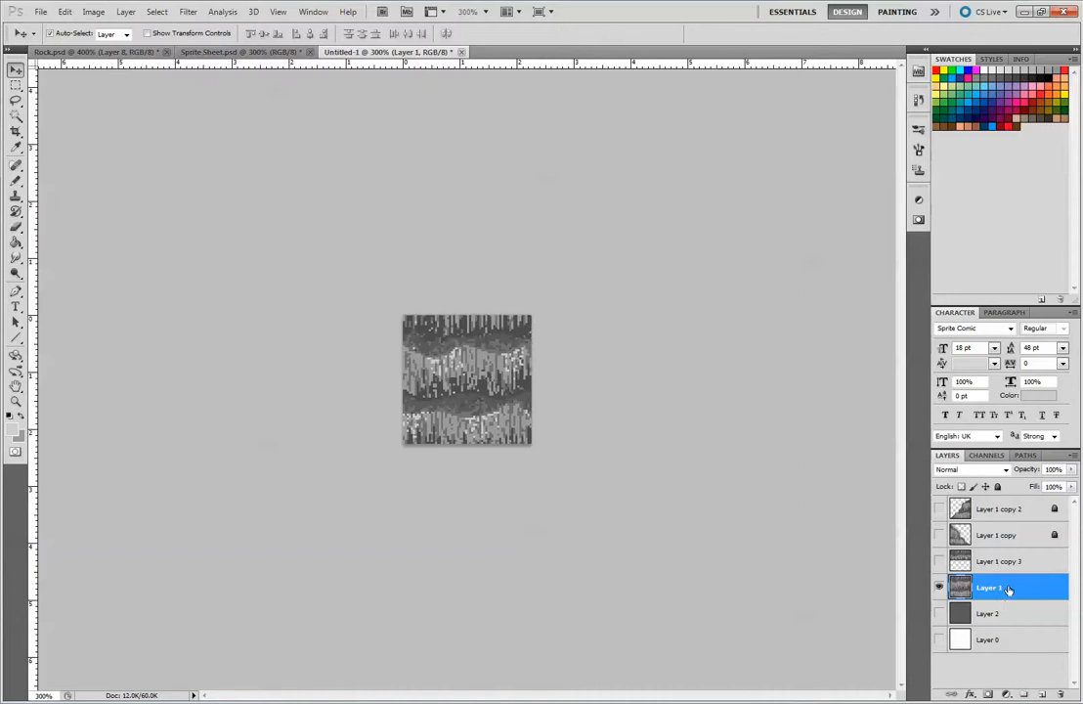
key(ctrl+j)
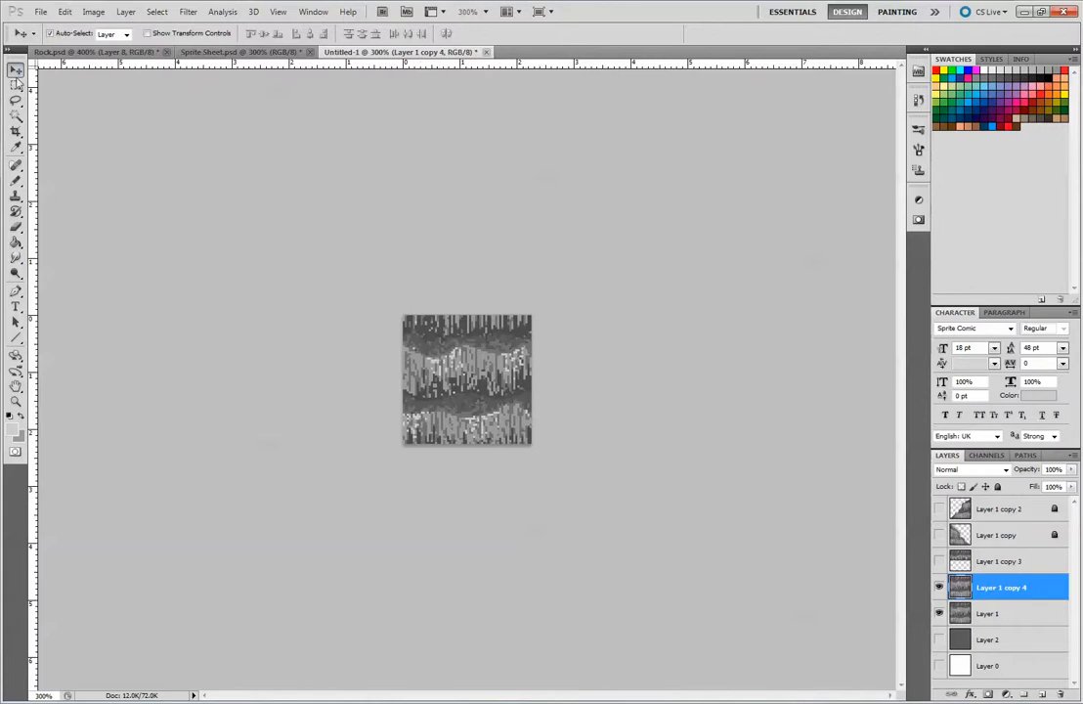
Step: Try a fixed-size marquee of 32 × 64 px on the left half of the duplicated tile
click(20, 84)
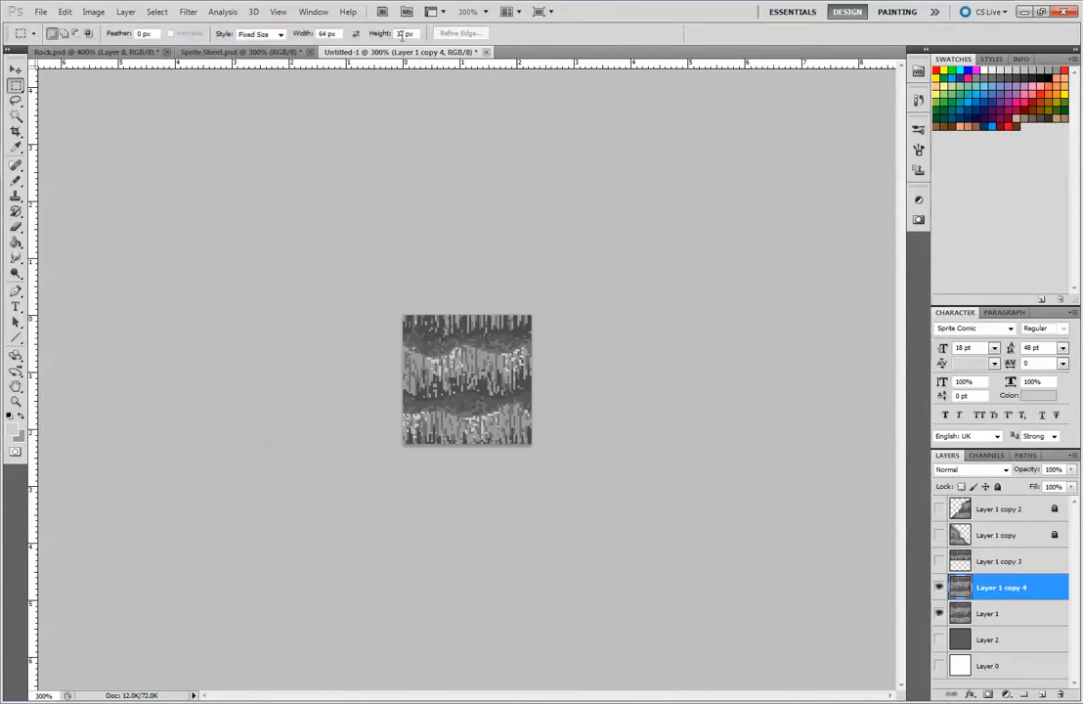
drag(405, 34, 384, 34)
text(64)
drag(327, 34, 312, 45)
text(32)
click(406, 316)
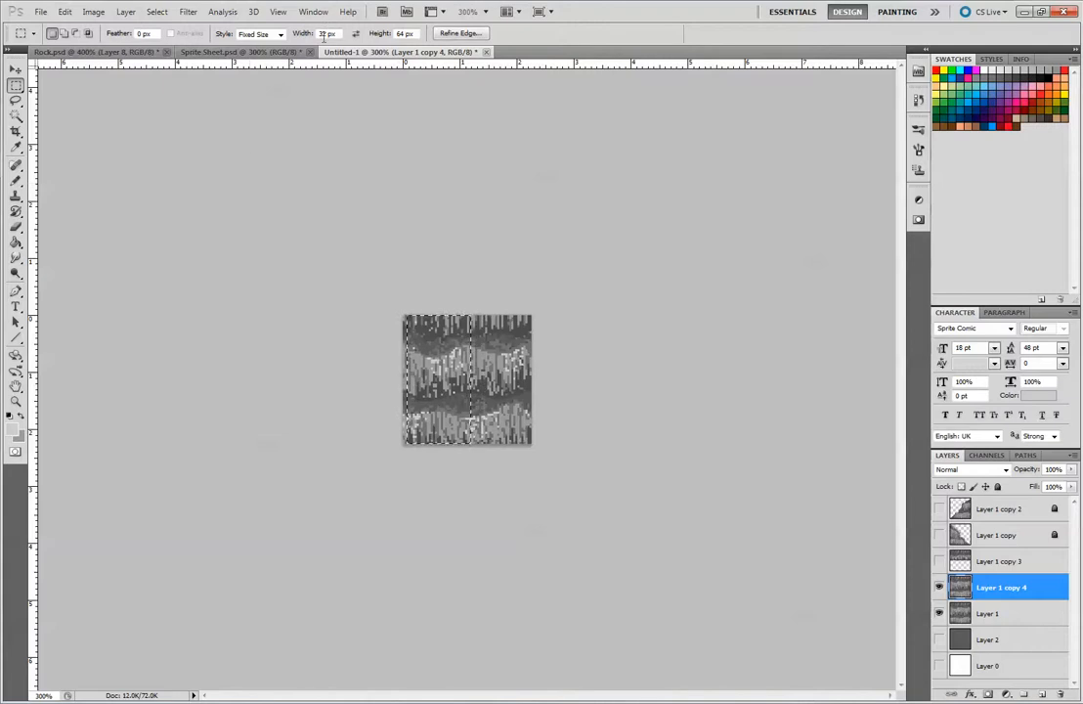
Step: Set the fixed marquee size back to 64 × 32 px and select the upper half of the duplicated tile
drag(327, 33, 306, 34)
text(64)
key(Return)
text(32)
key(Return)
click(632, 406)
drag(482, 335, 469, 385)
Step: Hide and lock the original Layer 1, then make Layer 1 copy 4 the active layer
key(ctrl+plus)
key(ctrl+plus)
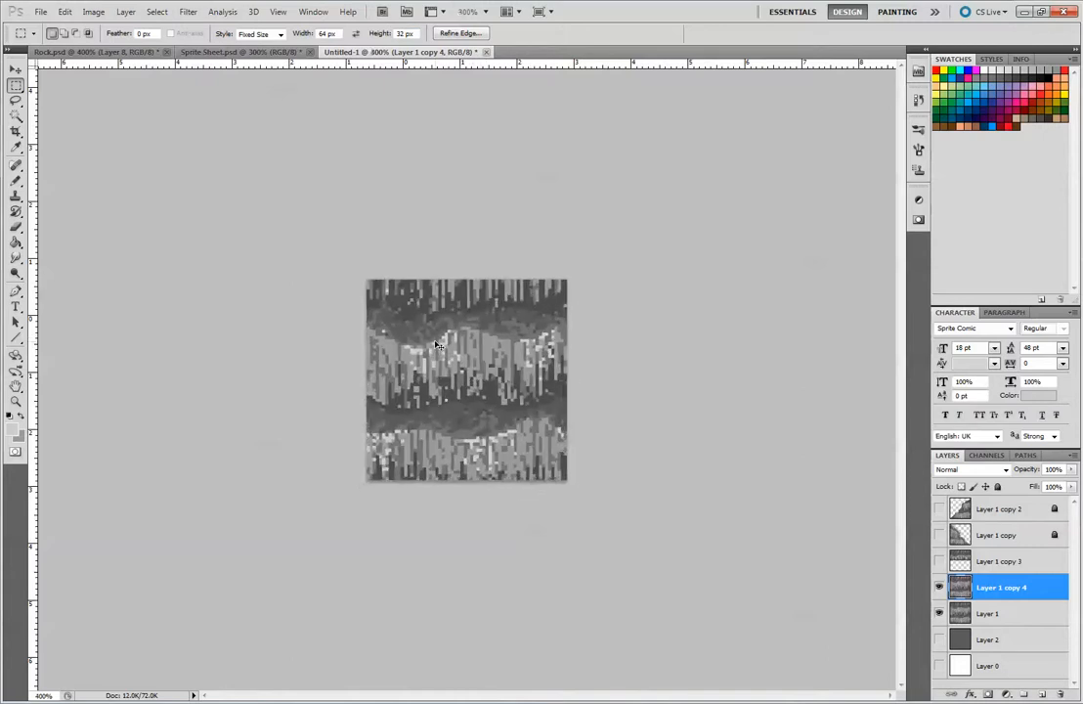
click(939, 614)
click(992, 614)
click(998, 487)
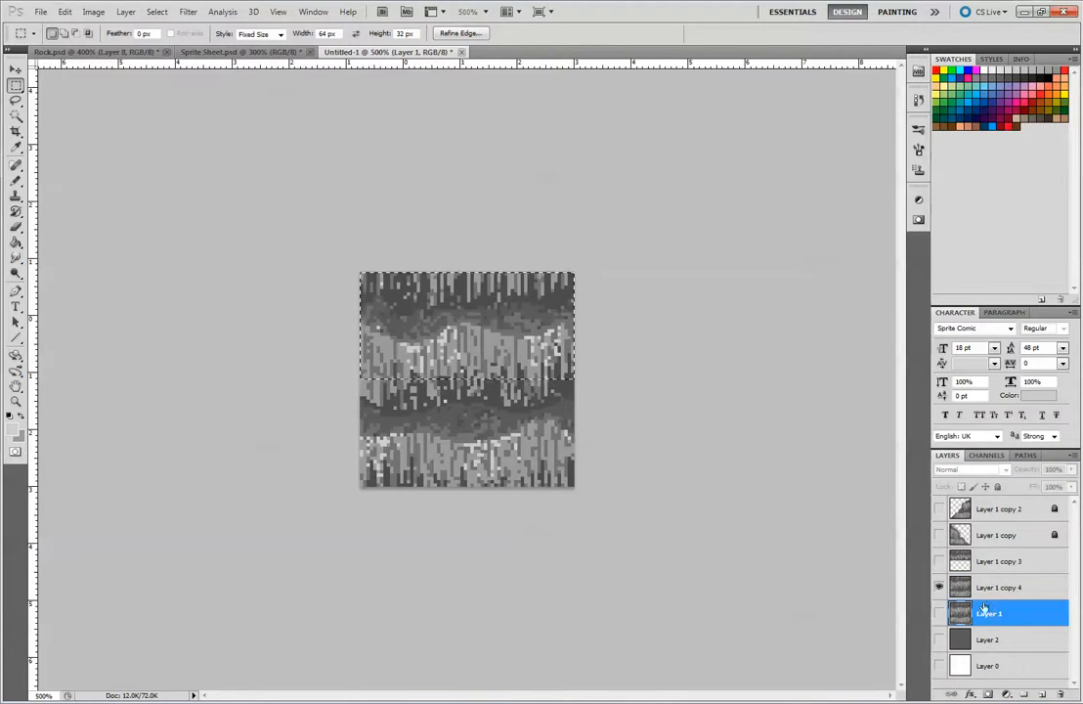
click(939, 613)
click(940, 614)
click(997, 587)
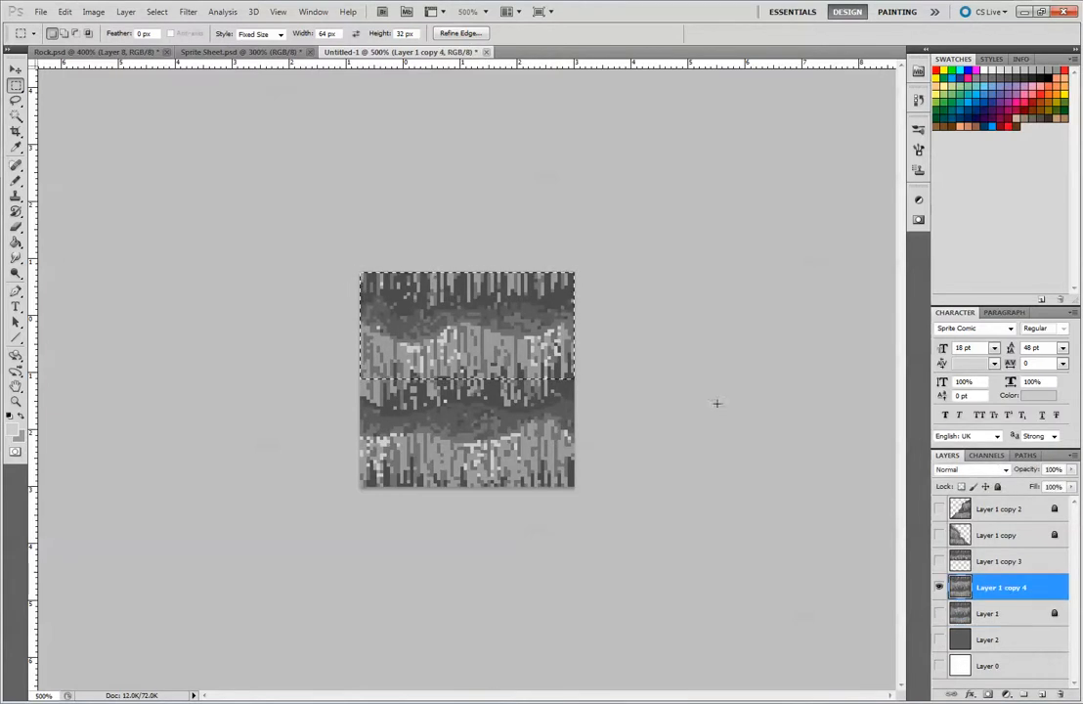
Step: Erase the upper half of Layer 1 copy 4 and select its remaining lower half
click(16, 228)
mouse_move(376, 268)
mouse_down()
mouse_move(406, 247)
mouse_move(357, 369)
mouse_move(565, 259)
mouse_move(579, 282)
mouse_move(586, 367)
mouse_up()
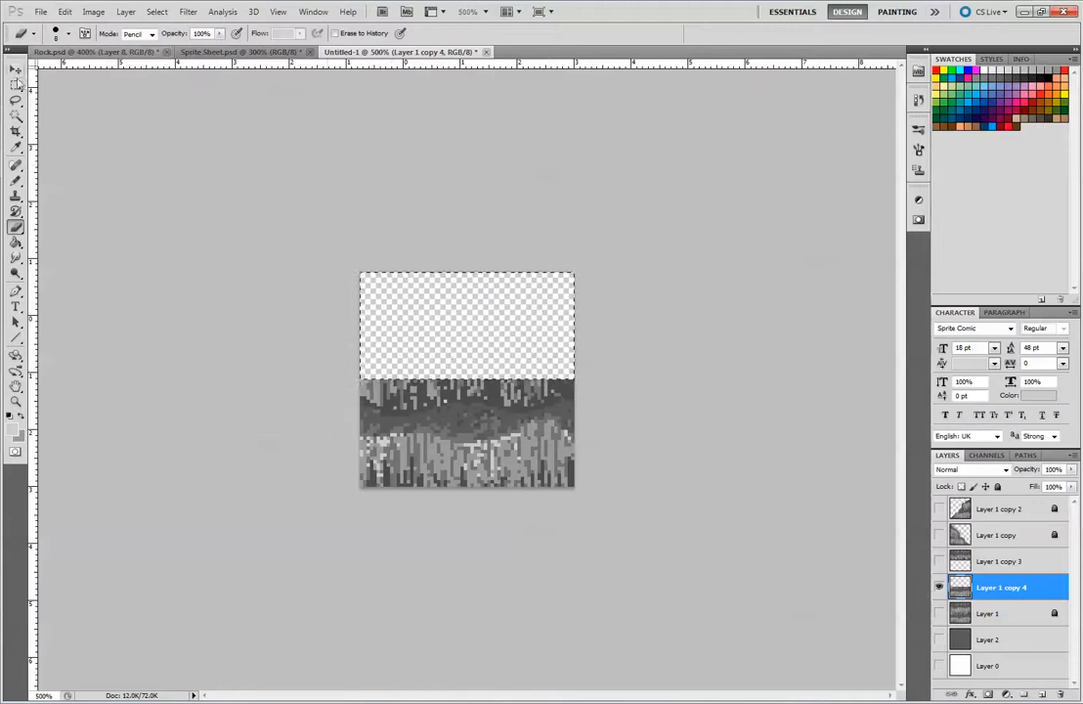
key(m)
key(ctrl+d)
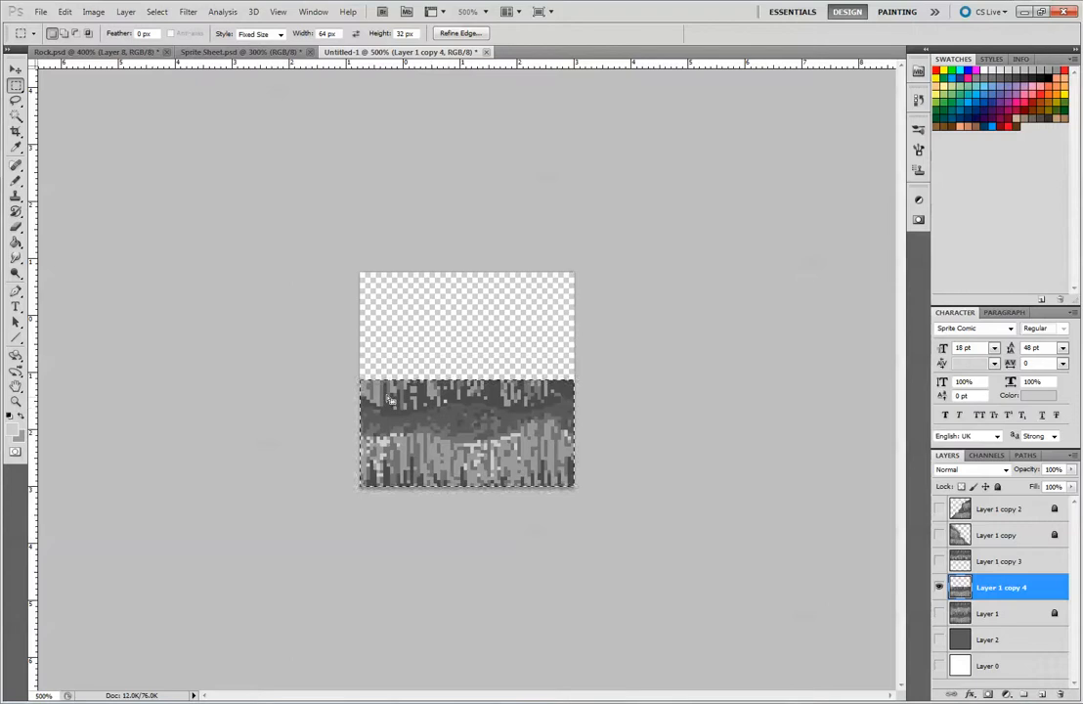
key(ctrl+shift+i)
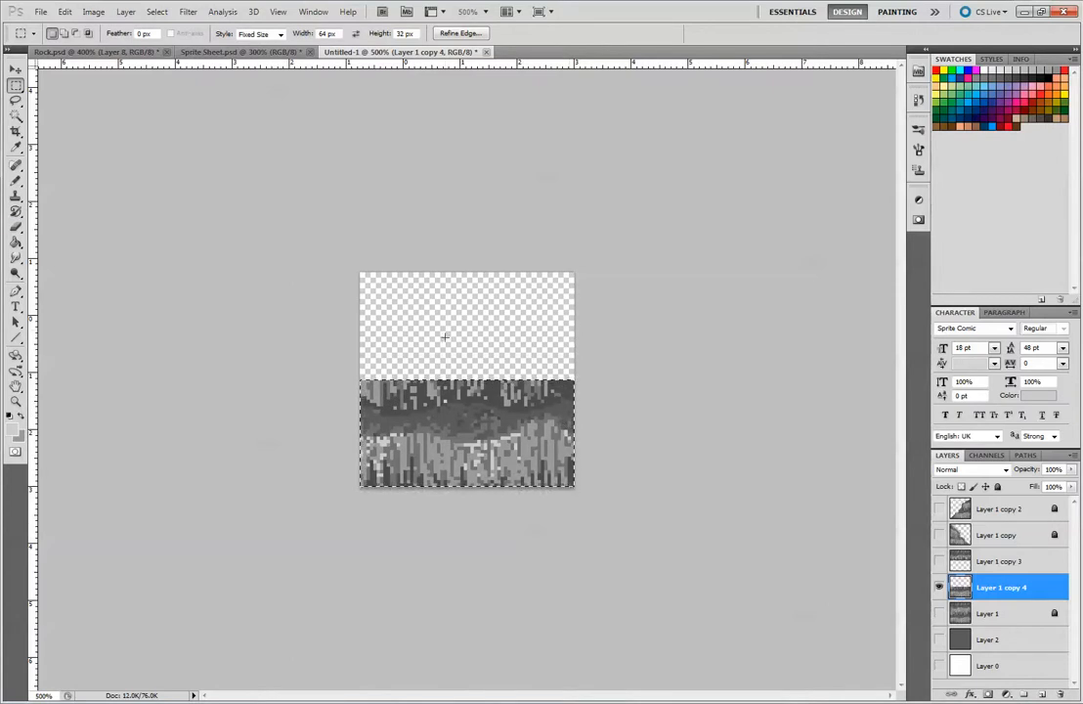
Step: Erase the lower half's upper corners with a small pencil-mode eraser, leaving a jagged mountain peak centred in the tile
click(16, 226)
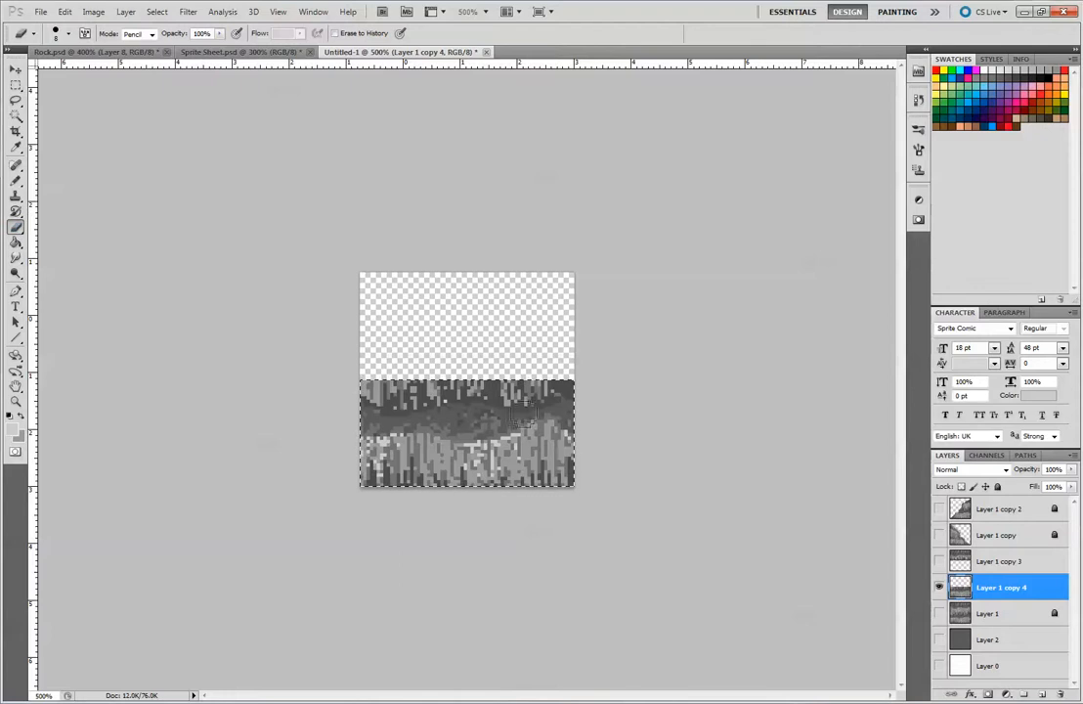
key(bracketleft)
key(bracketleft)
key(bracketleft)
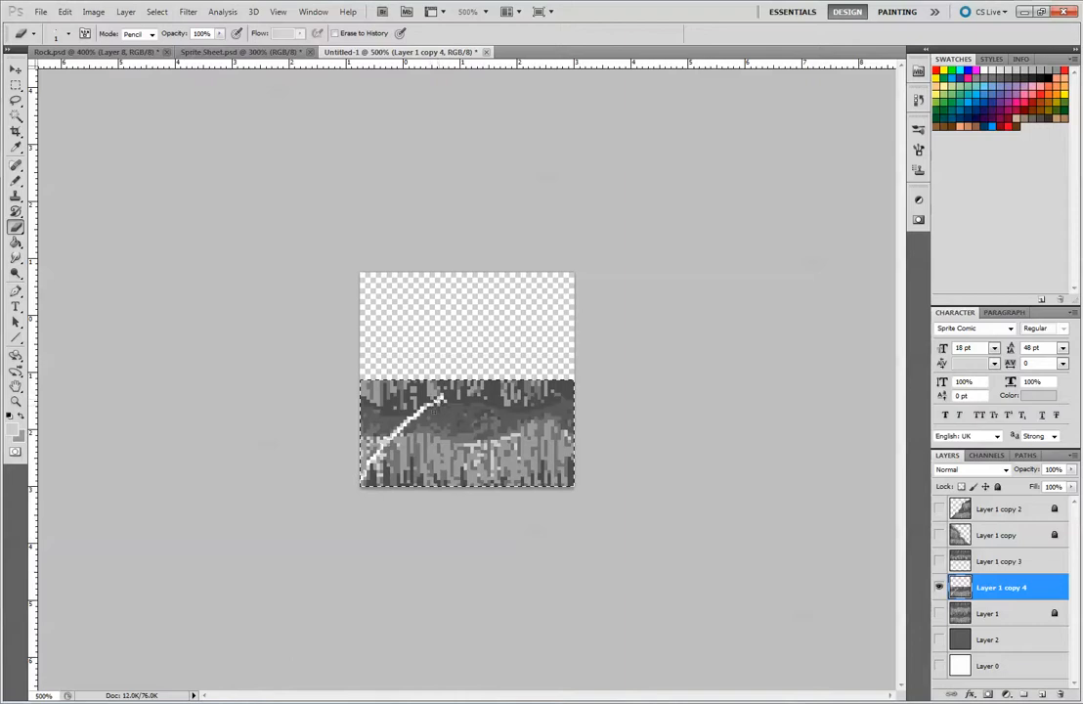
key(ctrl+z)
mouse_move(363, 482)
mouse_down()
mouse_move(461, 390)
mouse_move(379, 466)
mouse_up()
key(ctrl+z)
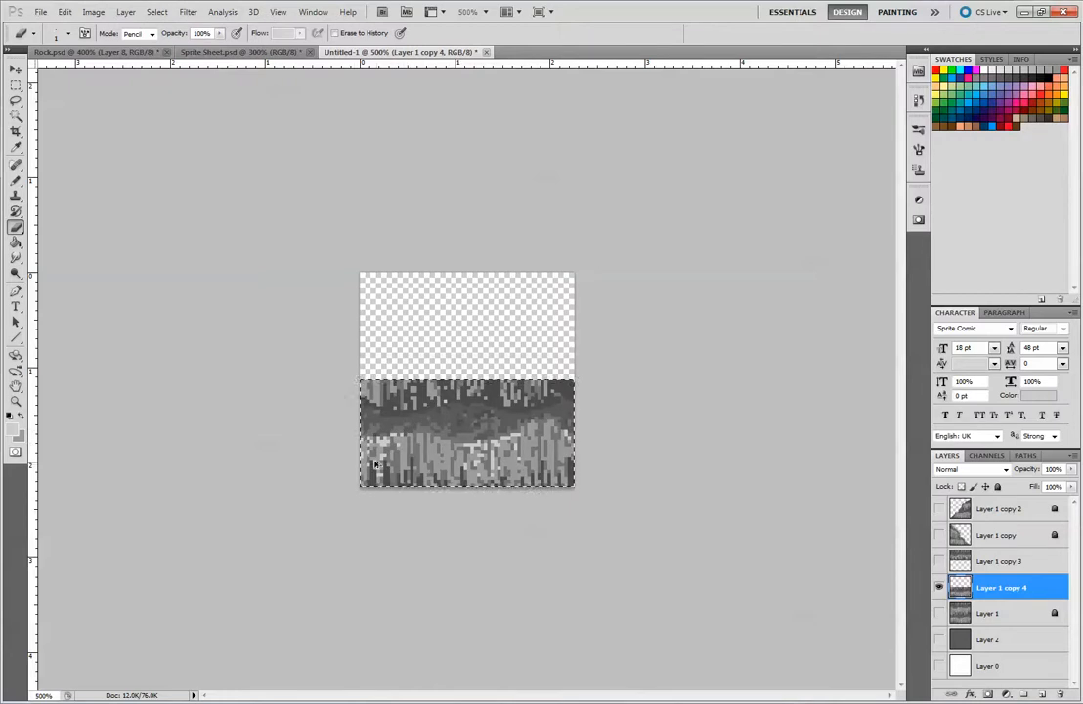
mouse_move(373, 466)
mouse_down()
mouse_move(431, 425)
mouse_move(463, 383)
mouse_move(573, 479)
mouse_up()
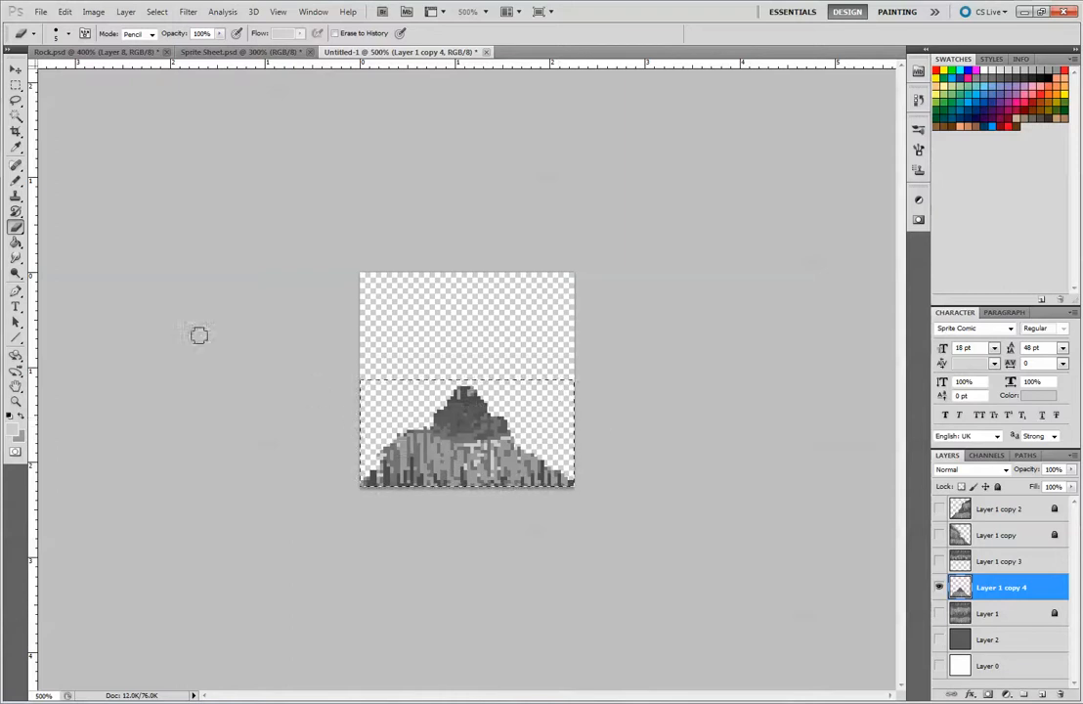
Step: Redraw the peak's surface with a 1 px pencil, shading its left face in dark greys sampled from the rock
click(16, 180)
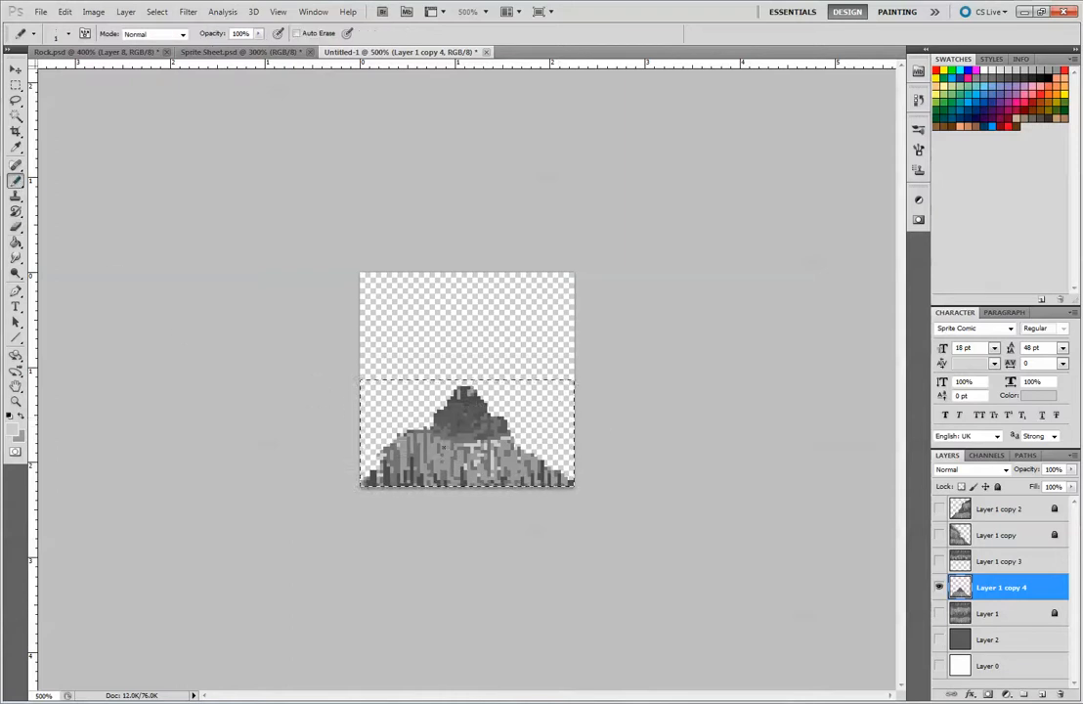
alt+click(430, 449)
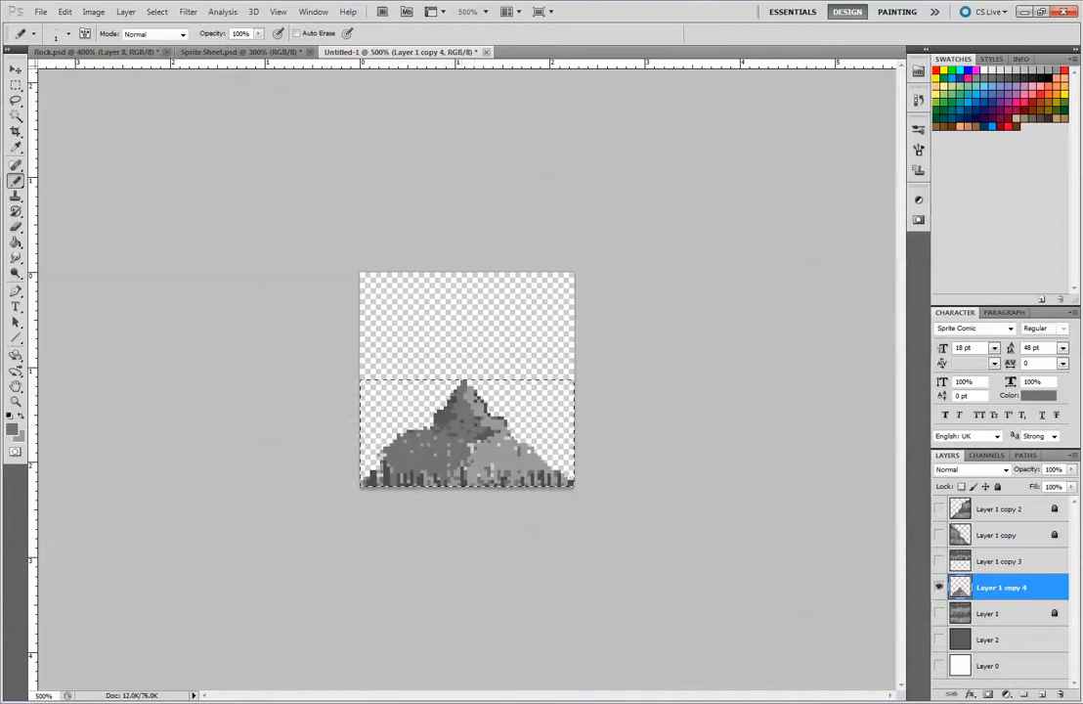
alt+click(449, 414)
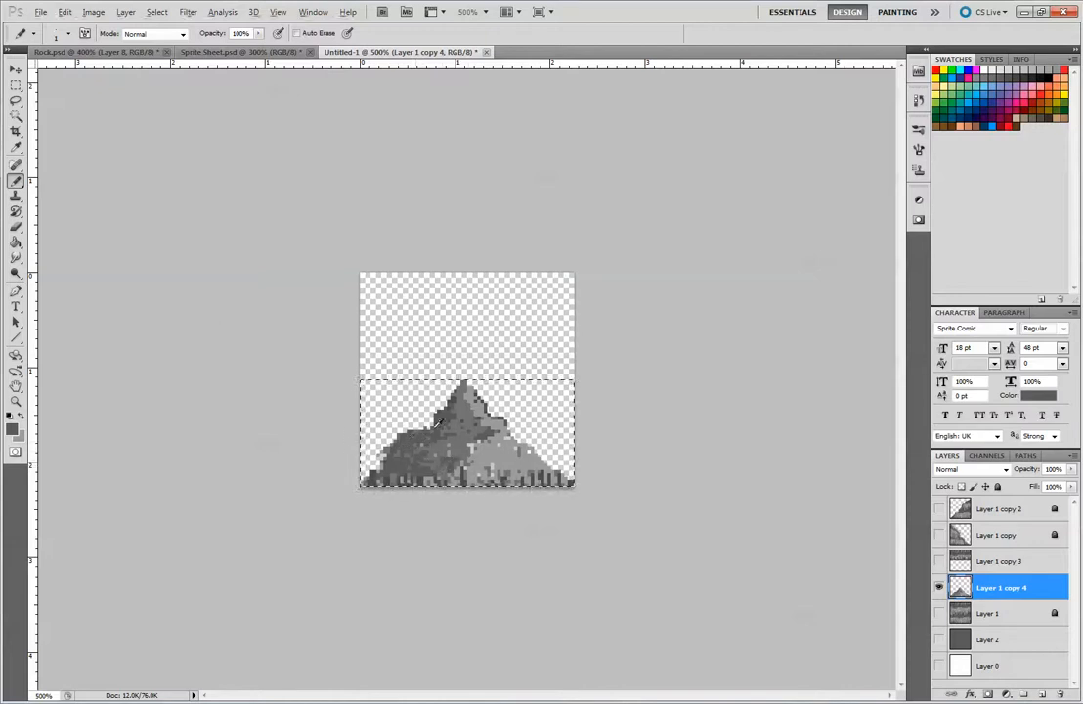
drag(439, 423, 448, 414)
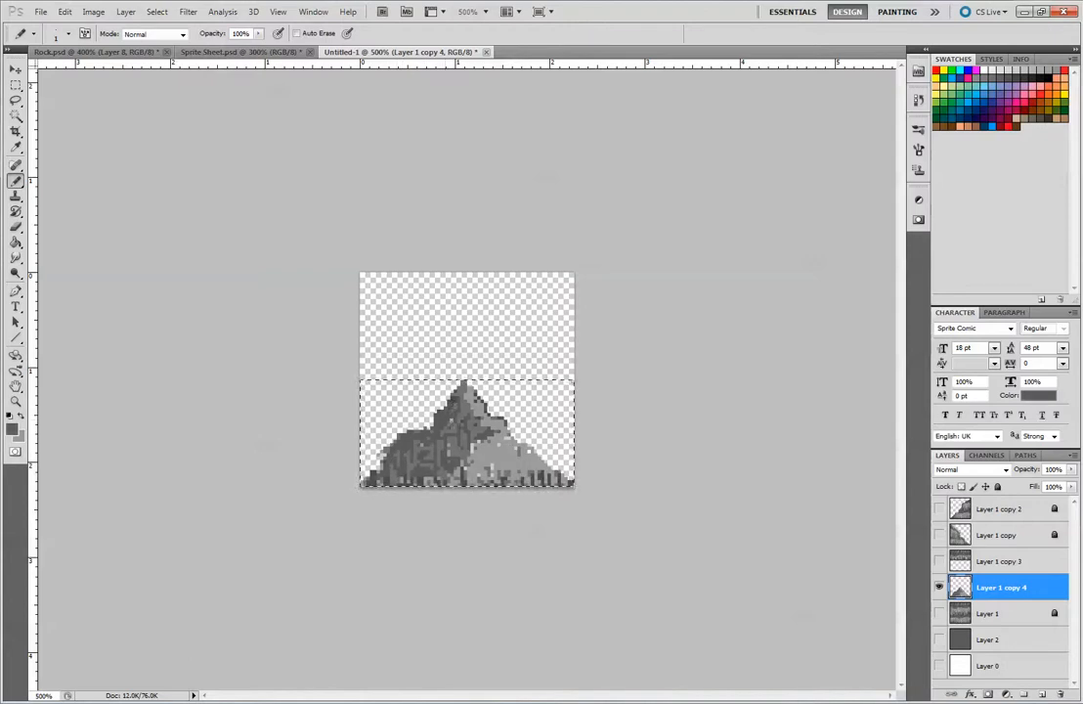
alt+click(454, 426)
drag(447, 417, 444, 432)
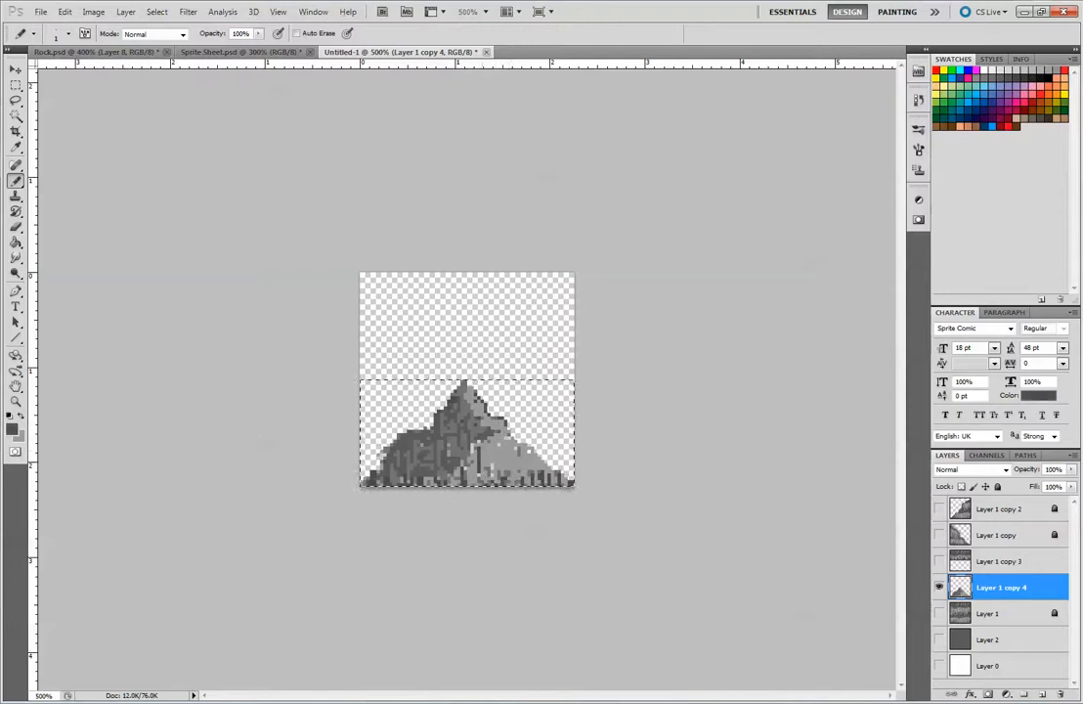
Step: Texture the peak's right face with sampled mid grey and light highlights, and darken the rock with a sampled dark grey
alt+click(509, 474)
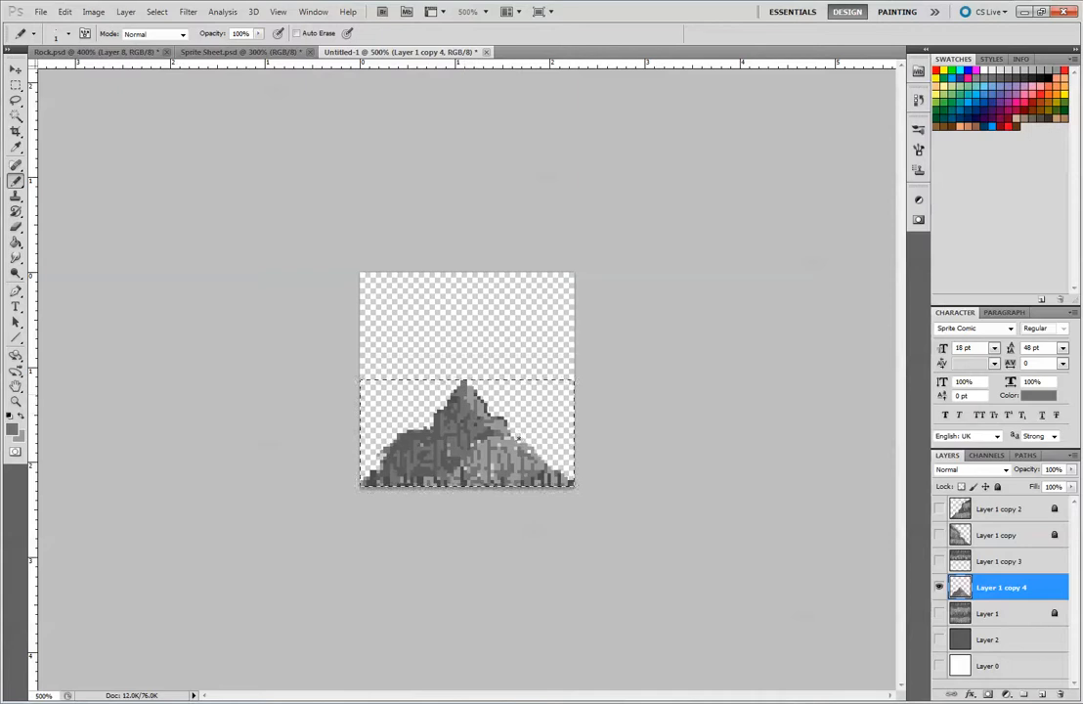
alt+click(519, 447)
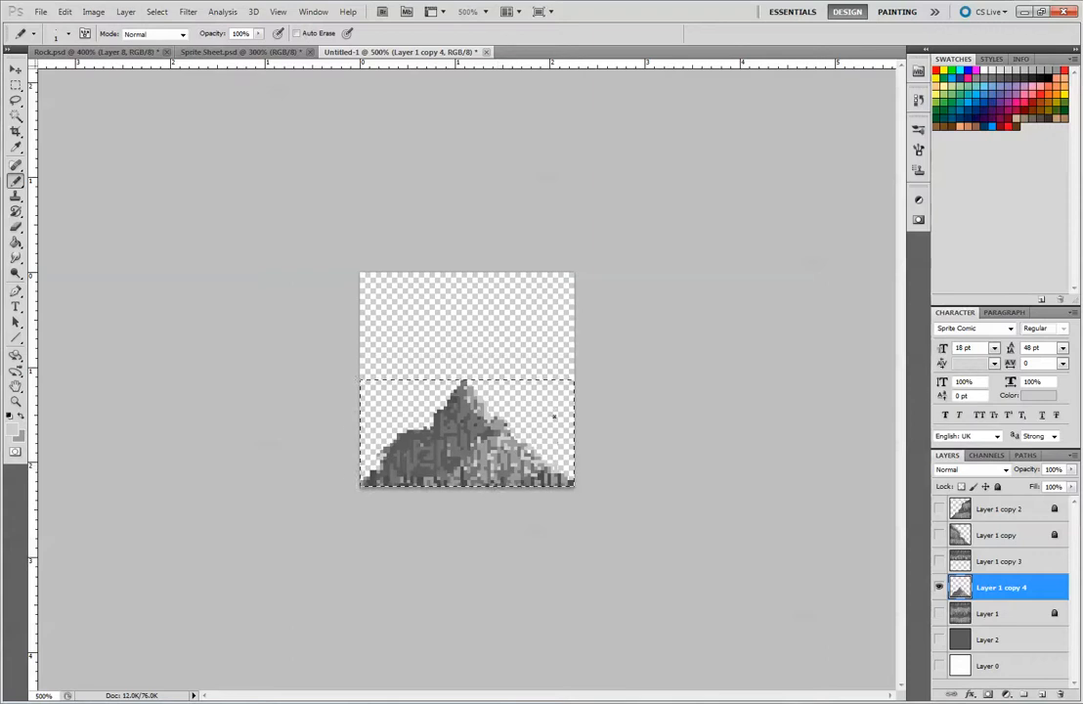
alt+click(466, 476)
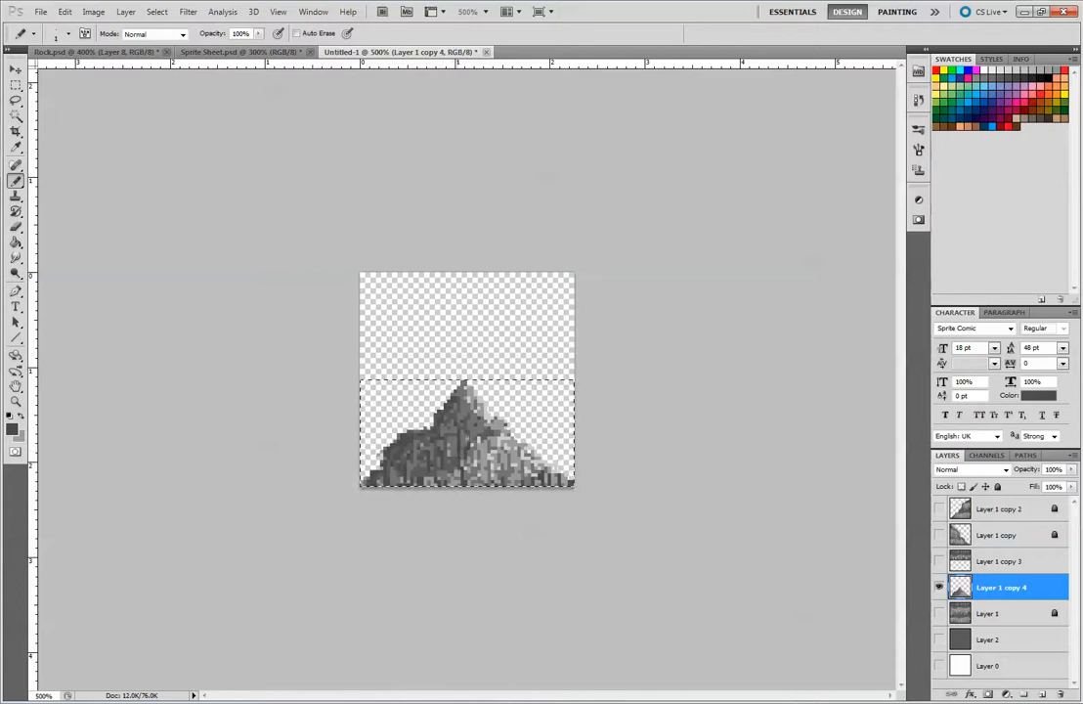
Step: Paste the mountain peak tile into the Sprite Sheet.psd document
click(15, 70)
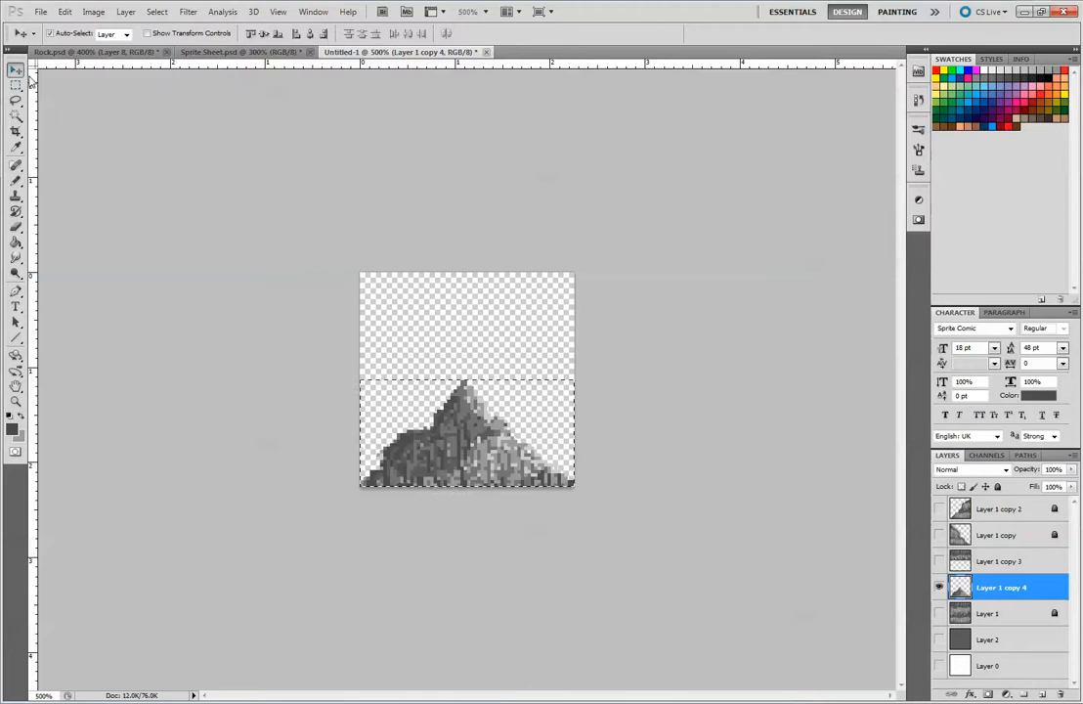
key(ctrl+minus)
key(ctrl+minus)
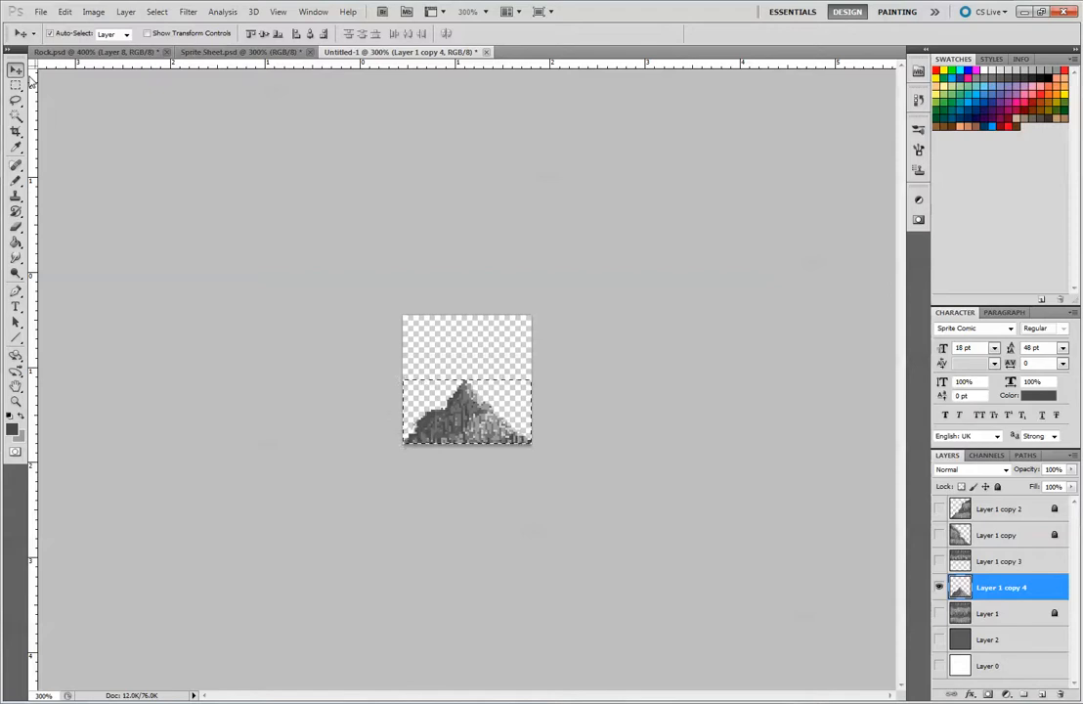
click(196, 51)
key(ctrl+v)
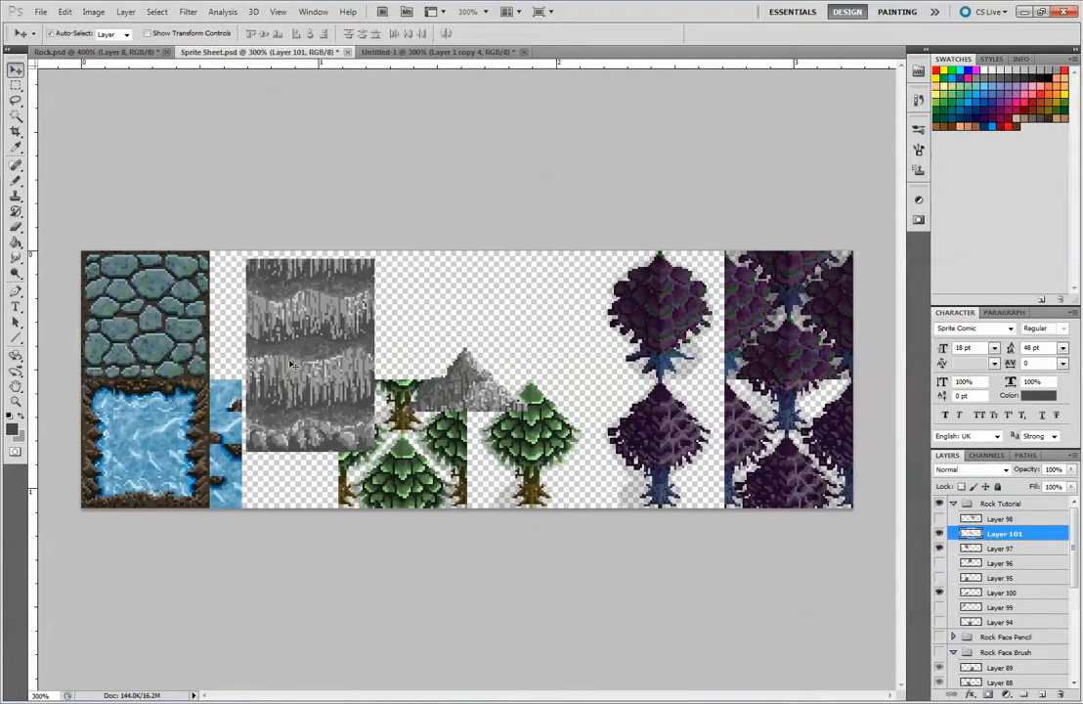
Step: Move the rock face and boulder-footed base down to the sheet's lower edge, and place the peak directly on top of them
click(292, 435)
shift+click(297, 387)
drag(297, 387, 300, 419)
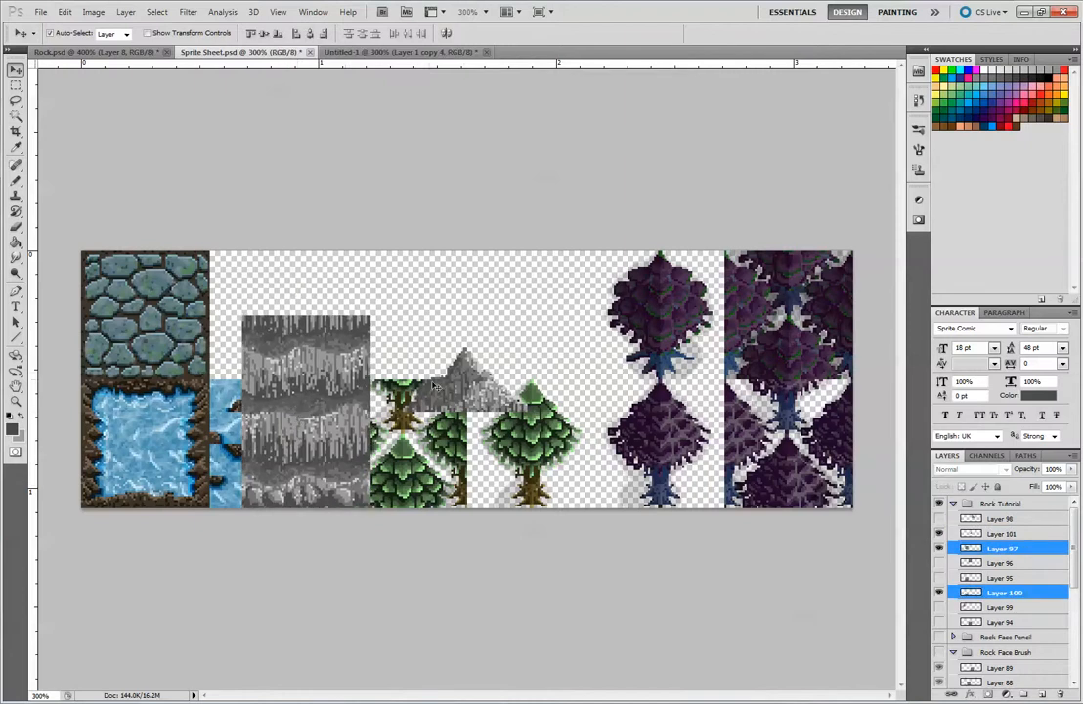
drag(479, 371, 320, 271)
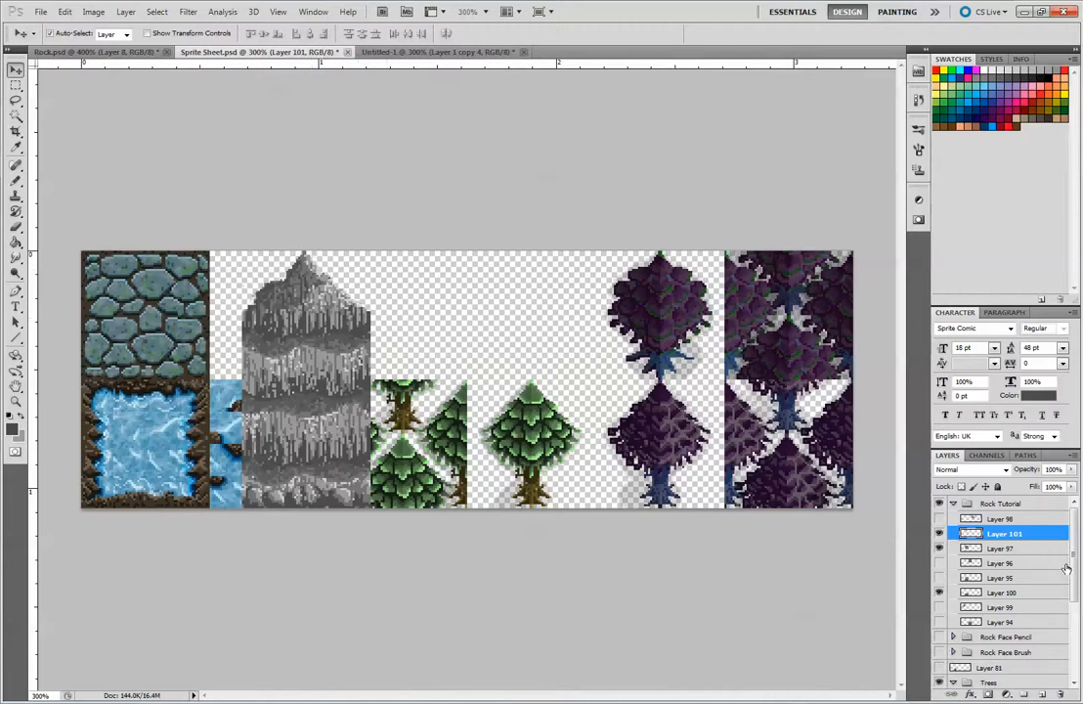
Step: Hide and collapse the Trees group, then hide the remaining purple tree on Layer 72 and move that layer into Trees
drag(1072, 567, 1073, 603)
click(939, 599)
click(953, 599)
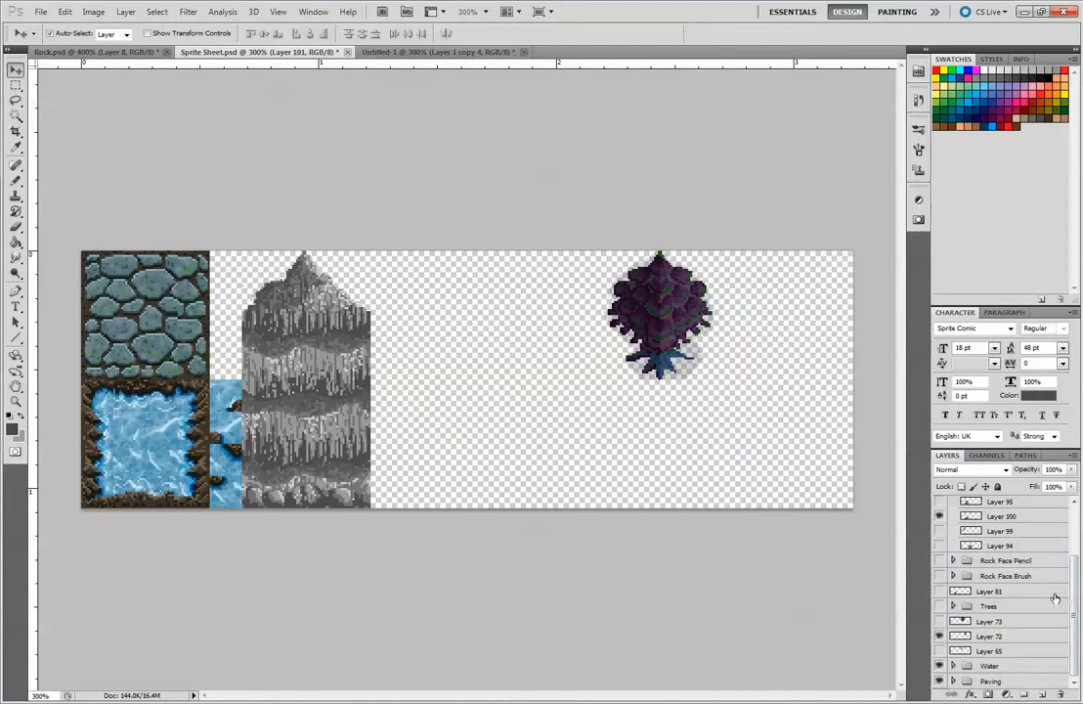
click(945, 591)
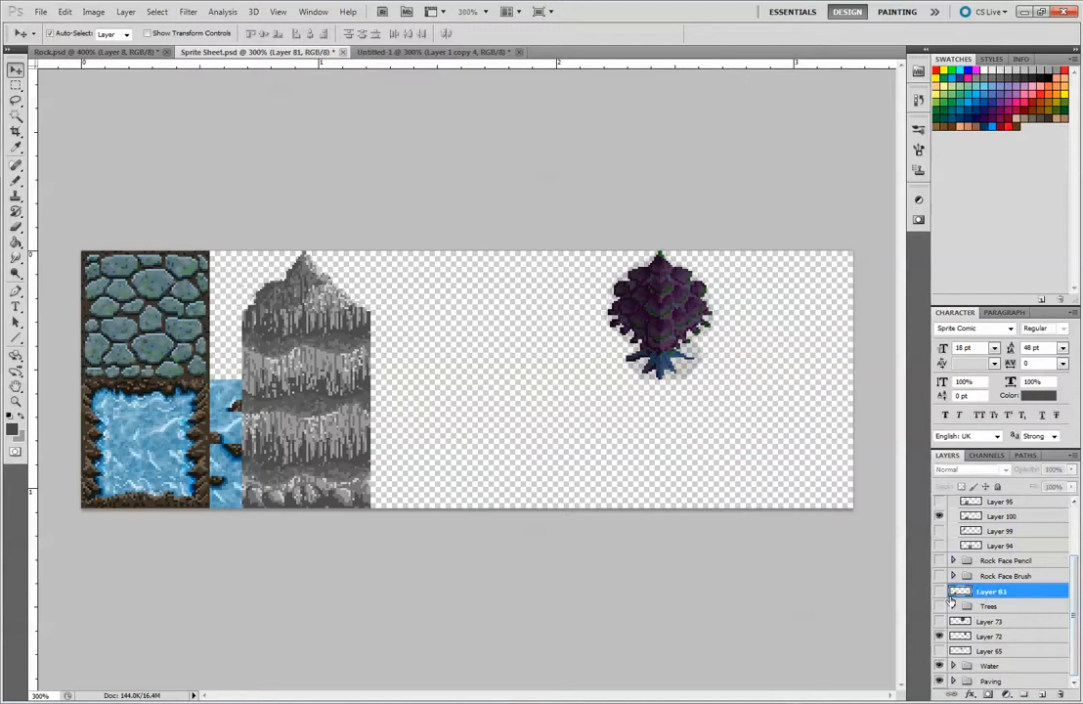
click(940, 591)
click(939, 635)
click(940, 635)
drag(987, 636, 1007, 607)
scroll(1007, 607, up, 3)
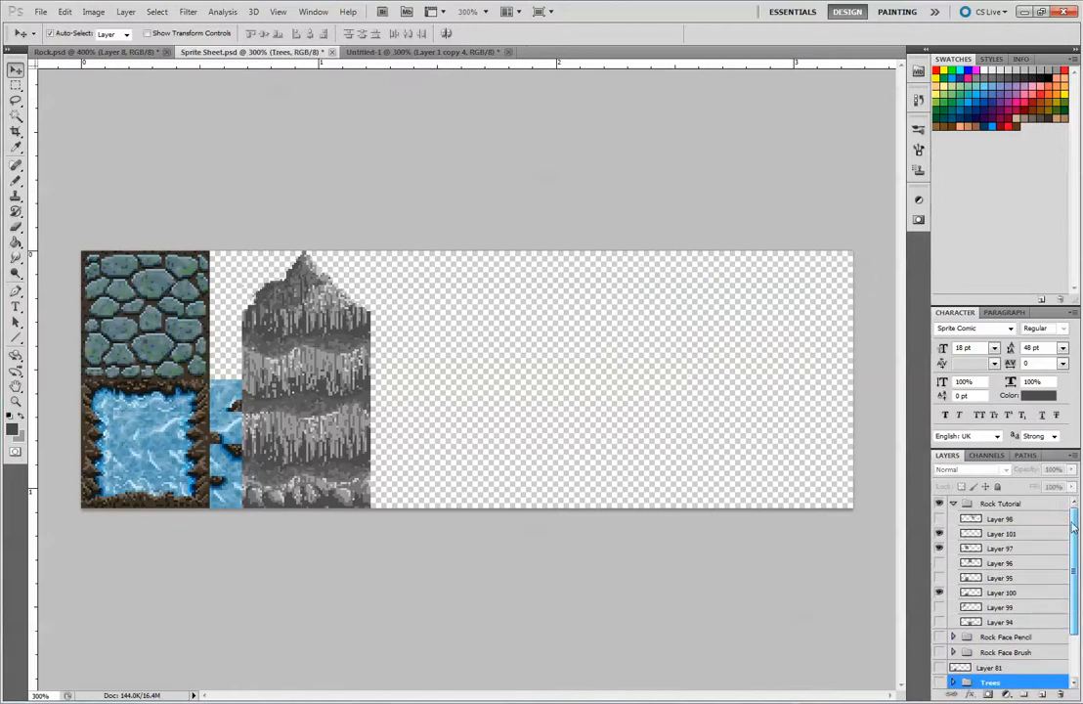
Step: Move the stacked peak, rock face and base to the middle of the sheet, and show cliff-edge Layers 98 and 99
drag(460, 292, 331, 477)
drag(352, 421, 576, 420)
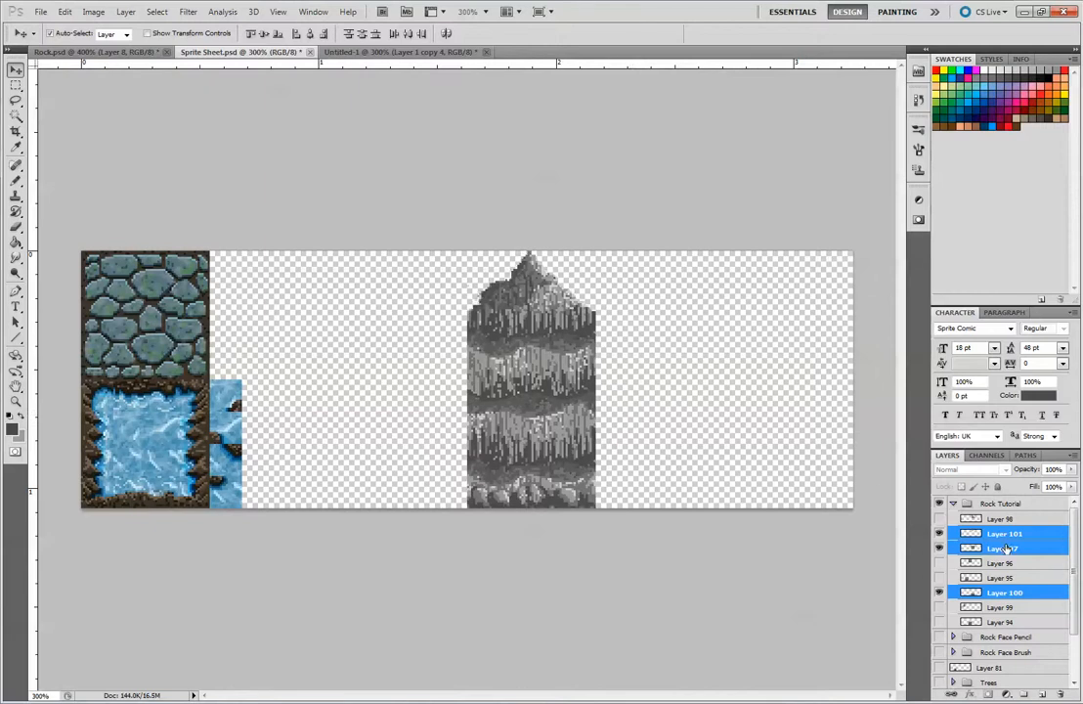
click(940, 518)
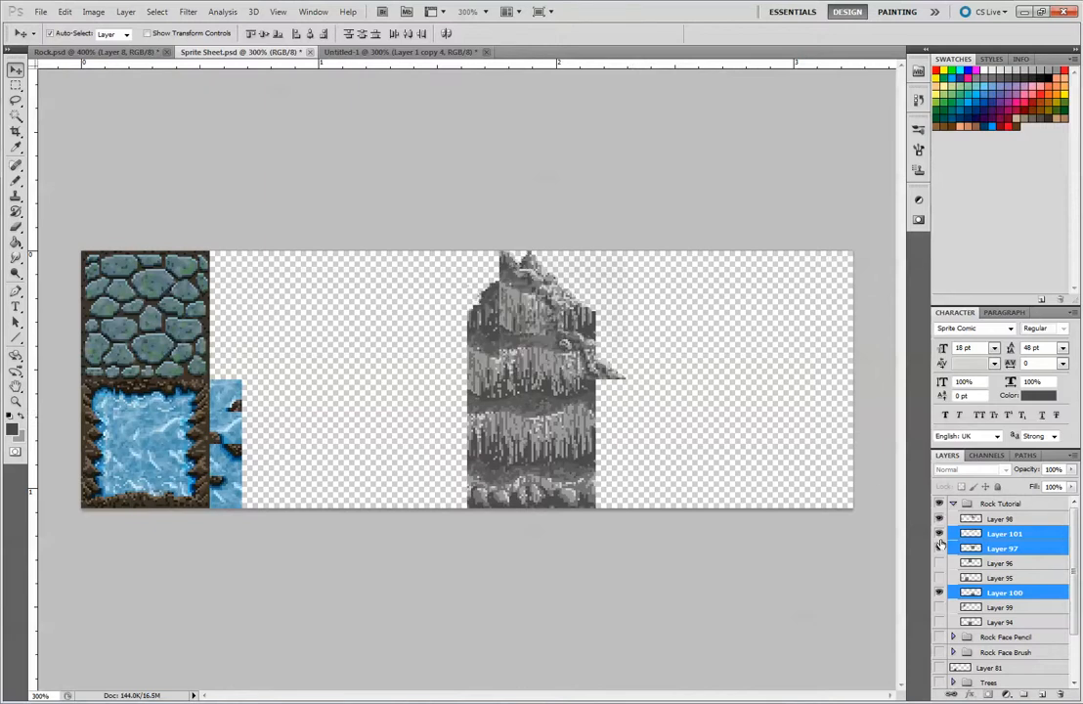
click(941, 578)
click(940, 578)
click(940, 607)
Step: Place both cliff-edge pieces against the sides of the rock stack, nudging the right one up to align its rock bands
drag(218, 305, 443, 384)
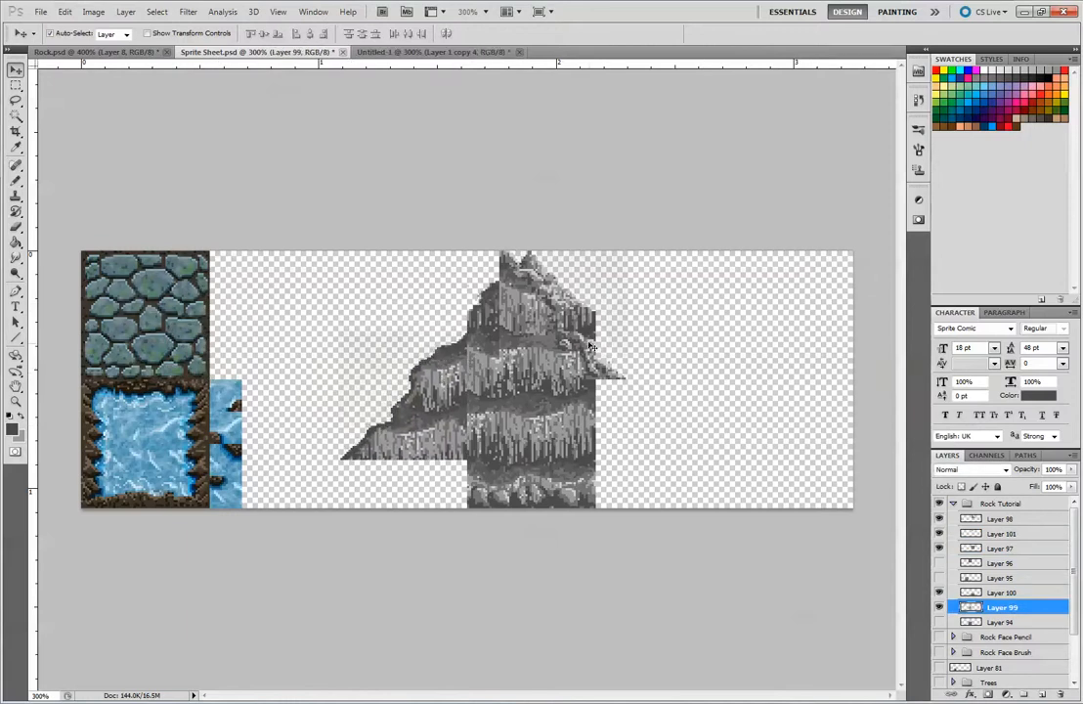
drag(547, 359, 642, 431)
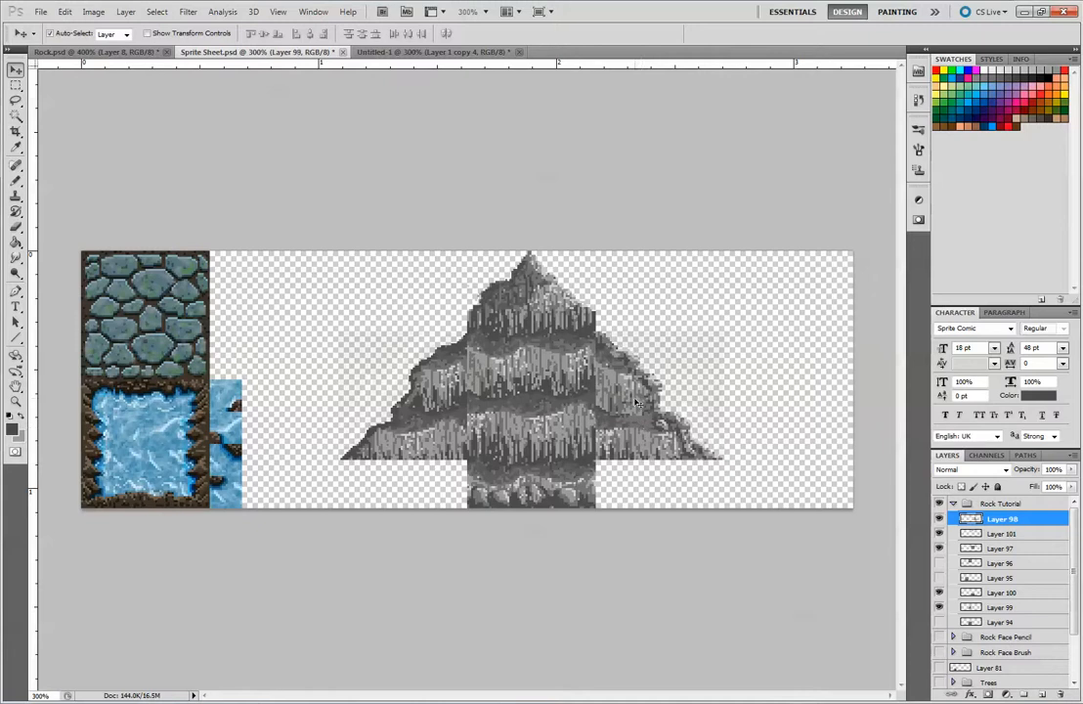
key(Up)
key(Up)
key(Up)
key(Up)
key(Up)
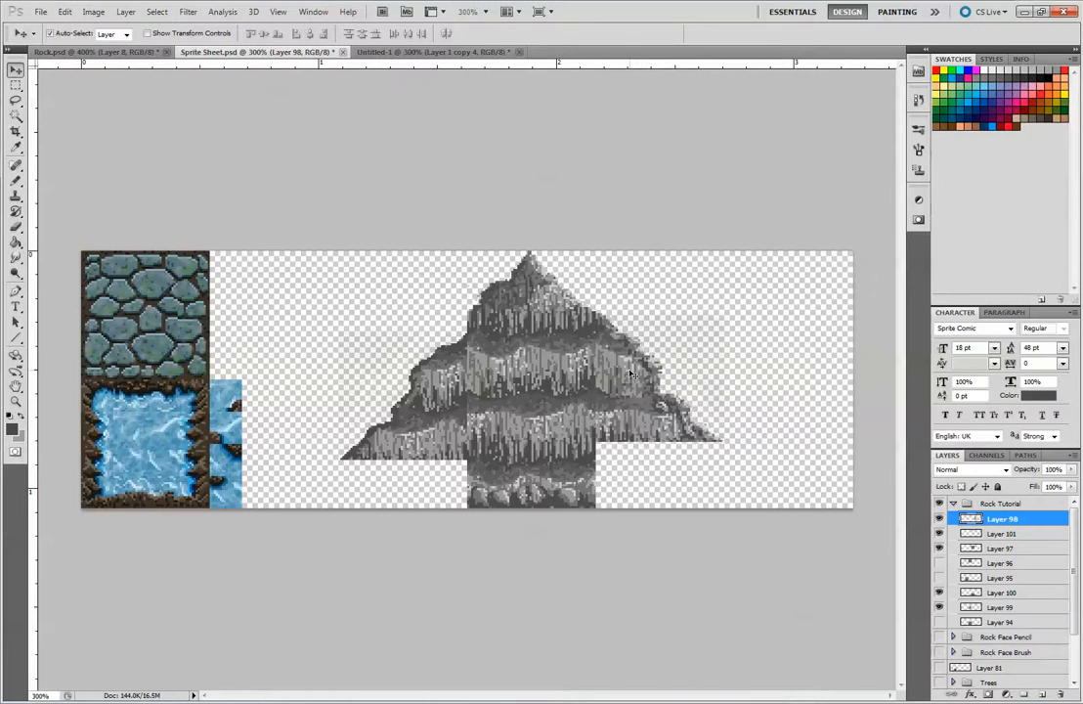
Step: Nudge the left cliff-edge piece up to align its rock bands, and shift the boulder-footed base slightly to the right
click(421, 422)
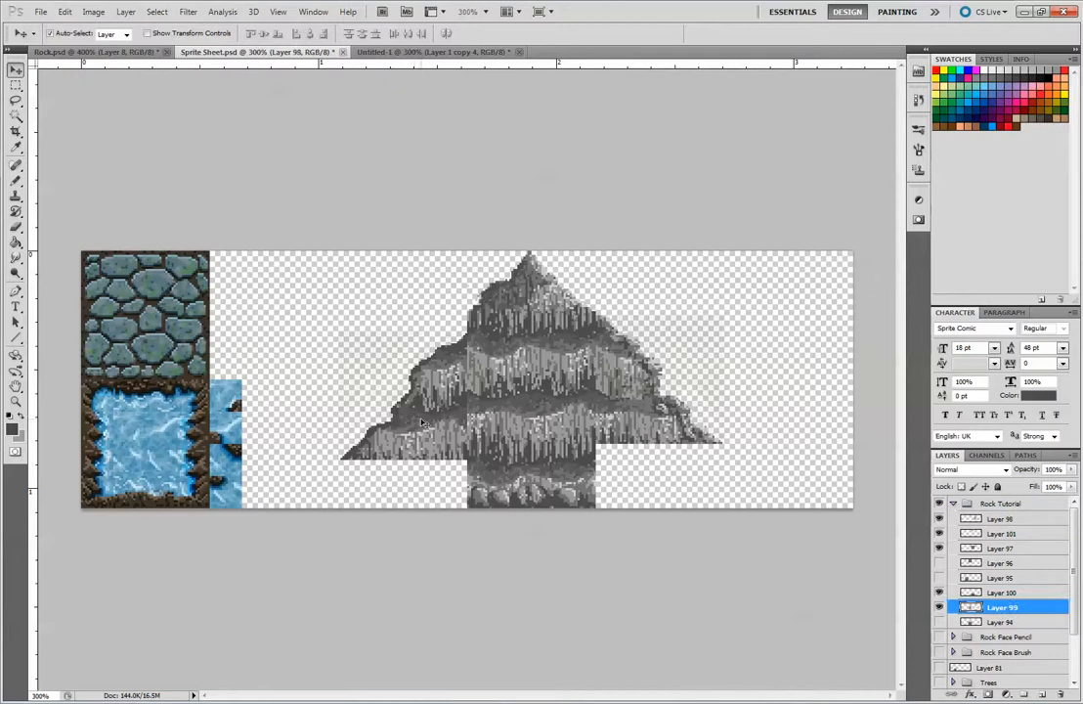
key(Up)
key(Up)
key(Up)
key(Up)
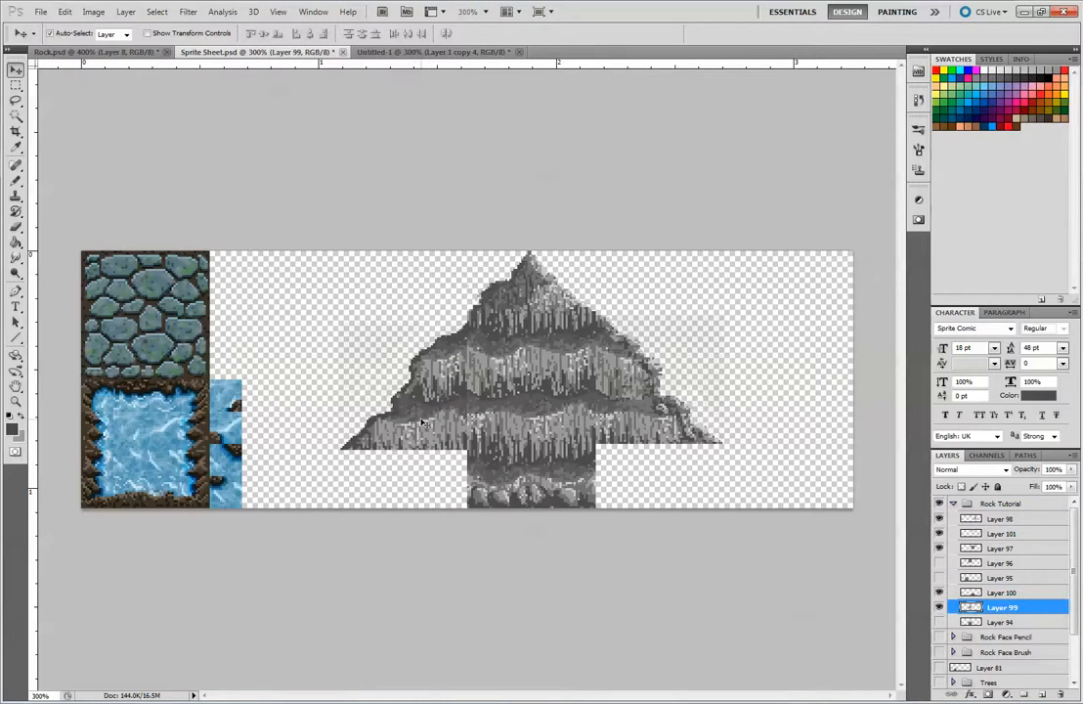
key(Up)
key(Up)
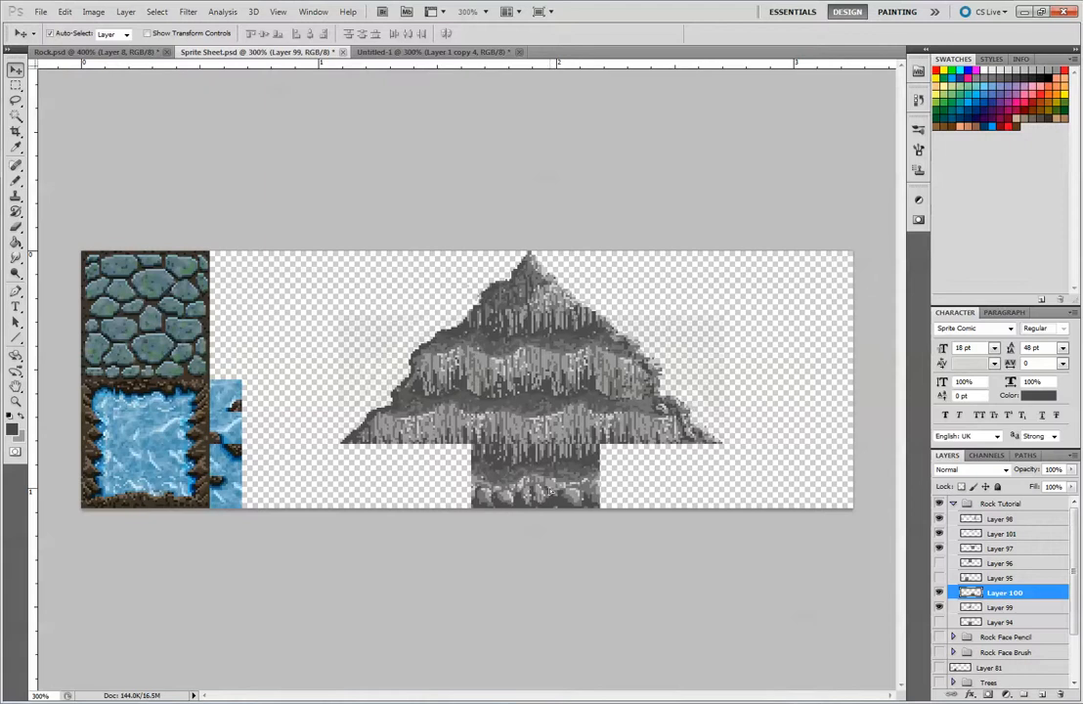
drag(585, 486, 589, 486)
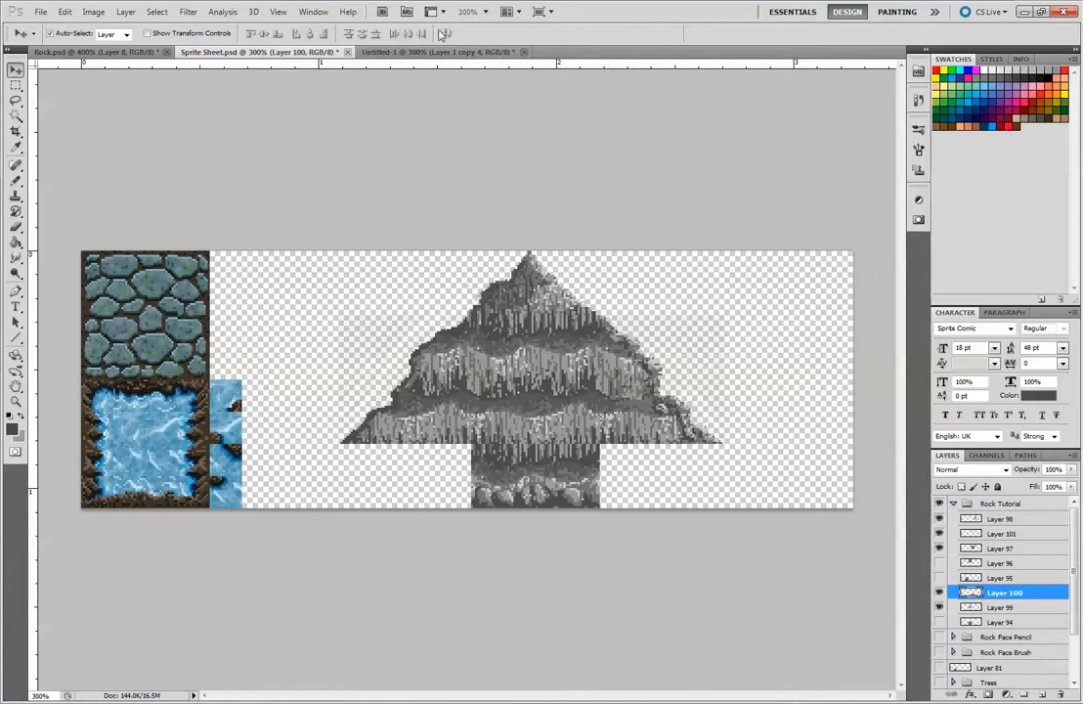
Step: In Untitled-1, hide Layer 1 copy 4, show Layer 1 copy, and select the tile's upper half with the 64 × 32 px marquee
click(383, 52)
click(940, 587)
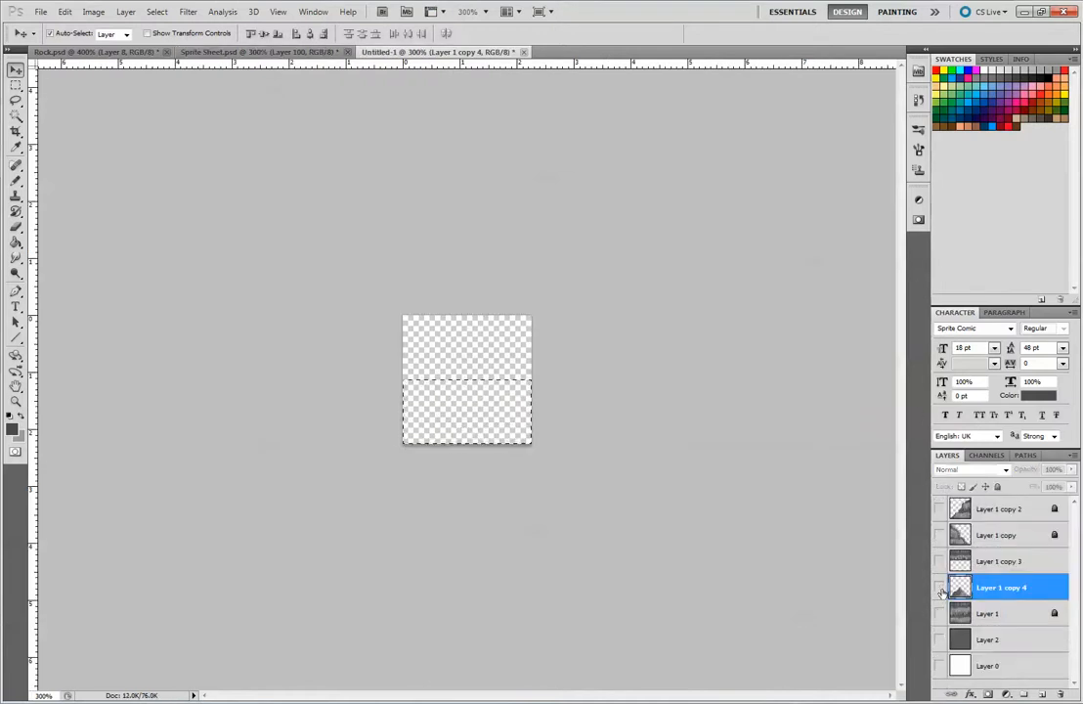
click(939, 535)
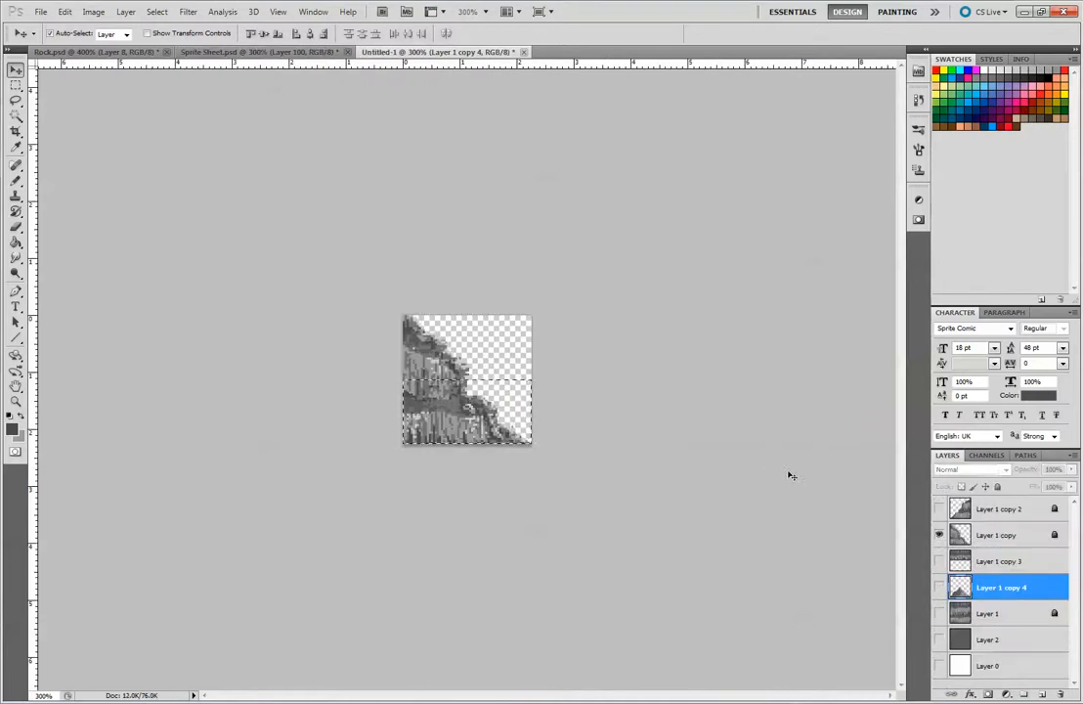
click(16, 85)
drag(483, 391, 484, 306)
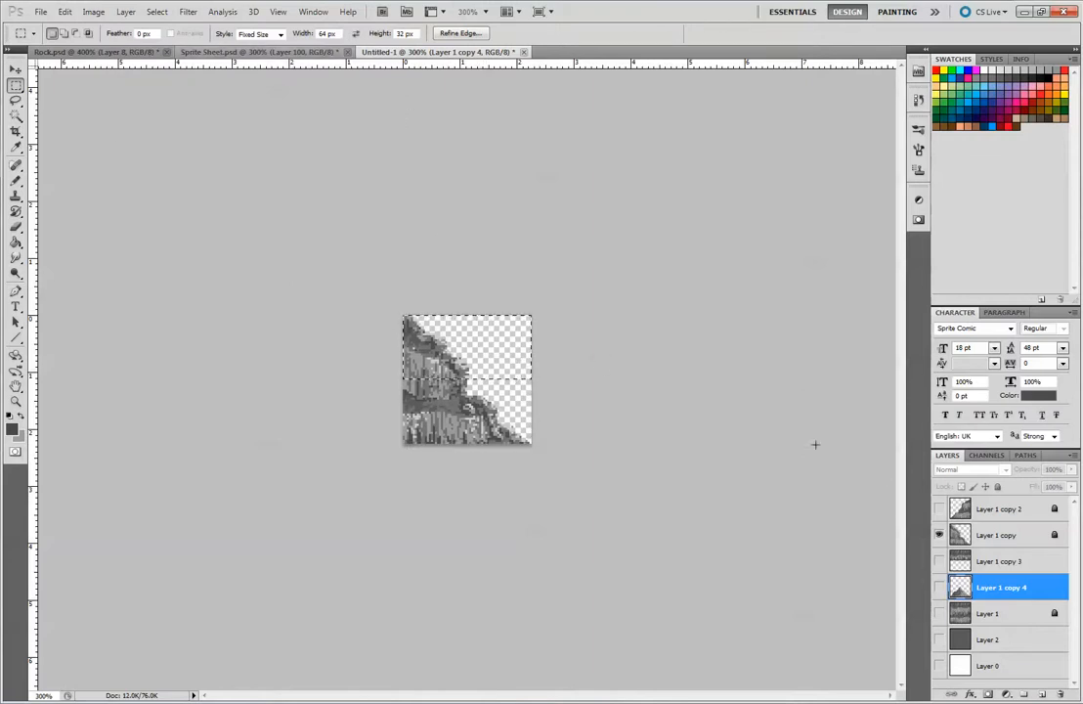
Step: Unlock the cliff-edge layers Layer 1 copy and Layer 1 copy 2, and show Layer 1 copy 2
click(1002, 535)
click(1005, 509)
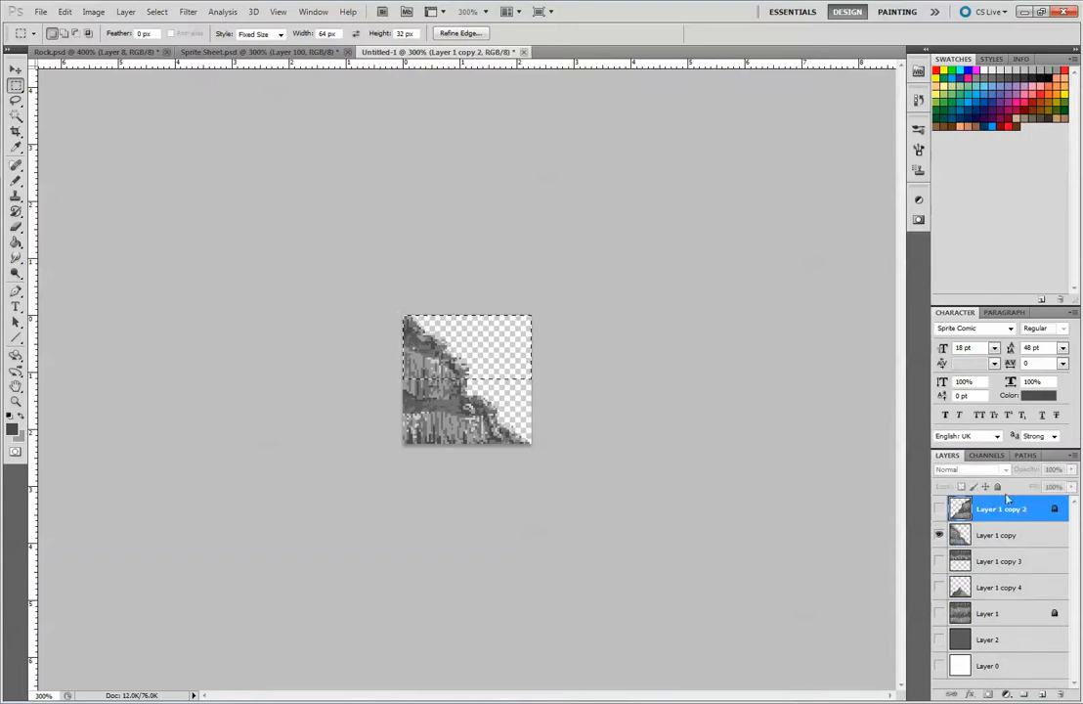
click(939, 509)
Step: Duplicate Layer 1 copy and Layer 1 copy 2 together, and hide the two originals
click(1002, 534)
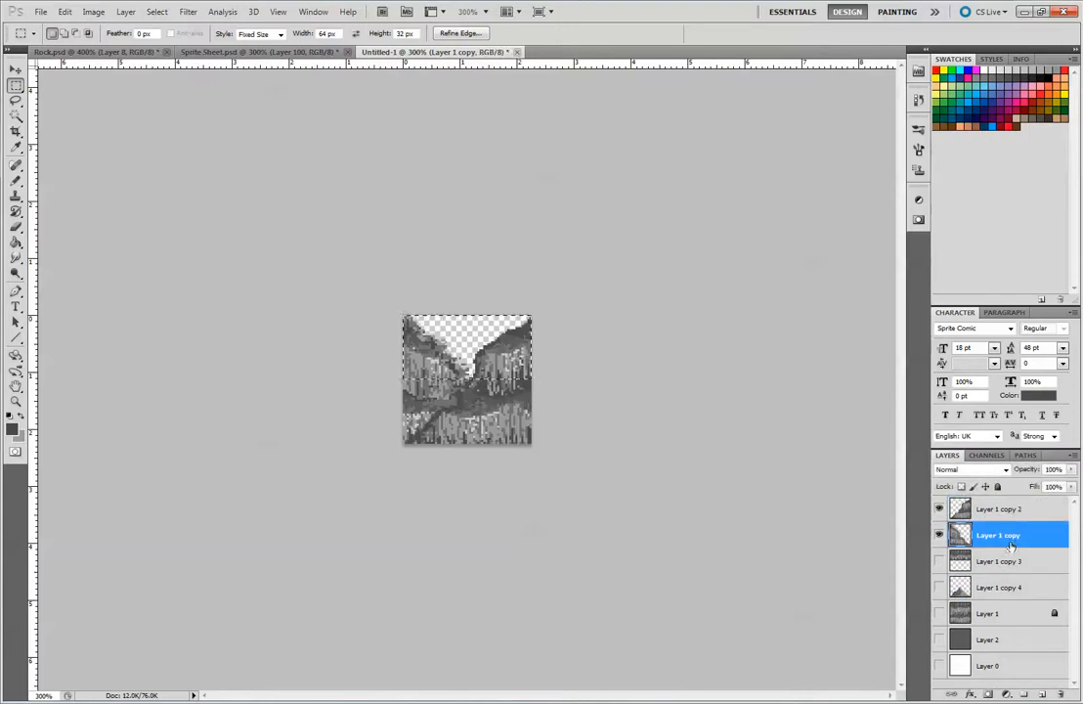
shift+click(1007, 510)
drag(1007, 510, 1043, 694)
drag(940, 562, 940, 585)
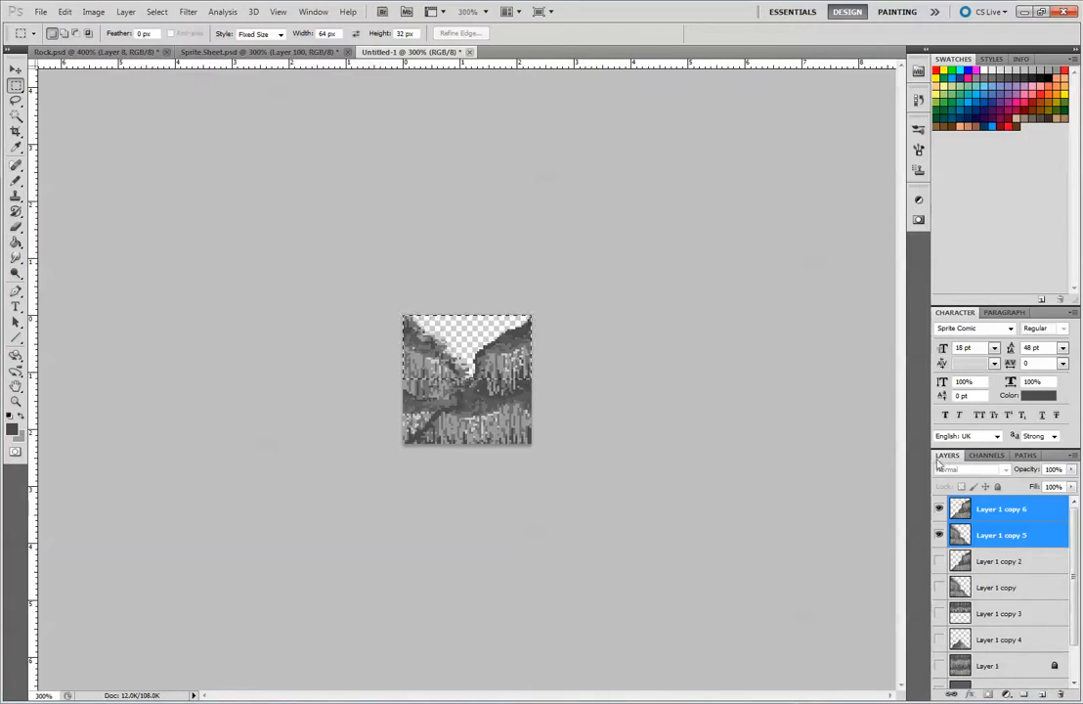
Step: Erase the lower half of both duplicated cliff edges, Layer 1 copy 6 and Layer 1 copy 5, within a 64 × 32 px selection
click(945, 512)
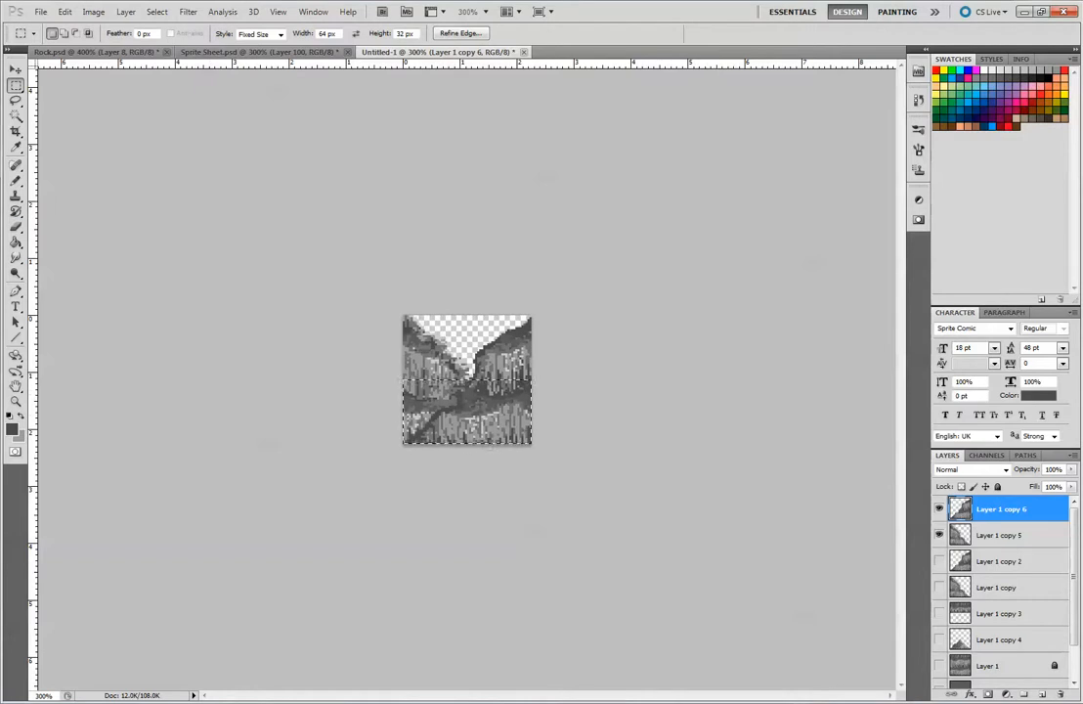
key(b)
shift+click(1009, 536)
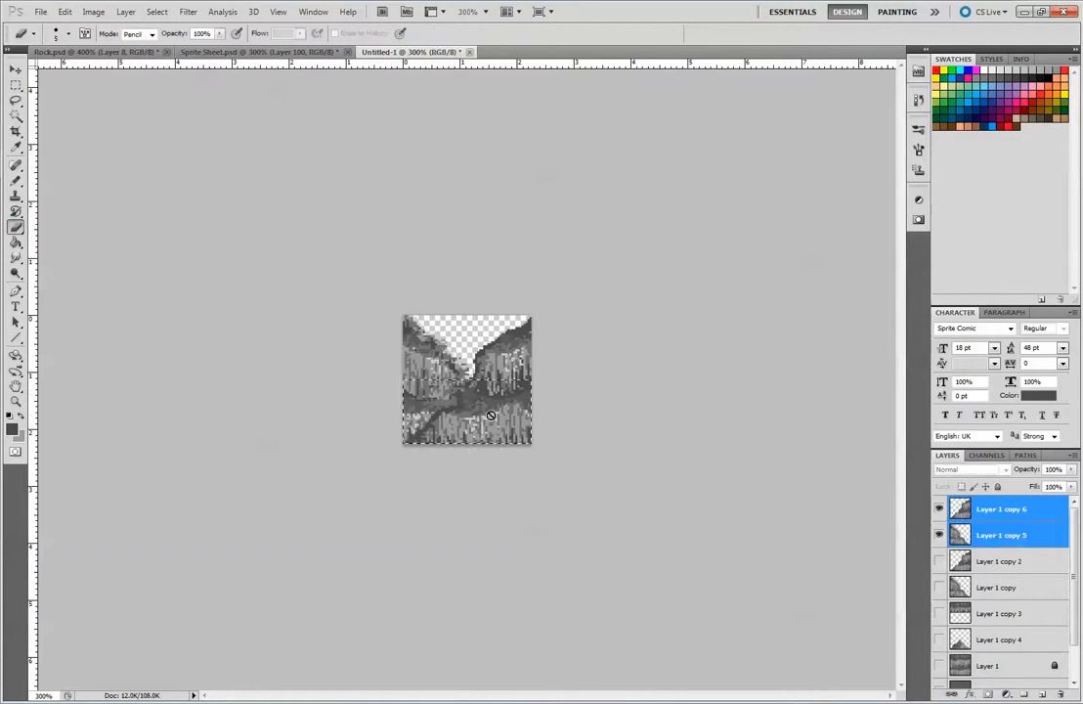
click(1014, 516)
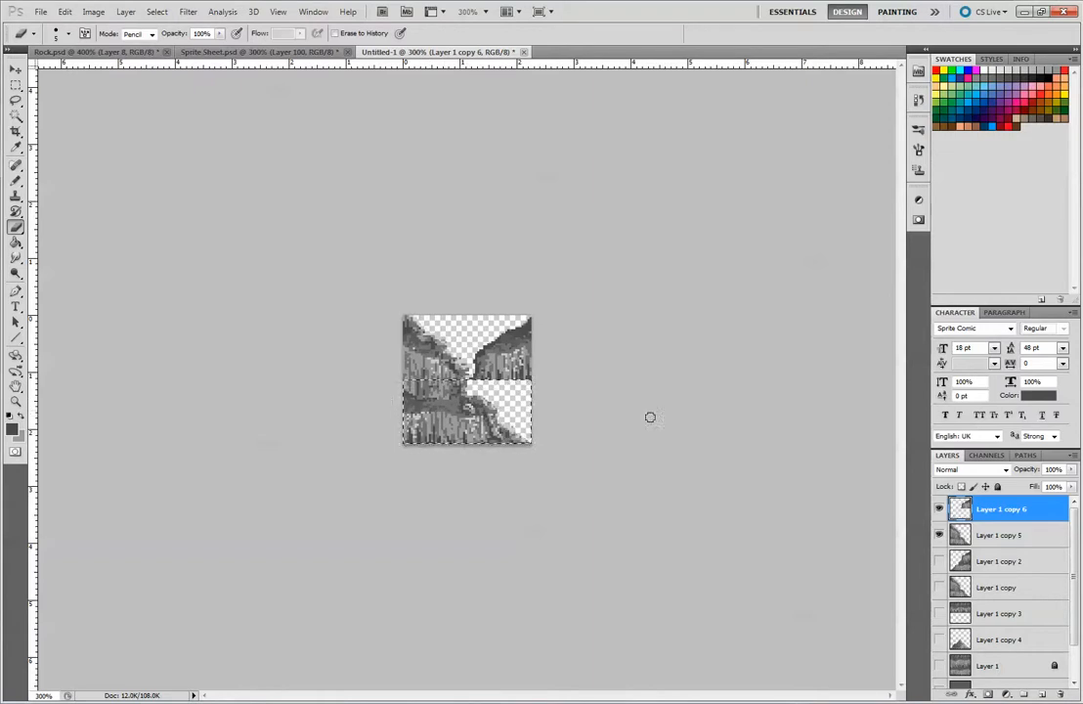
key(alt+bracketleft)
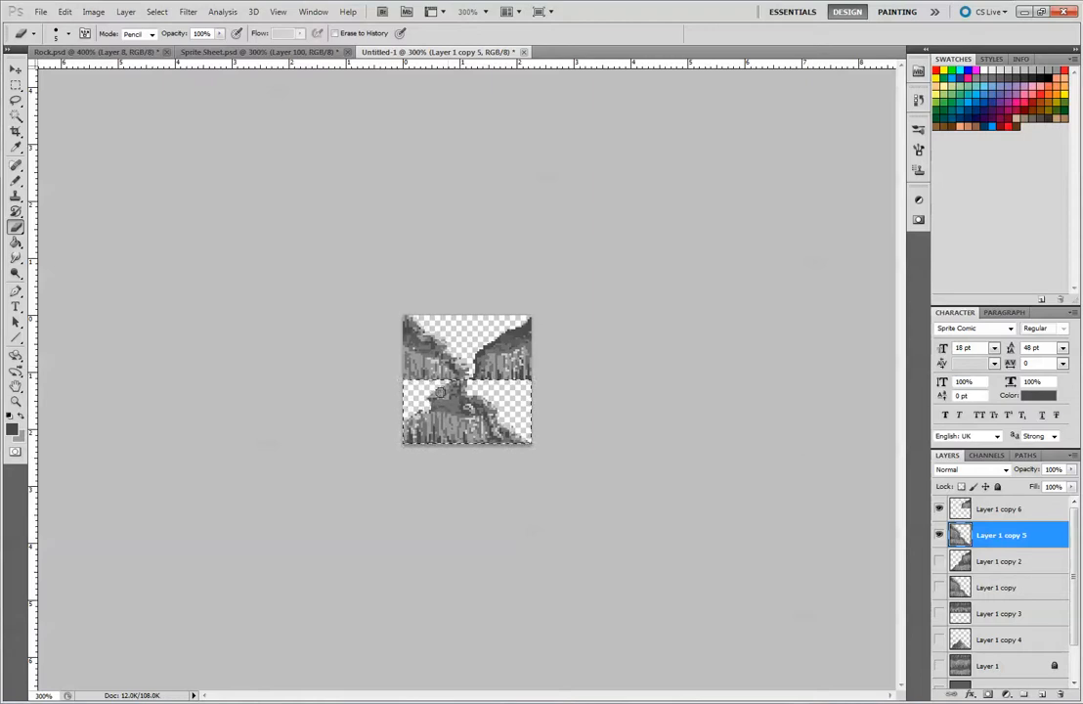
mouse_move(479, 387)
mouse_down()
mouse_move(441, 452)
mouse_move(471, 441)
mouse_move(499, 457)
mouse_move(526, 436)
mouse_up()
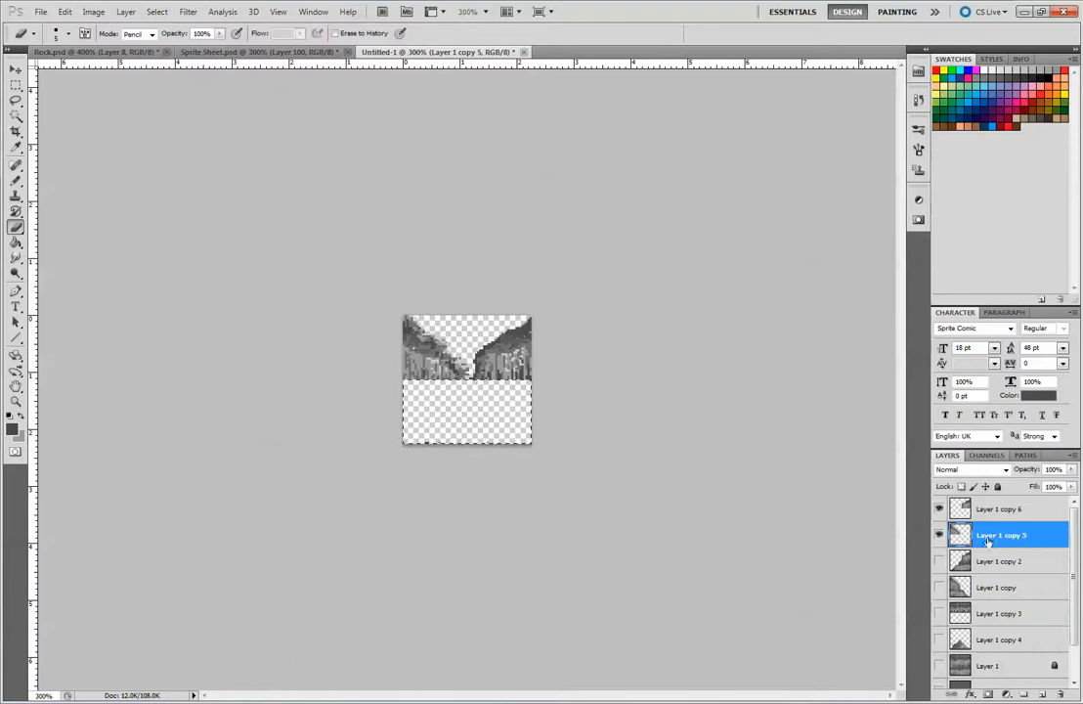
key(alt+bracketright)
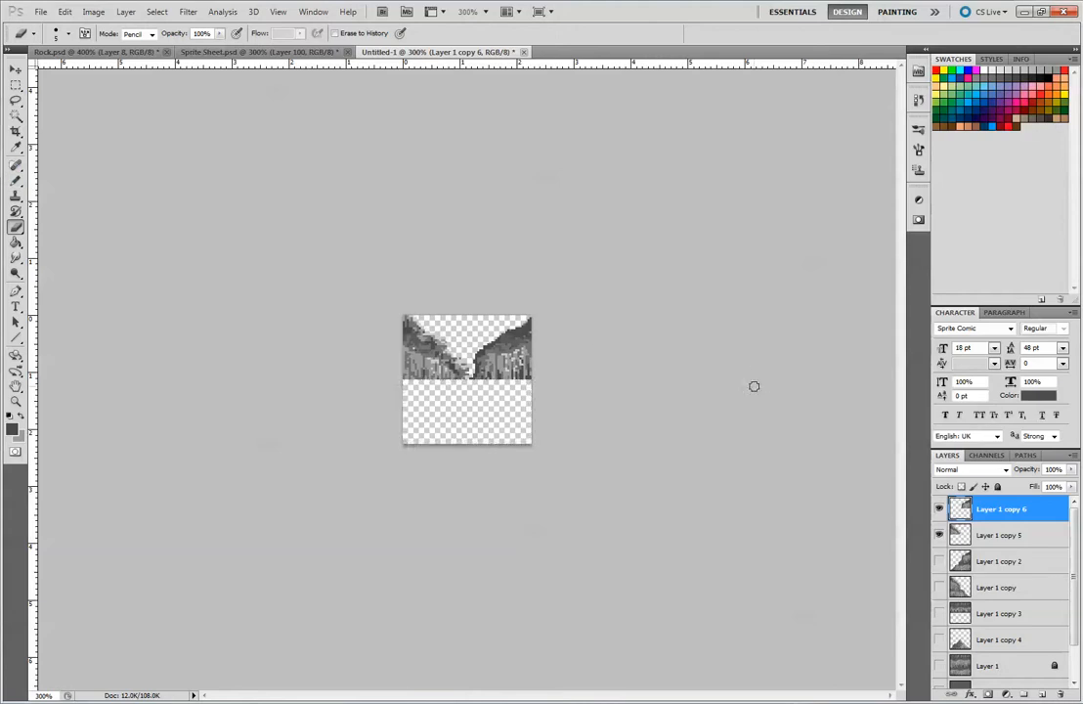
Step: Move the Layer 1 copy 6 cliff edge alone into the tile's lower-left quarter and place boulder-base Layer 1 copy 3 beside it
drag(940, 509, 945, 528)
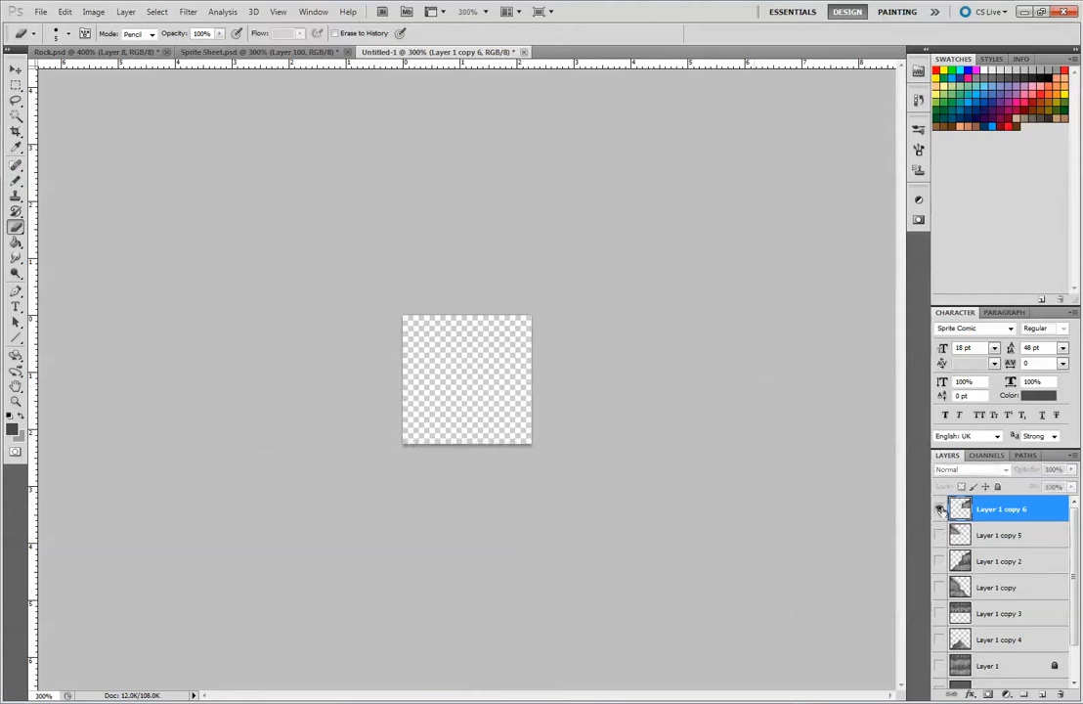
click(938, 509)
click(14, 70)
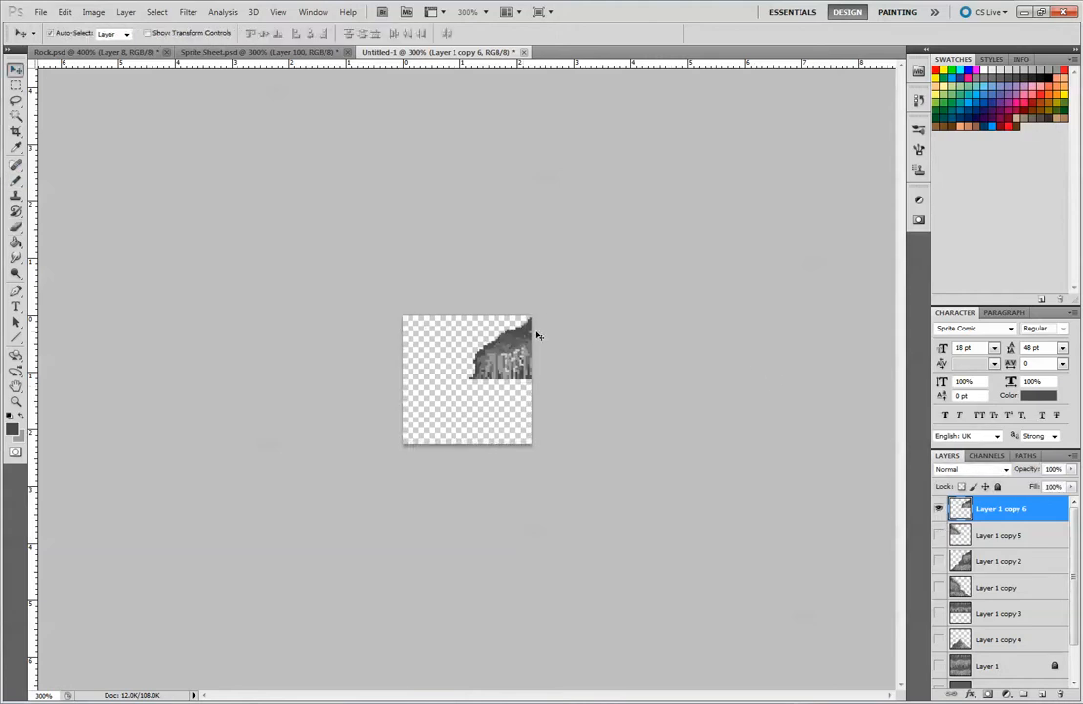
mouse_move(521, 360)
mouse_down()
mouse_move(501, 367)
mouse_move(451, 433)
mouse_move(448, 420)
mouse_up()
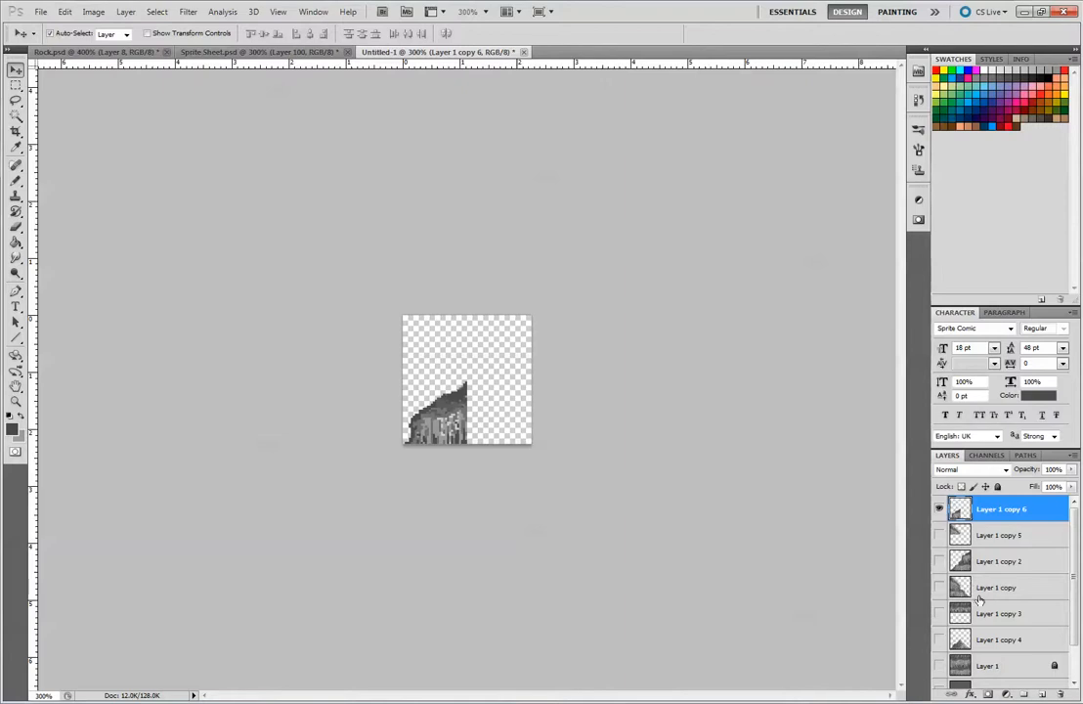
click(939, 614)
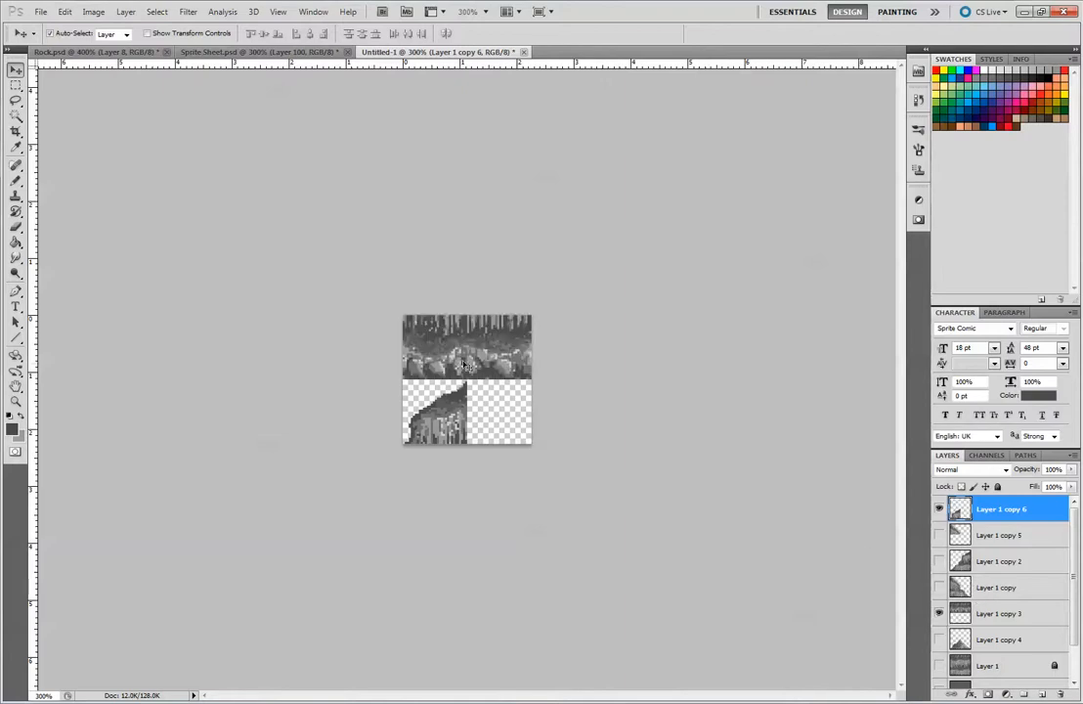
drag(526, 351, 527, 415)
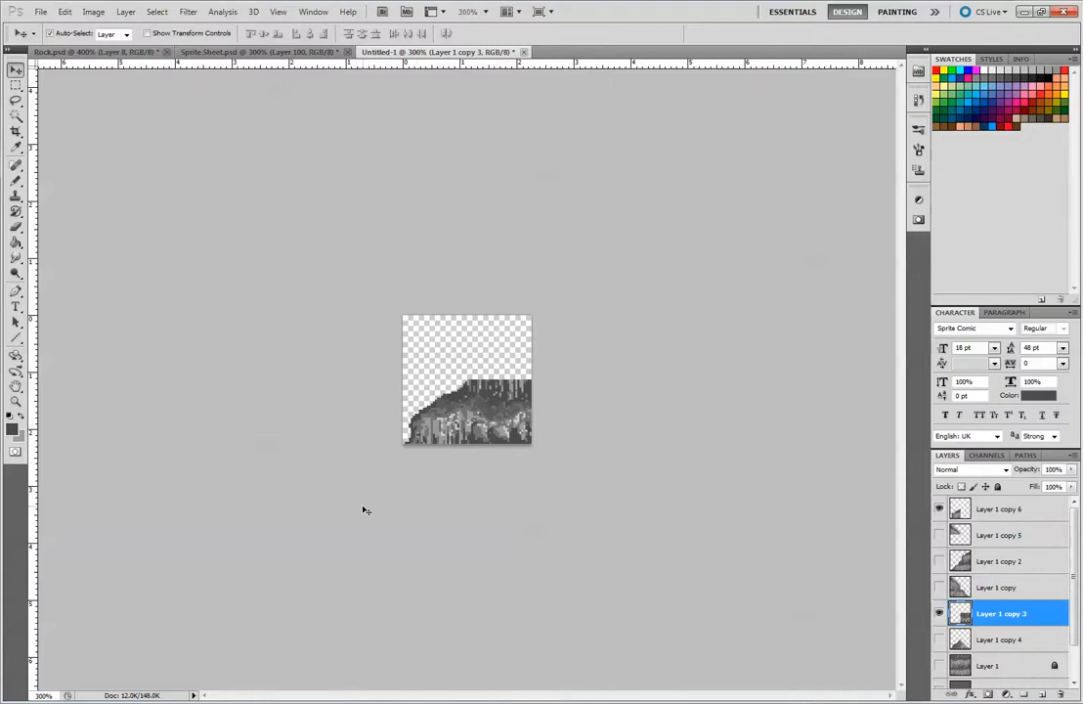
Step: Pencil boulders along the foot of the cliff edge on Layer 1 copy 6, using dark, mid and light greys sampled from the rock
key(ctrl+equal)
key(ctrl+equal)
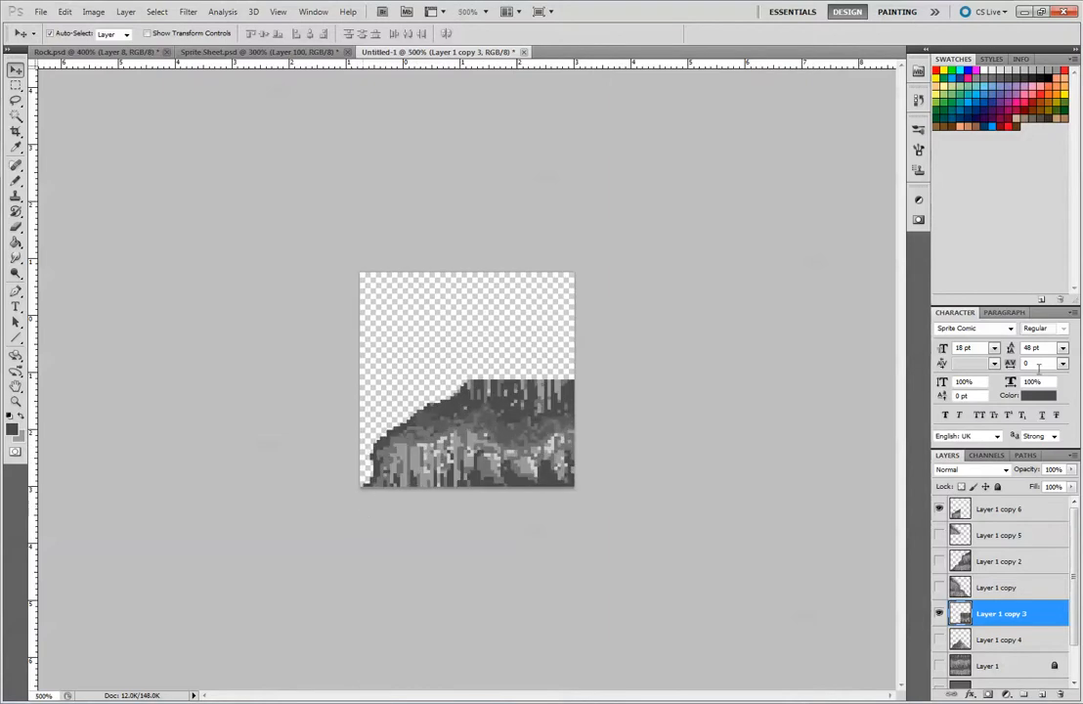
click(1007, 508)
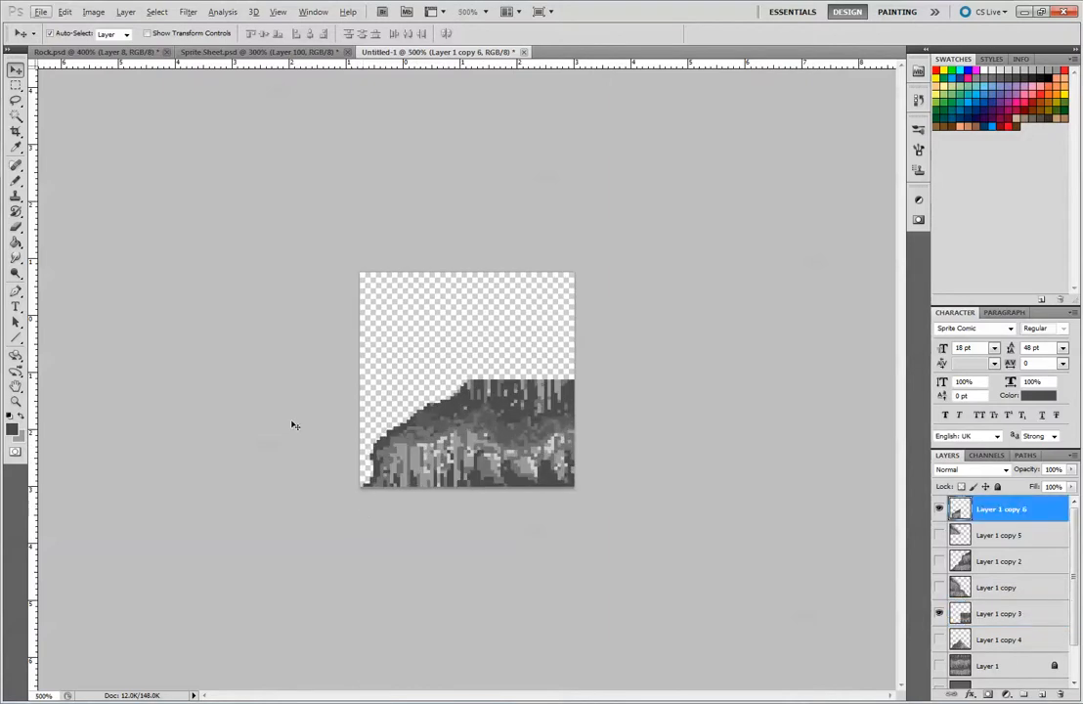
click(18, 183)
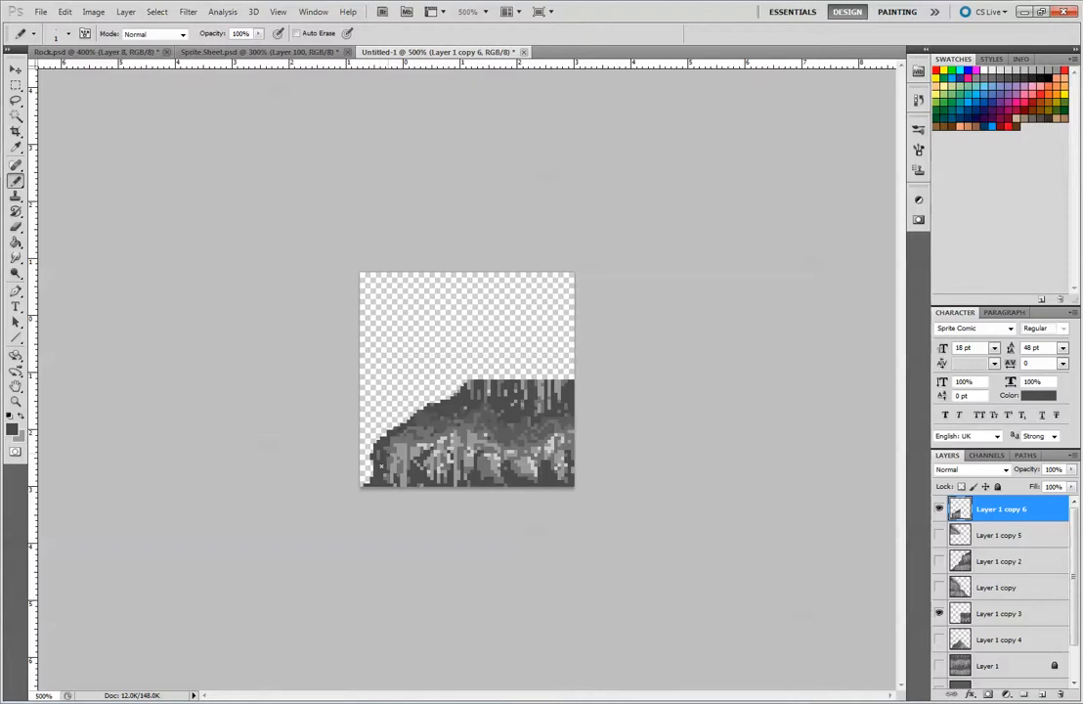
alt+click(438, 472)
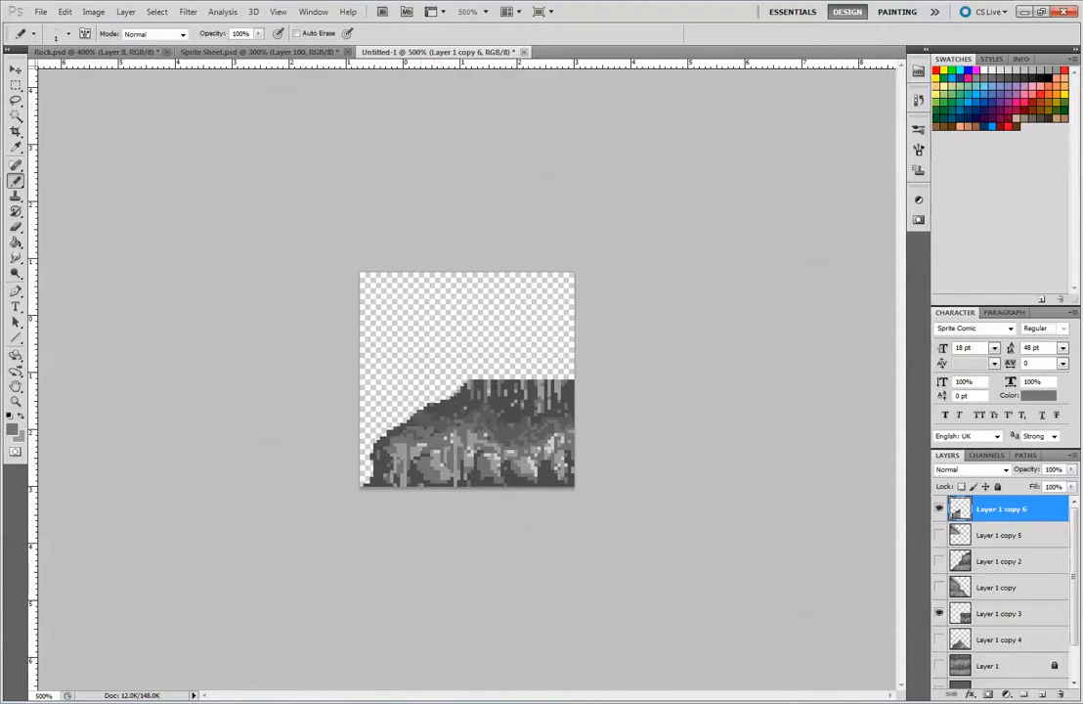
alt+click(462, 473)
alt+click(402, 454)
drag(387, 456, 390, 464)
alt+click(402, 444)
key(alt)
alt+click(493, 457)
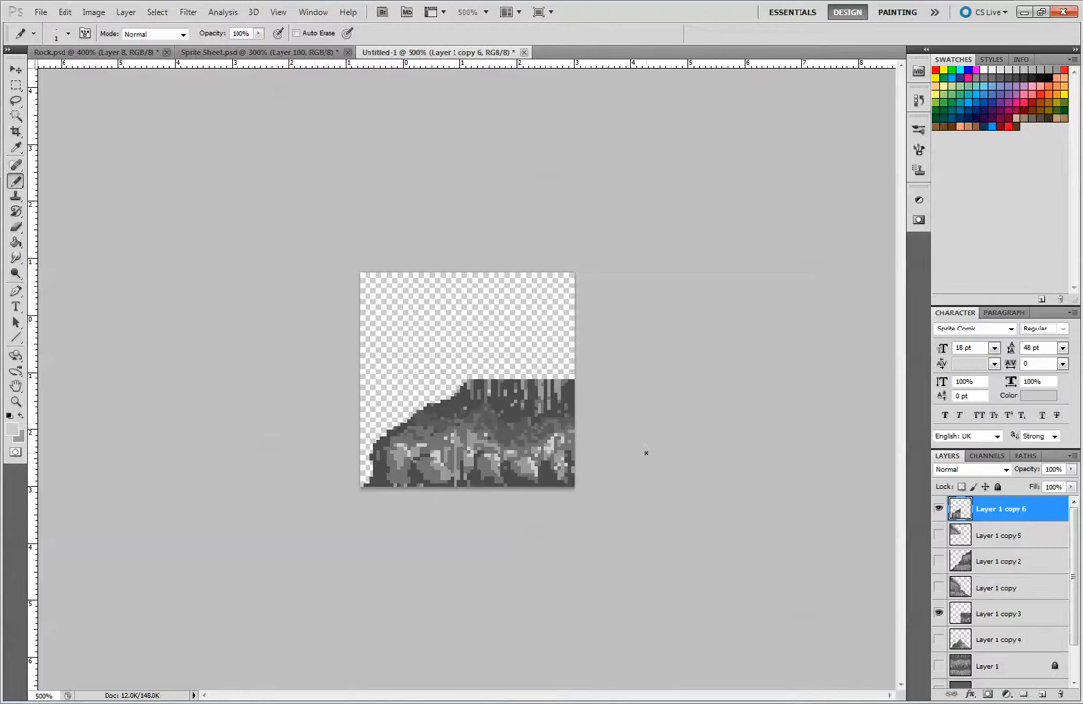
Step: In Sprite Sheet.psd, duplicate boulder-base Layer 100 and place the copy flush against the original's left side
click(249, 52)
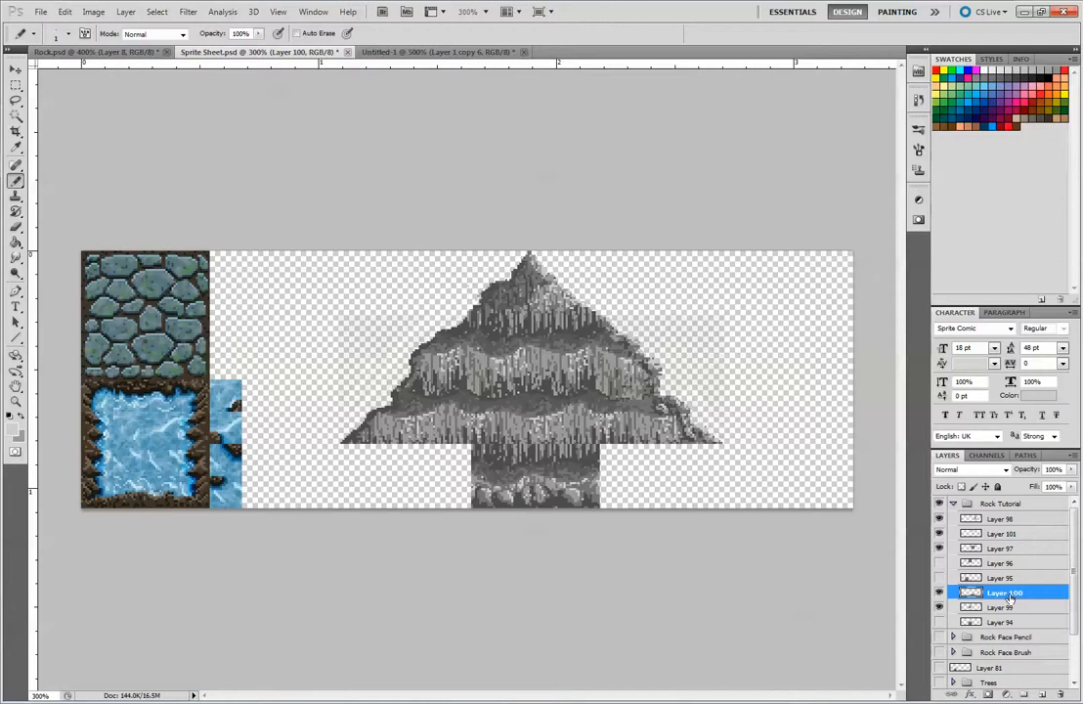
drag(977, 587, 1042, 694)
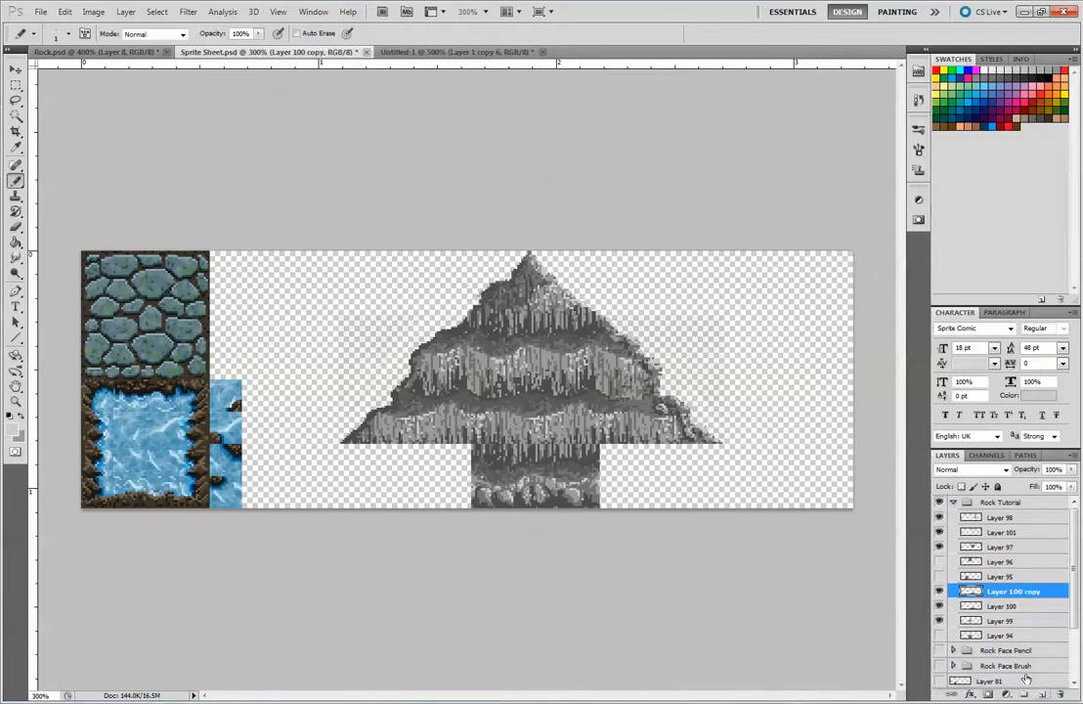
key(v)
drag(490, 425, 356, 425)
drag(429, 481, 433, 481)
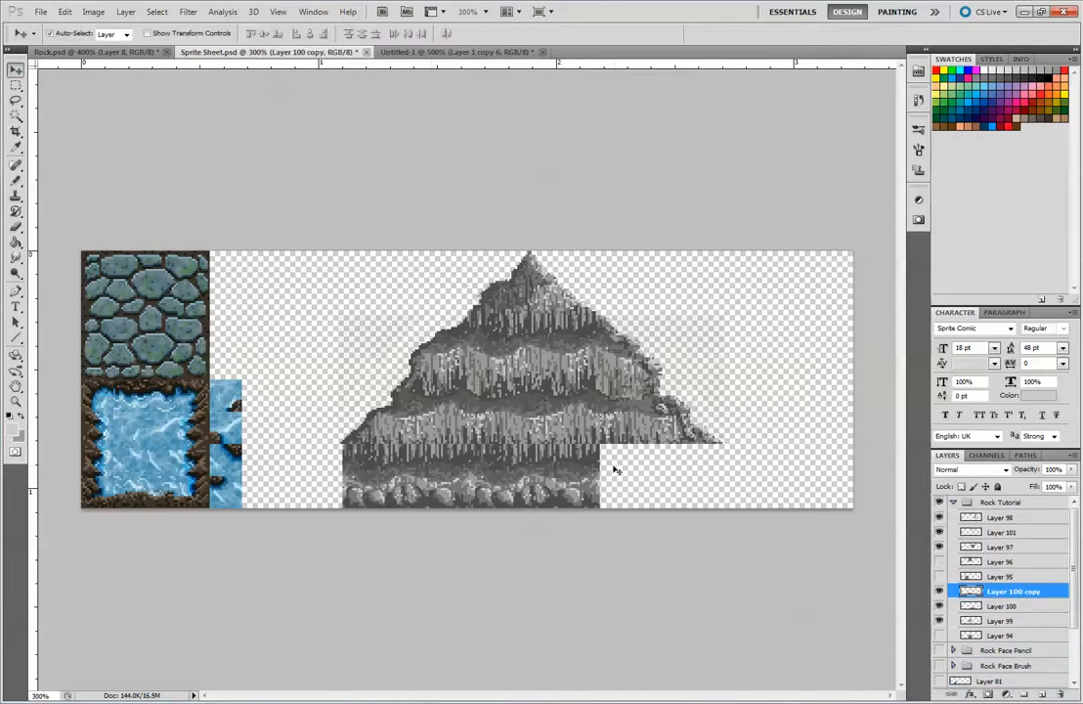
Step: Try nudging the two boulder-base pieces sideways to adjust the seam between them
key(Left)
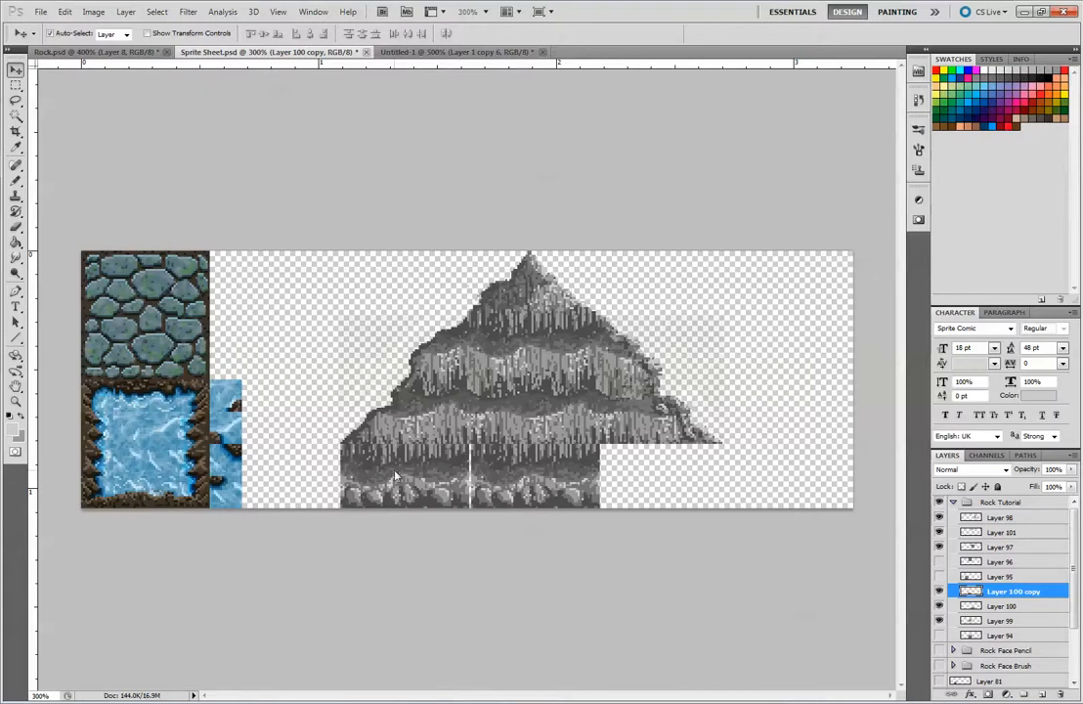
click(599, 476)
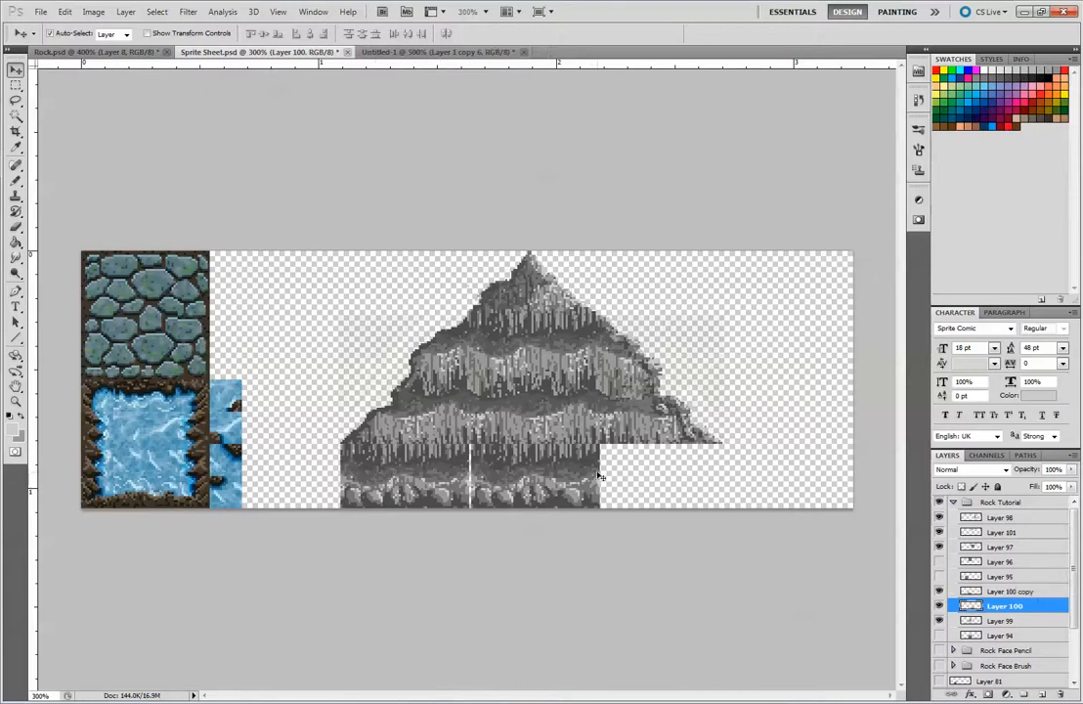
key(Left)
key(Right)
click(410, 456)
key(Right)
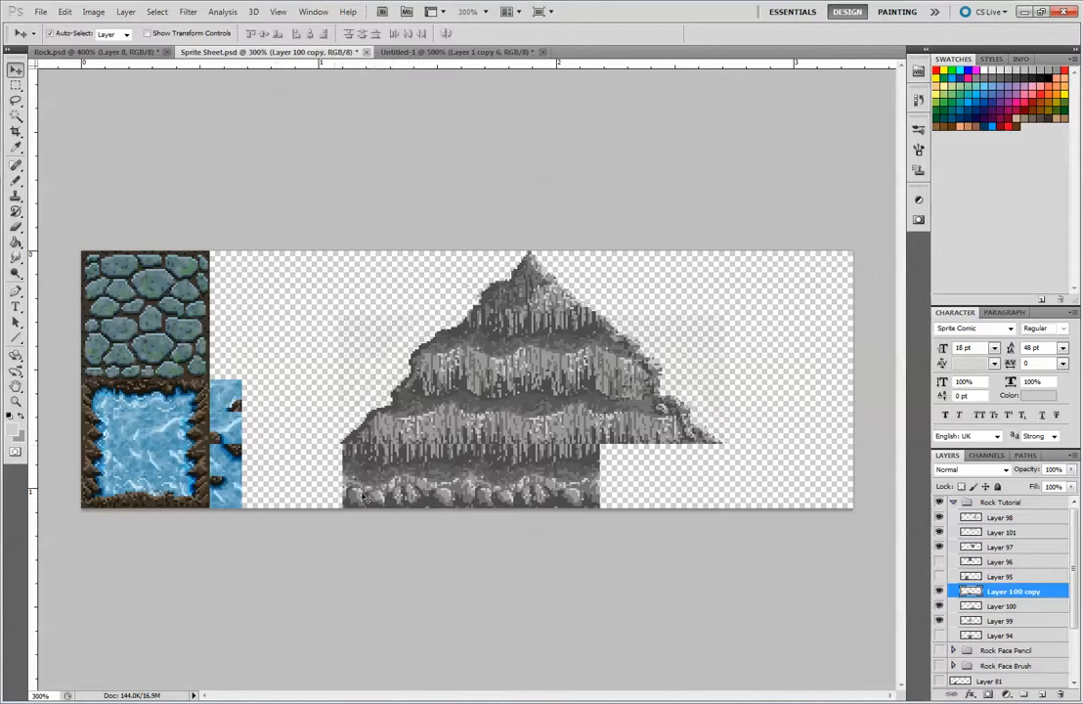
Step: In Untitled-1, move the boulder base back to the tile's upper half and the cliff-edge foot into the lower-right corner
click(452, 52)
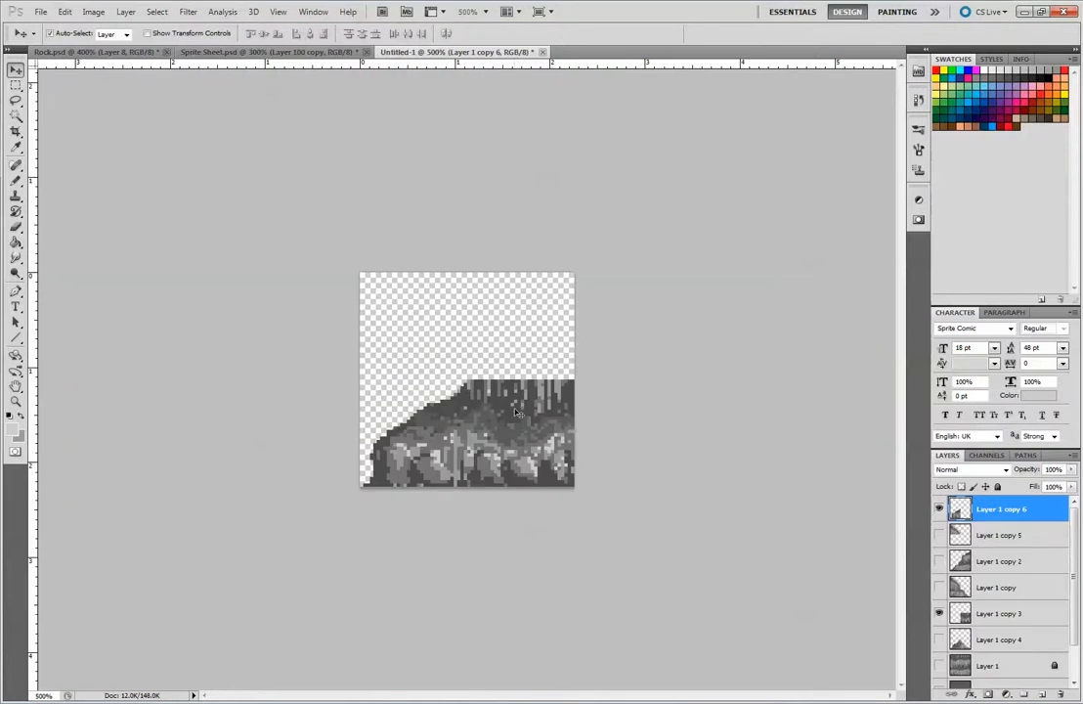
drag(411, 427, 411, 312)
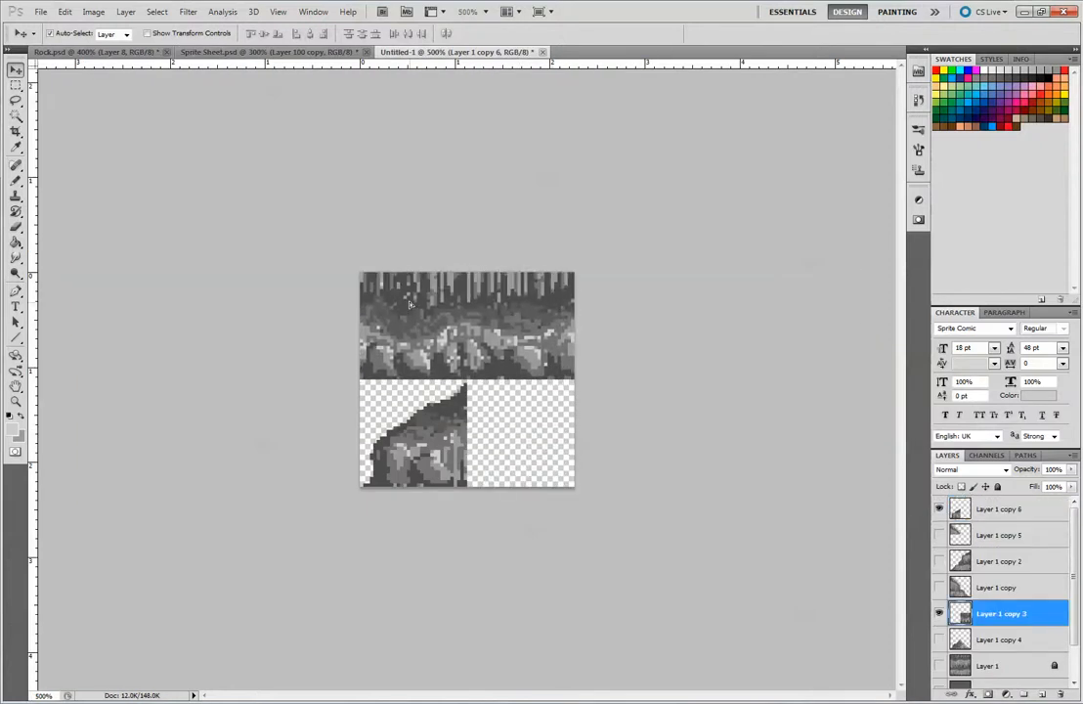
drag(450, 460, 556, 446)
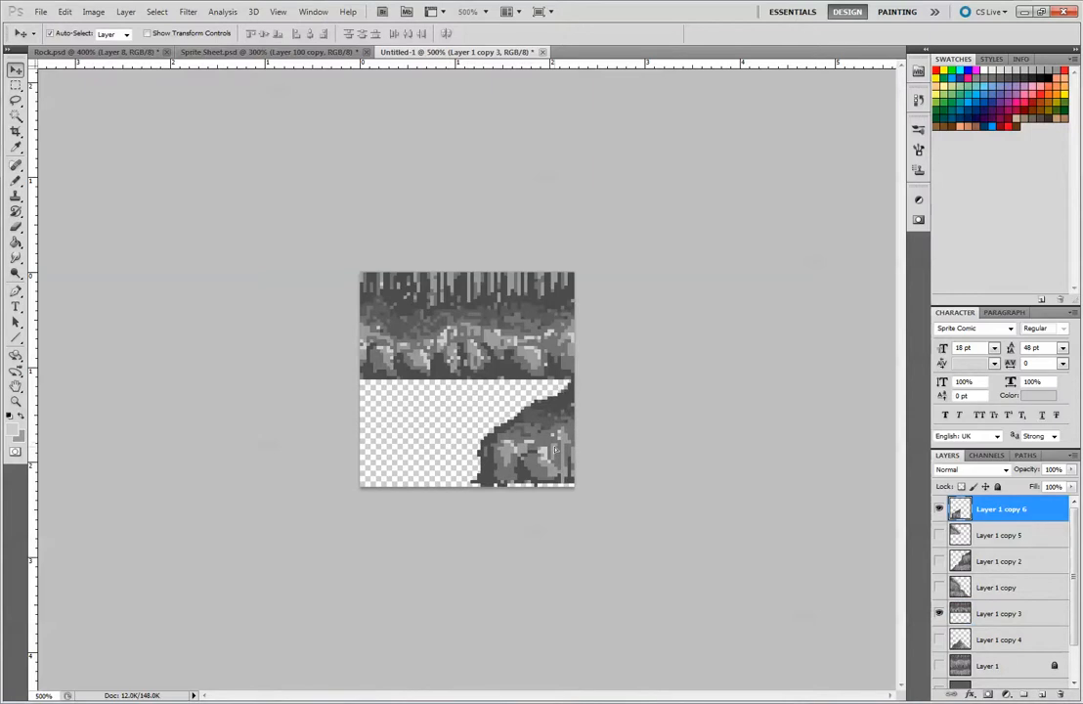
click(555, 346)
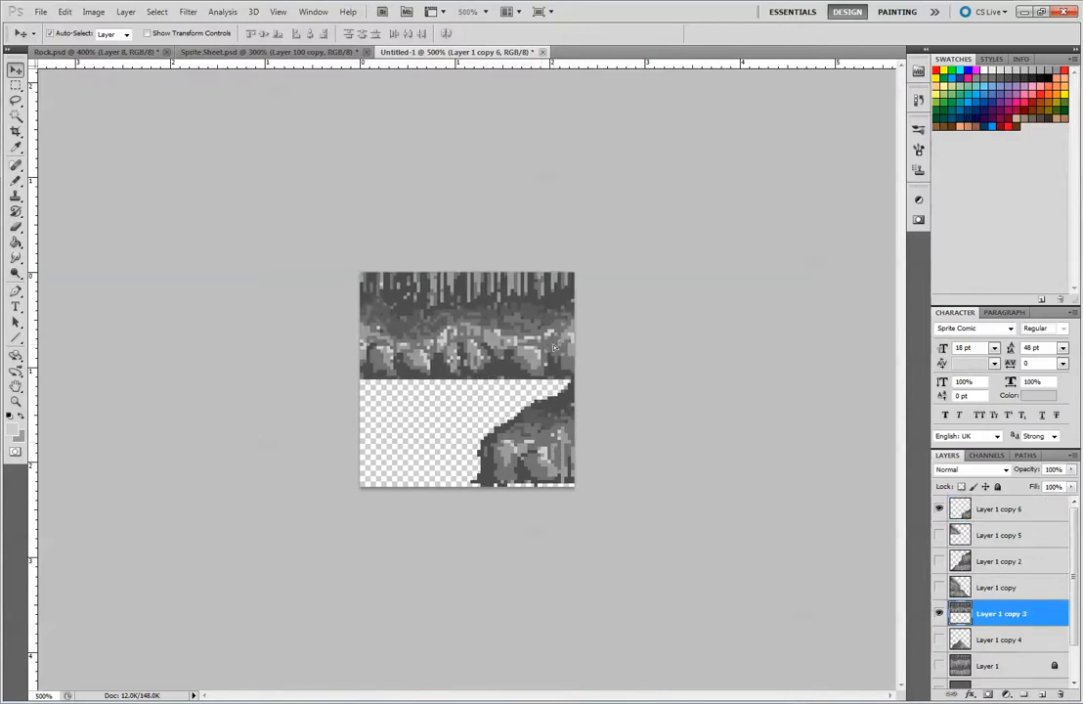
Step: Fill the gap along the bottom of the cliff-edge foot with dark grey pencil pixels, and make Layer 1 copy 6 active
click(16, 181)
alt+click(549, 456)
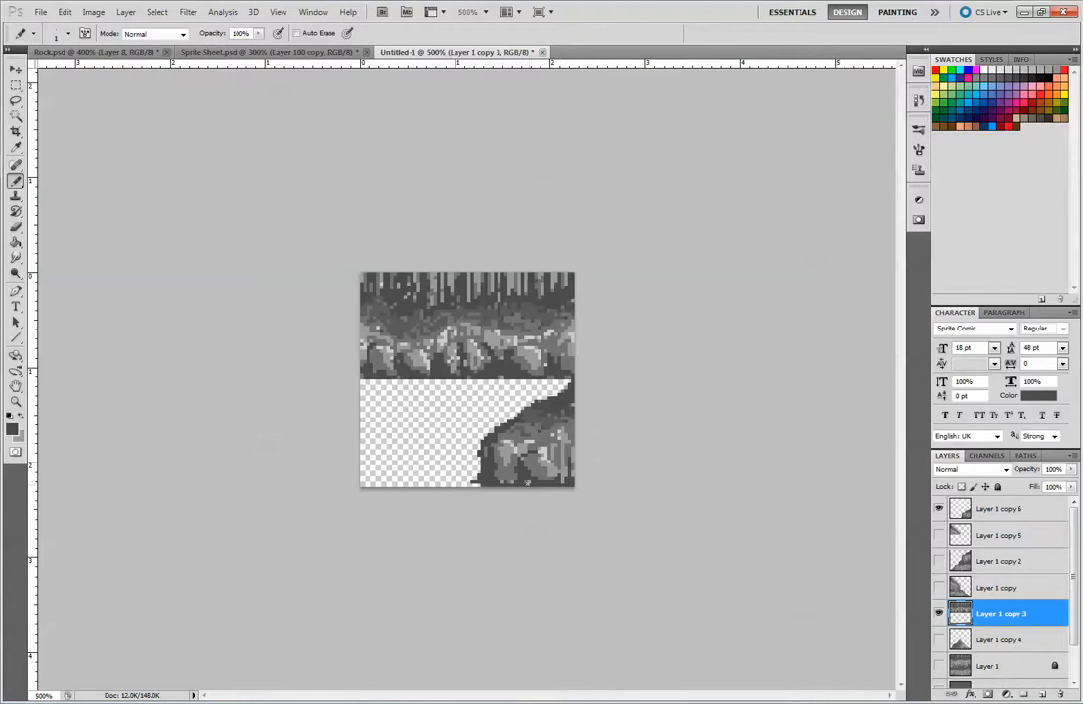
click(1011, 509)
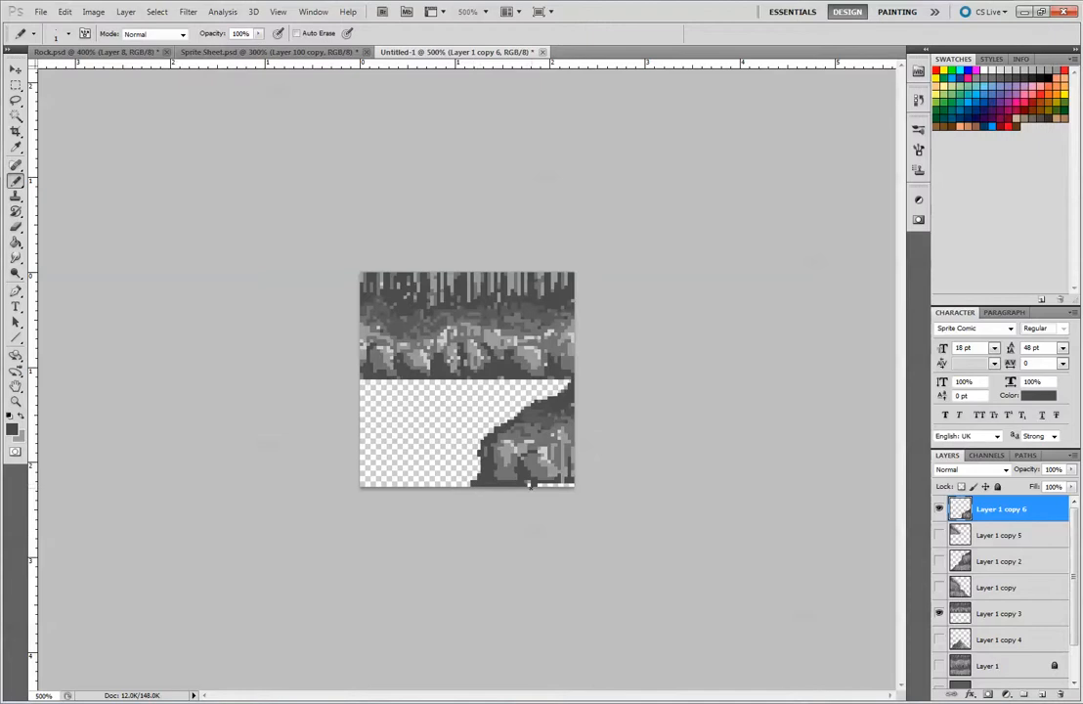
key(ctrl+z)
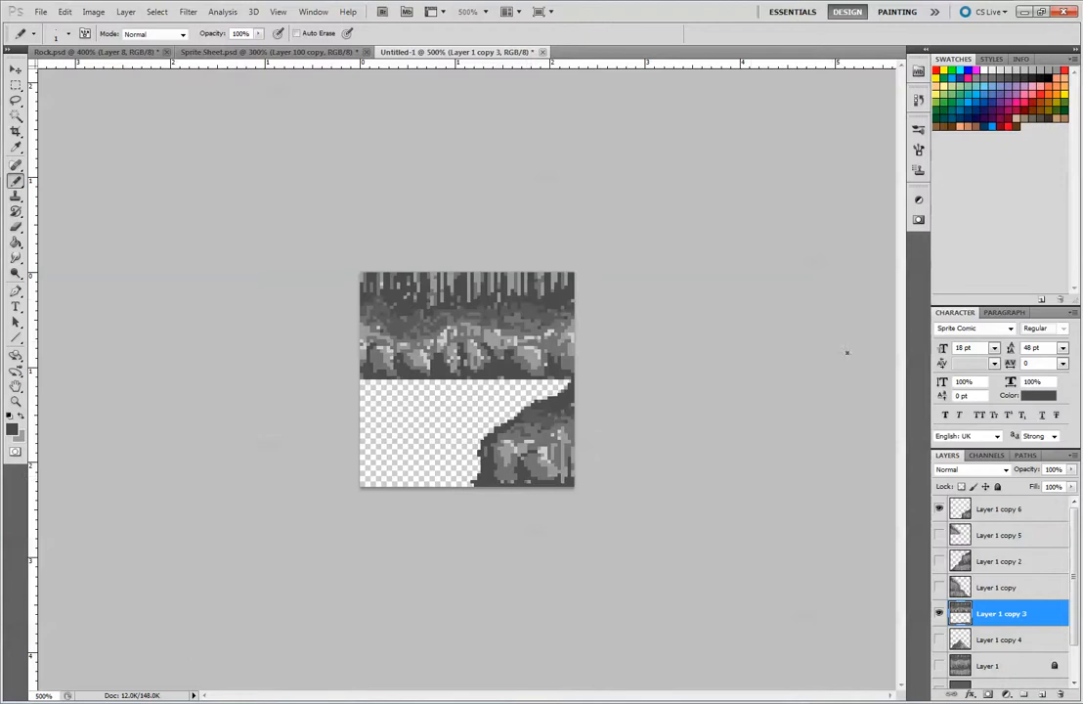
click(1004, 513)
click(1002, 613)
click(1007, 520)
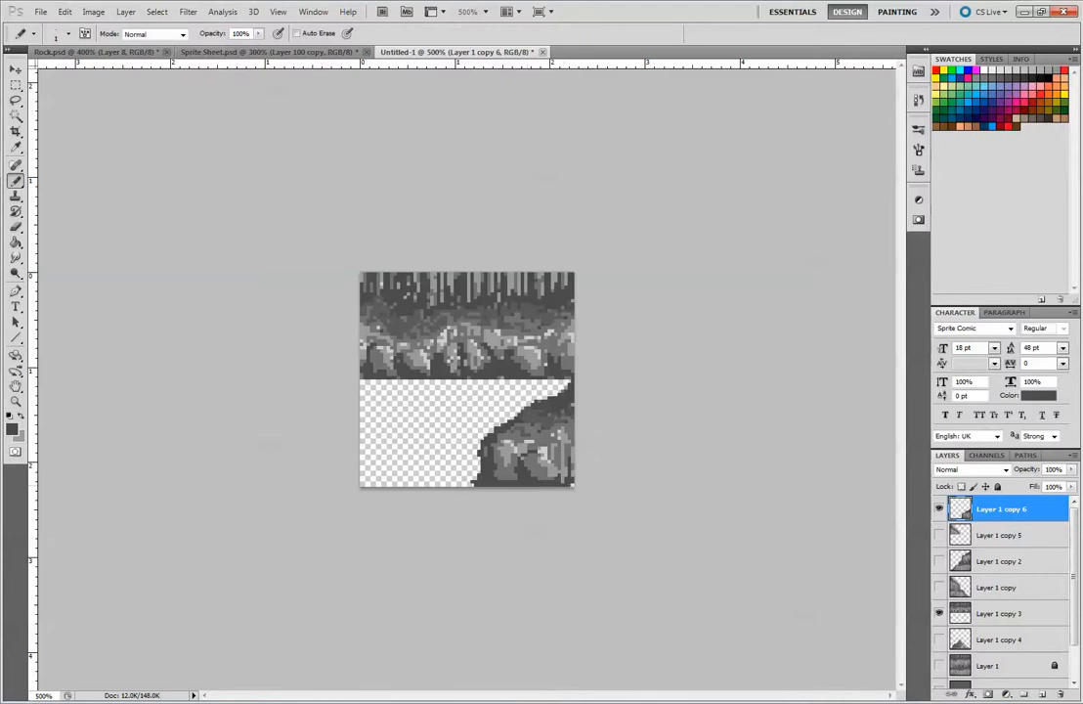
Step: Select the tile's lower half with the 64 × 32 px marquee to copy the cliff-edge foot on Layer 1 copy 6
click(16, 90)
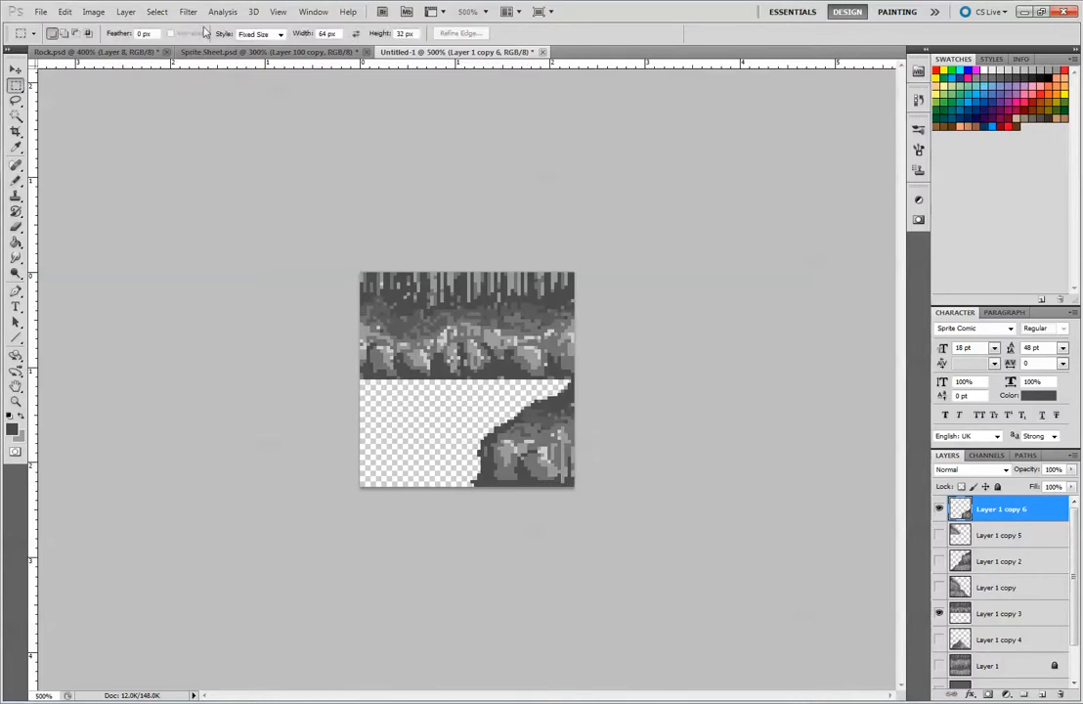
click(411, 430)
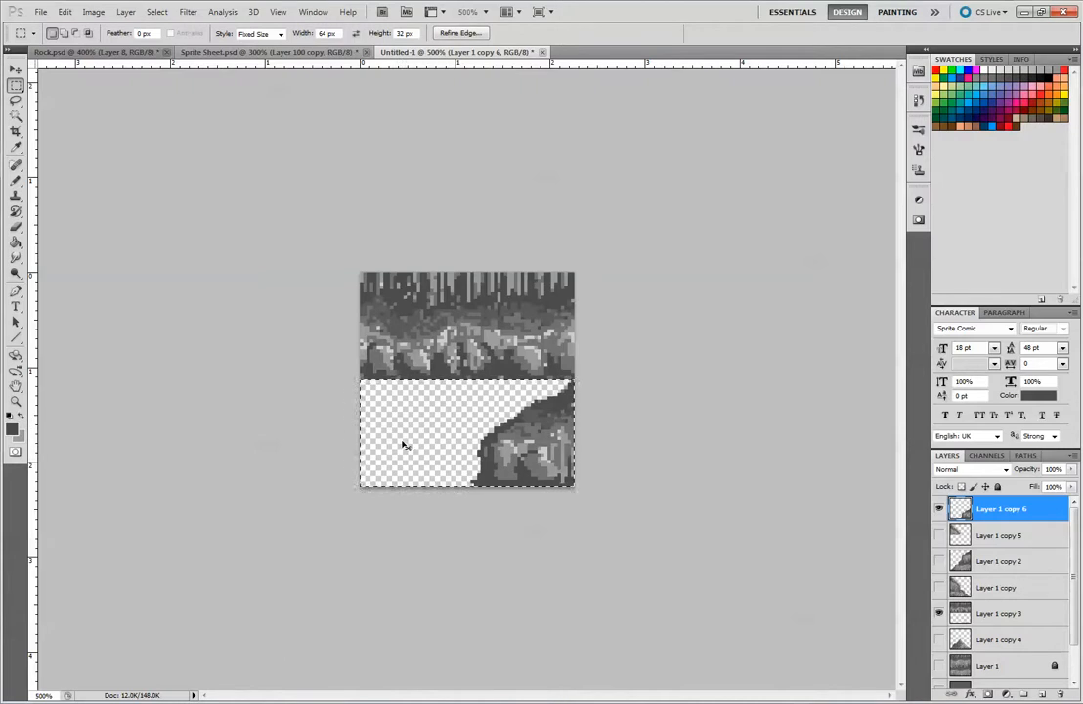
key(ctrl+v)
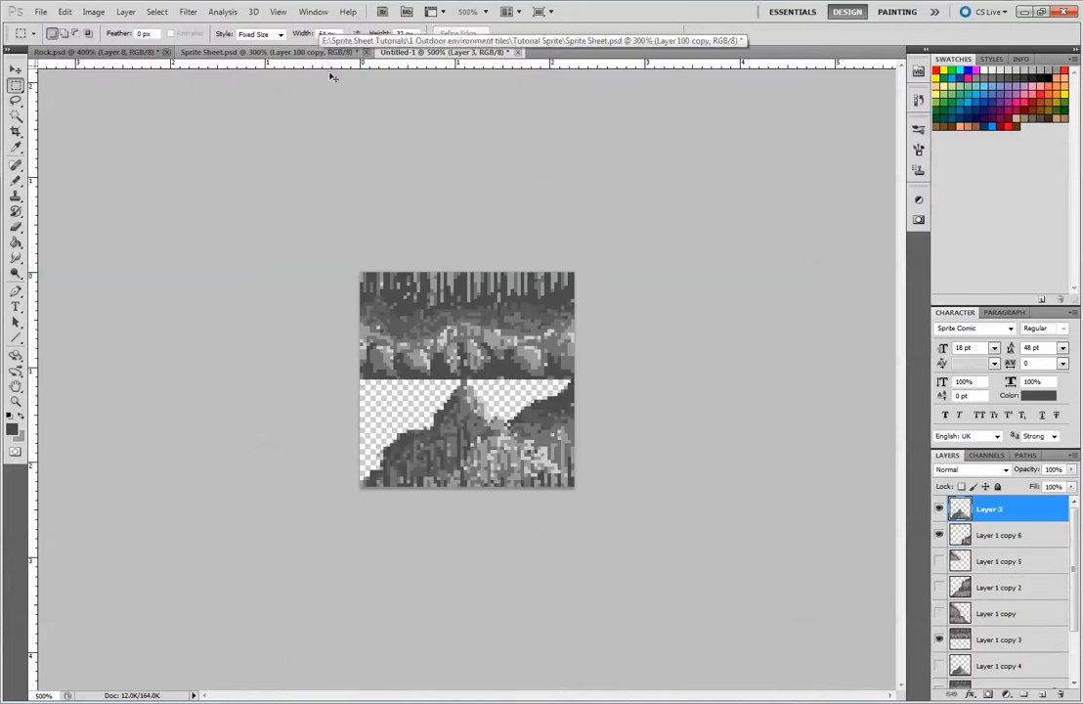
key(ctrl+z)
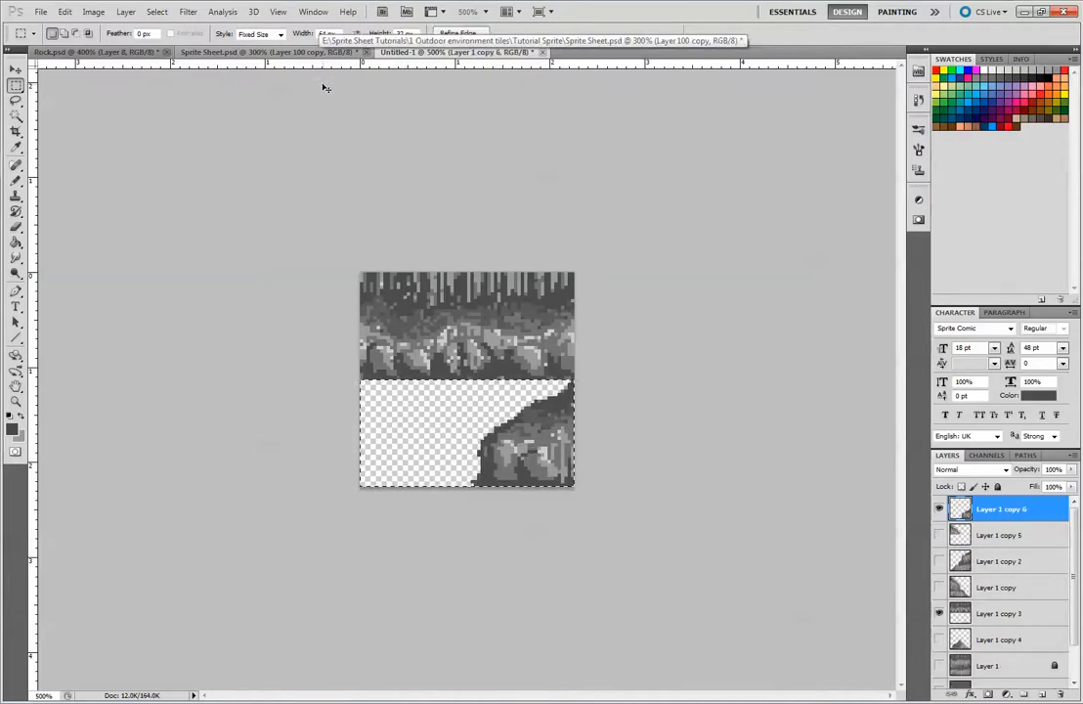
Step: In Sprite Sheet.psd, raise the pasted foot, Layer 102, to the top of the Rock Tutorial group and place it at the boulder base's left end
click(266, 52)
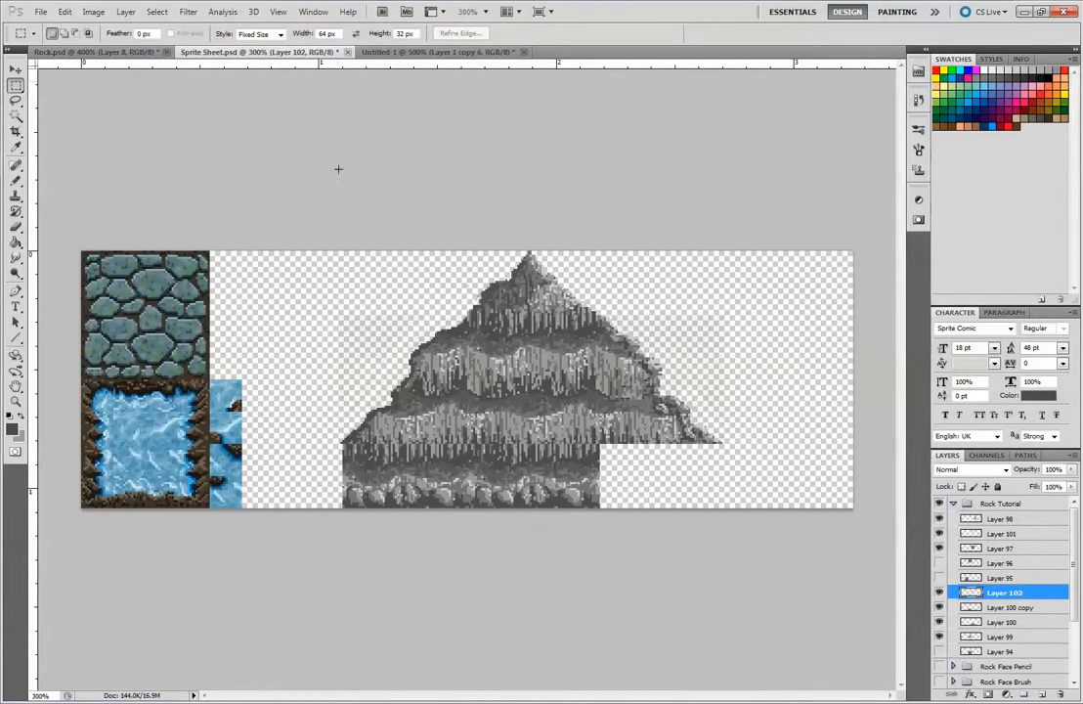
click(16, 74)
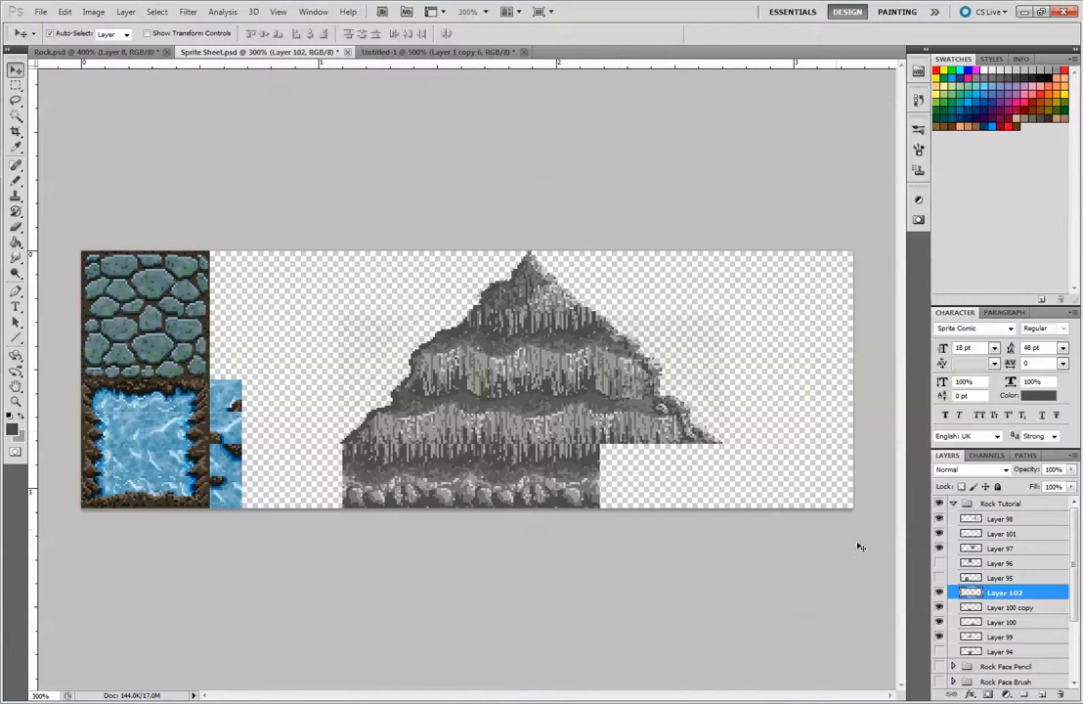
drag(999, 593, 997, 511)
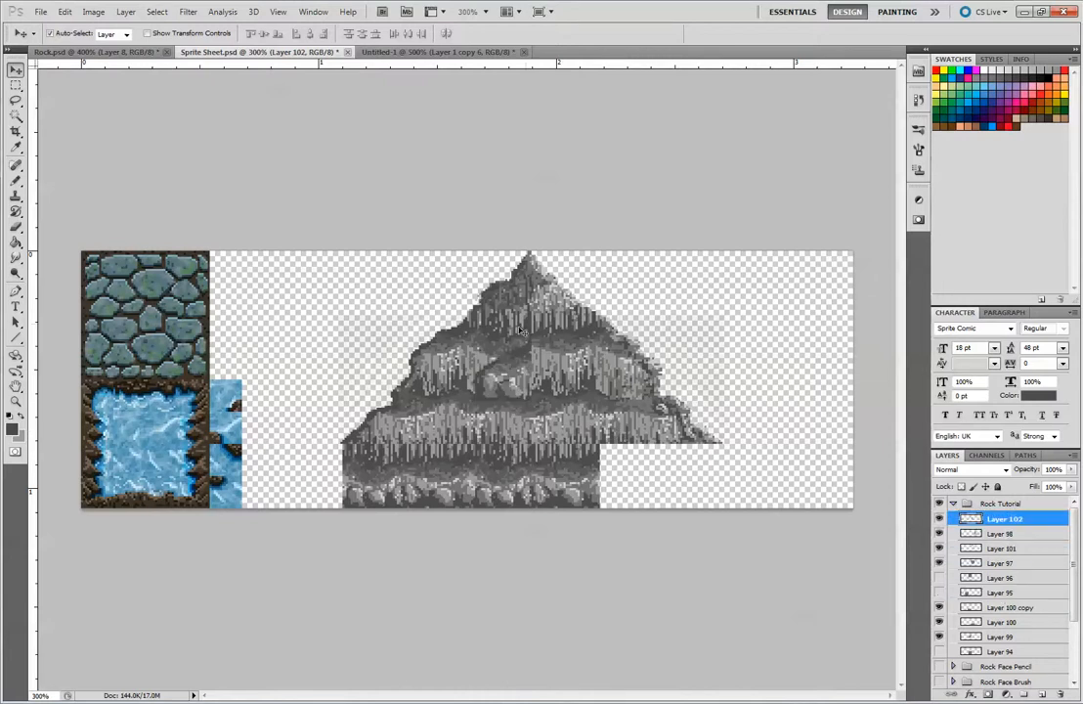
drag(441, 409, 325, 486)
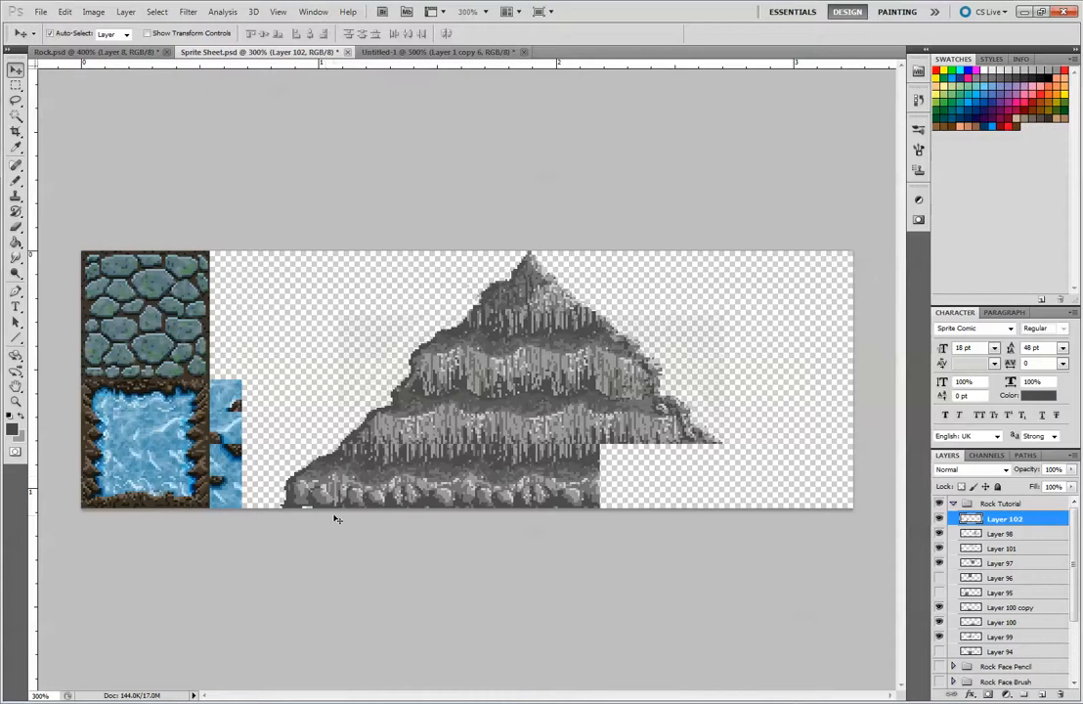
Step: Copy the foot from Untitled-1 into Sprite Sheet.psd again, delete Layer 102, and place the new copy at the boulder base's left end
click(391, 51)
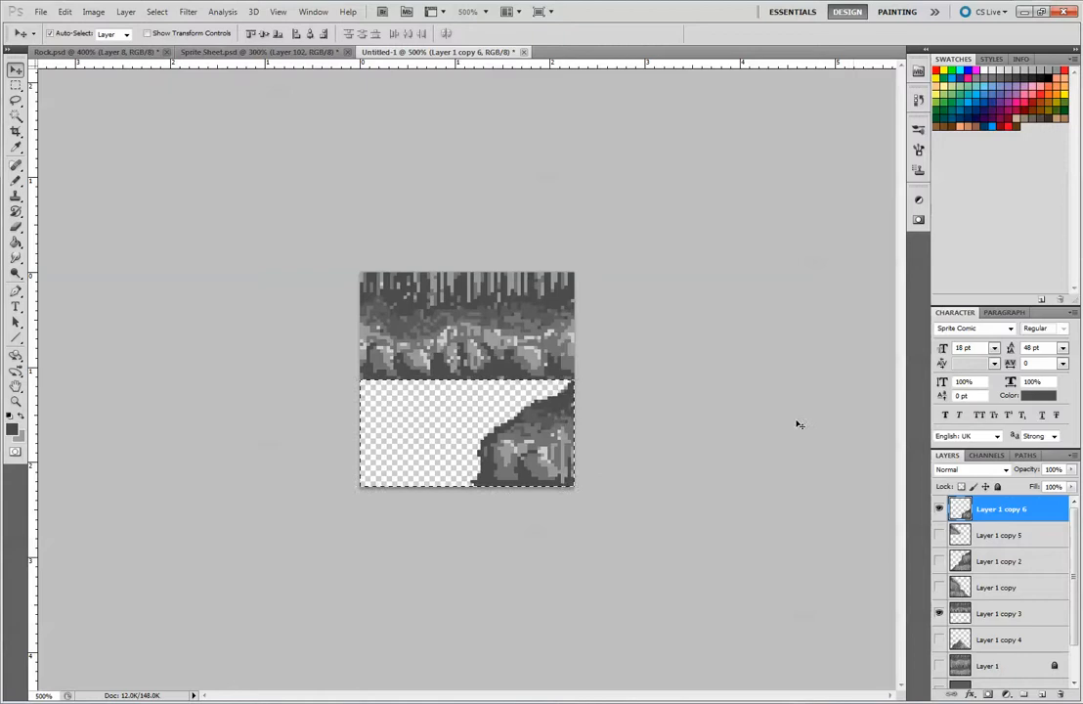
click(278, 51)
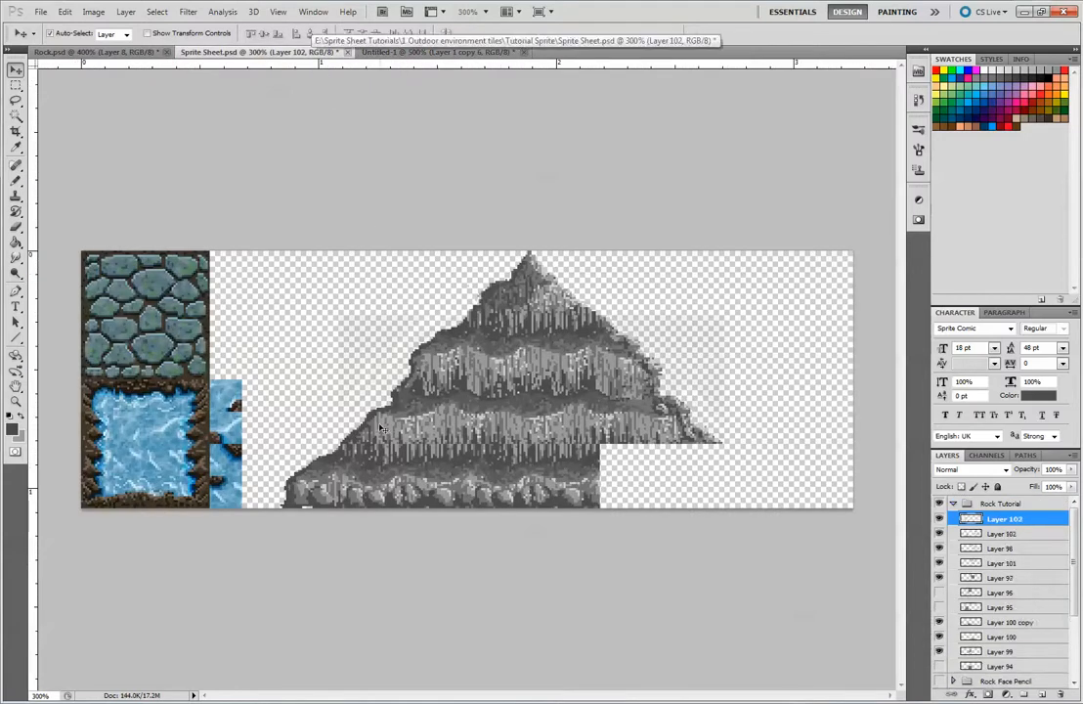
key(ctrl+v)
key(alt+bracketleft)
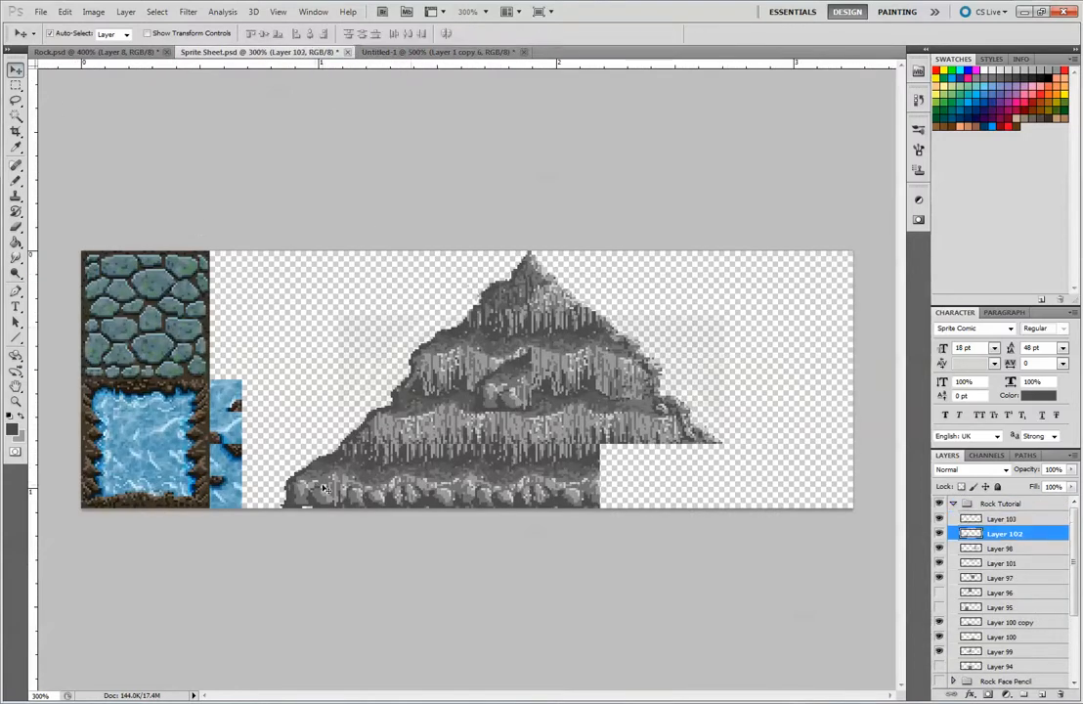
key(Delete)
drag(509, 394, 320, 509)
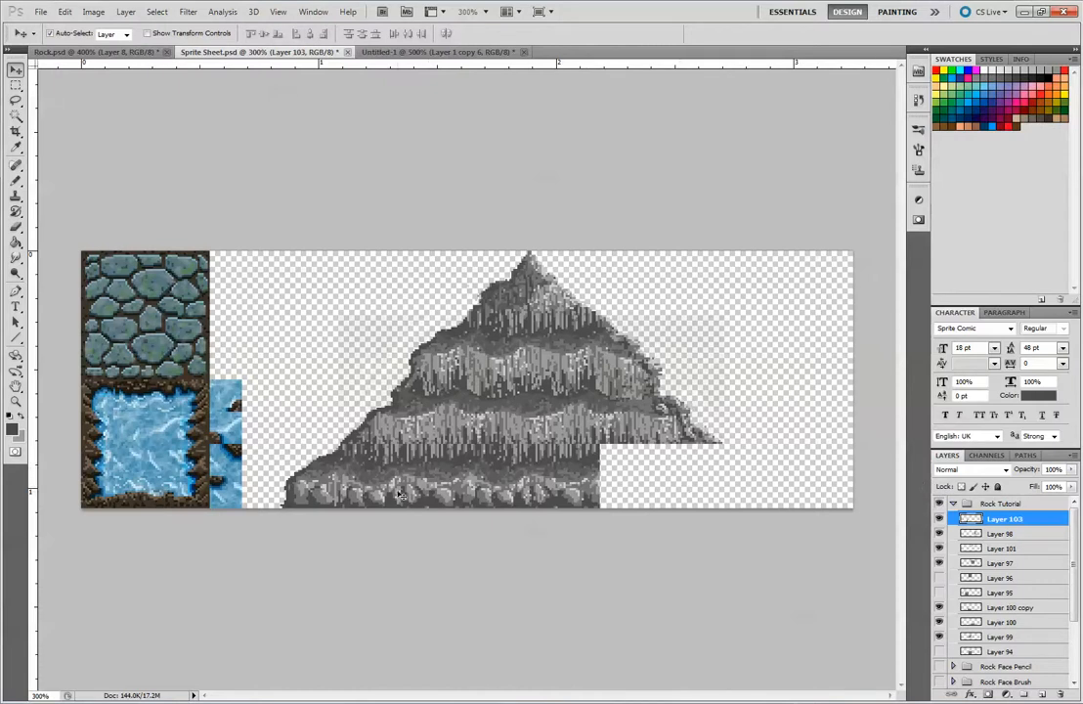
Step: Shift the two boulder-base pieces right so they sit flush together and end below the mountain's right cliff edge
drag(411, 479, 651, 491)
mouse_move(517, 485)
mouse_down()
mouse_move(502, 485)
mouse_move(534, 479)
mouse_up()
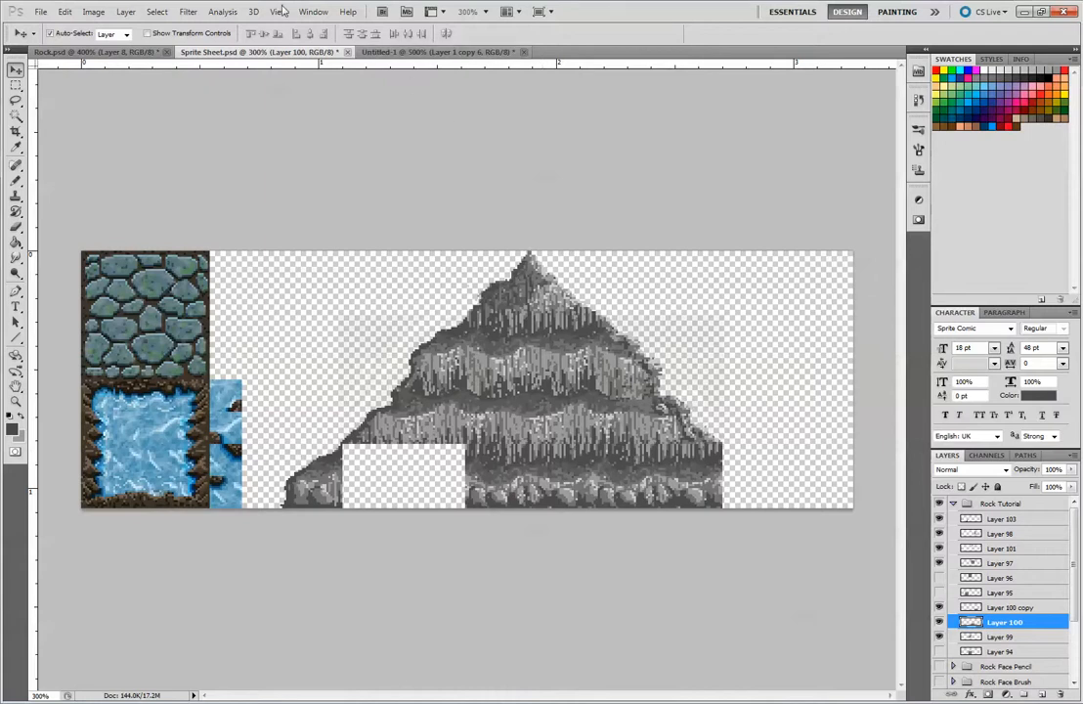
Step: In Untitled-1, hide Layer 1 copy 6, show Layer 1 copy 5, and erase the stray dark pixels below the boulder base on Layer 1 copy 3
click(372, 51)
click(939, 509)
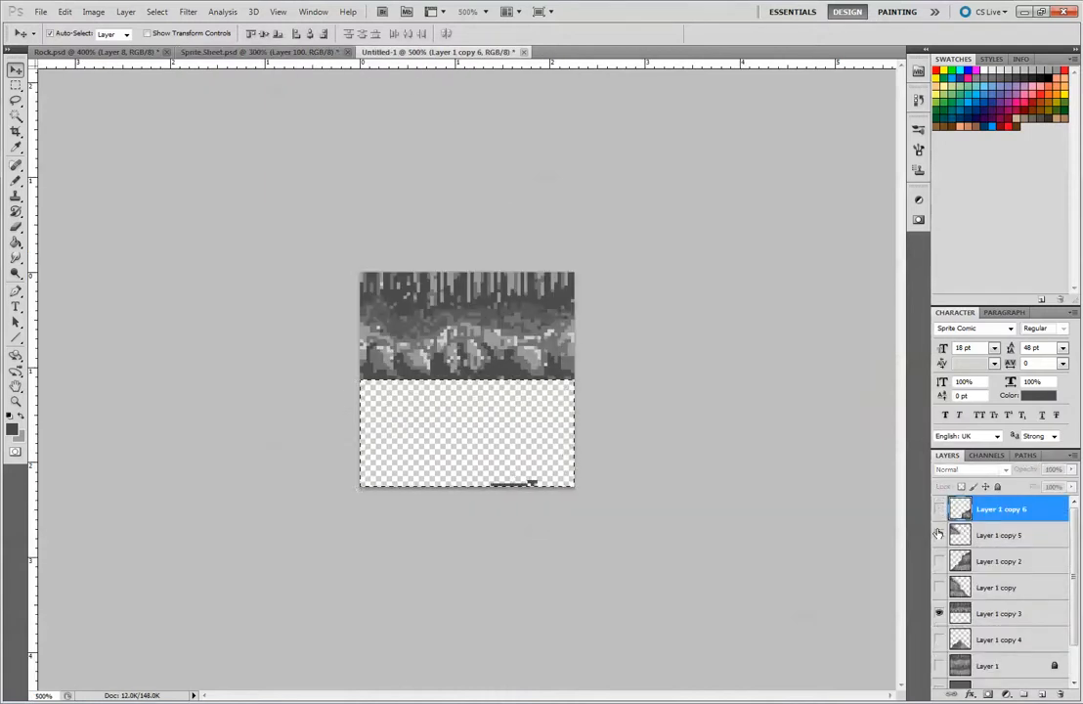
click(939, 534)
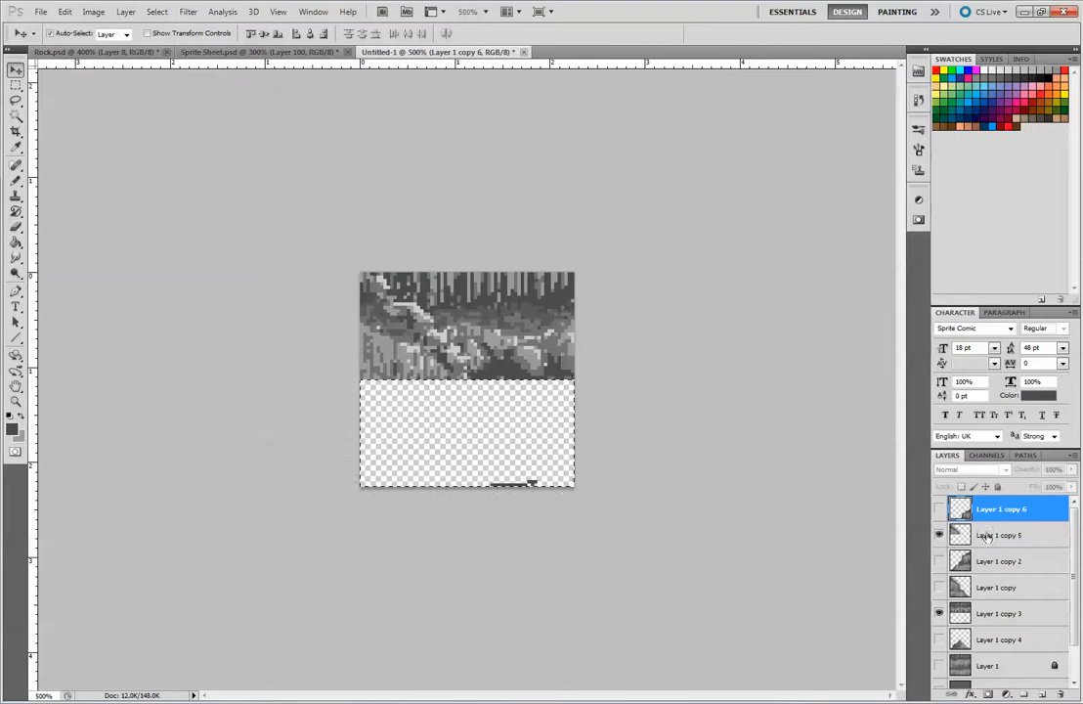
click(978, 535)
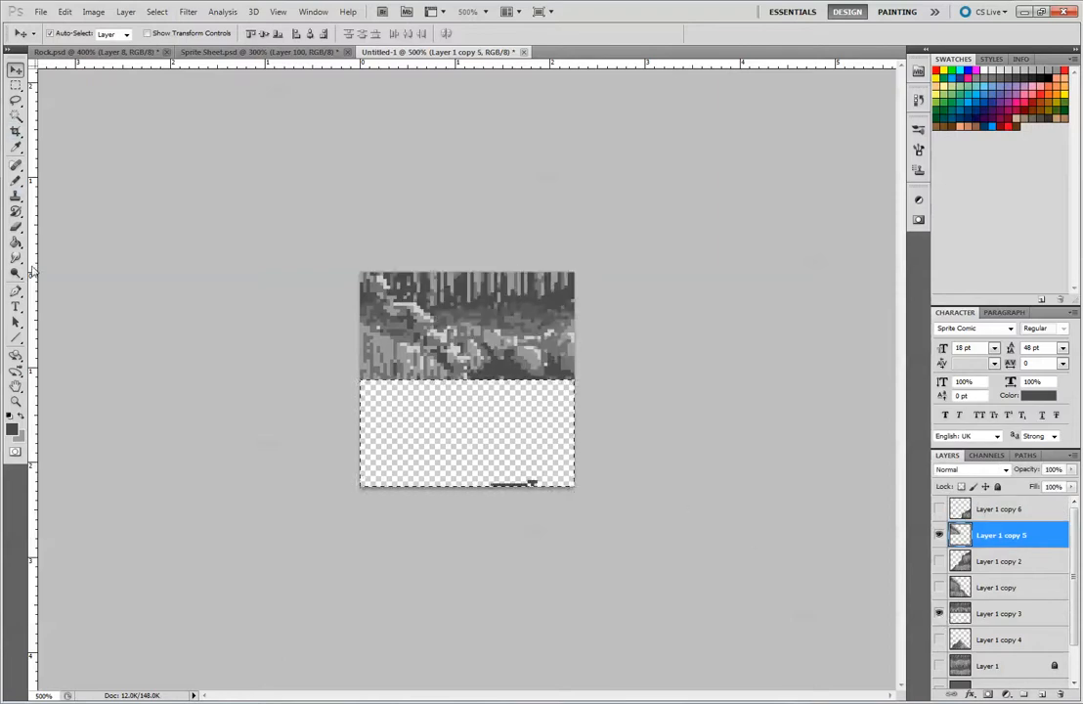
click(15, 226)
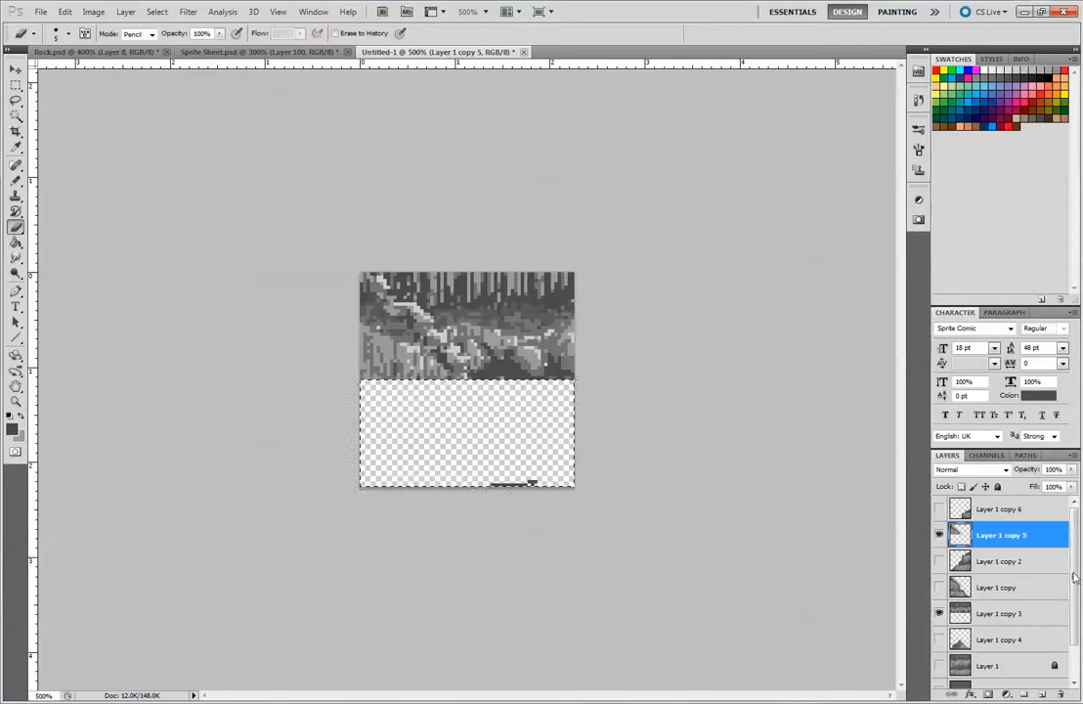
click(1005, 614)
drag(485, 490, 538, 483)
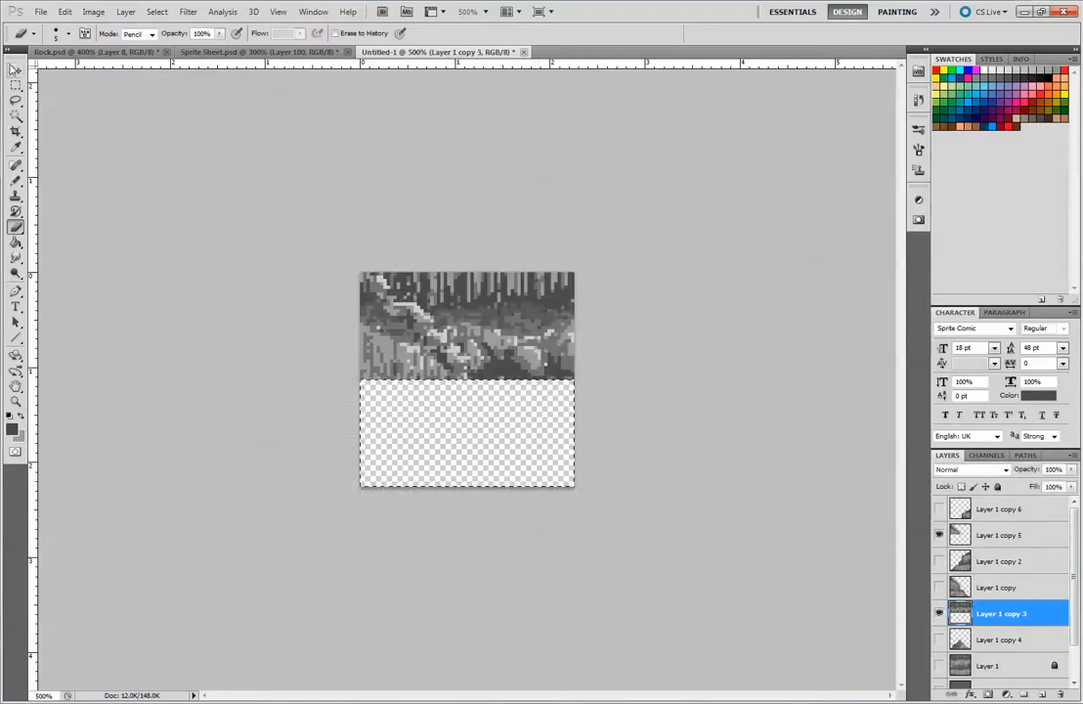
Step: Move the right cliff edge into the tile's lower-right corner and the boulder base beside it in the lower-left, aligned with the tile's bottom
click(16, 69)
drag(539, 335, 654, 442)
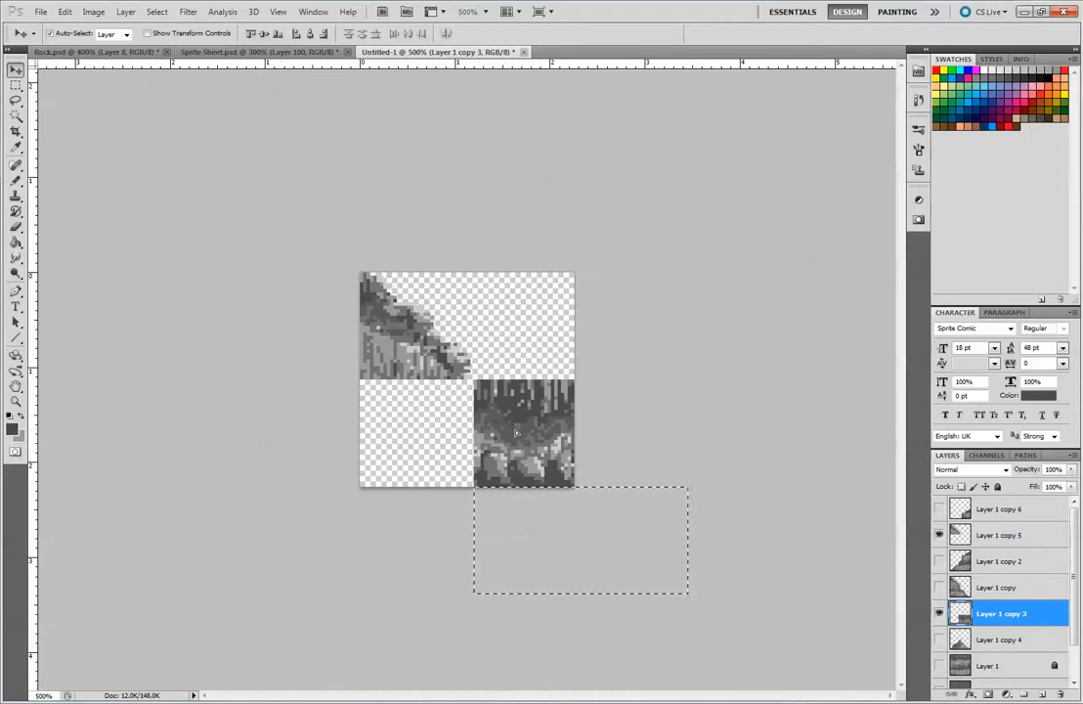
click(426, 354)
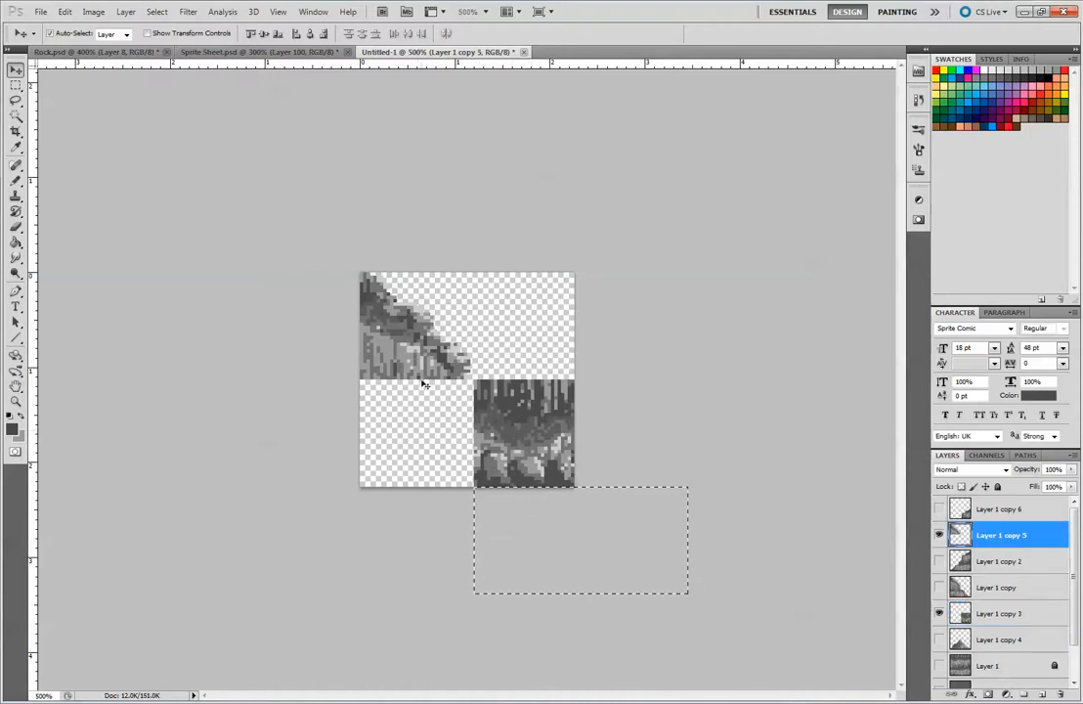
key(ctrl+d)
drag(421, 377, 420, 462)
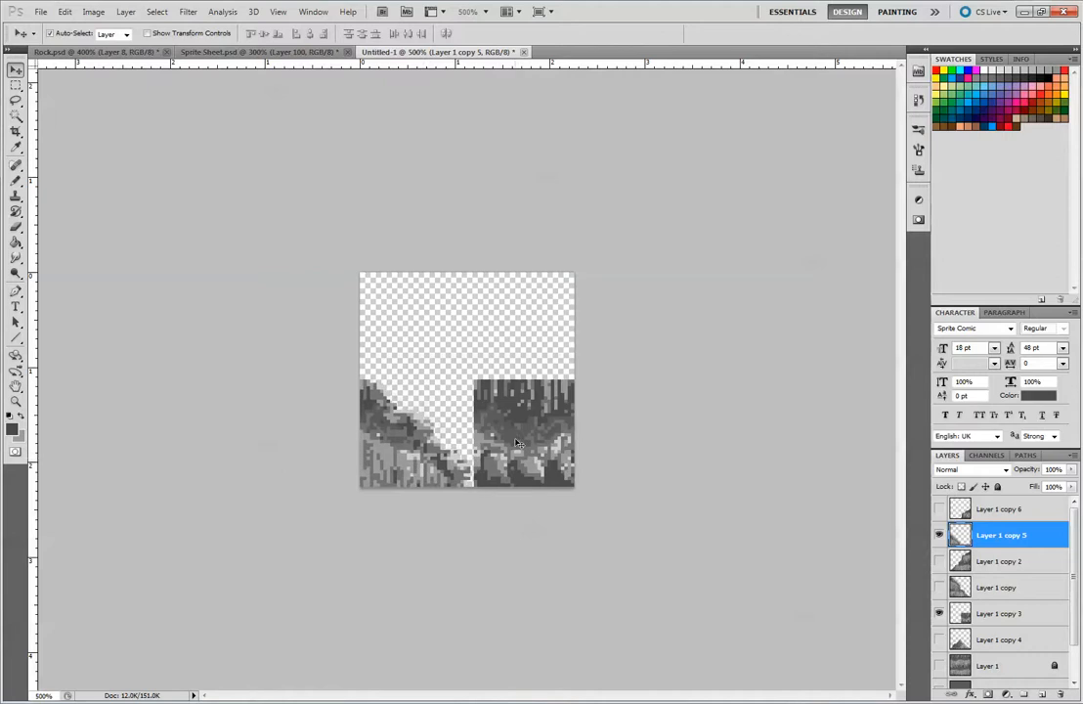
drag(521, 444, 479, 389)
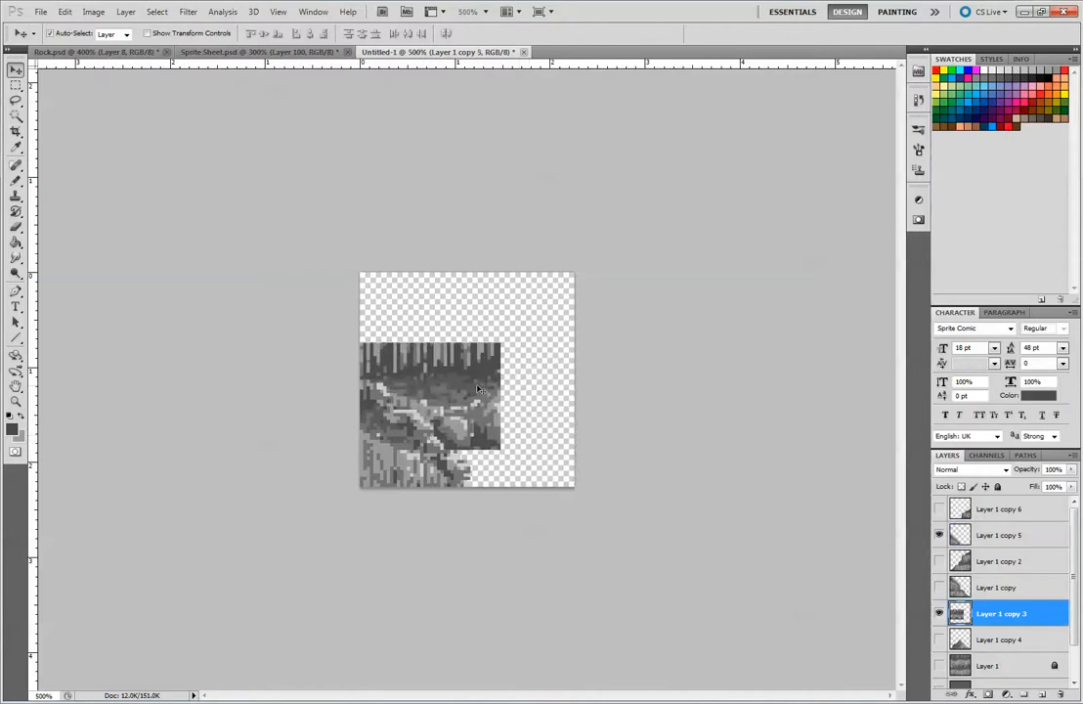
drag(407, 465, 502, 469)
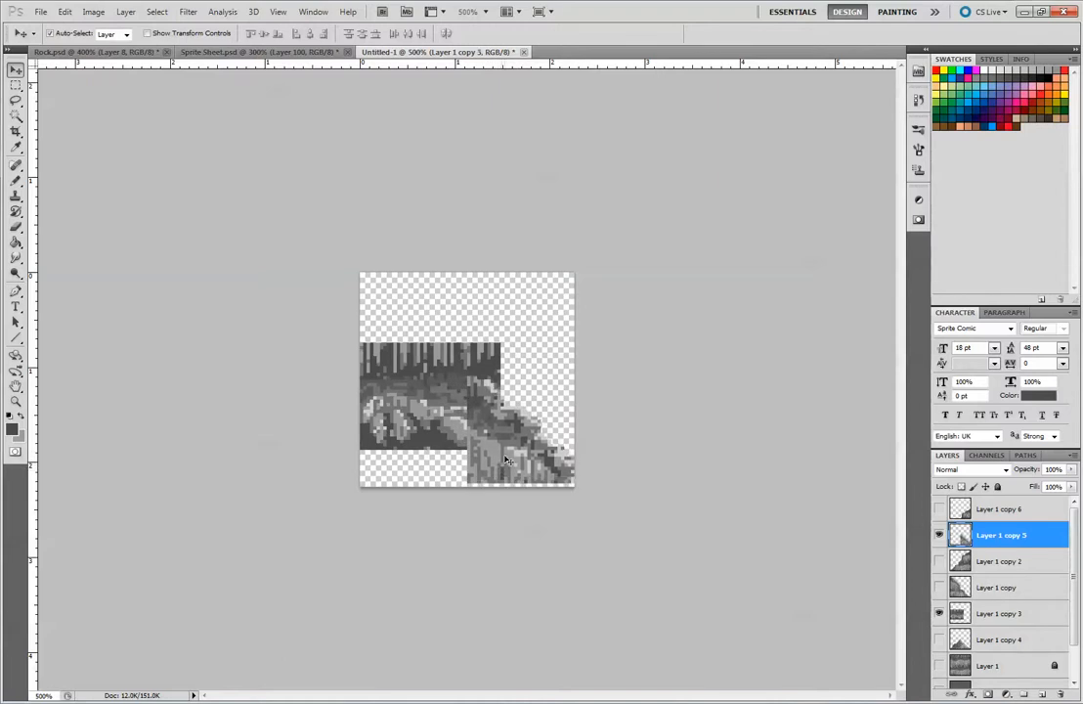
key(Down)
key(Left)
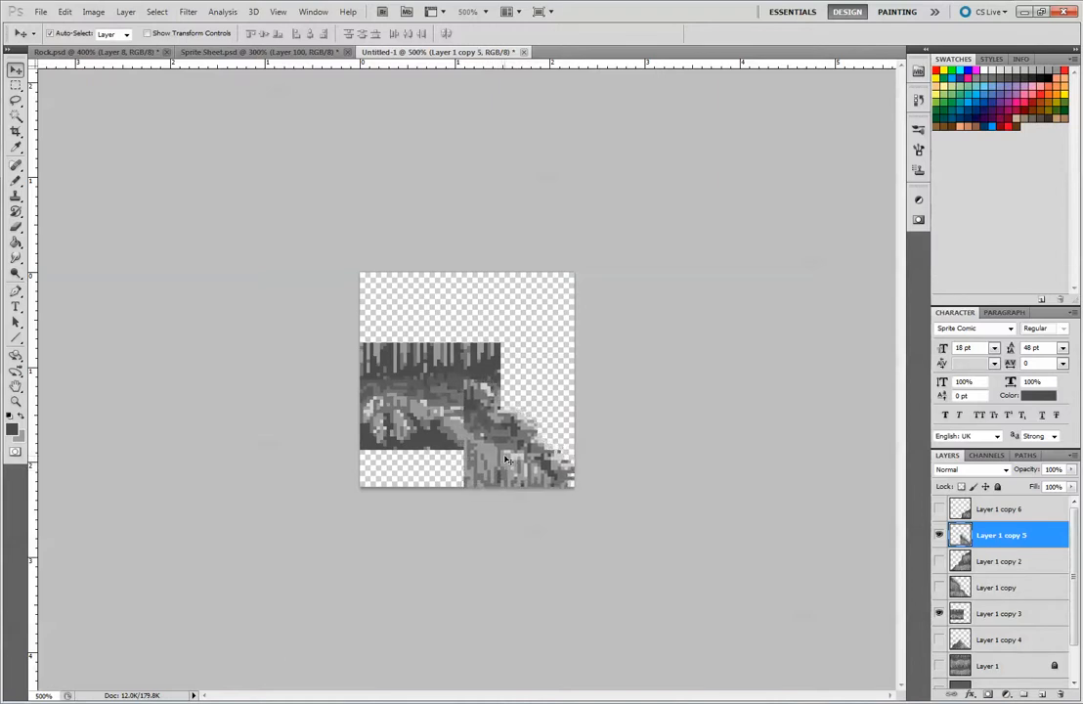
drag(405, 403, 384, 439)
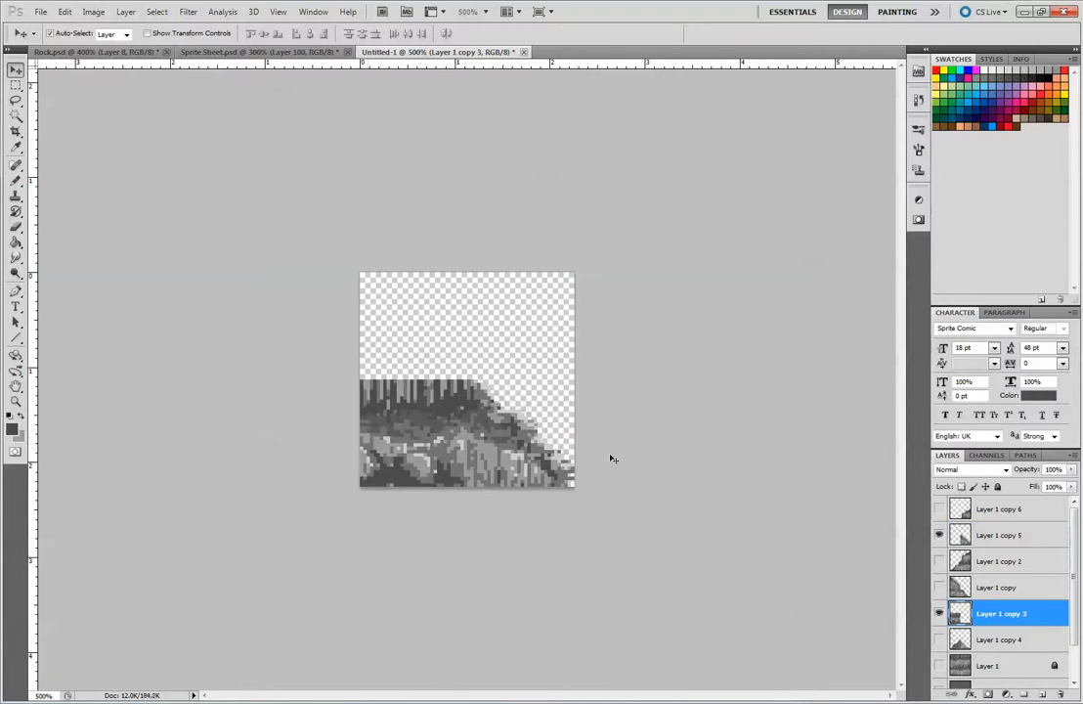
Step: Paint boulders over the cliff edge's foot on Layer 1 copy 5 with light, medium and dark grey pencil pixels
click(1002, 535)
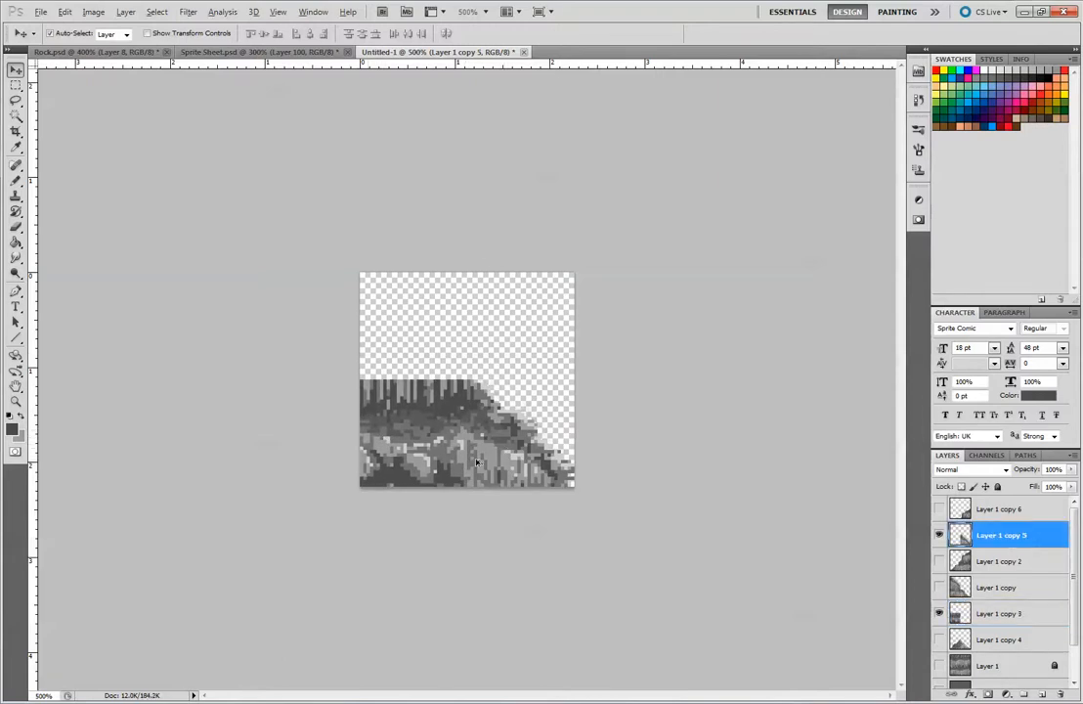
click(15, 181)
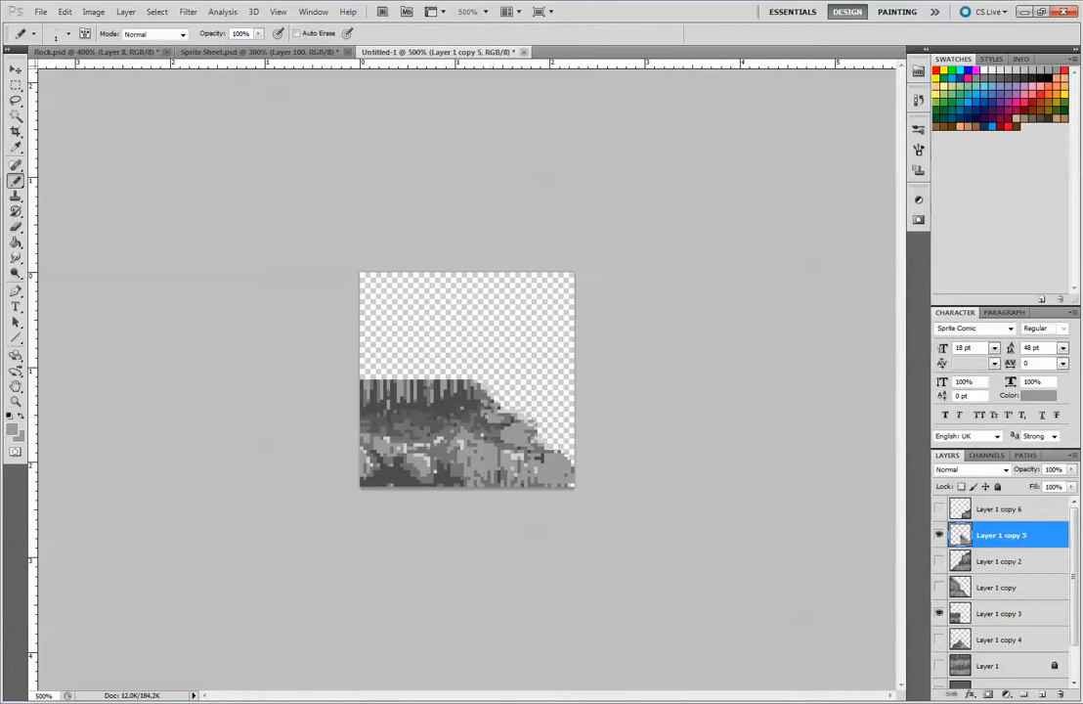
alt+click(488, 462)
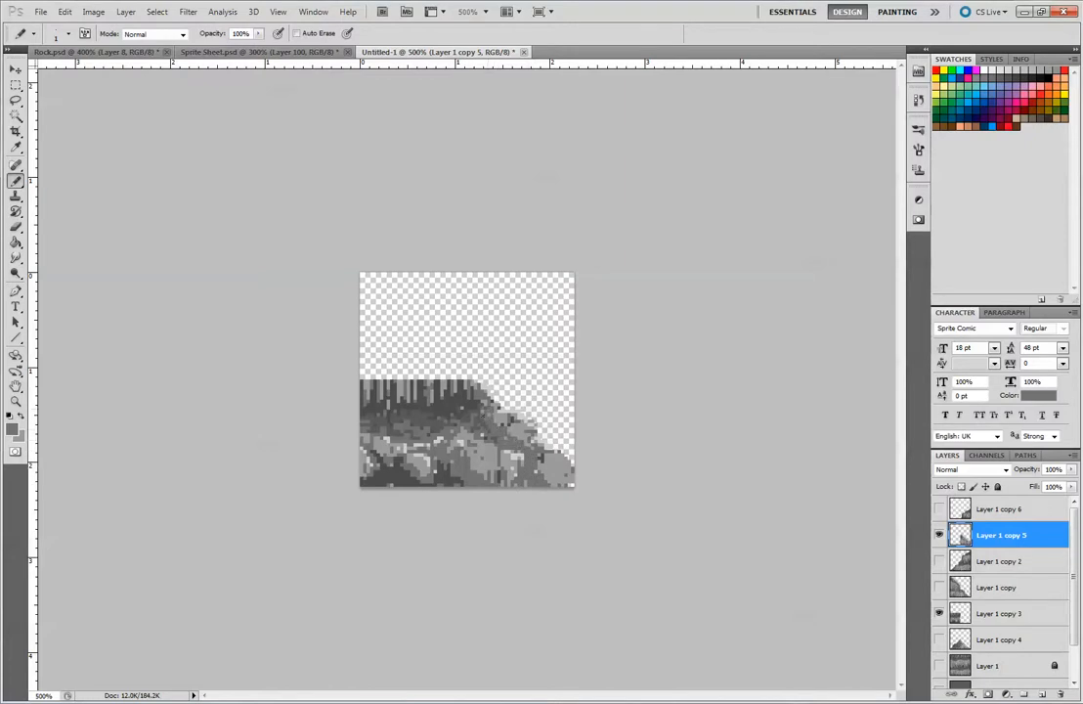
alt+click(459, 478)
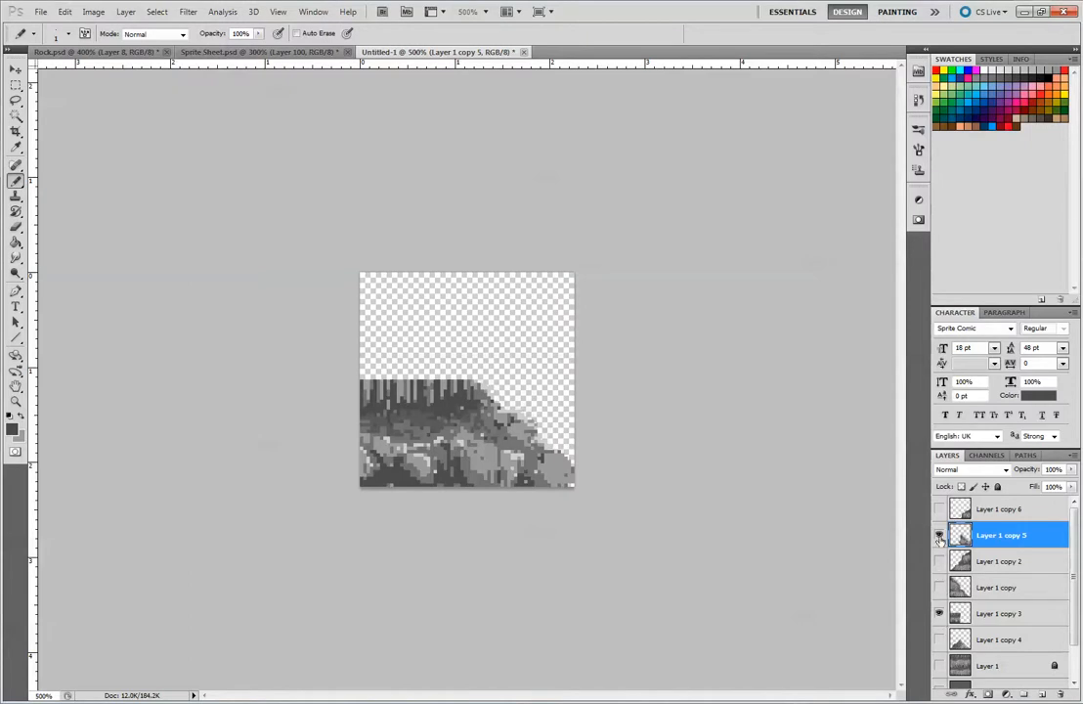
Step: Toggle the visibility of Layer 1 copy 3 and Layer 1 copy 5 to check where the painted boulders overlap the base
click(939, 614)
click(939, 614)
click(940, 614)
click(939, 614)
click(939, 535)
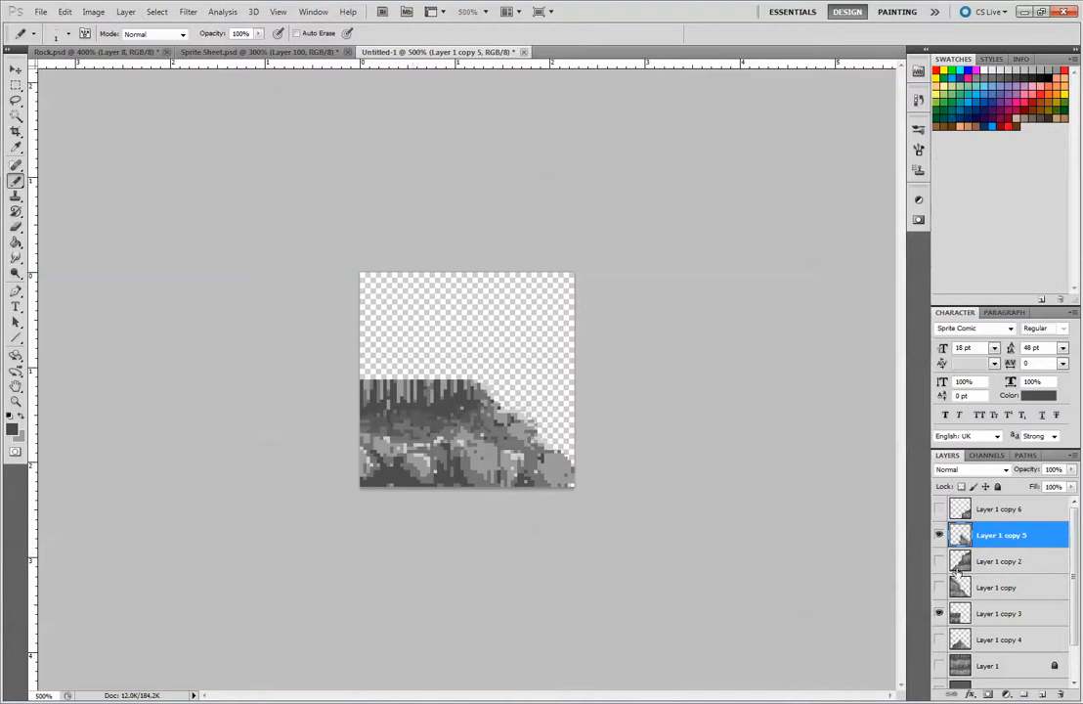
Step: Lower Layer 1 copy 3's opacity to 51% and erase the Layer 1 copy 5 pixels spilling left over the seam
click(997, 613)
click(1071, 470)
drag(1070, 487, 1040, 491)
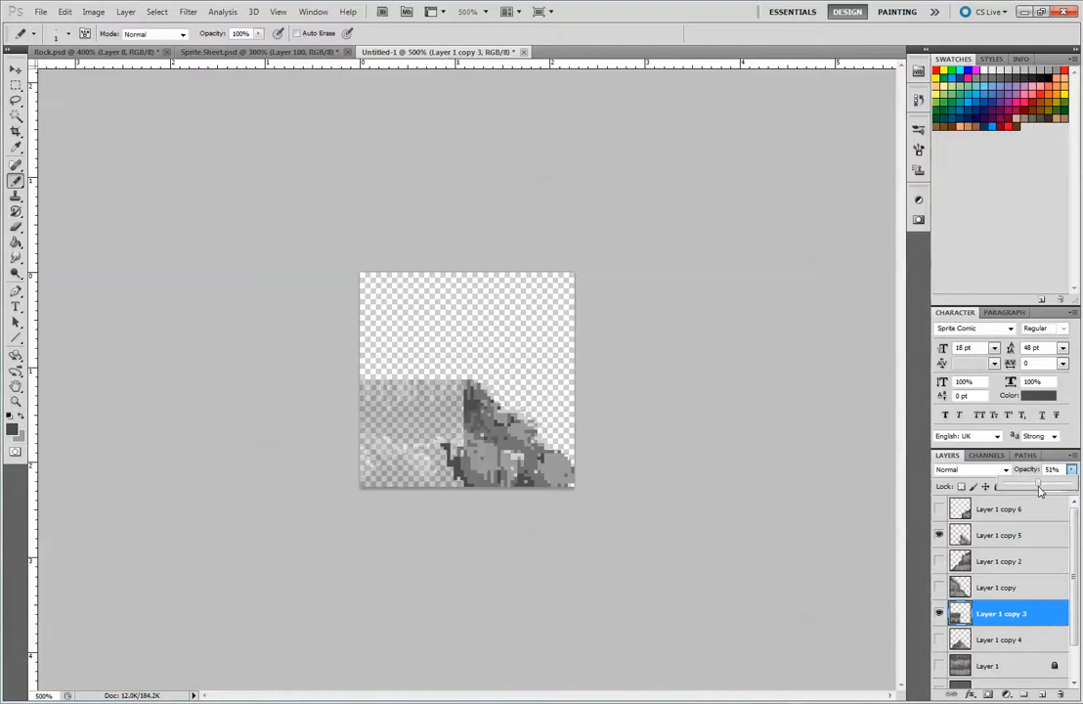
click(16, 227)
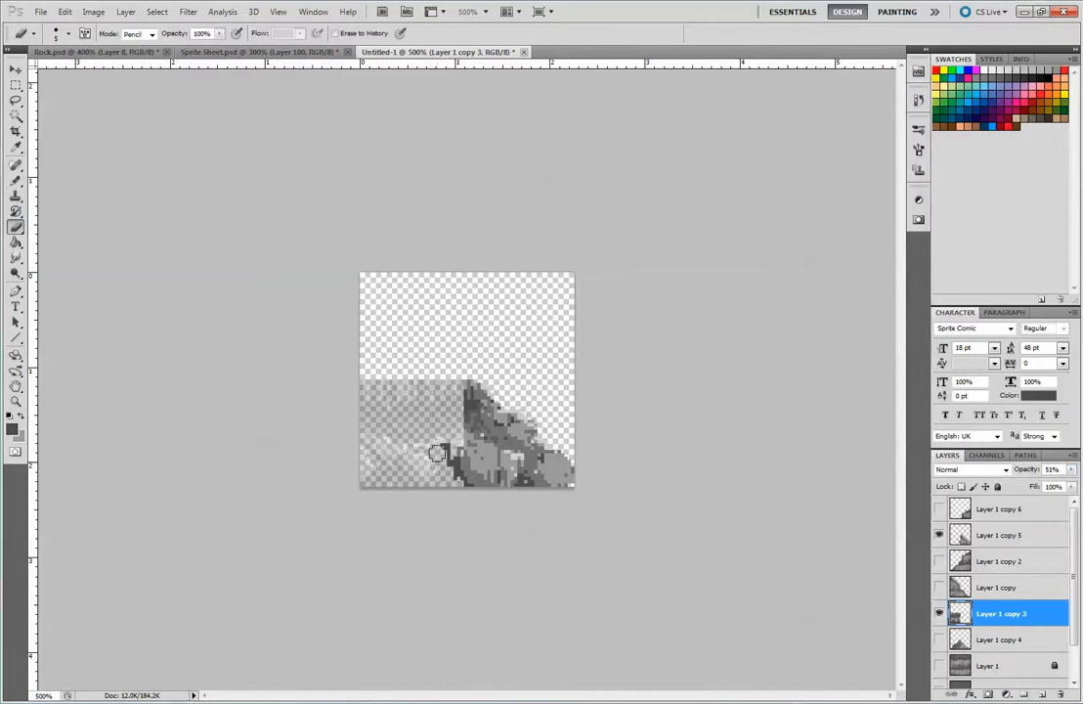
mouse_move(440, 453)
mouse_down()
mouse_move(444, 473)
mouse_move(460, 465)
mouse_move(445, 480)
mouse_move(453, 454)
mouse_up()
key(alt+bracketright)
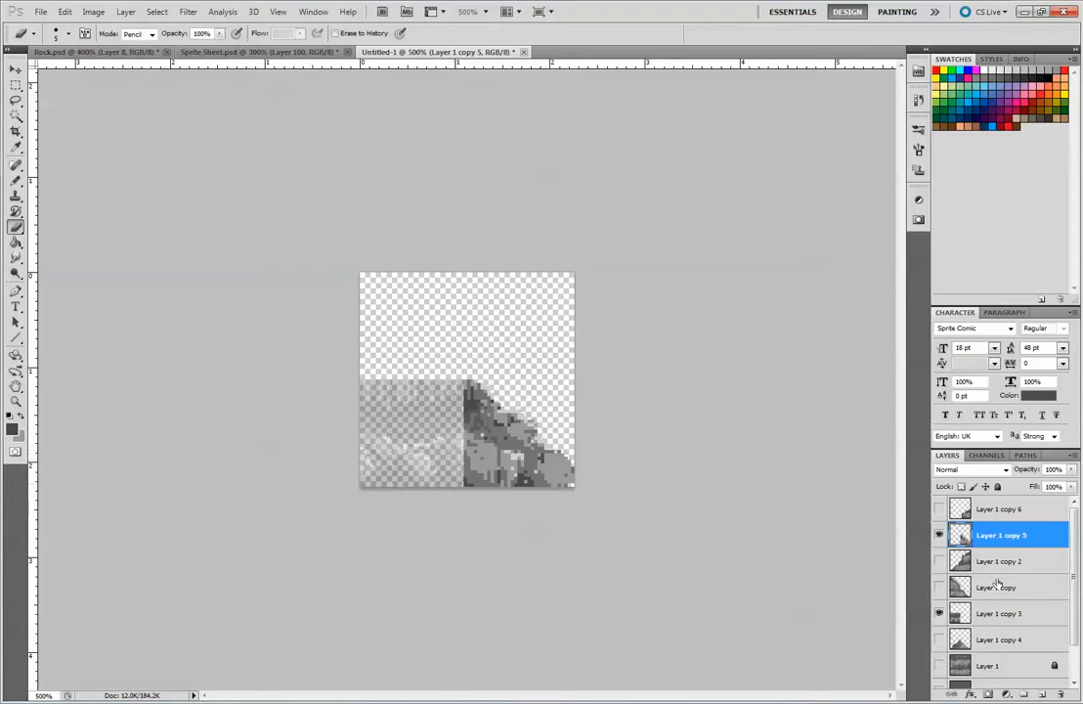
click(937, 588)
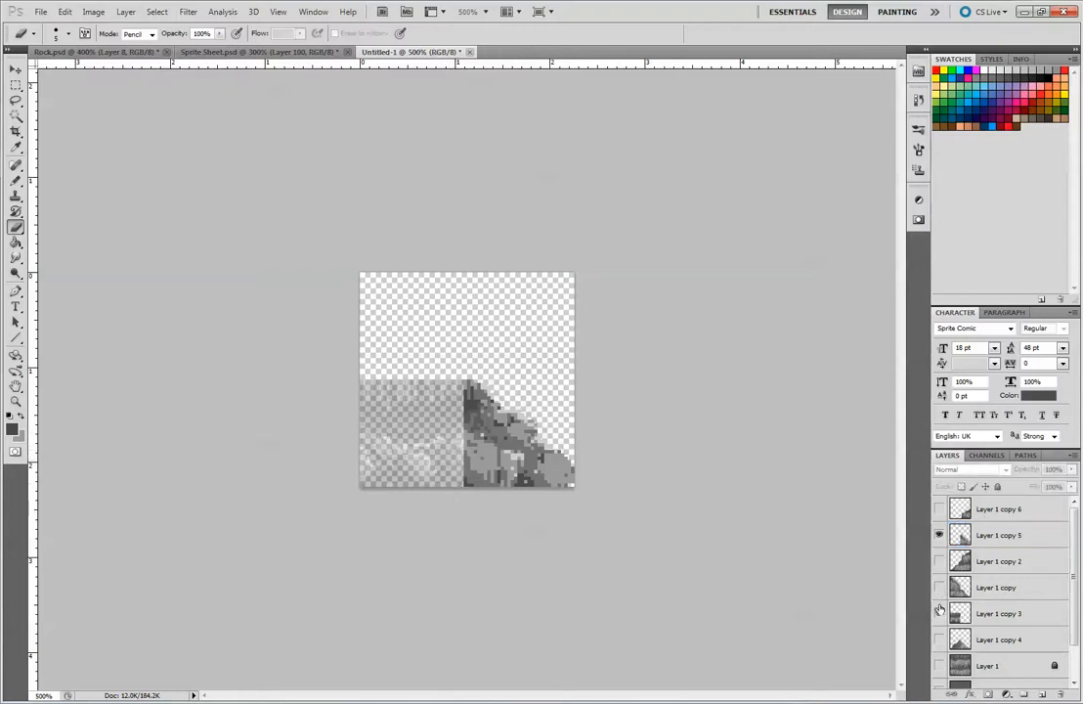
click(978, 613)
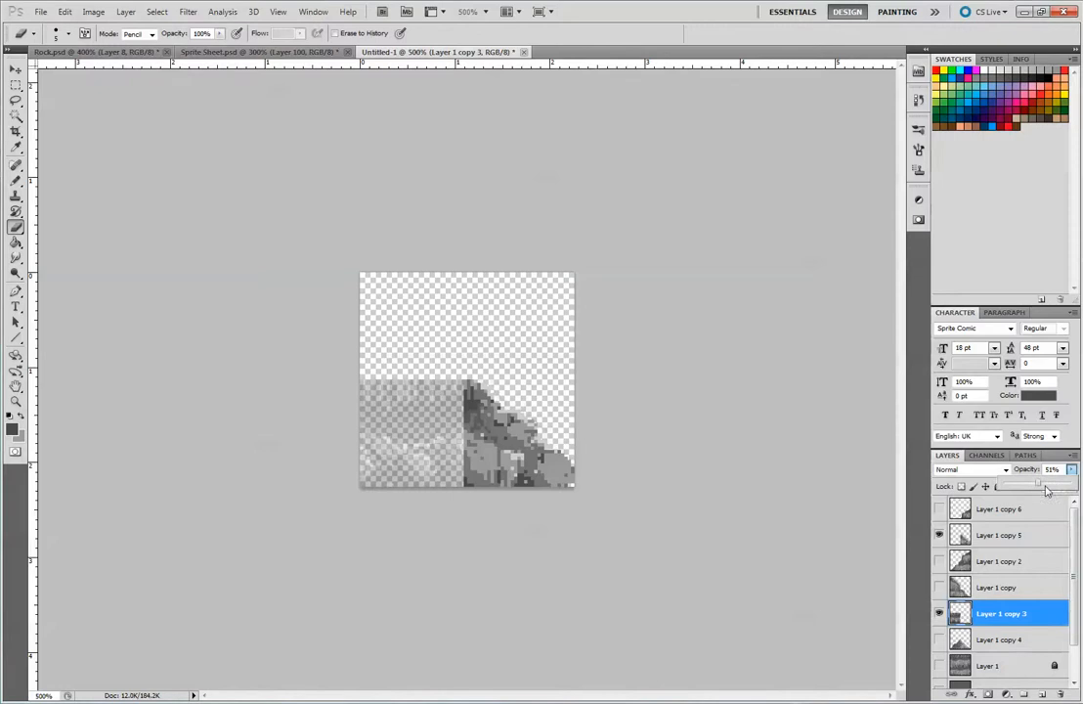
drag(1070, 473, 1068, 496)
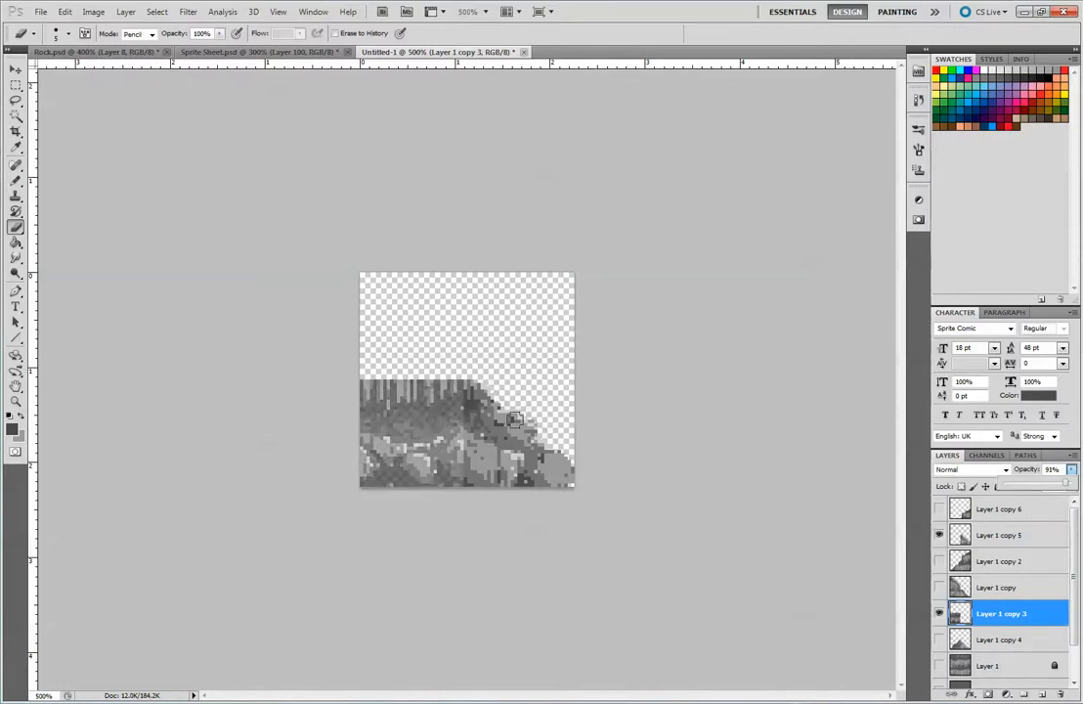
Step: Sample a boulder grey for the Pencil tool and raise Layer 1 copy 3's opacity to 92%
click(17, 179)
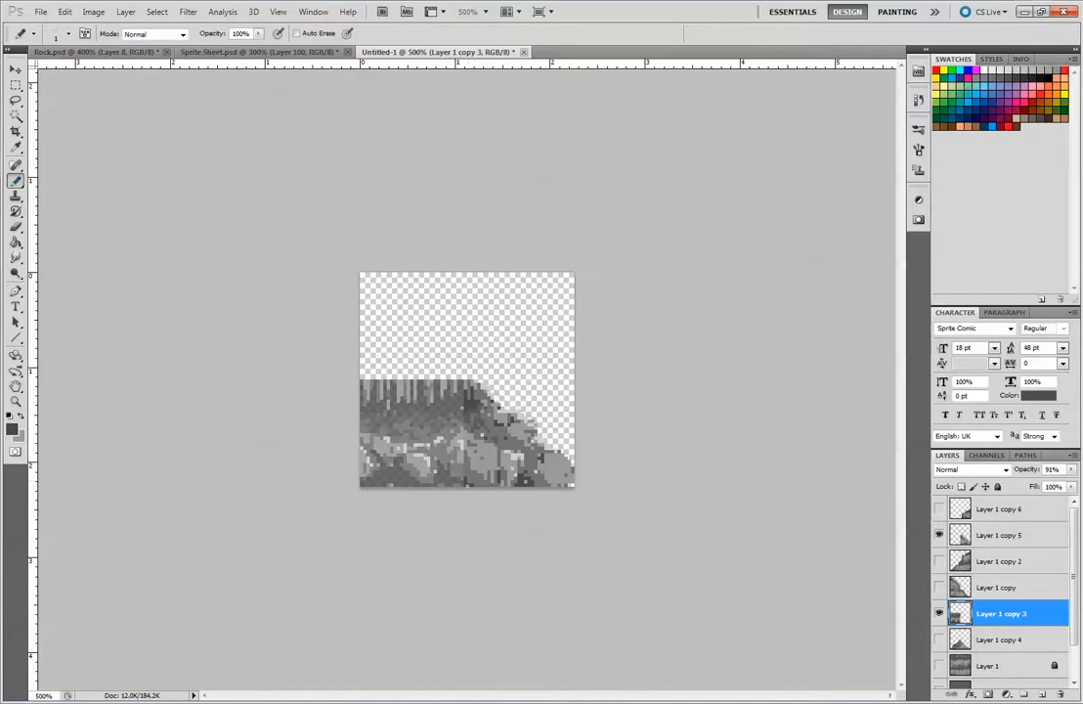
alt+click(479, 457)
click(1017, 533)
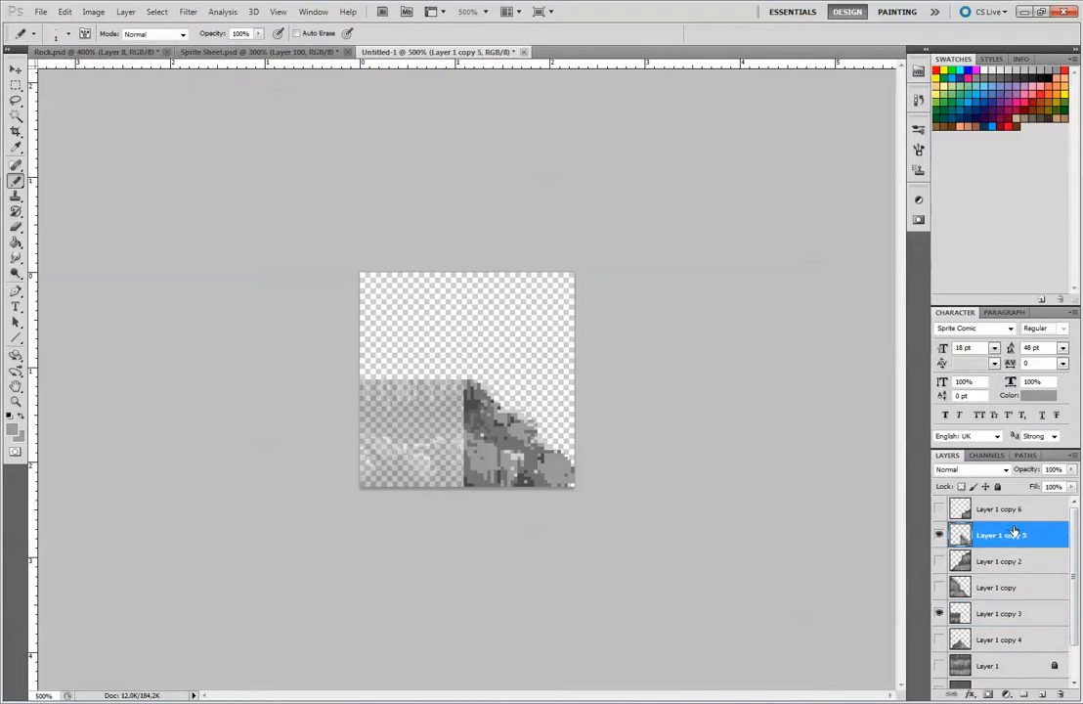
click(1023, 586)
click(1007, 614)
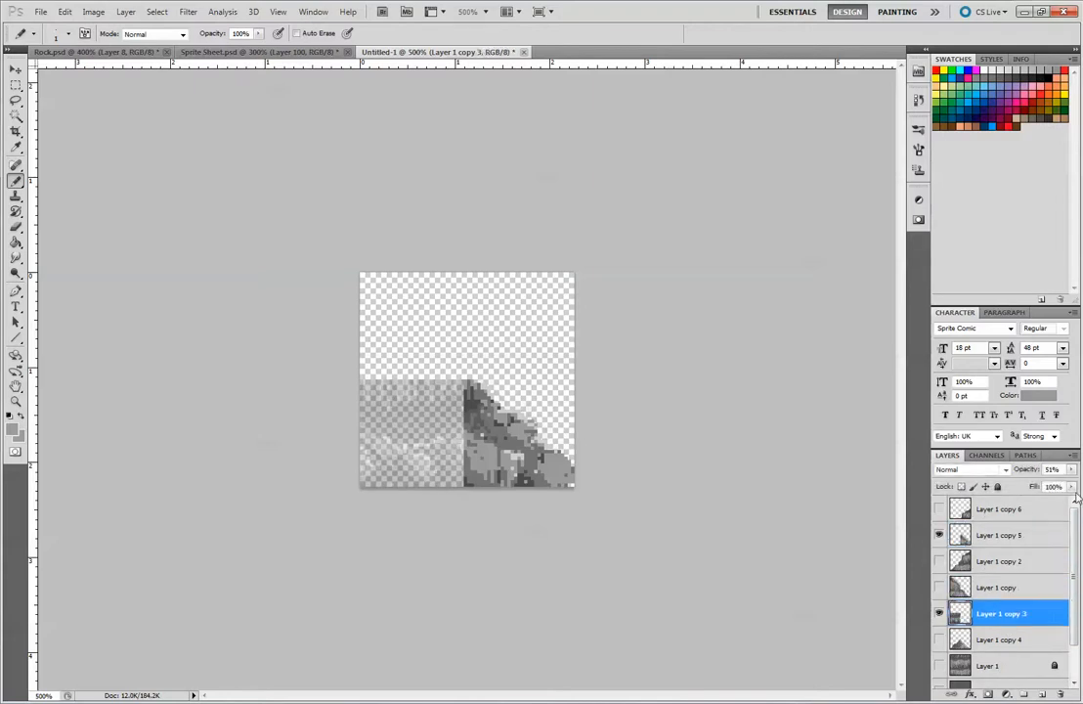
click(1071, 469)
drag(1070, 487, 1075, 490)
Step: Pencil light highlights and dark grey shadows onto the boulders beside the seam on Layer 1 copy 5
click(1043, 516)
click(1031, 535)
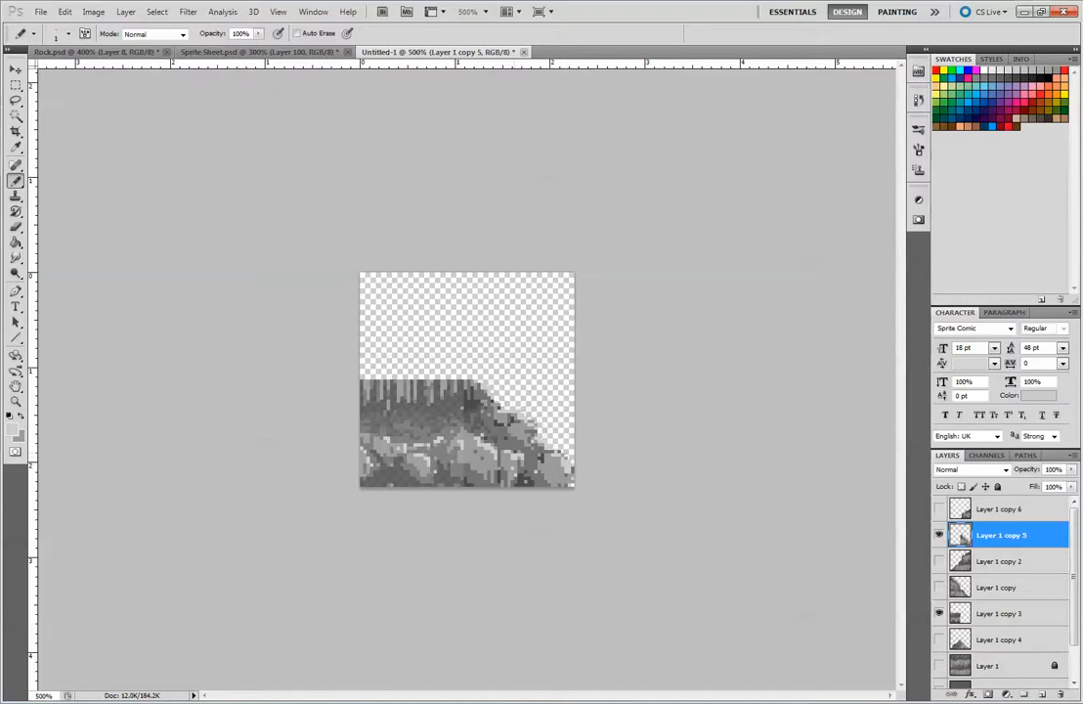
alt+click(488, 480)
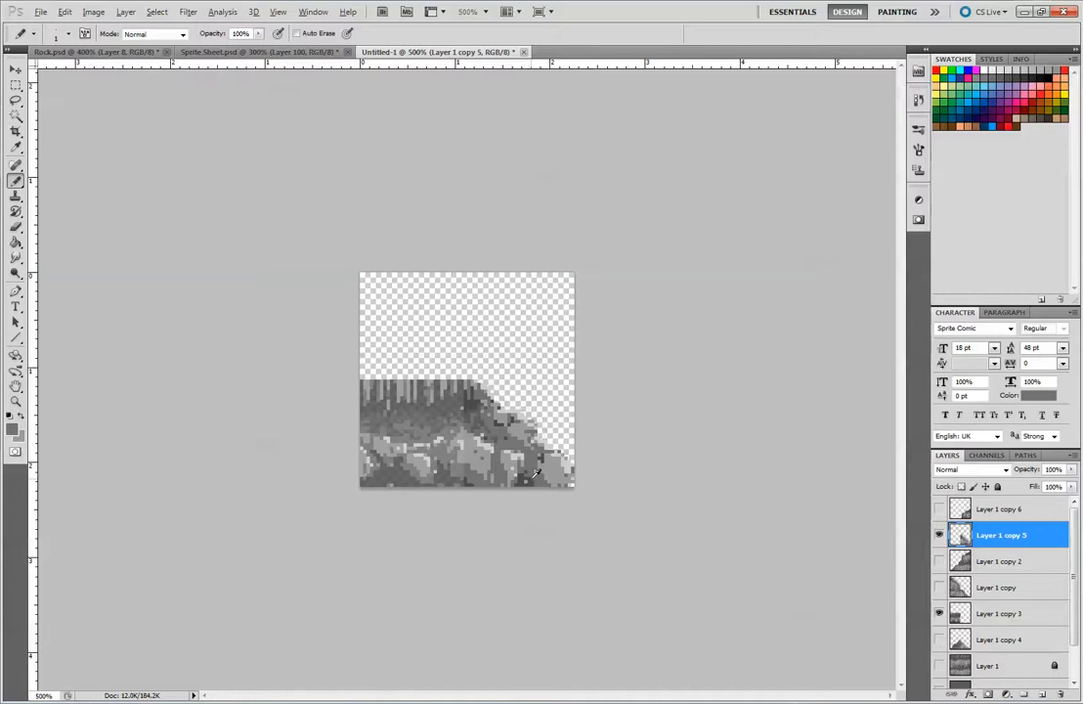
alt+click(464, 412)
drag(496, 467, 498, 479)
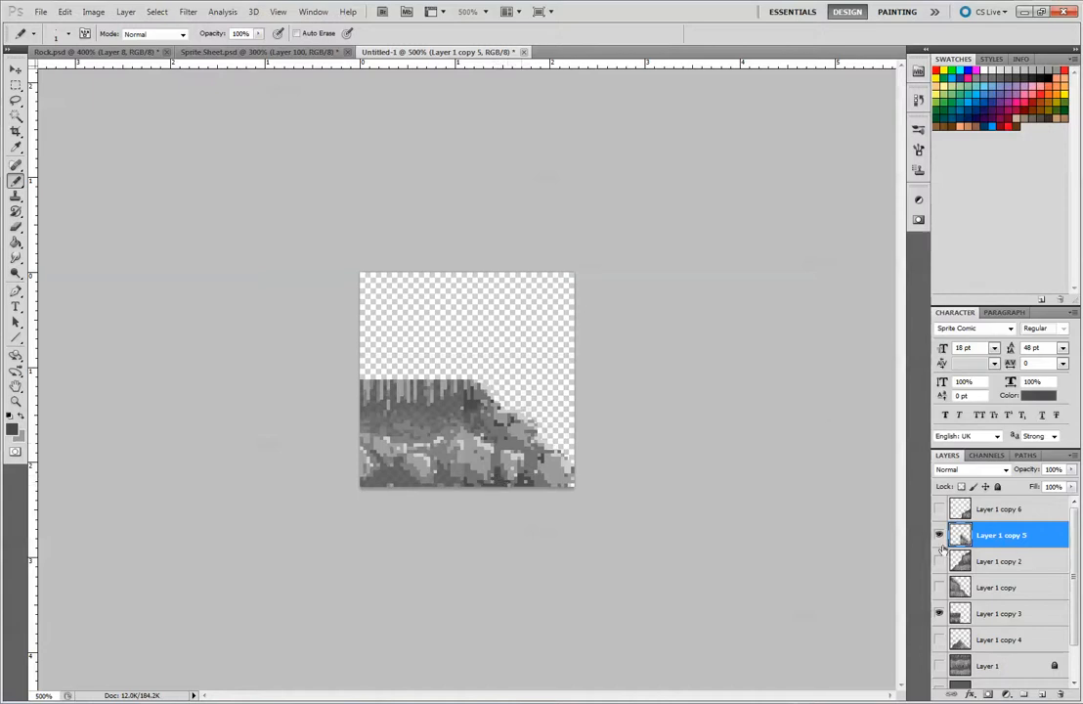
Step: Restore Layer 1 copy 3's opacity to 100% and move the boulder base up into the tile's upper half
click(1022, 613)
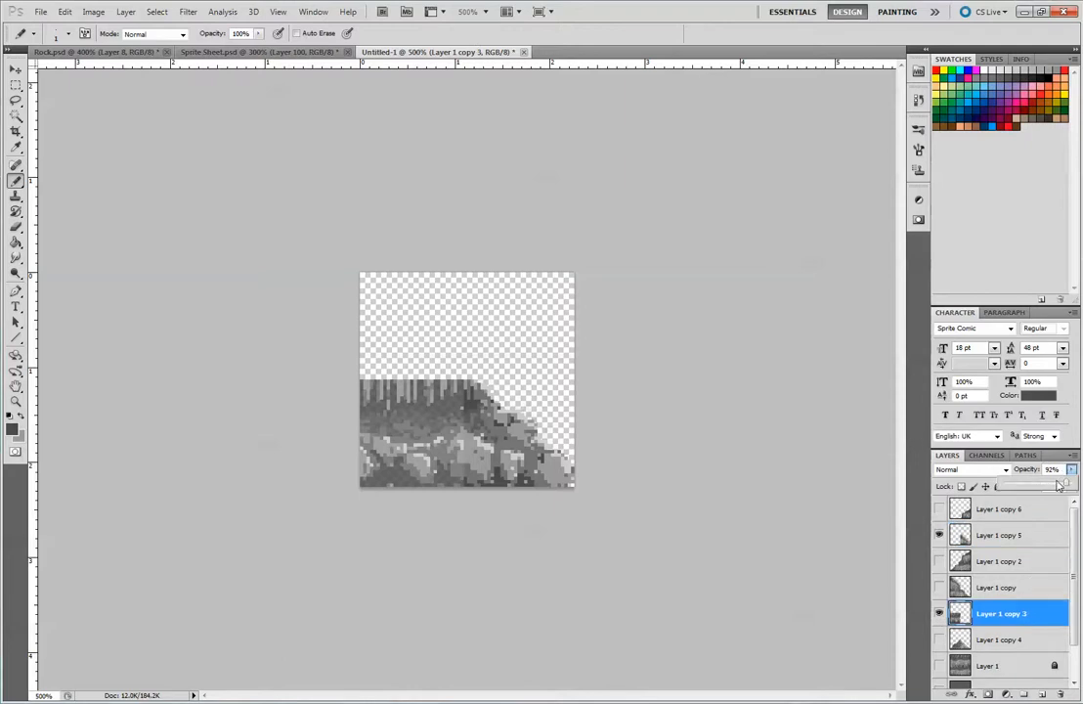
drag(1072, 470, 1067, 486)
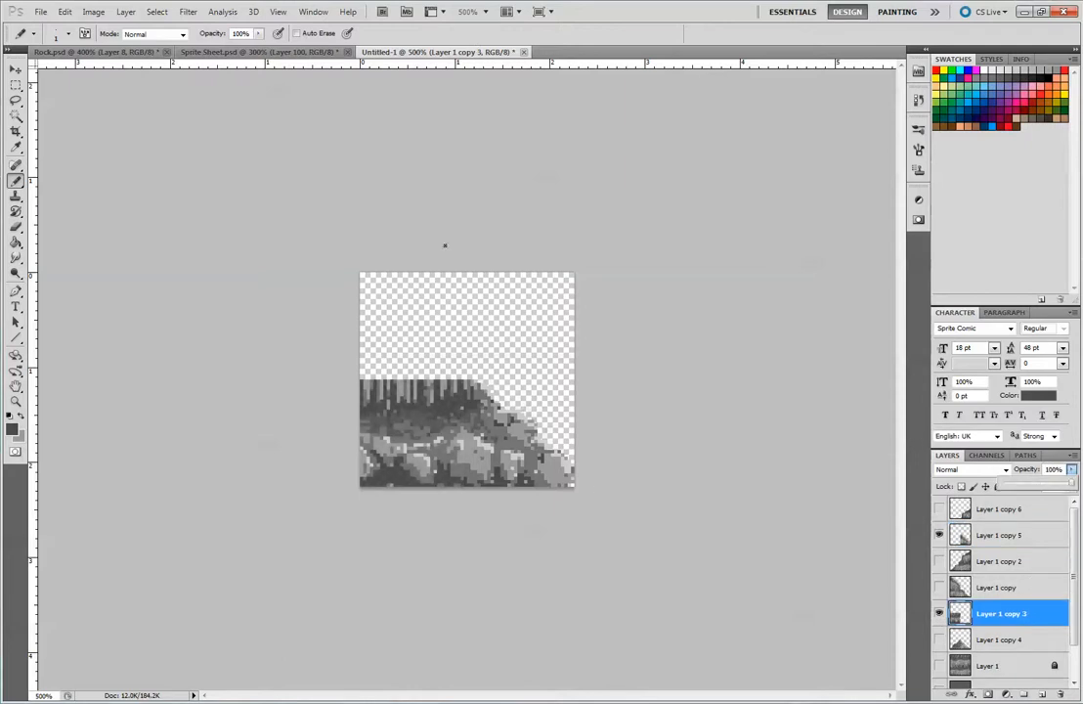
click(16, 70)
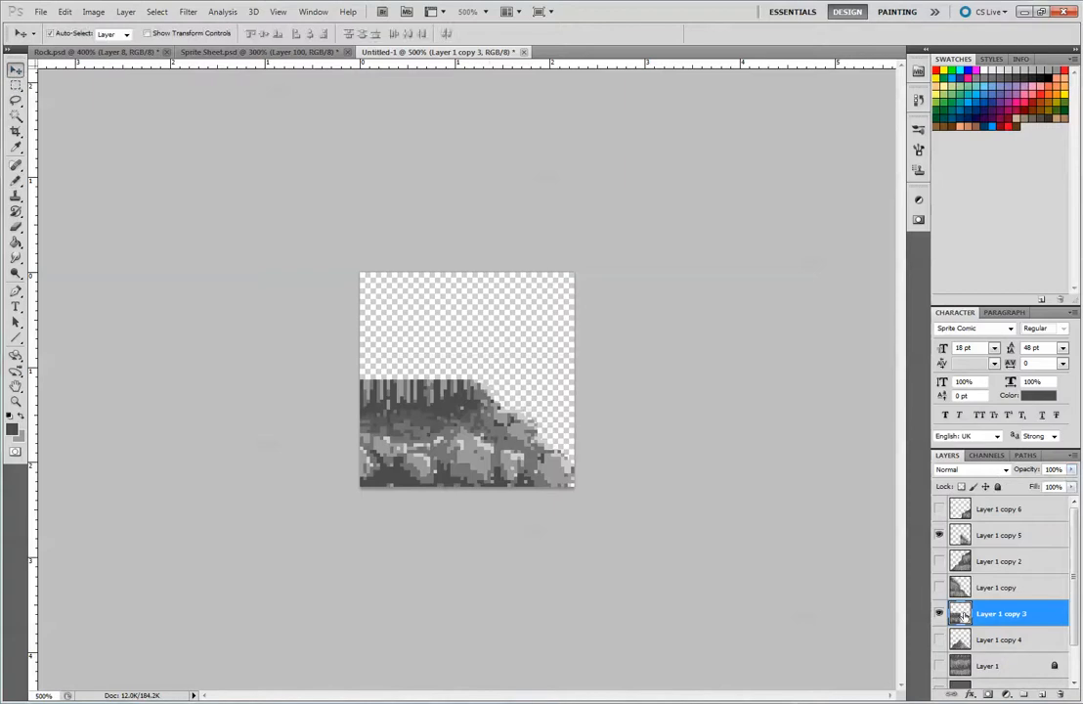
drag(458, 410, 458, 303)
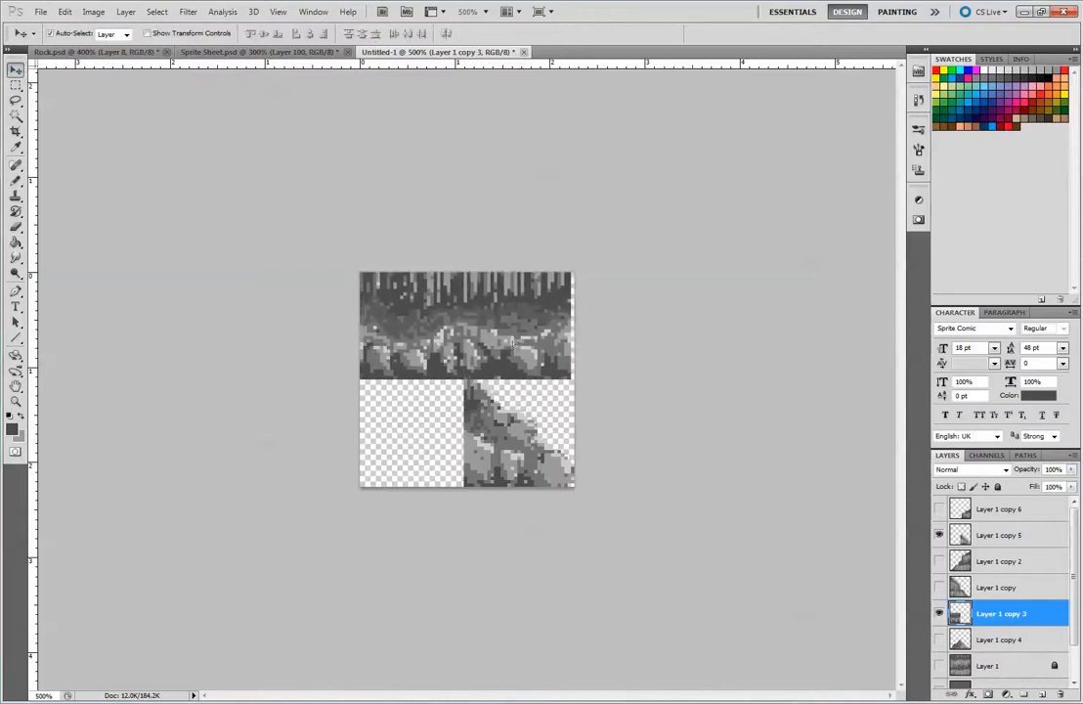
Step: Hide Layer 1 copy 3 and copy the tile's lower 64 × 32 px area from Layer 1 copy 5
click(939, 613)
key(m)
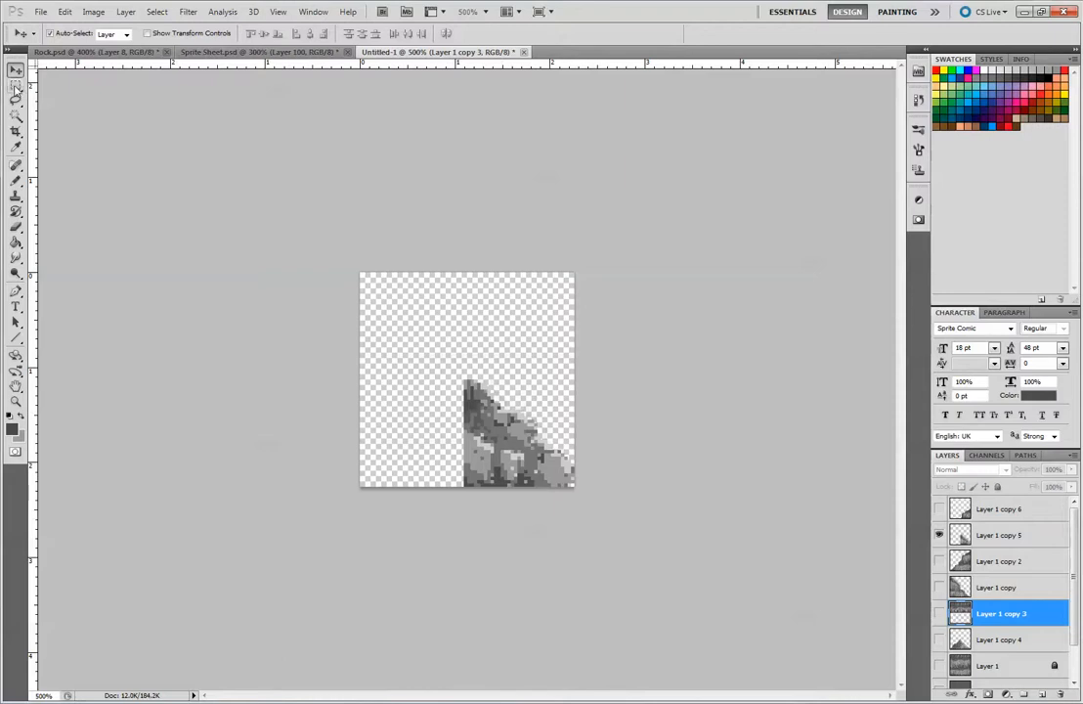
click(362, 383)
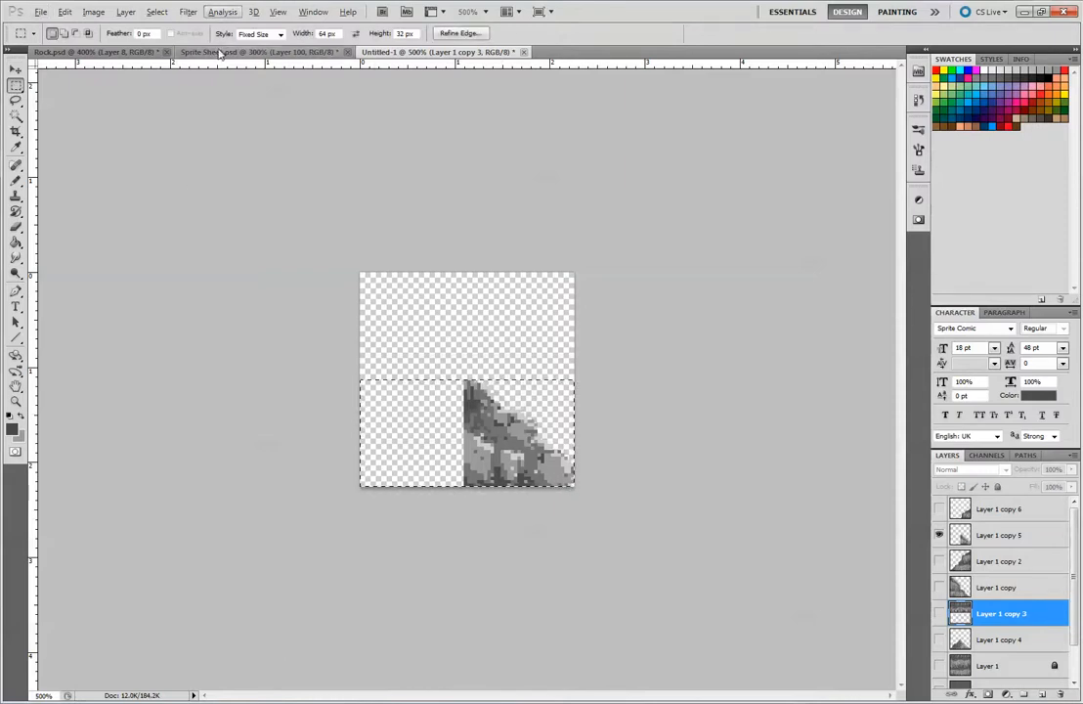
click(191, 51)
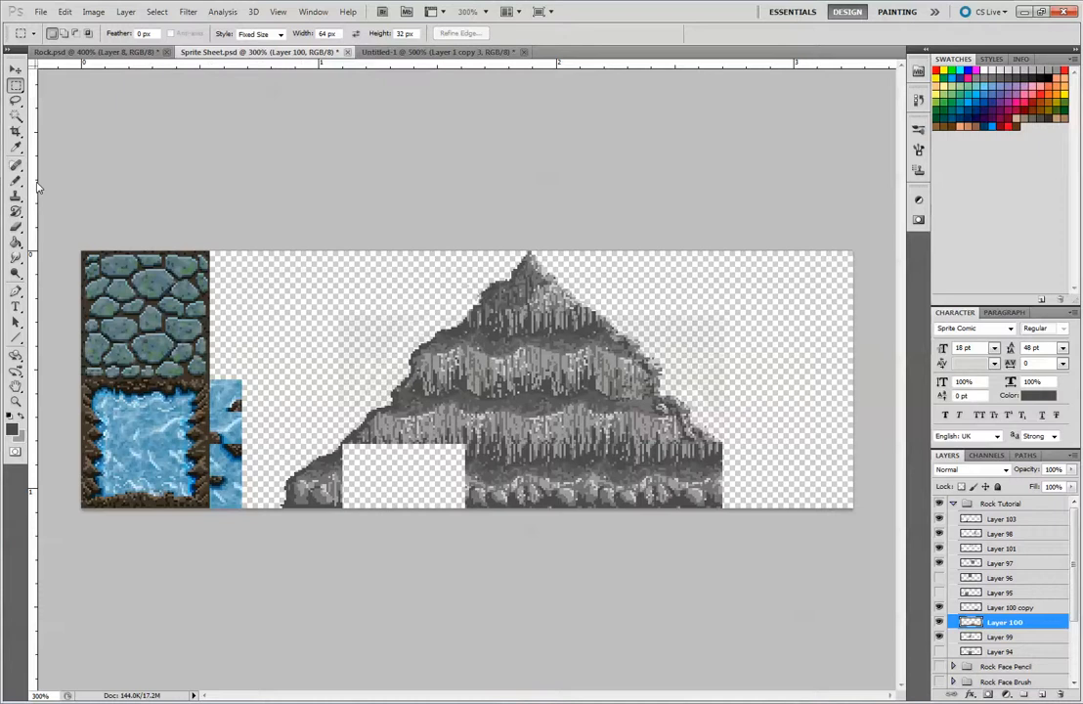
click(435, 51)
click(1010, 541)
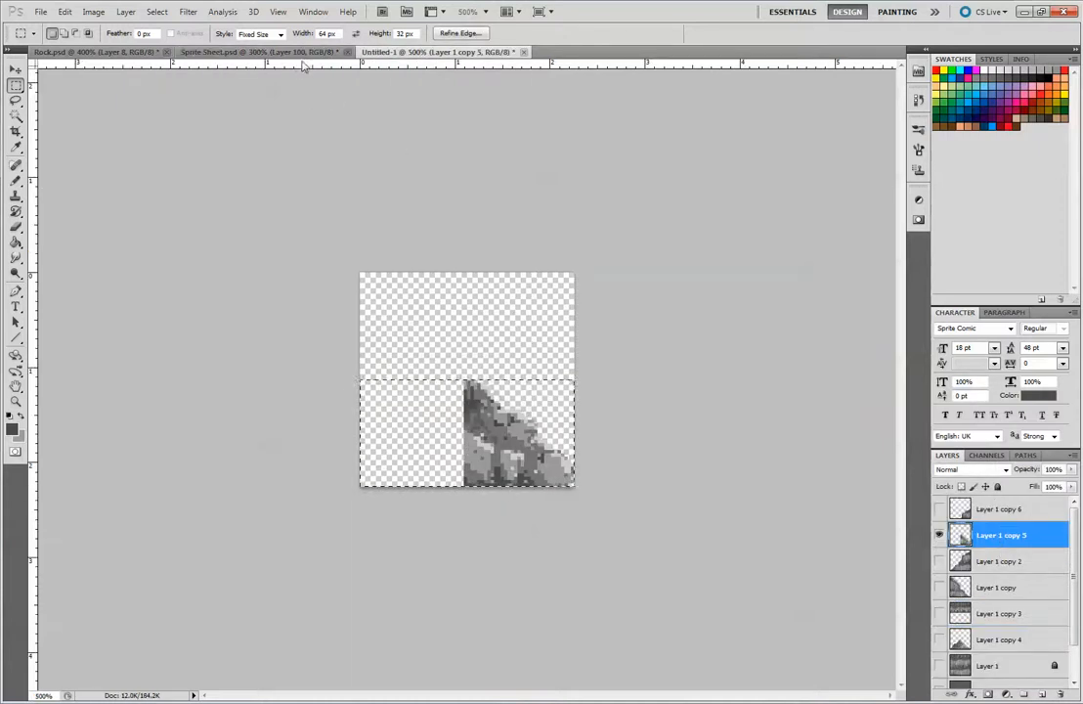
Step: Paste the right boulder-footed edge into Sprite Sheet.psd and fit it against the mountain's lower-right end
click(259, 51)
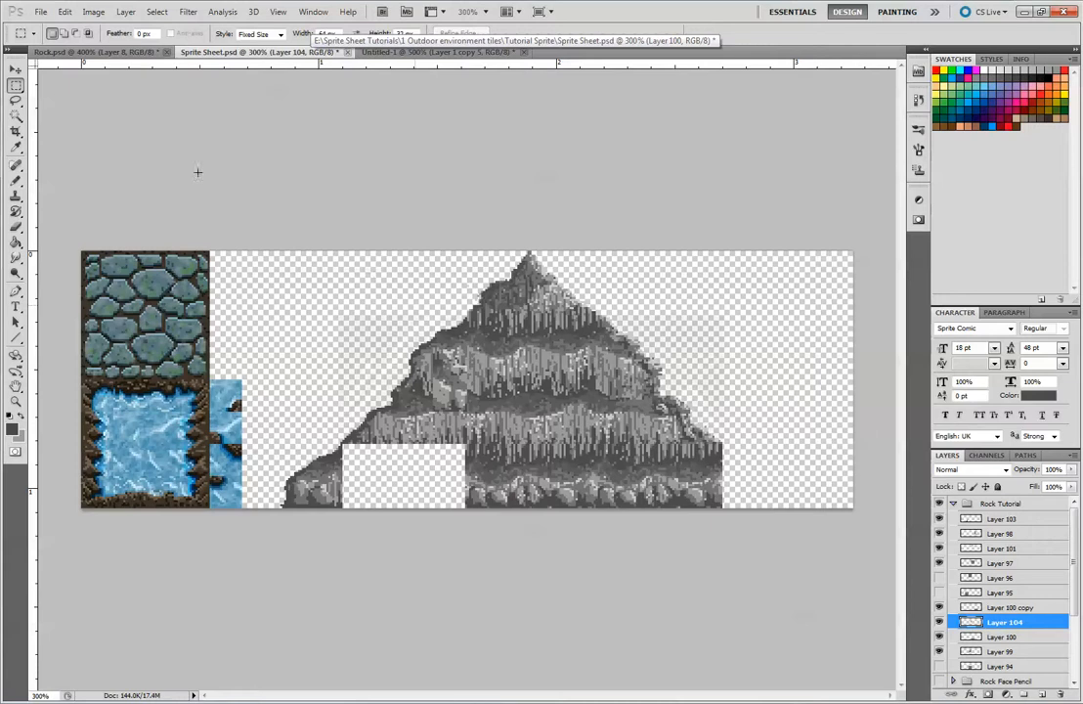
click(14, 68)
drag(464, 402, 740, 494)
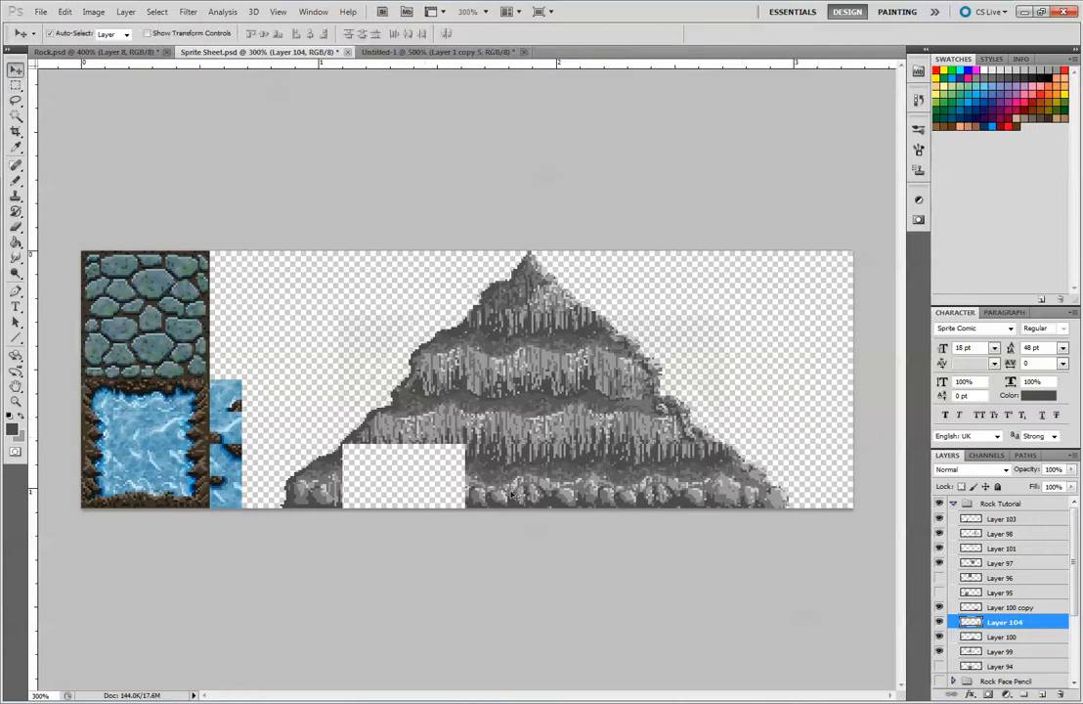
Step: Duplicate Layer 100 and move the copy left to fill the gap in the mountain's boulder-footed bottom row
key(alt+bracketleft)
drag(1046, 637, 1043, 694)
drag(562, 480, 432, 491)
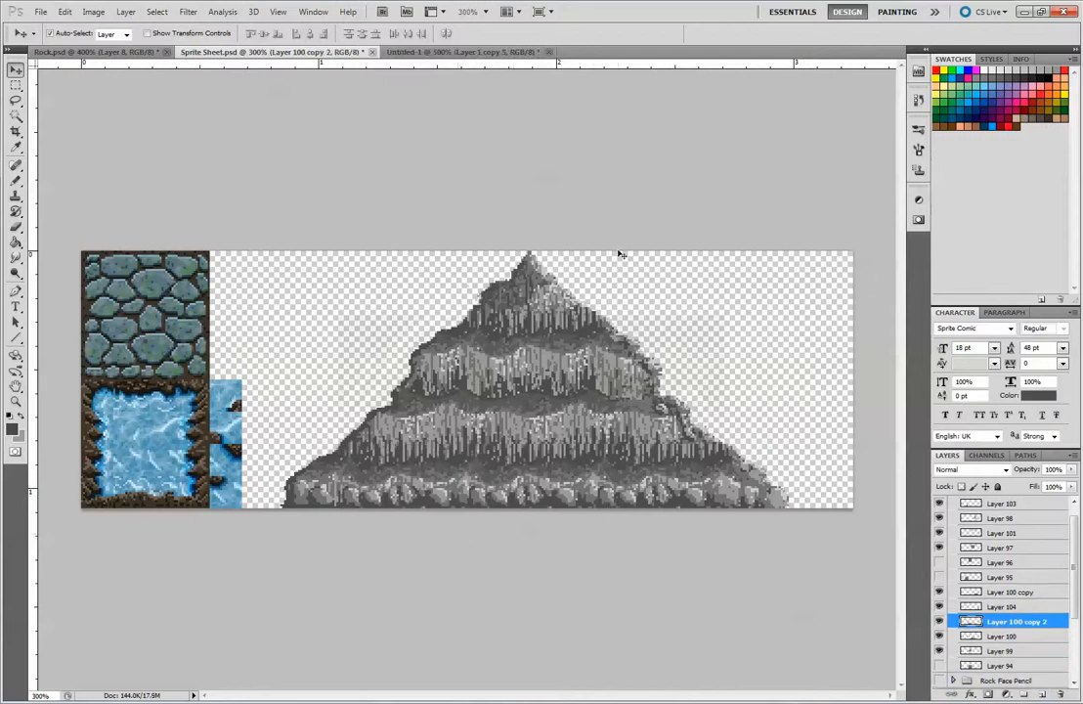